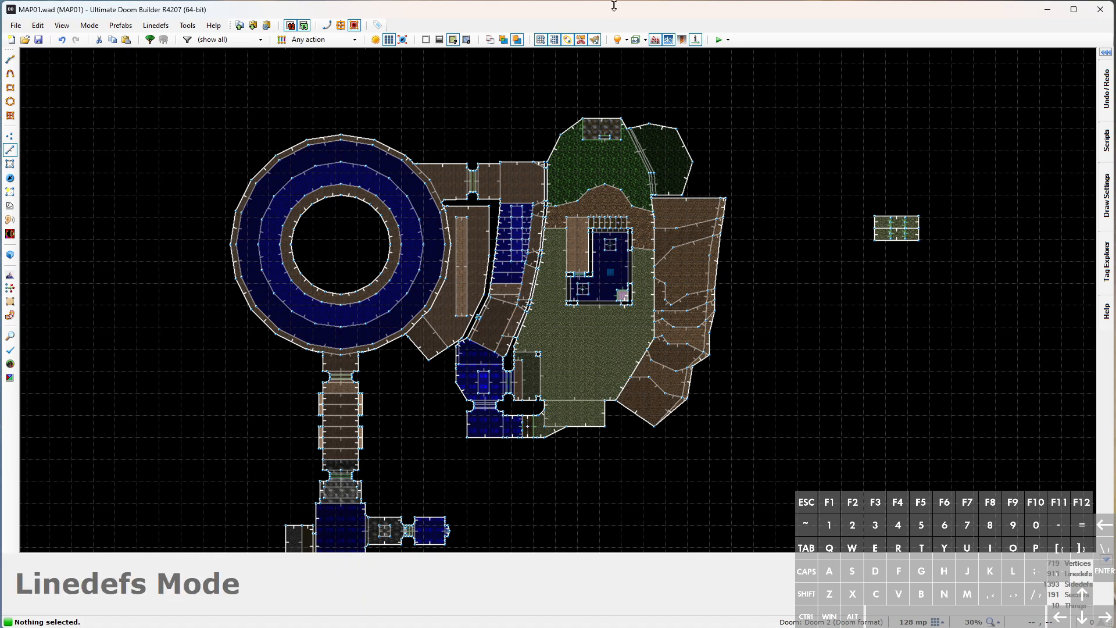
scroll(619, 282, "up", 2)
scroll(568, 261, "down", 2)
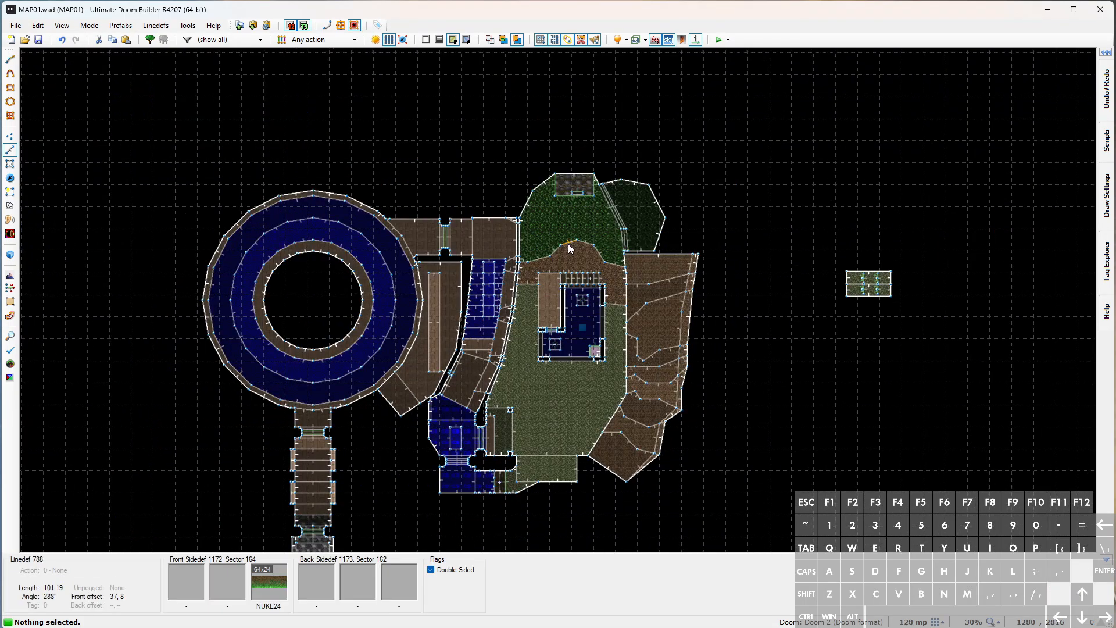
scroll(568, 244, "up", 1)
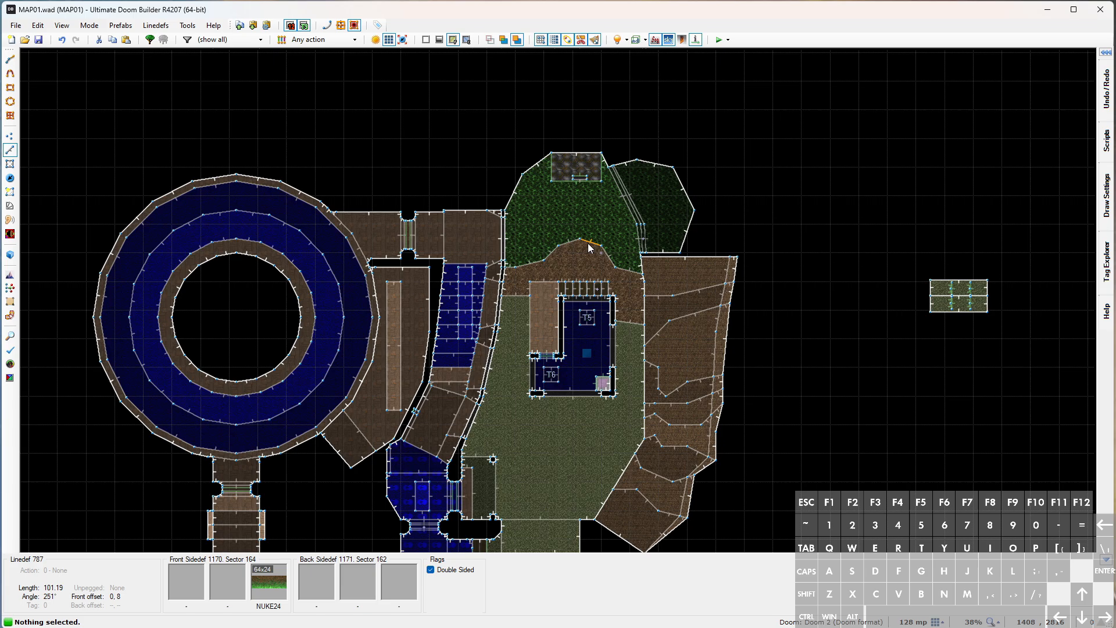
scroll(586, 253, "up", 2)
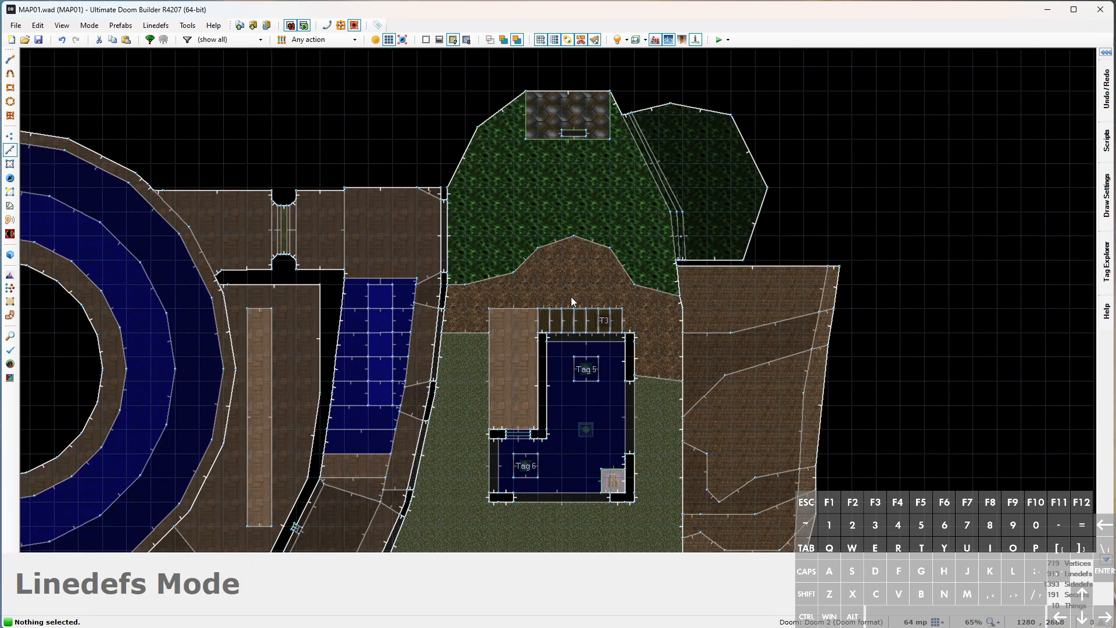
scroll(572, 297, "down", 2)
scroll(551, 225, "down", 1)
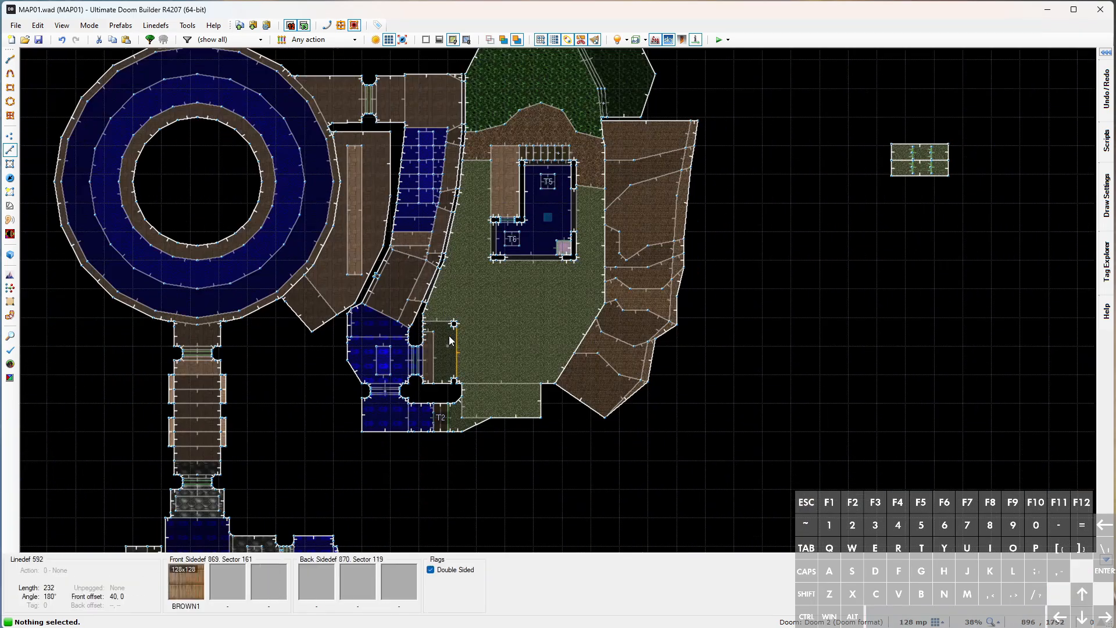
Fly through the level in 3D to survey the rocky outdoor area and rock pillar, then return to 2D
middle_click_drag(546, 206, 442, 234)
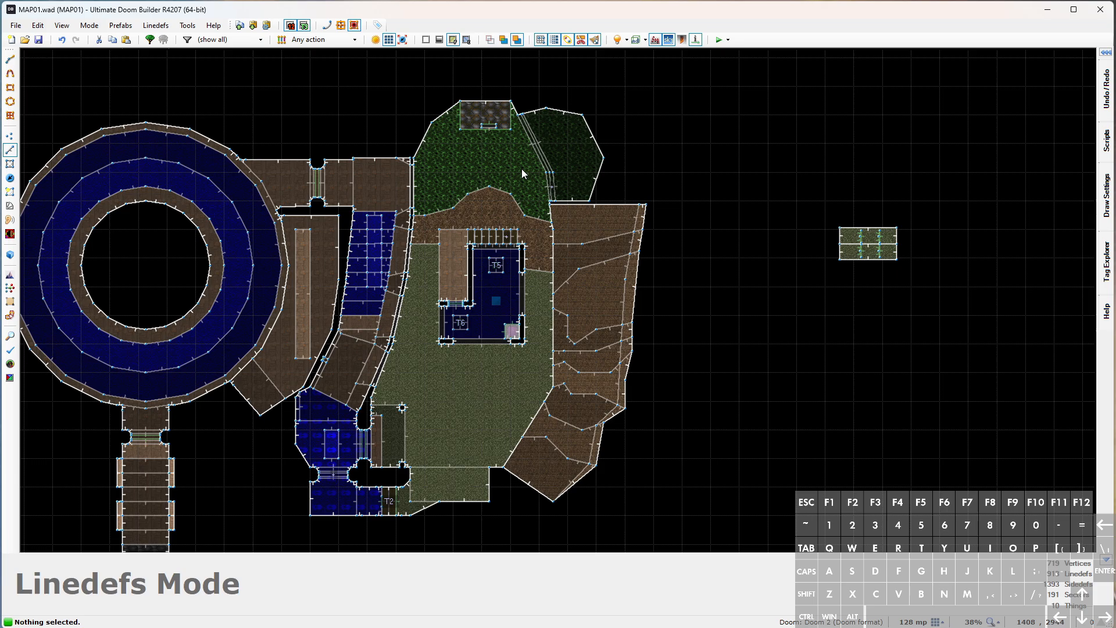
key("q")
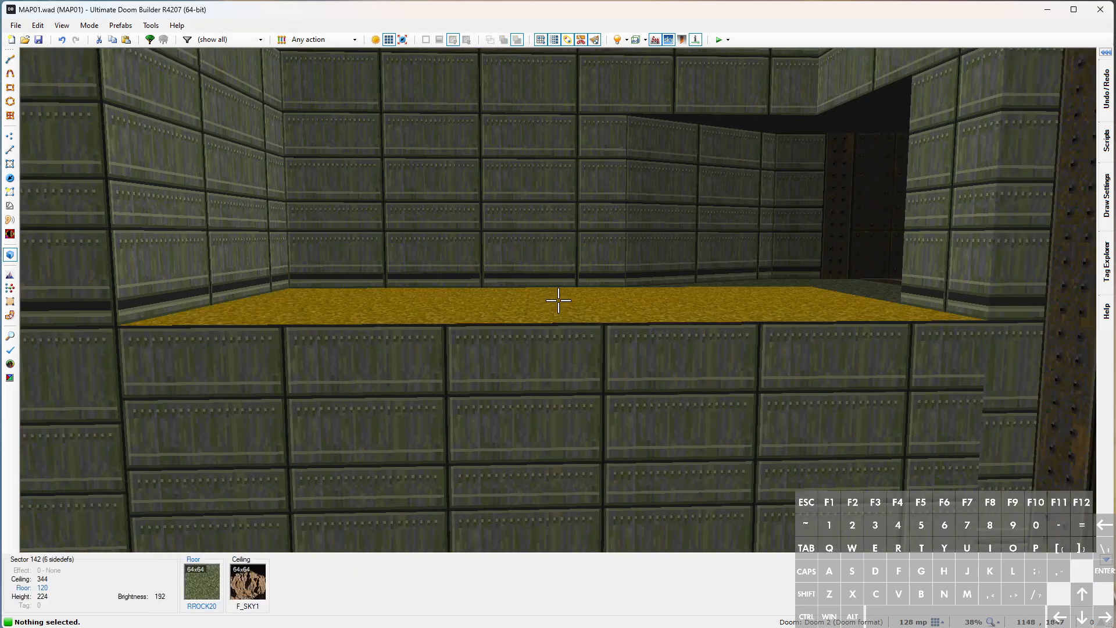
key("e")
key("e")
key("e")
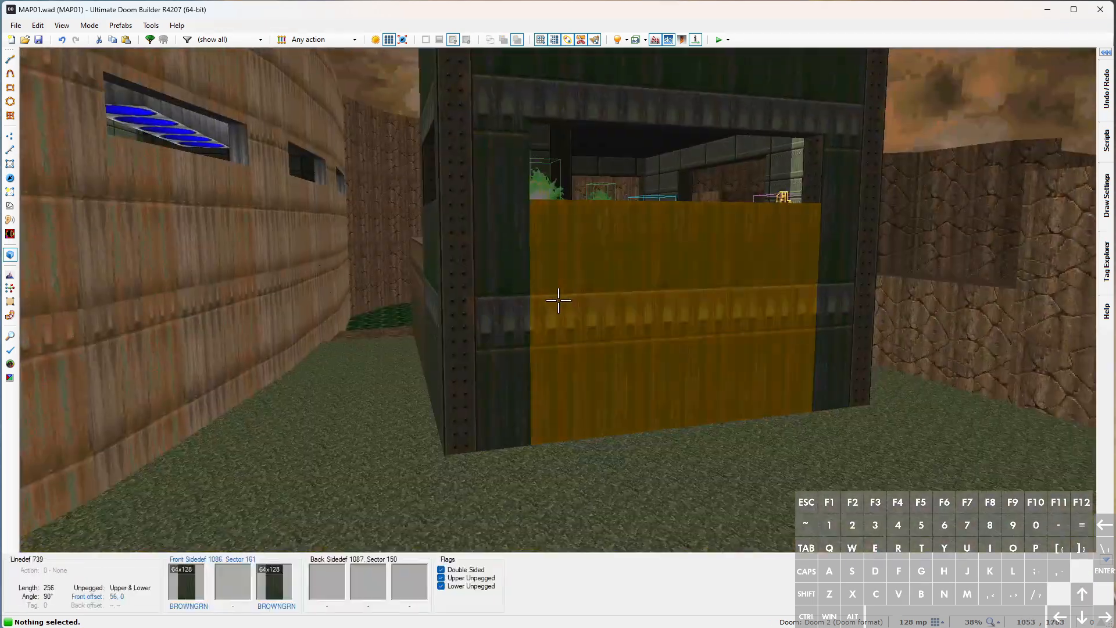
key("e")
key("e")
key("e")
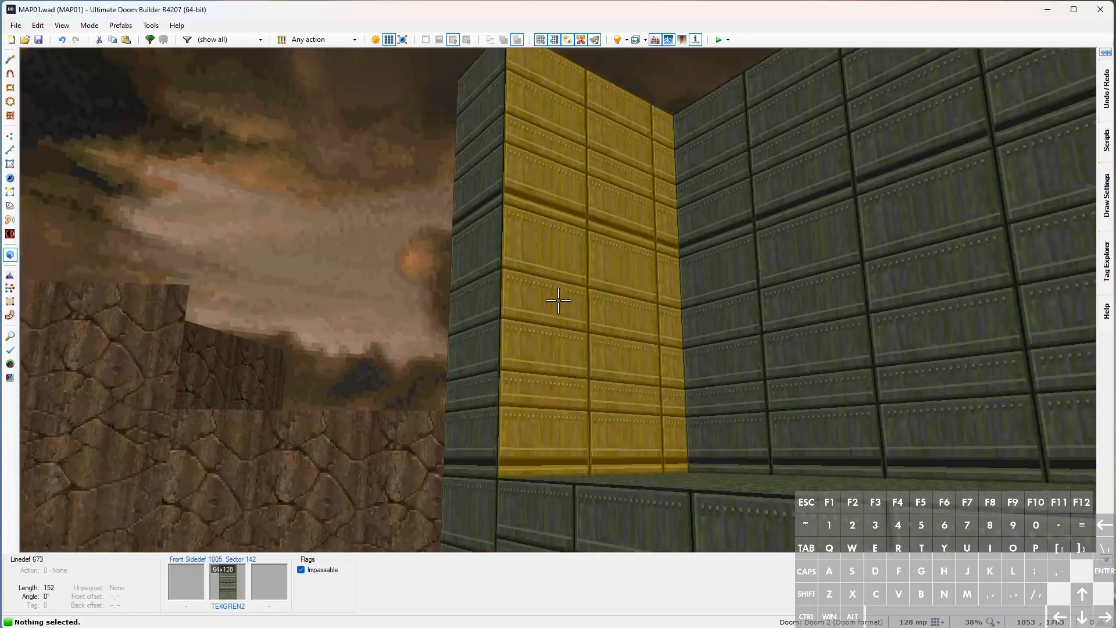
key("e")
key("e")
key("e")
key("e")
key("e")
key("e")
key("e")
key("e")
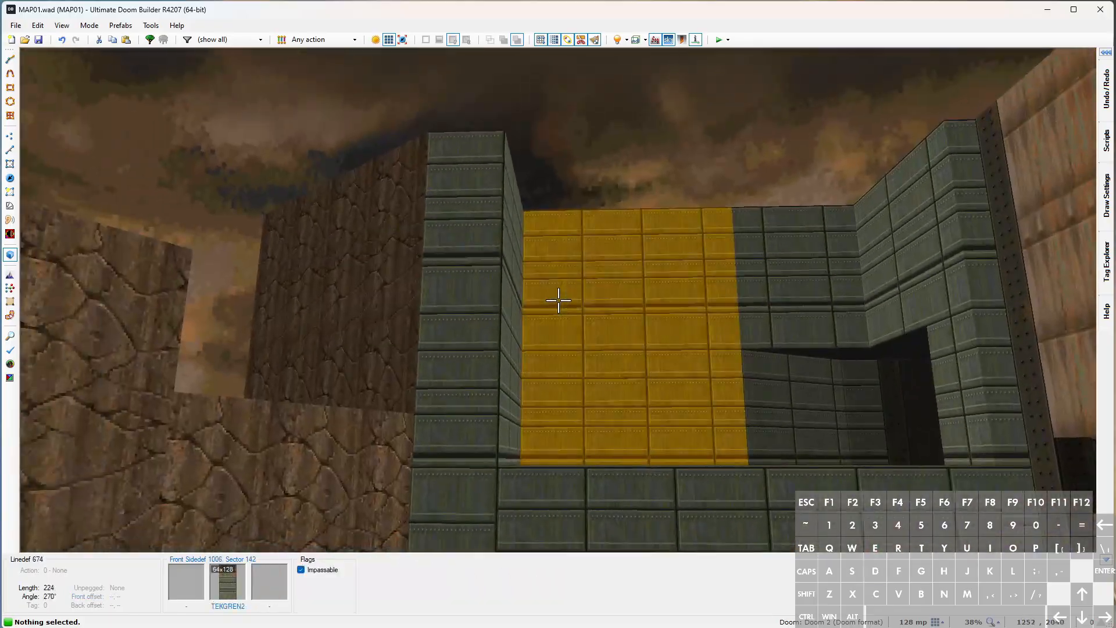
key("e")
key("e")
key("d")
key("d")
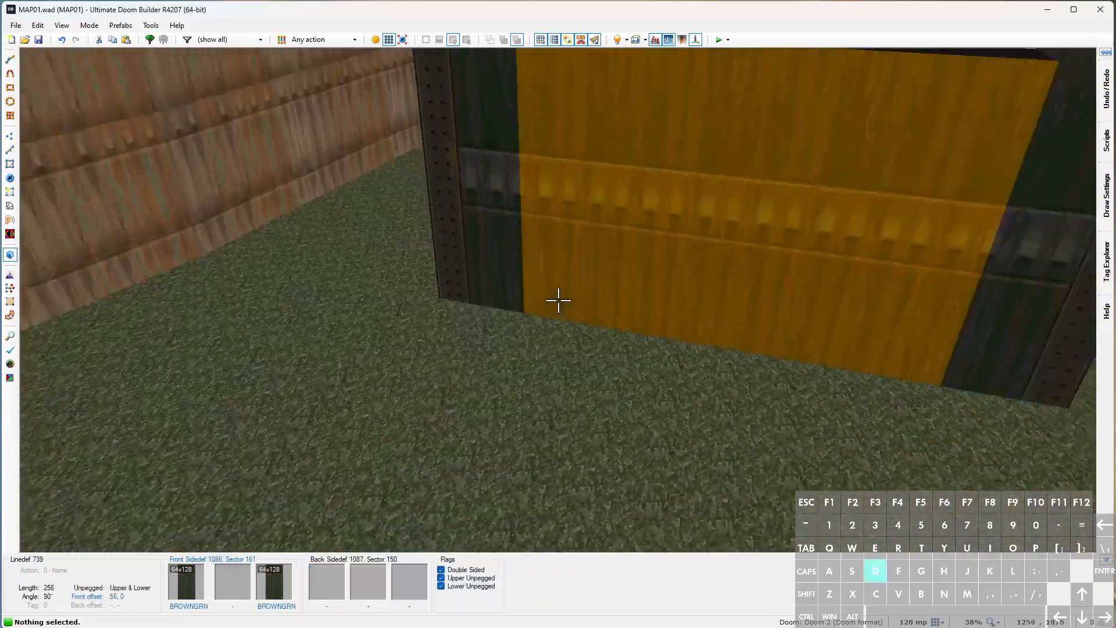
key("e")
key("e")
key("e")
key("e")
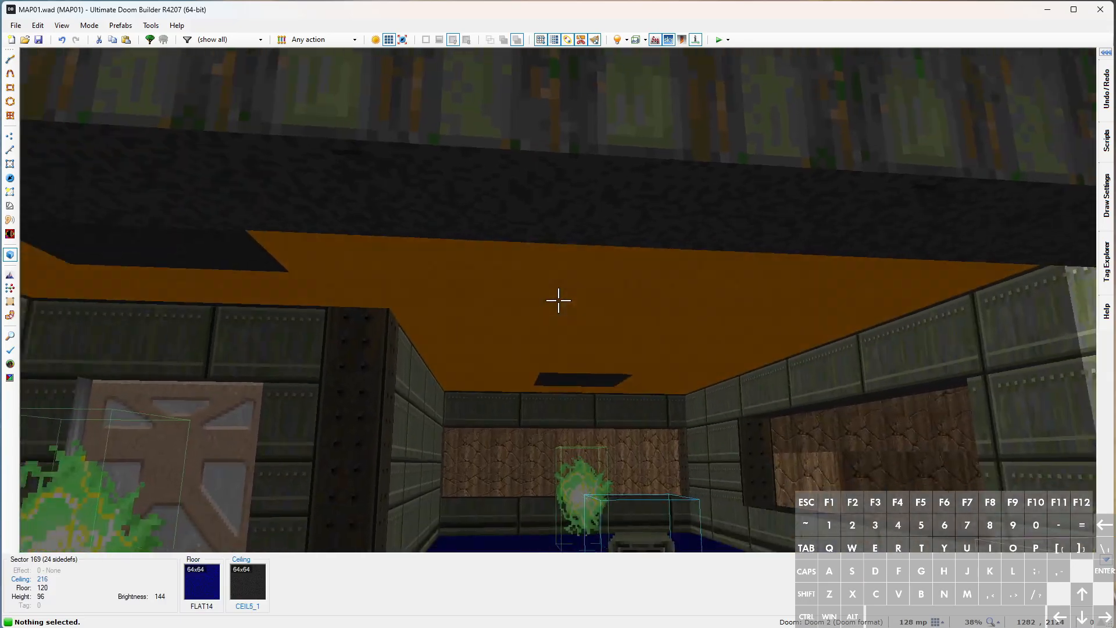
key("e")
key("e")
key("e")
key("e")
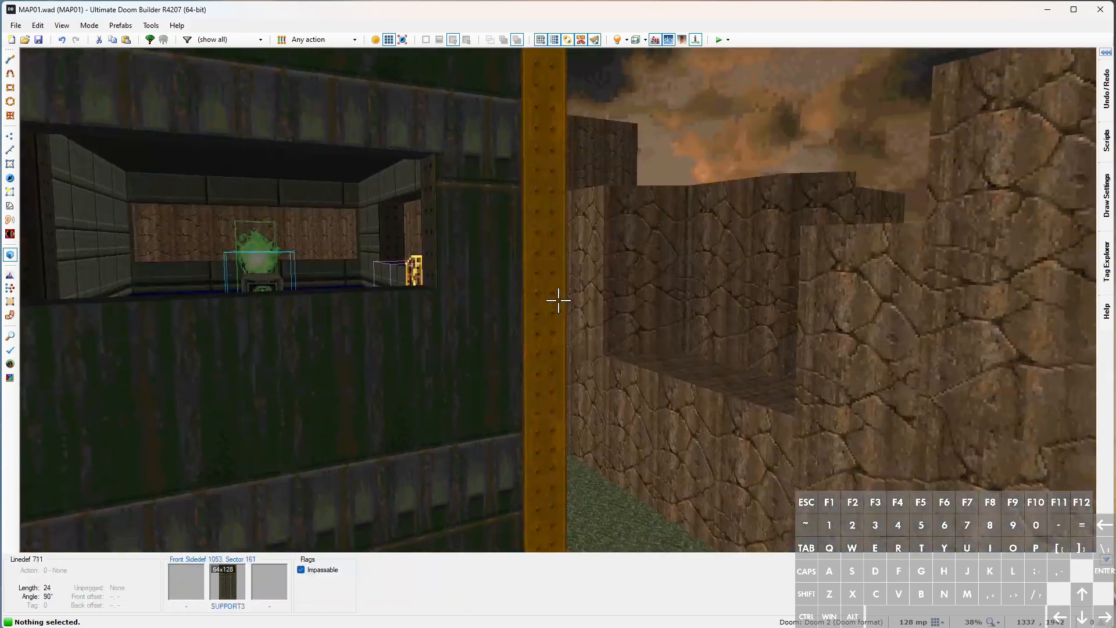
key("e")
key("e")
key("e")
key("e")
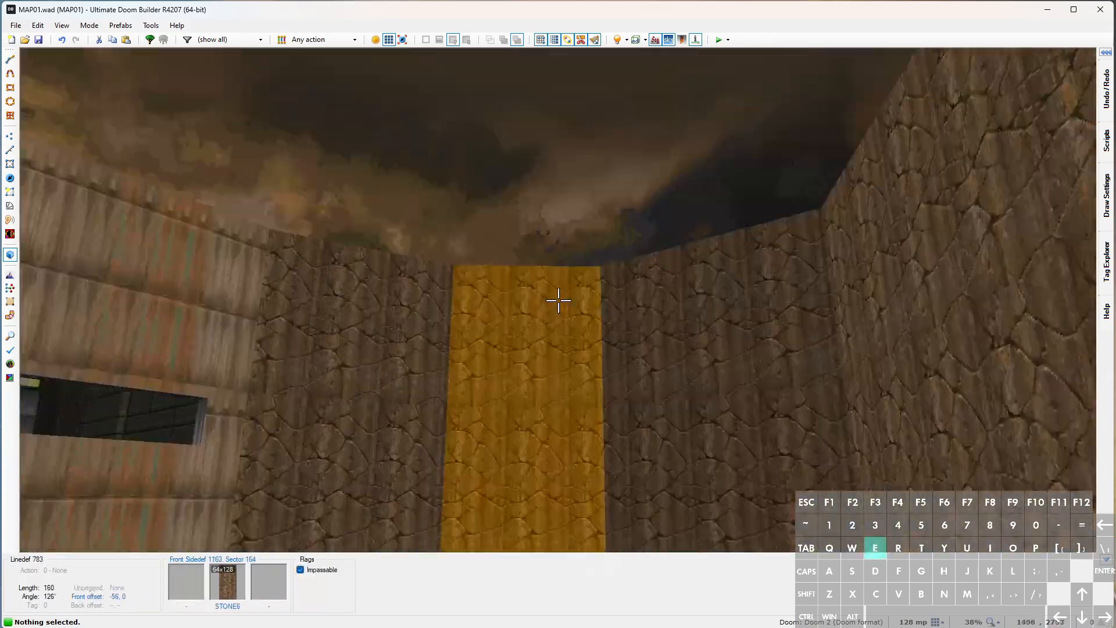
key("e")
key("e")
key("e")
key("e")
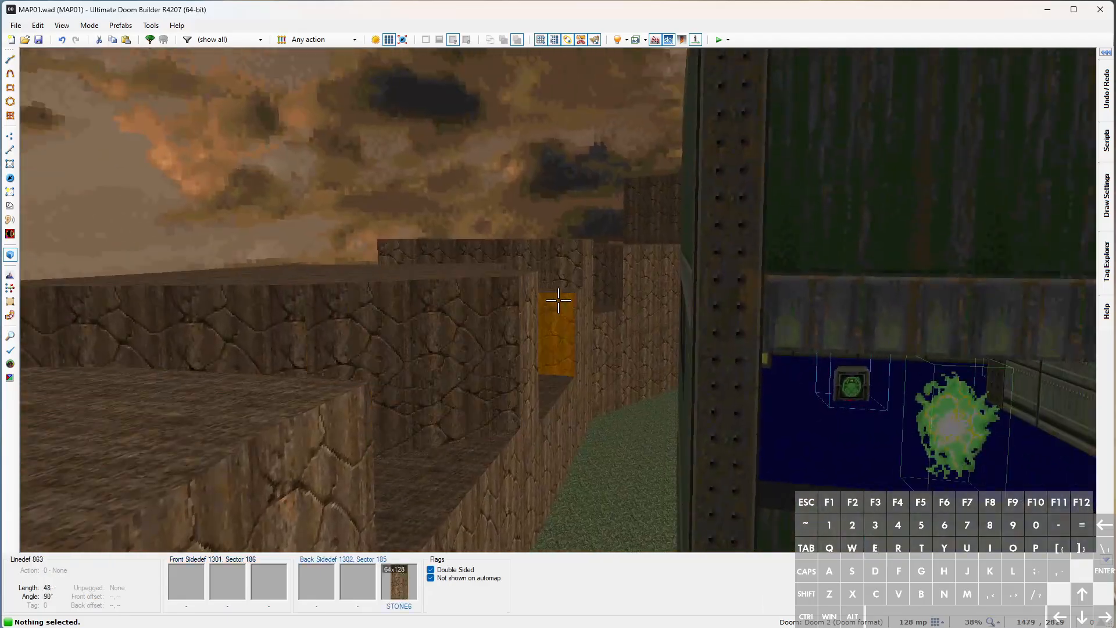
key("e")
key("e")
key("e")
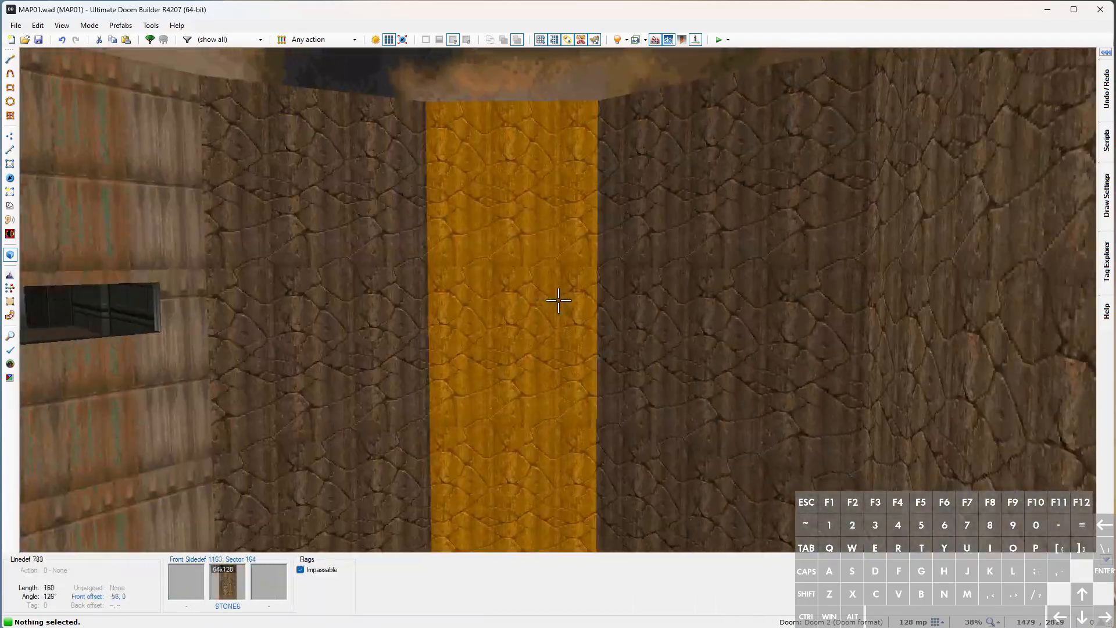
key("e")
key("e")
key("e")
key("e")
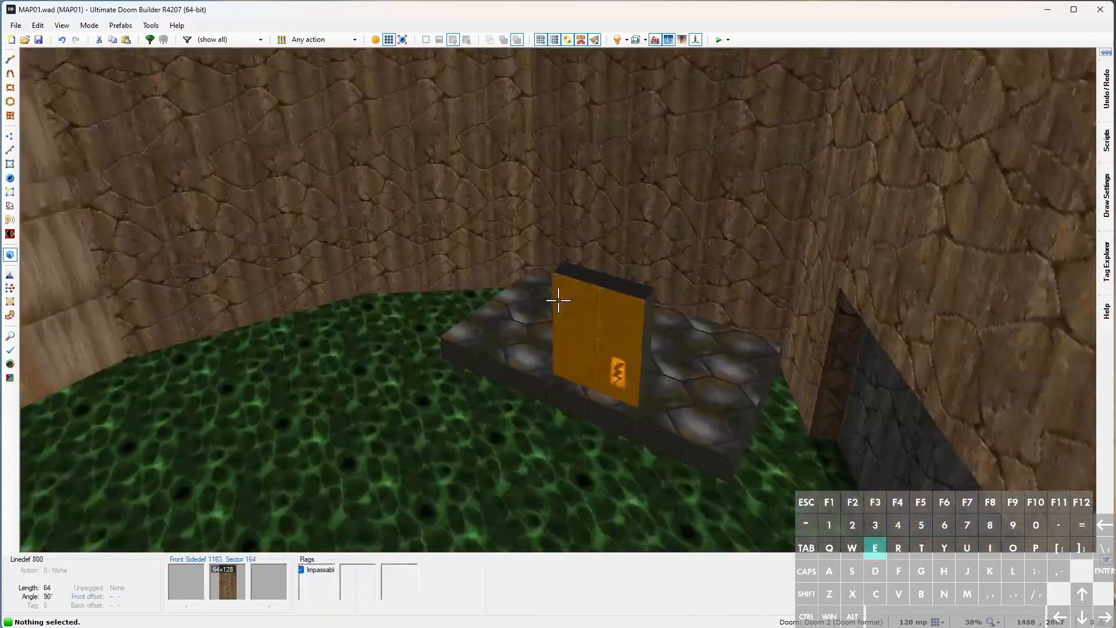
key("e")
key("w")
scroll(540, 279, "up", 3)
scroll(558, 261, "up", 5)
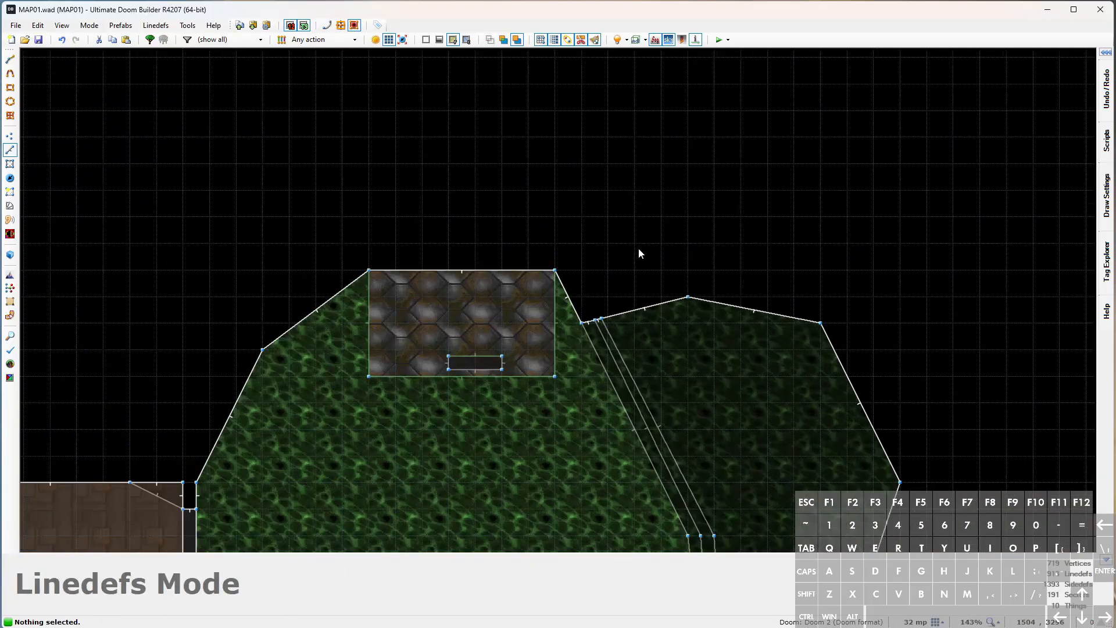
Draw a jagged outline for a new ledge sector above the green area along the cliff edge
key("ctrl+d")
scroll(573, 302, "up", 3)
left_click(574, 308)
middle_click_drag(574, 308, 529, 400)
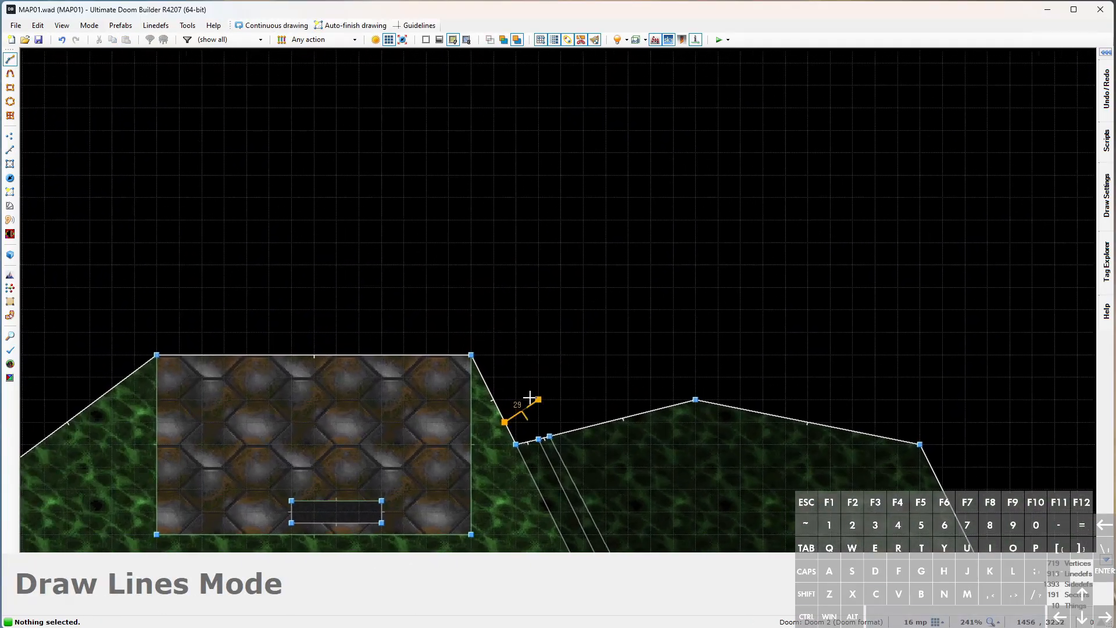
middle_click_drag(402, 219, 328, 375)
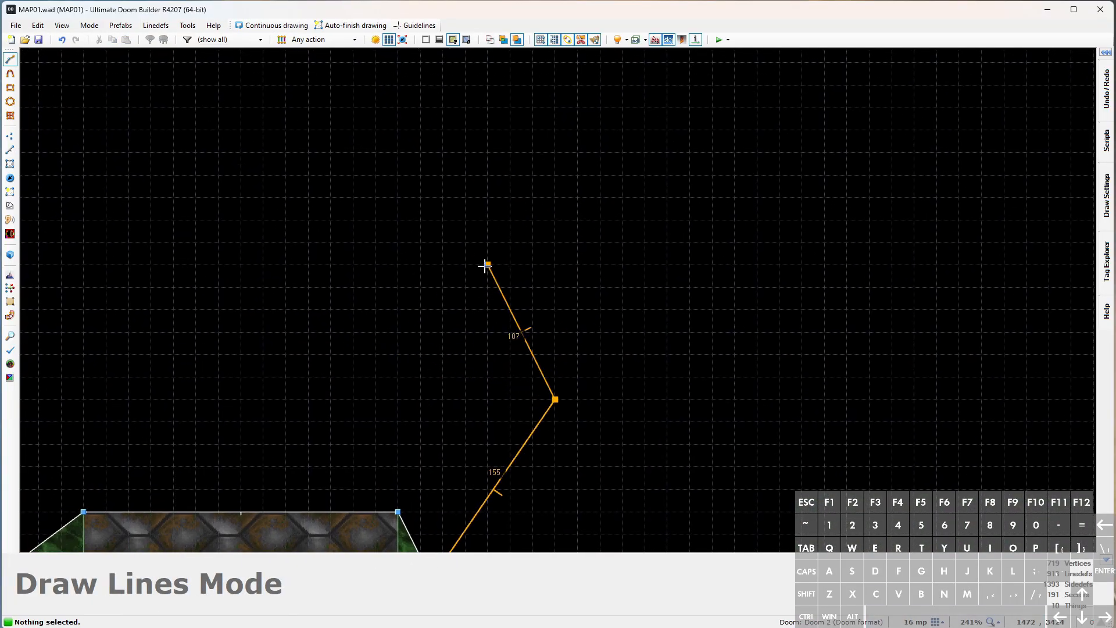
middle_click_drag(308, 225, 656, 133)
middle_click_drag(313, 365, 511, 84)
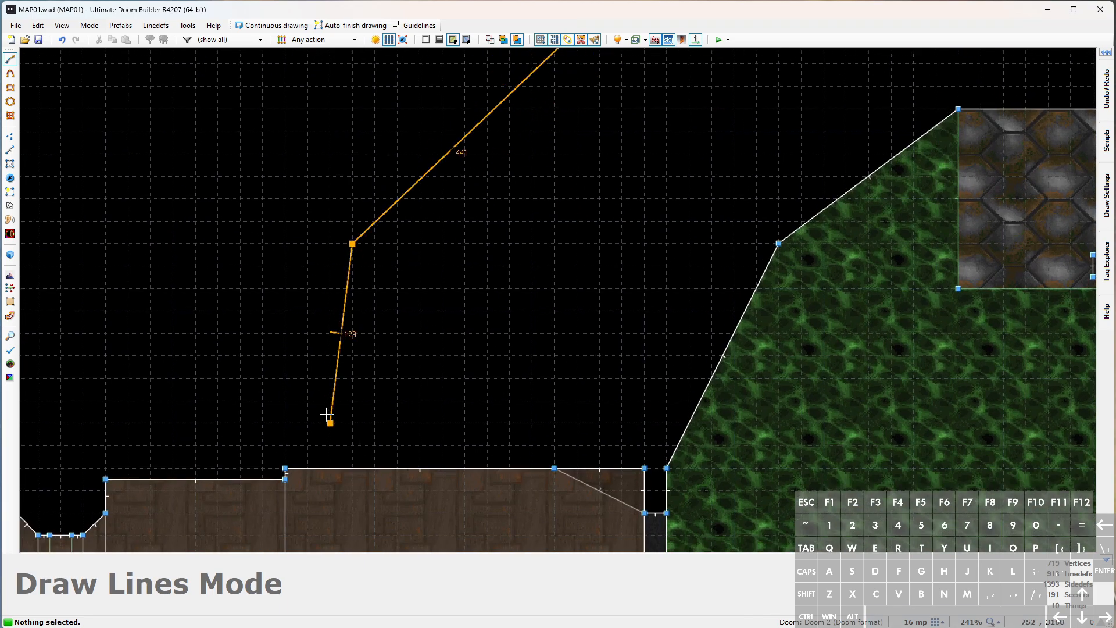
left_click(668, 450)
scroll(668, 449, "up", 1)
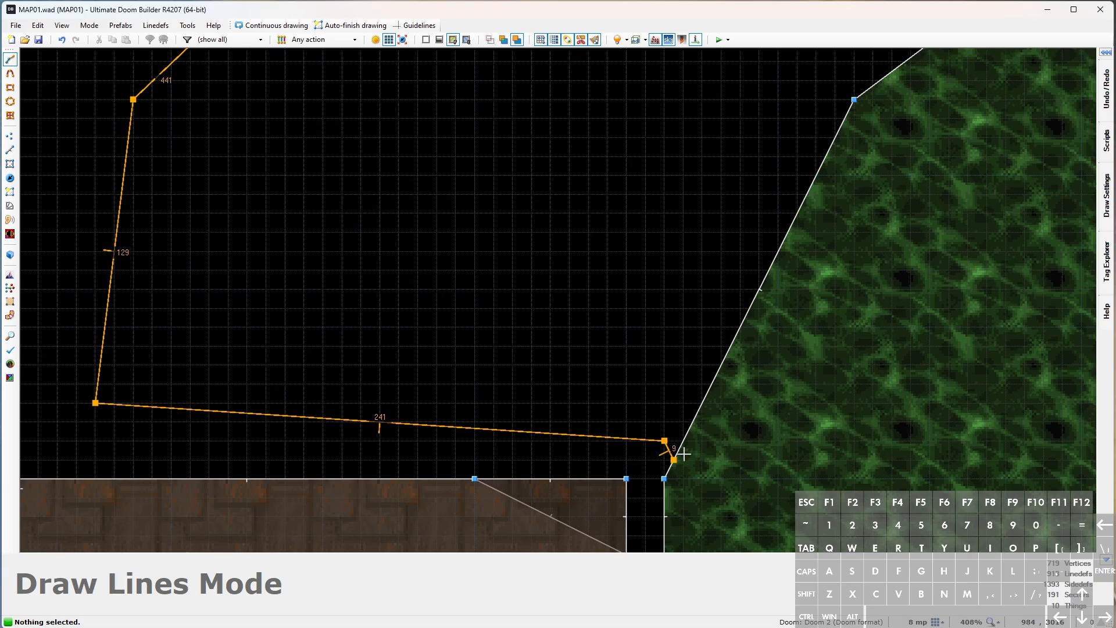
Close the outline into a sector and give its floor the RROCK09 flat, raised to 136
left_click(679, 460)
key("l")
key("w")
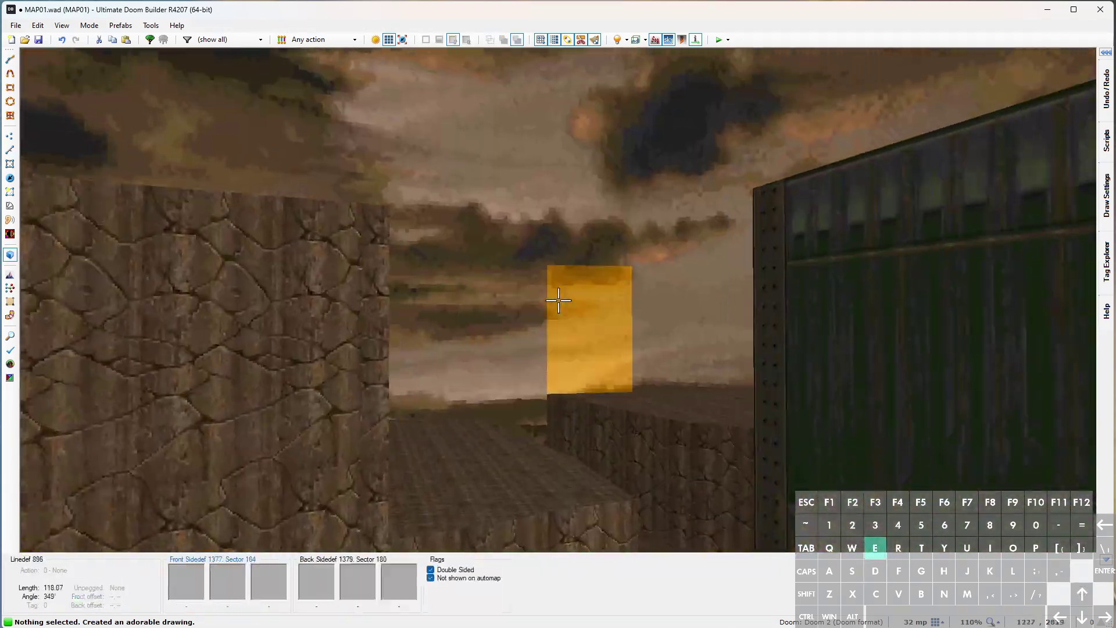
middle_click(558, 300)
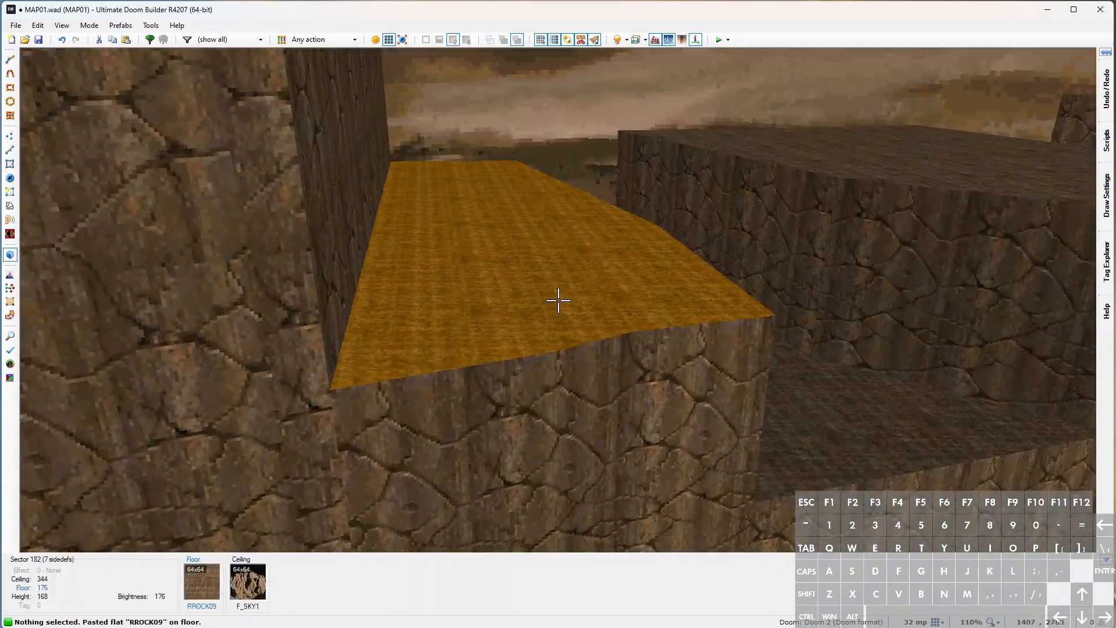
scroll(558, 301, "up", 2)
scroll(559, 300, "up", 4)
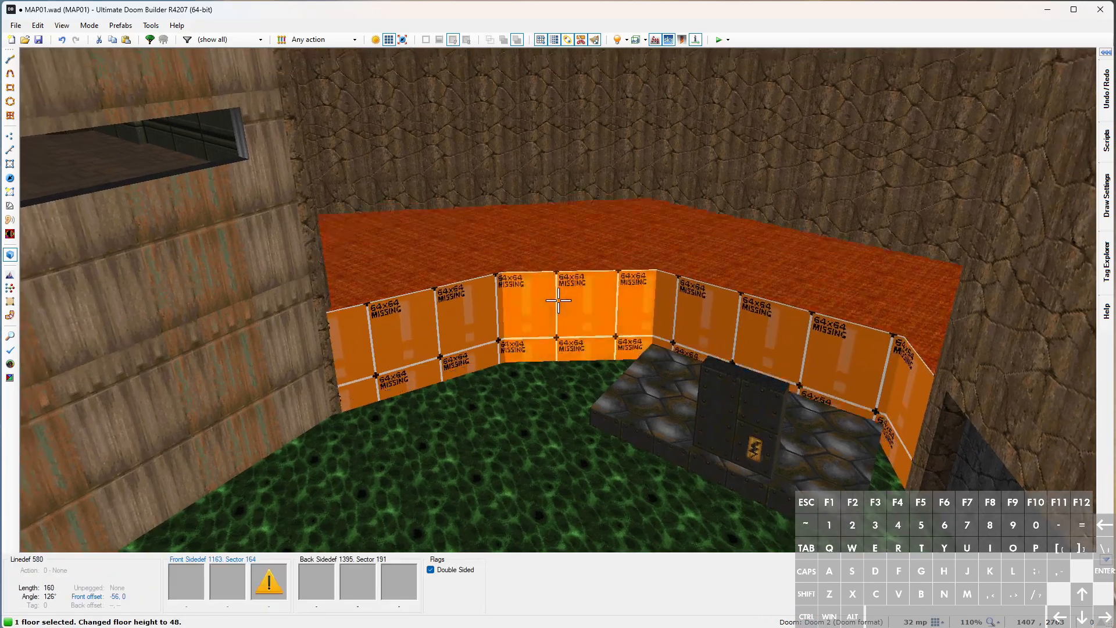
scroll(558, 300, "up", 4)
scroll(559, 300, "up", 4)
scroll(558, 300, "down", 3)
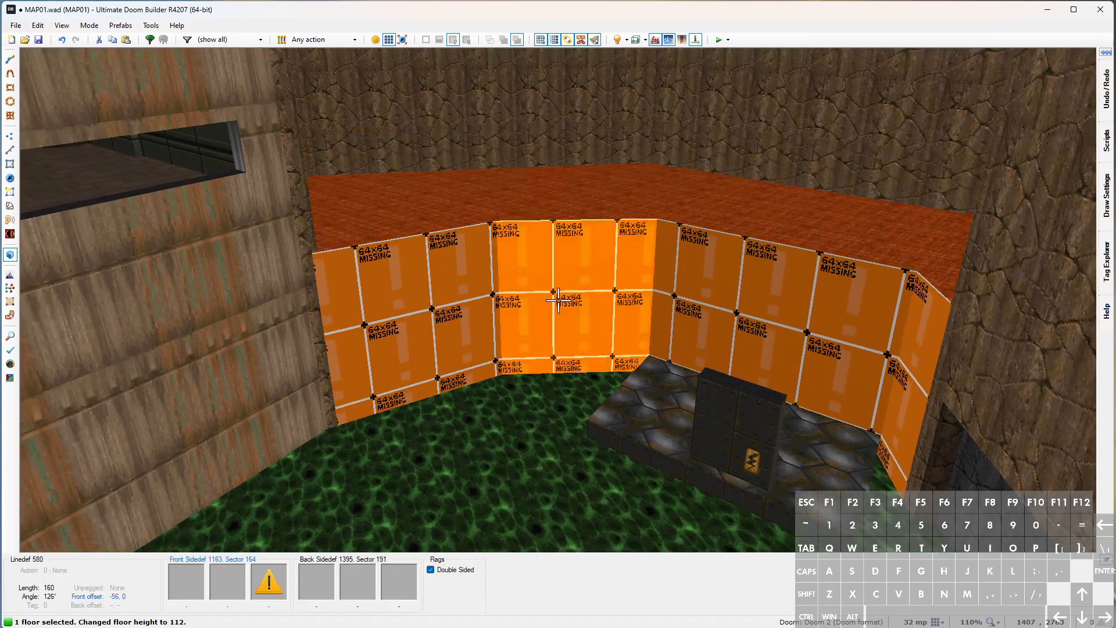
scroll(558, 300, "down", 2)
scroll(558, 300, "down", 1)
scroll(559, 300, "up", 5)
Copy the STONE6 texture and paste it onto the ledge's untextured walls
key("w")
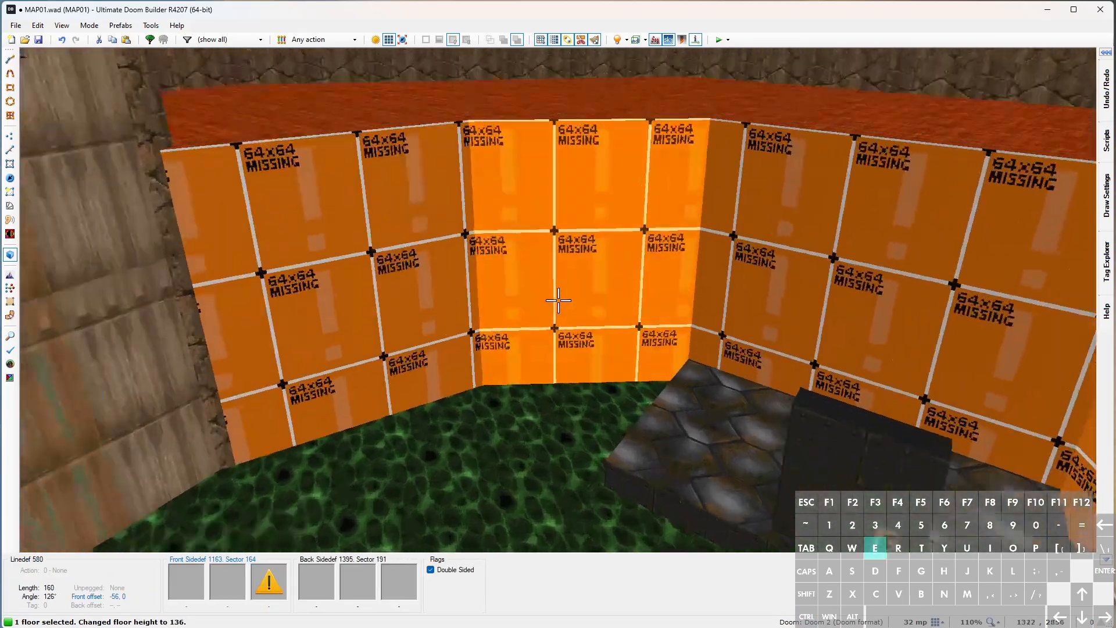
key("ctrl+c")
middle_click(559, 301)
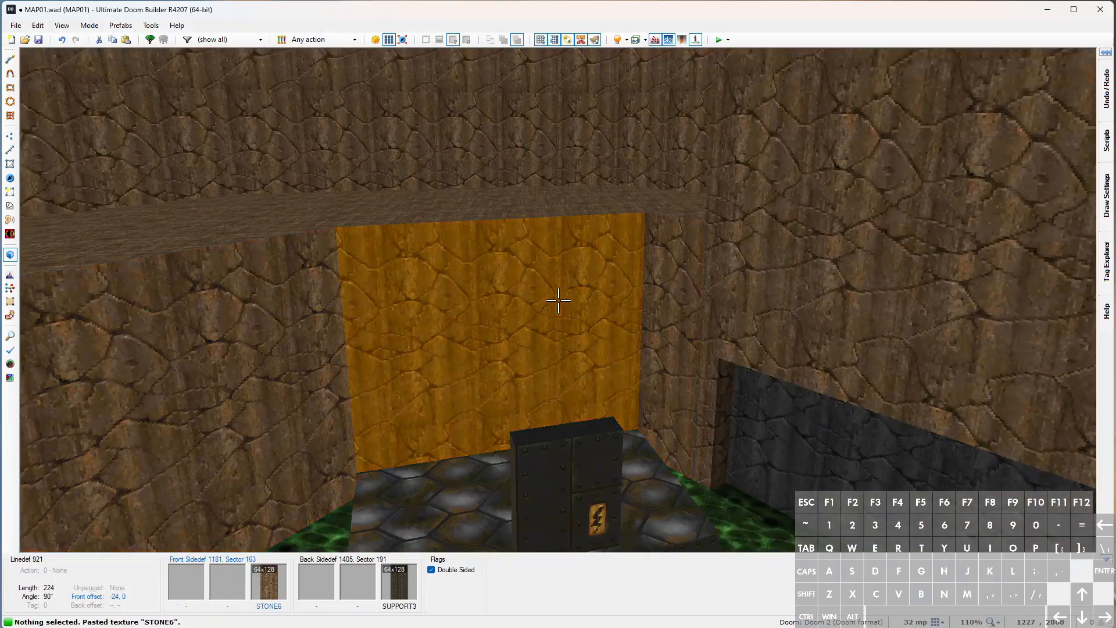
key("d")
Draw several jagged dividing lines splitting the brown rock sector around the grey block
key("l")
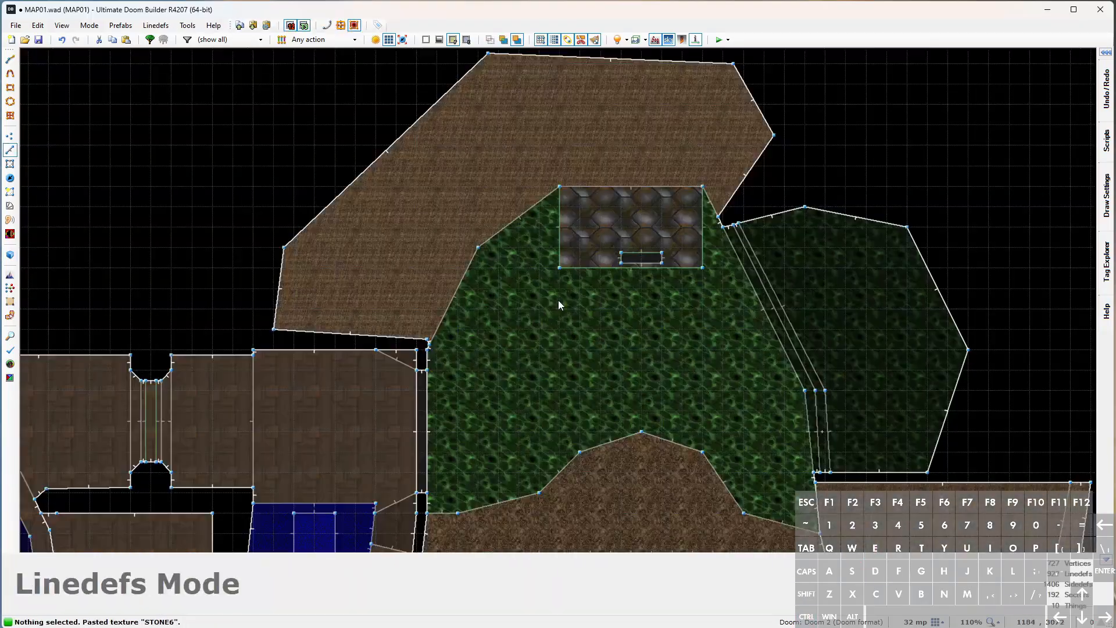
key("ctrl+d")
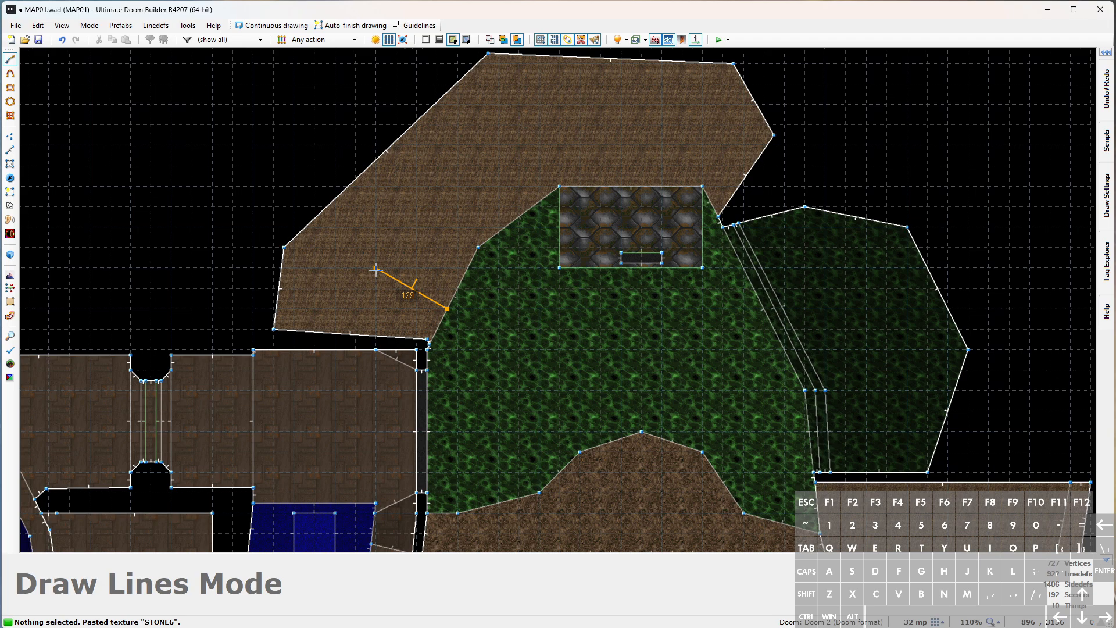
left_click(281, 291)
key("ctrl+d")
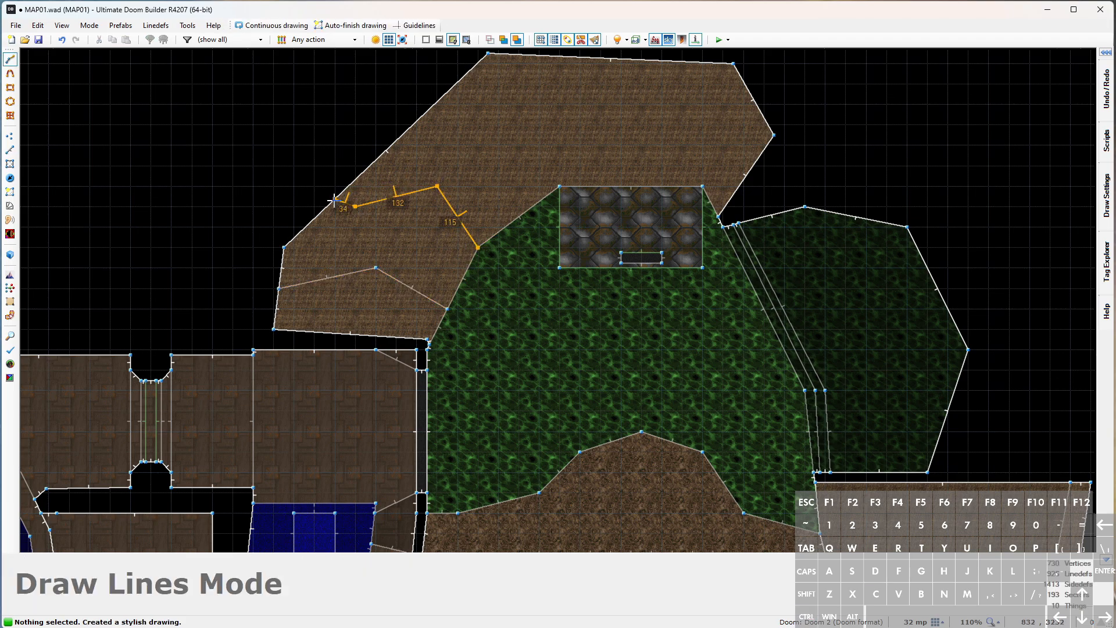
left_click(354, 199)
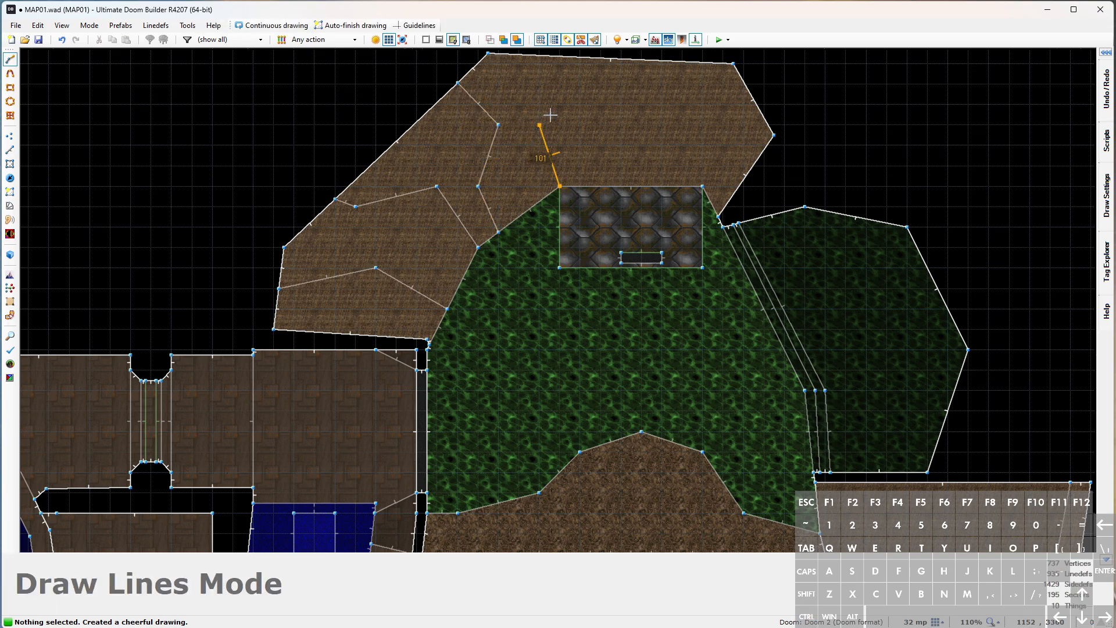
left_click(519, 59)
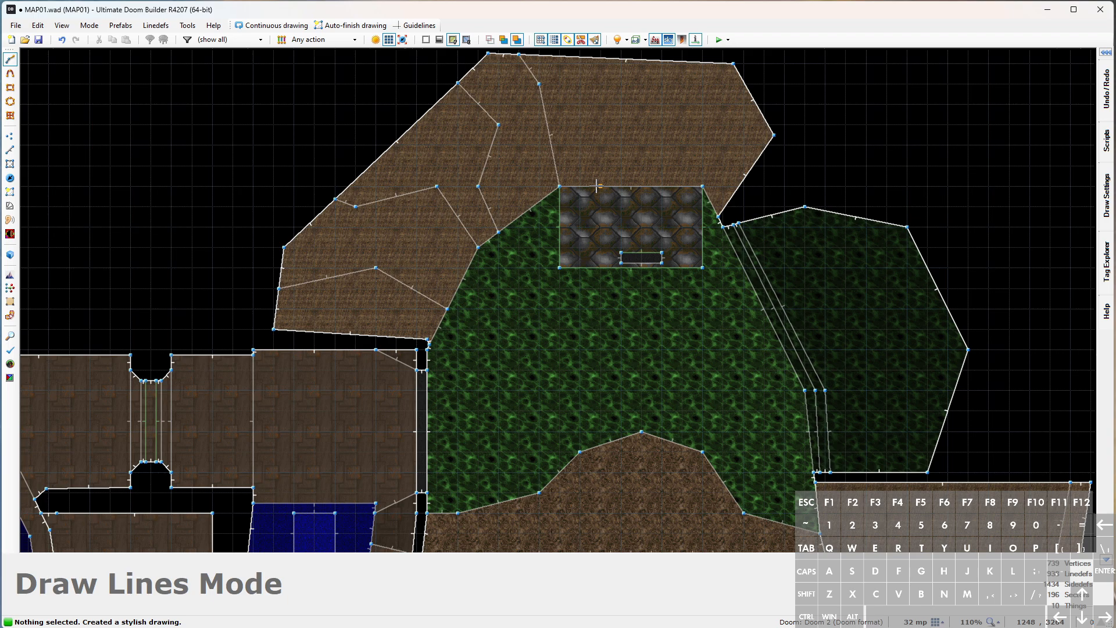
left_click(665, 62)
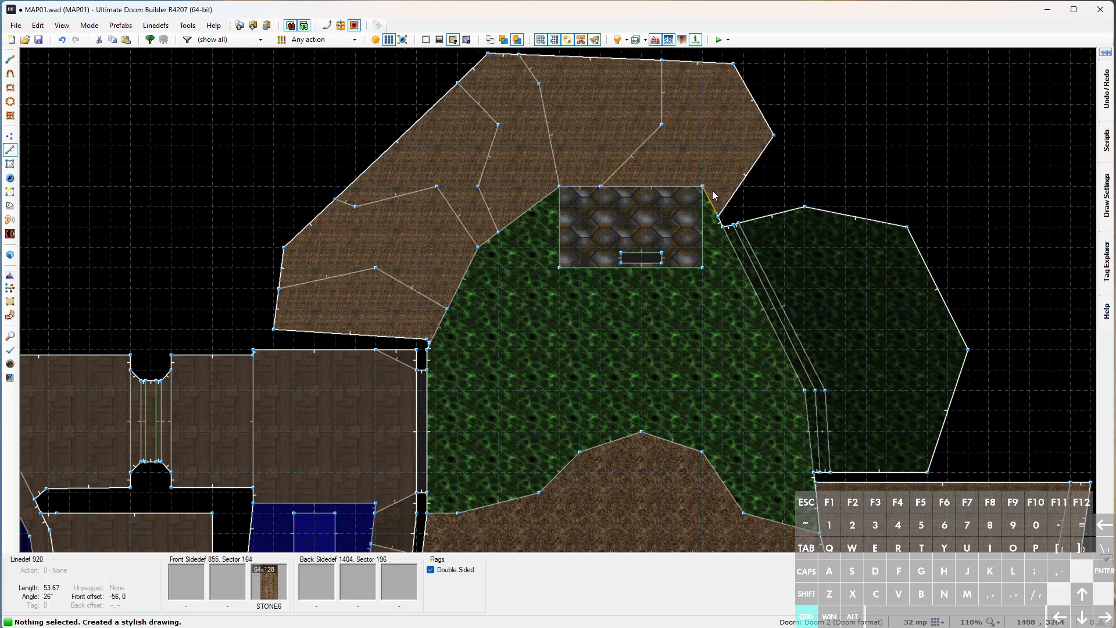
left_click(760, 103)
scroll(647, 164, "up", 3)
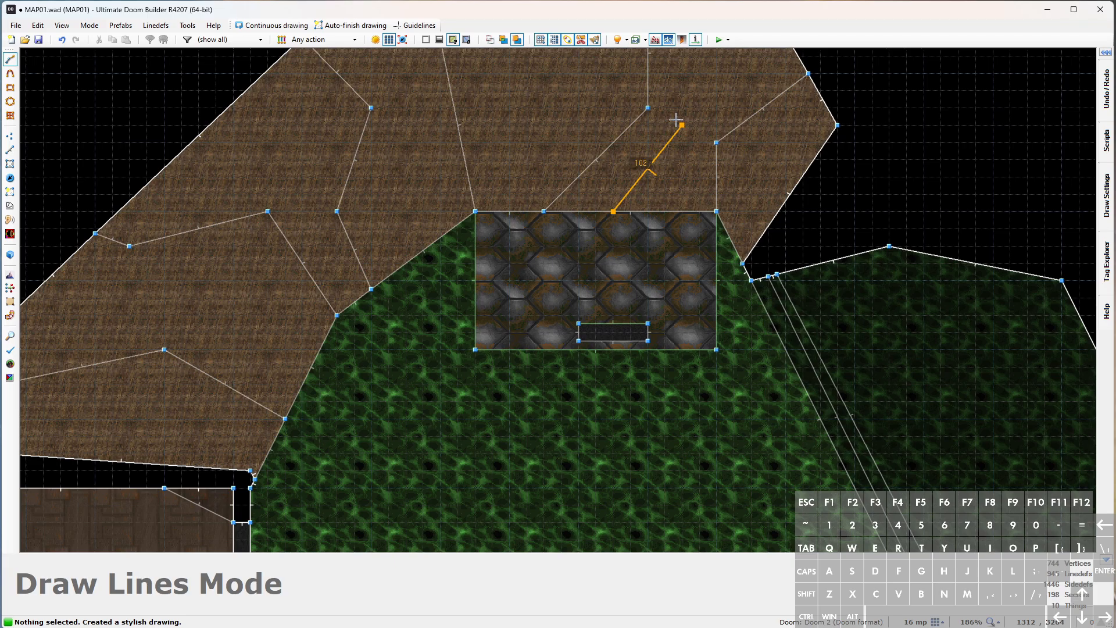
left_click(801, 58)
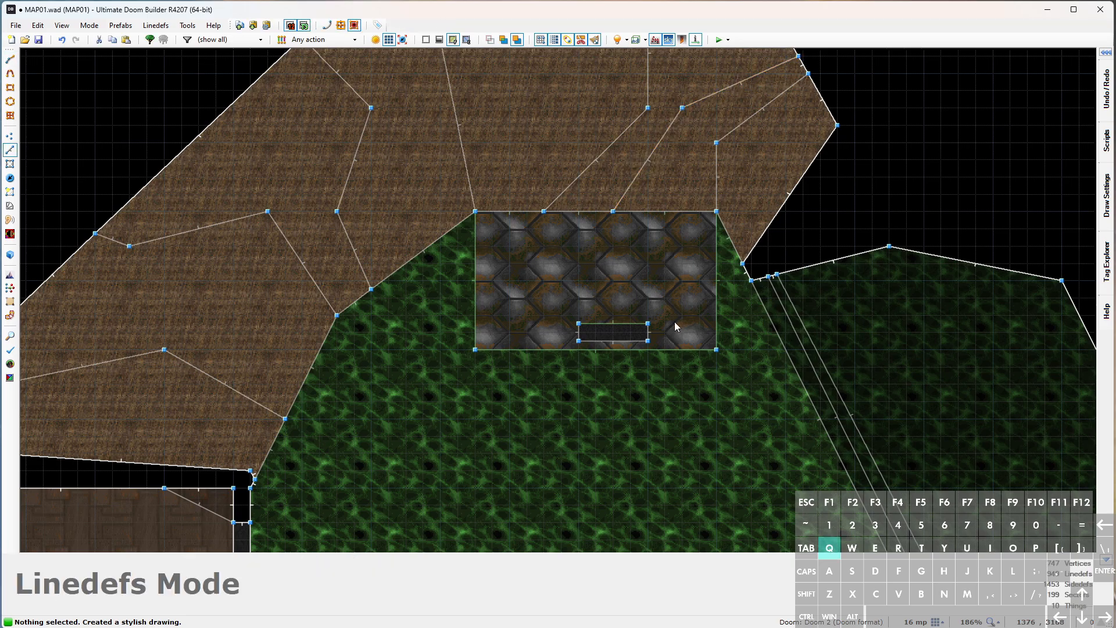
Step the new rocky floors to varied heights in 3D and paste STONE6 onto the yellow wall
key("w")
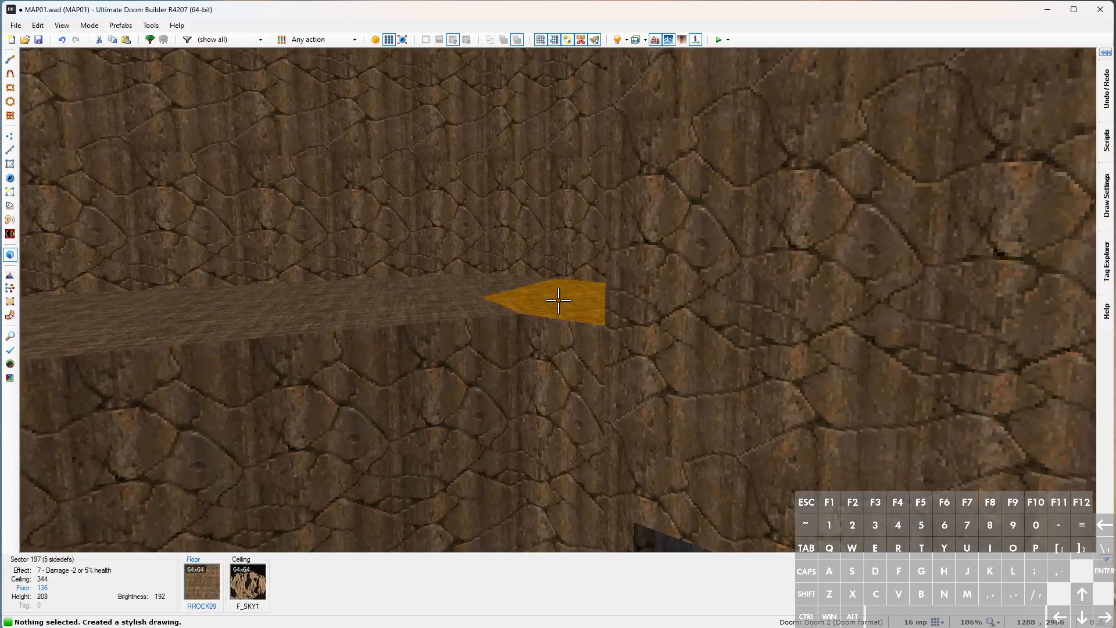
scroll(558, 300, "up", 4)
scroll(559, 300, "up", 4)
scroll(558, 300, "up", 4)
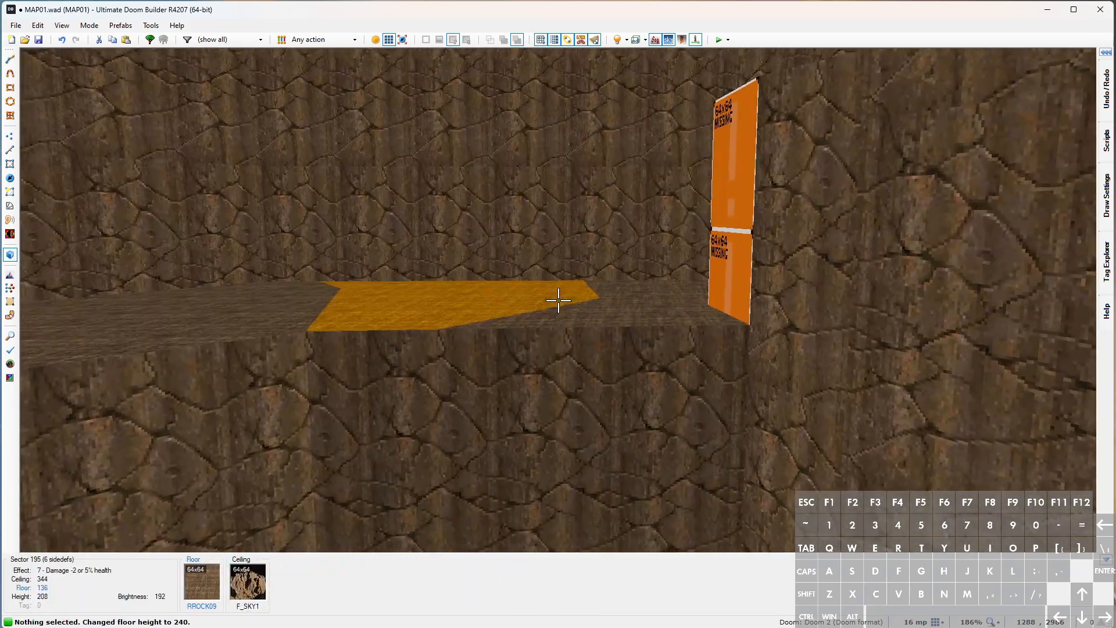
left_click(558, 301)
scroll(559, 300, "up", 3)
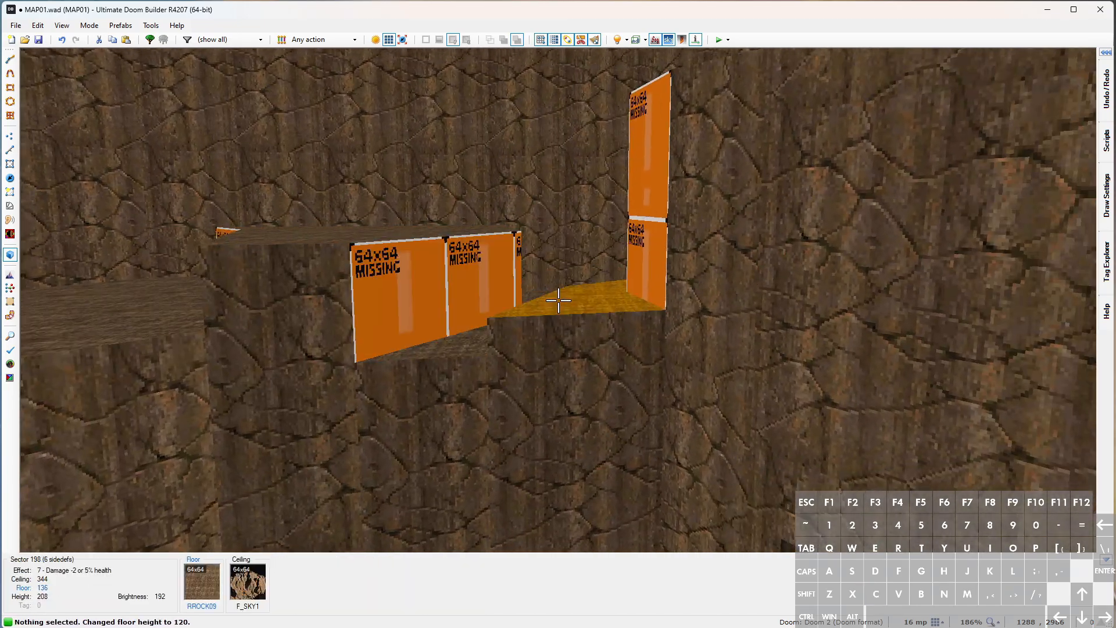
left_click(558, 301)
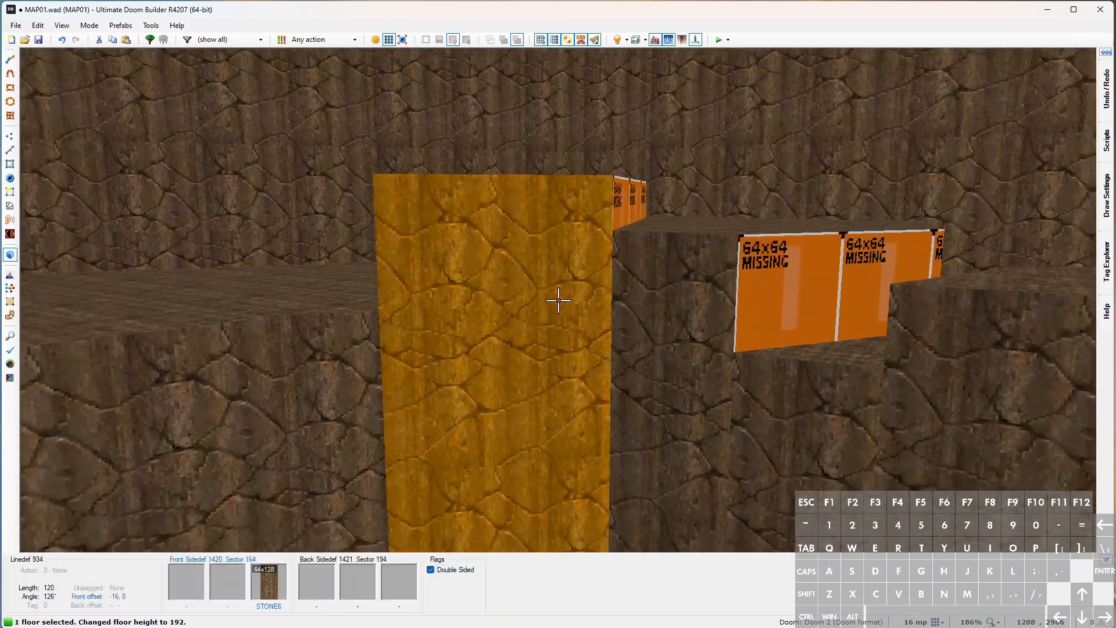
left_click(558, 300)
scroll(559, 301, "down", 4)
scroll(558, 300, "down", 4)
scroll(559, 300, "up", 8)
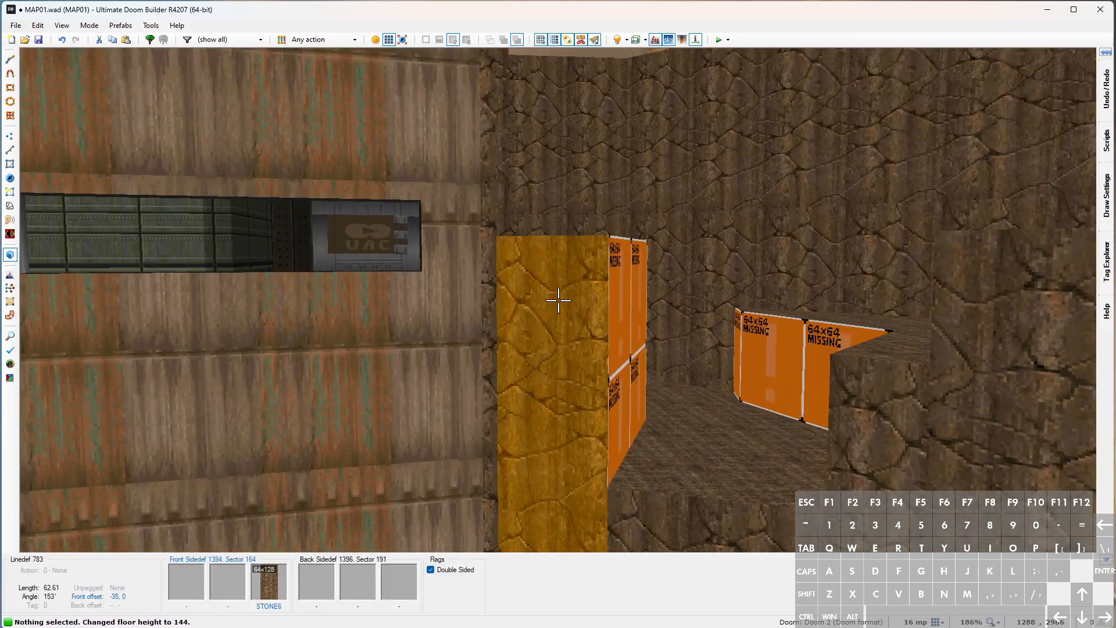
key("ctrl+c")
middle_click(559, 300)
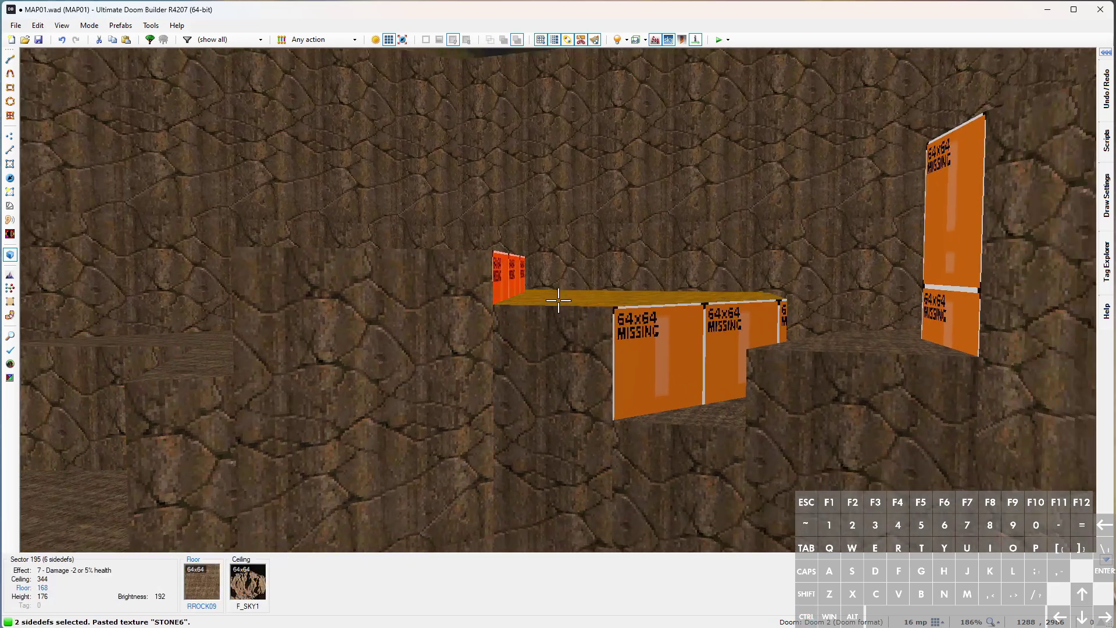
Paste stone on more walls, then draw a long dividing line across the rock area's upper-left edge
middle_click(558, 300)
key("l")
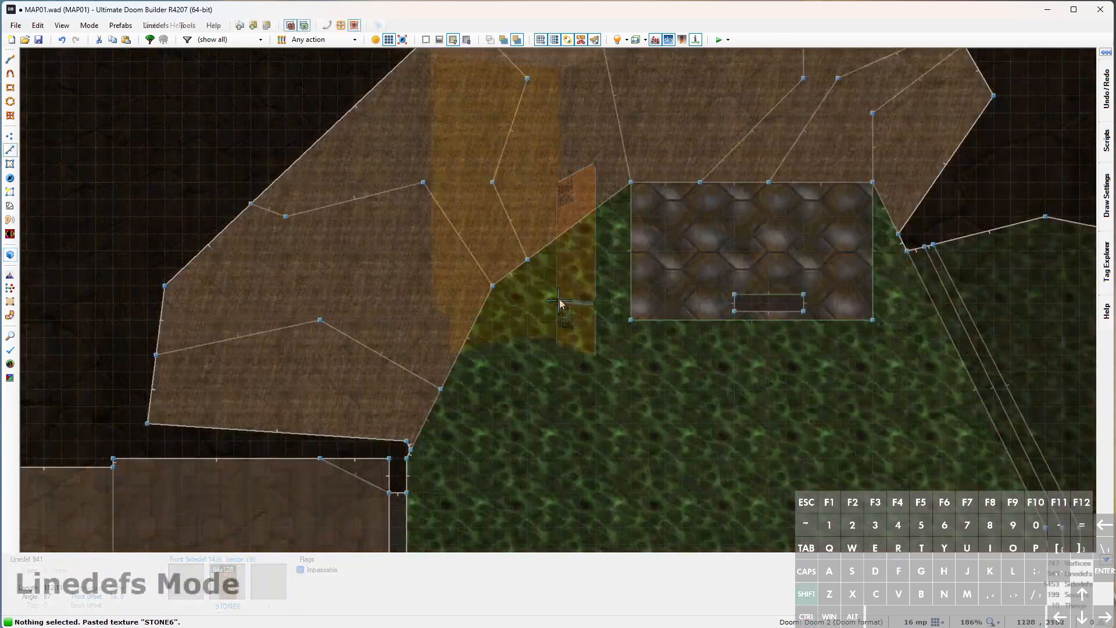
scroll(559, 303, "down", 5)
scroll(728, 228, "up", 5)
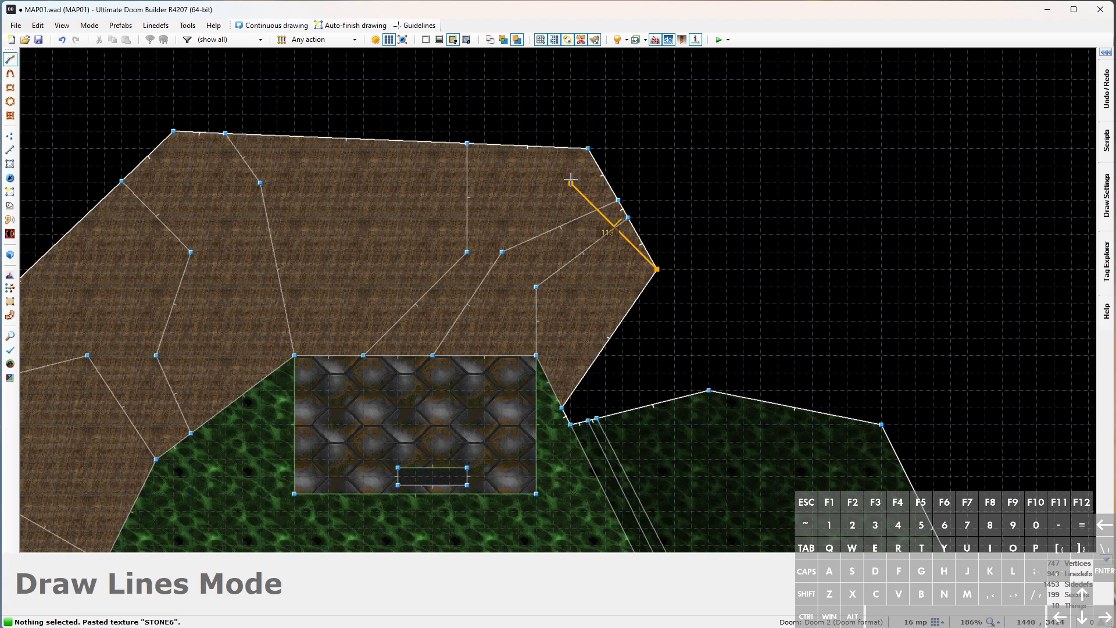
key("space")
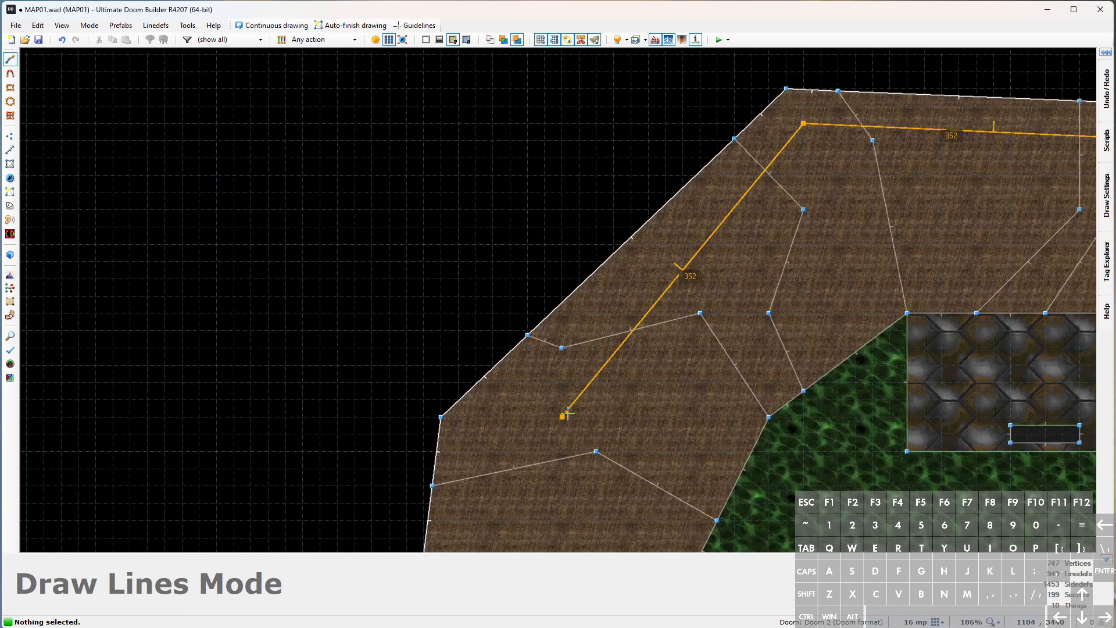
key("space")
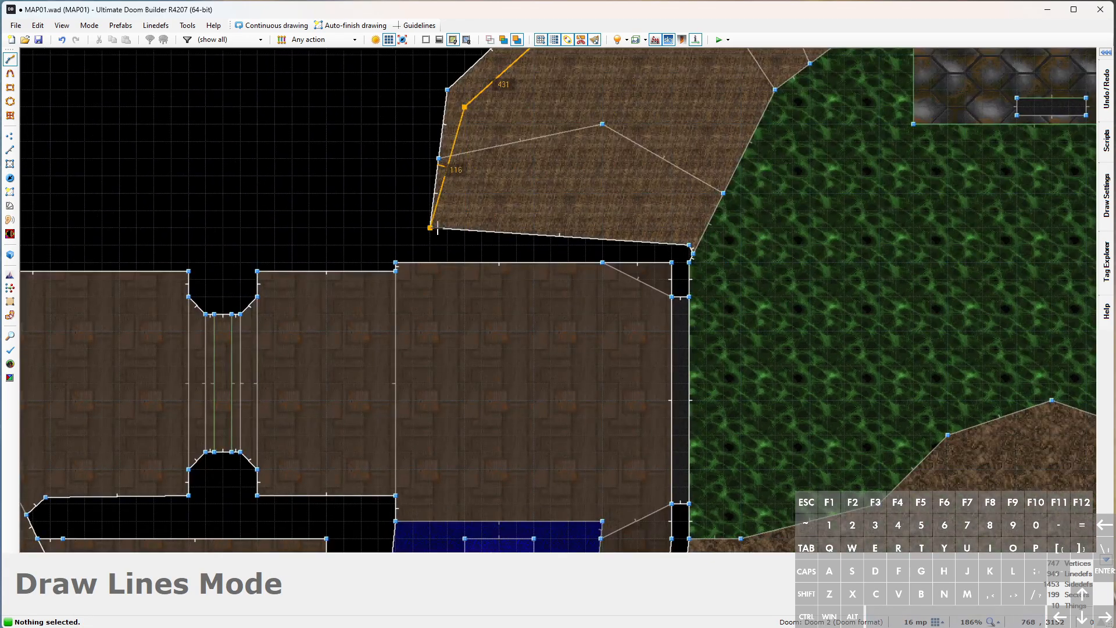
left_click(432, 229)
Select several rocky ceilings overhead near the yellow wall strip in 3D
key("w")
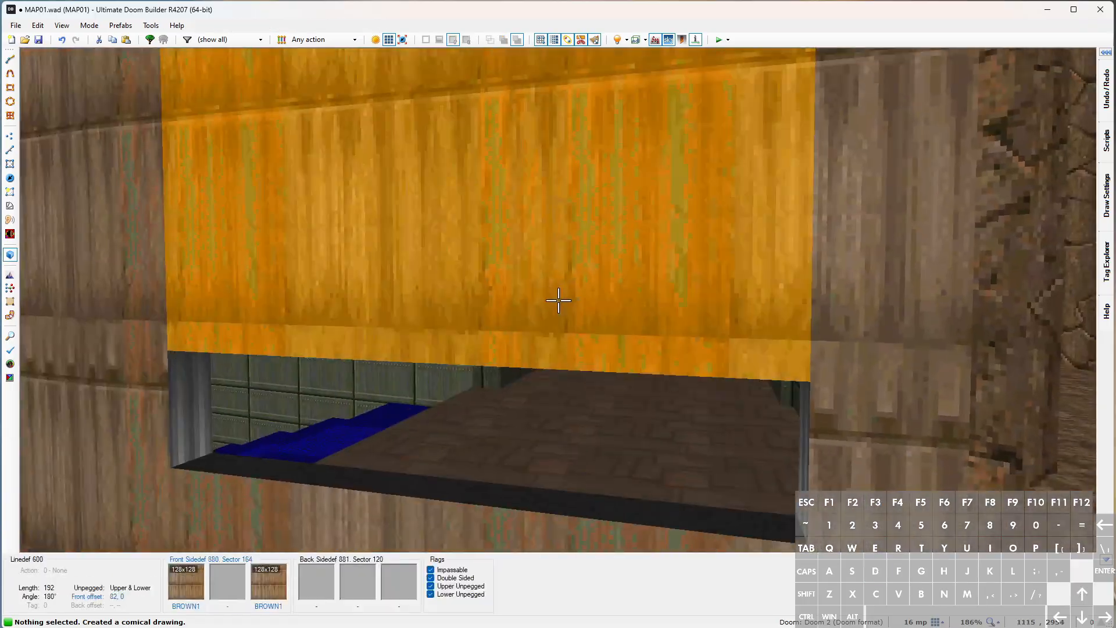
key("e")
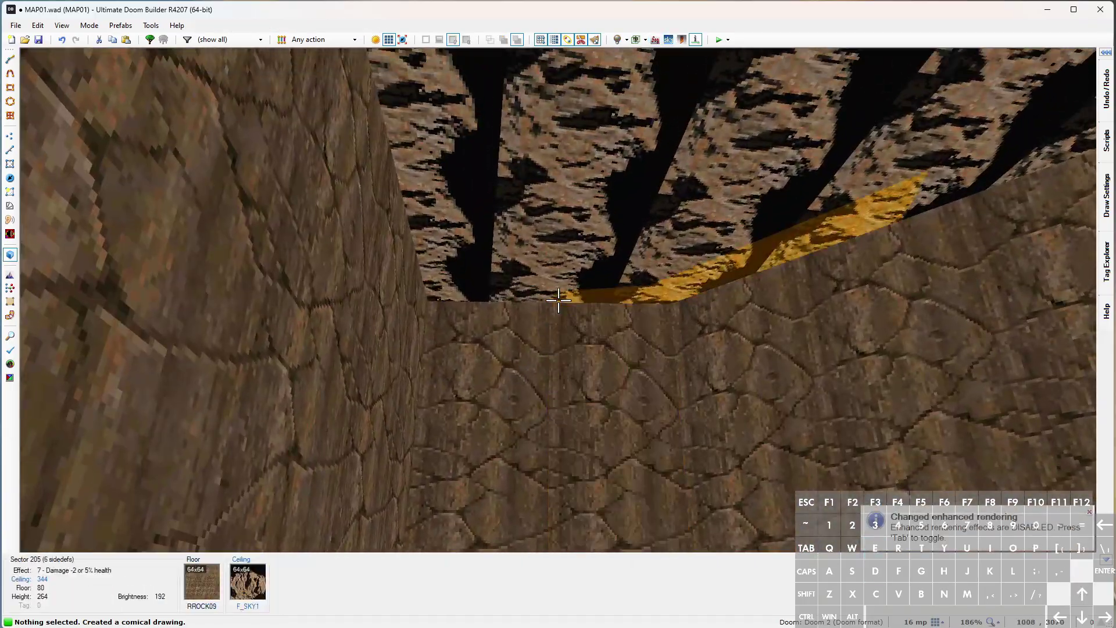
left_click(558, 300)
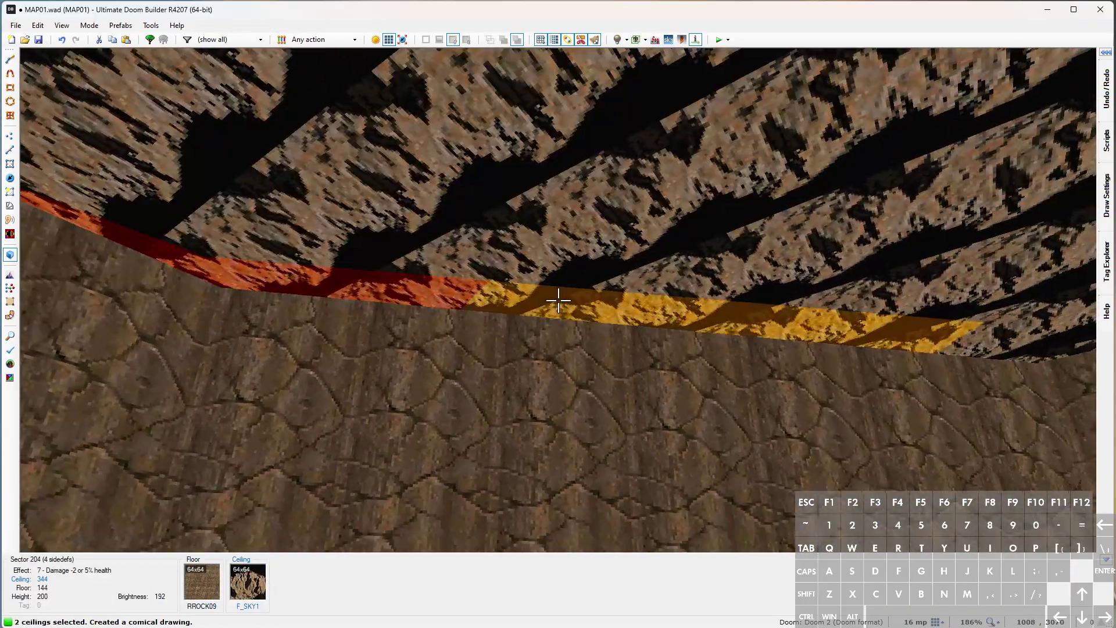
left_click(559, 300)
left_click(558, 300)
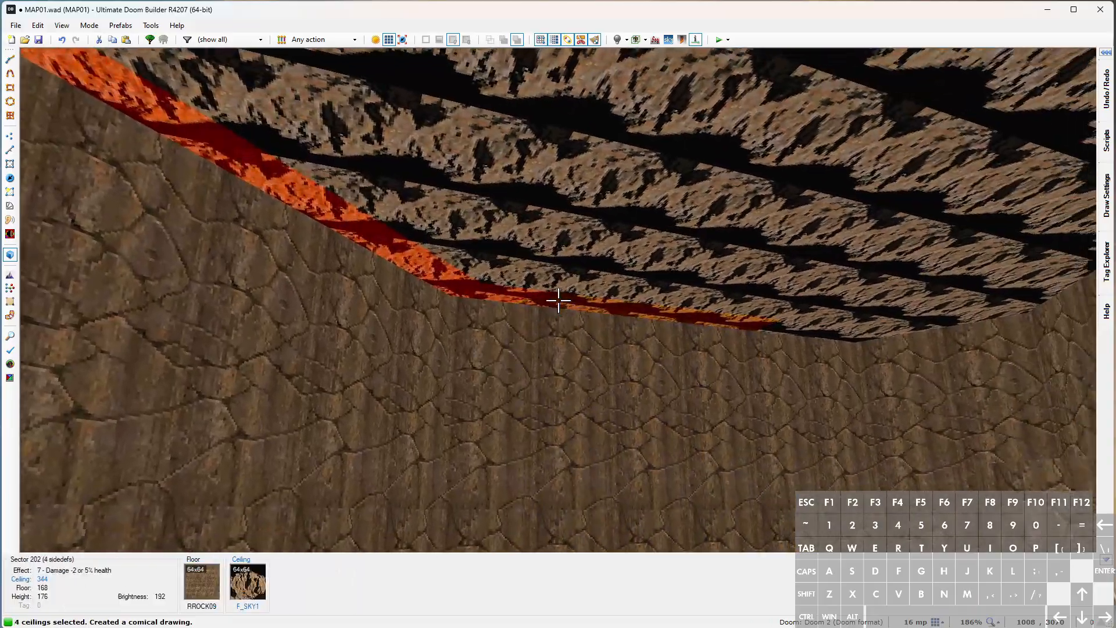
key("e")
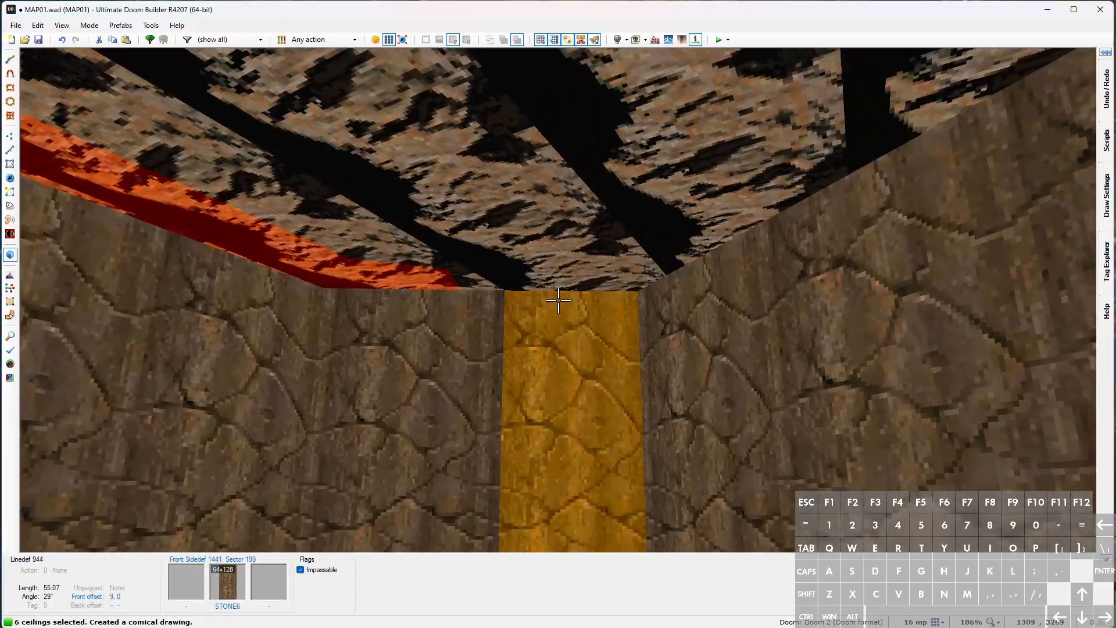
key("w")
key("w")
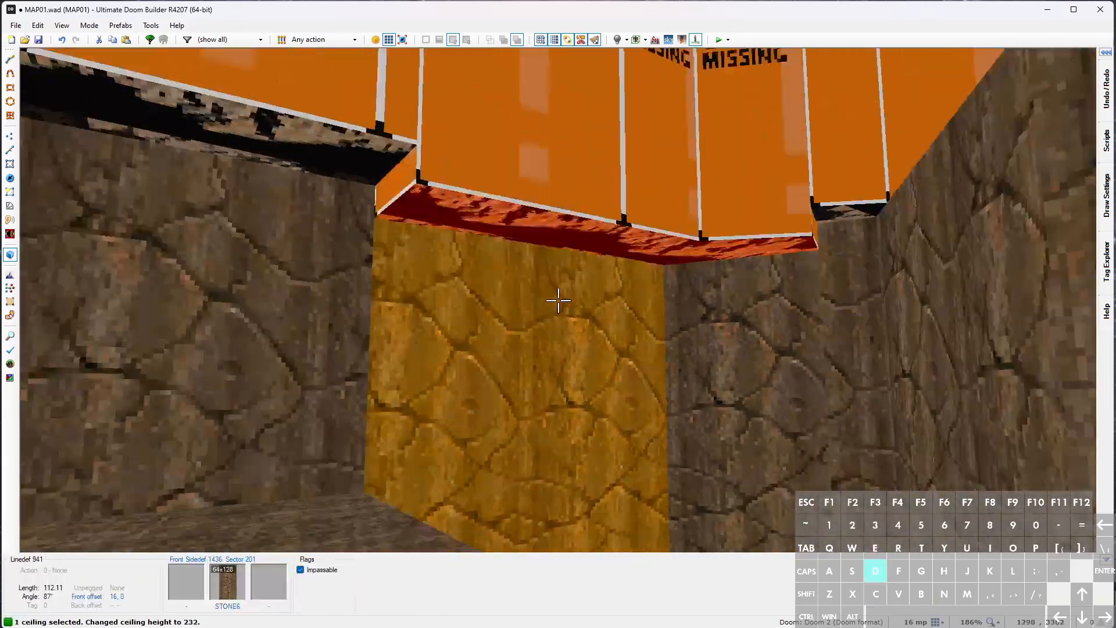
Fly through the cliff passage and raise then lower a cliff sector's ceiling
key("e")
scroll(558, 299, "down", 2)
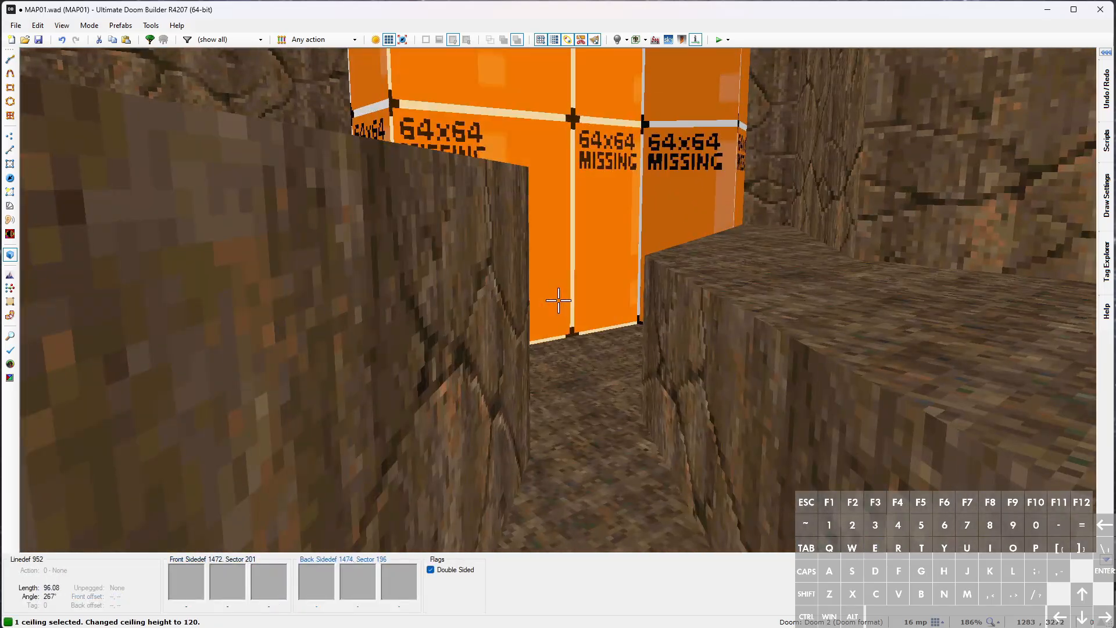
scroll(558, 299, "up", 6)
key("w")
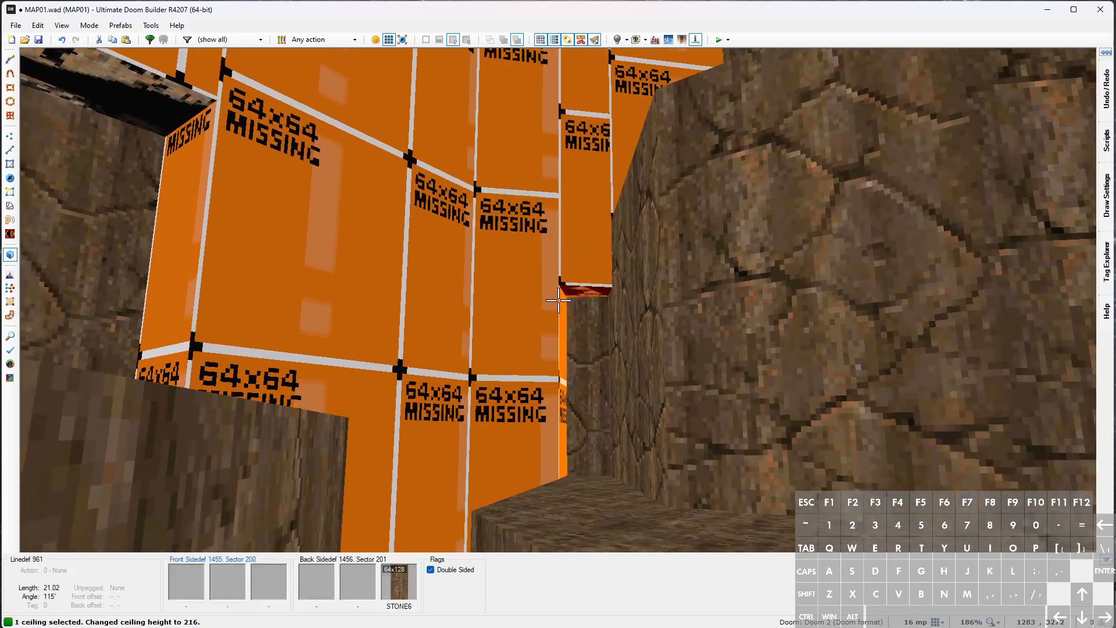
scroll(558, 300, "up", 3)
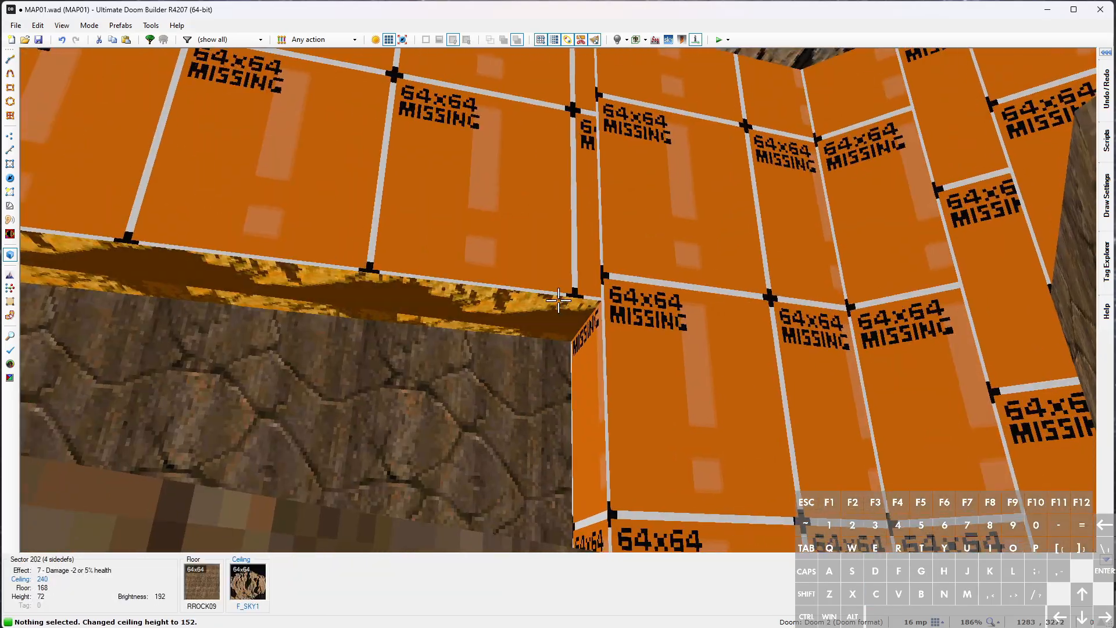
key("e")
scroll(558, 299, "down", 3)
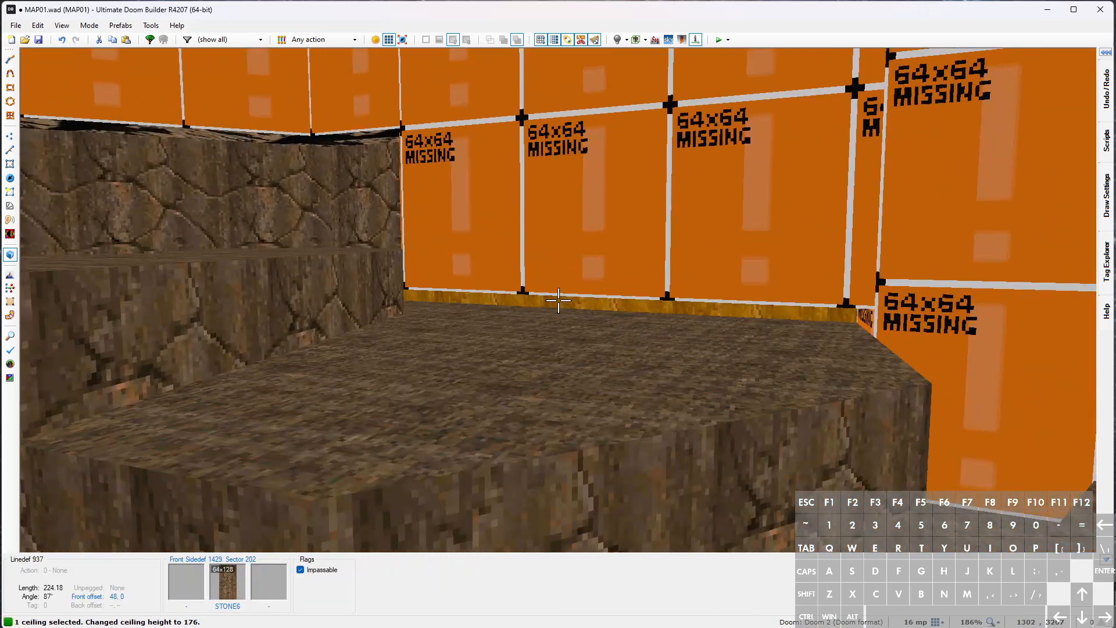
scroll(558, 299, "down", 1)
key("c")
left_click(559, 299)
scroll(558, 299, "up", 5)
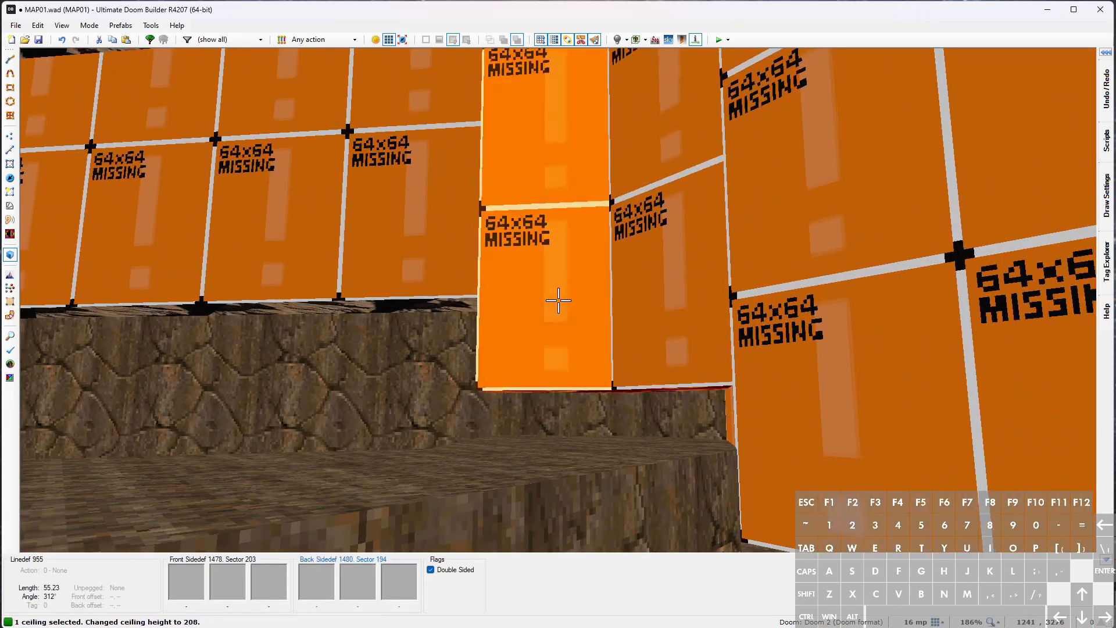
key("e")
scroll(559, 298, "up", 4)
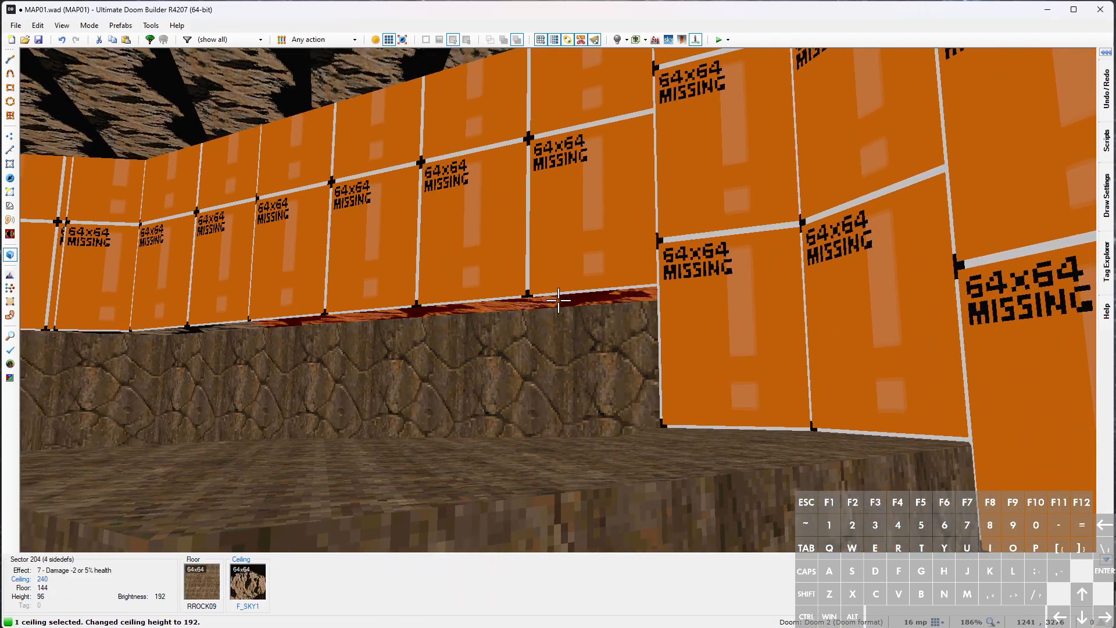
key("e")
key("e")
scroll(559, 299, "down", 8)
Adjust another cliff ceiling, then select the next cliff sector's ceiling and lower it
key("d")
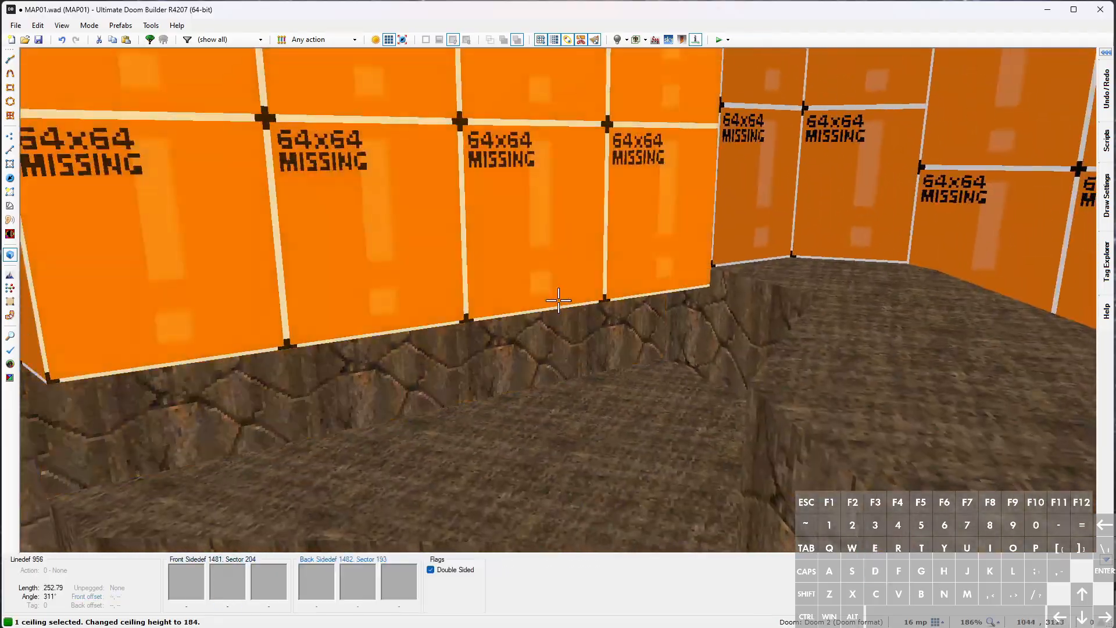
scroll(559, 300, "down", 2)
key("e")
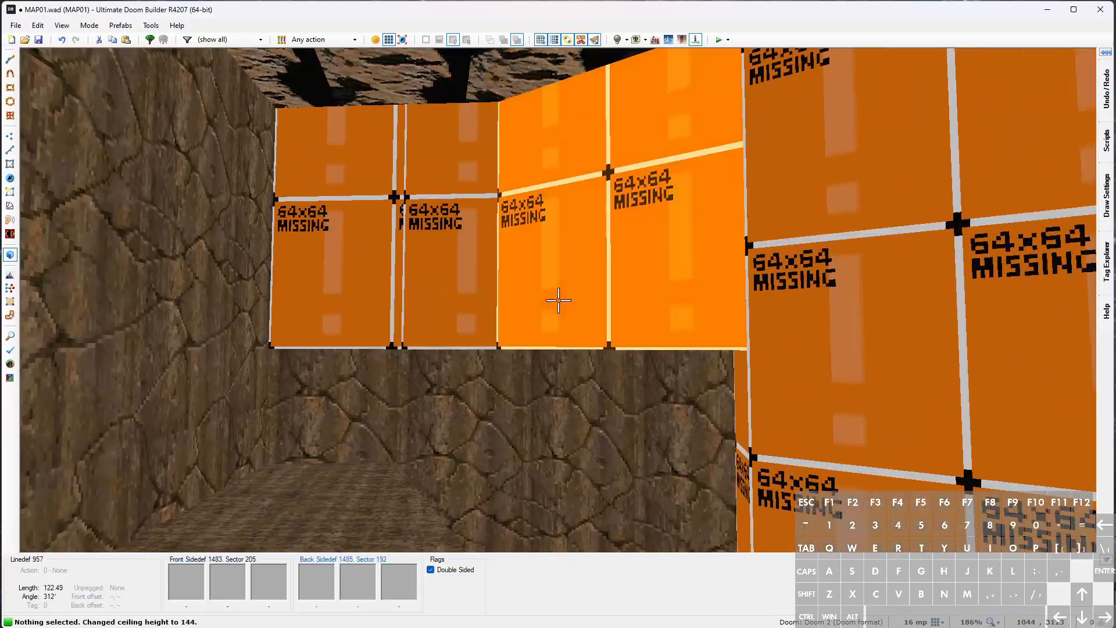
key("e")
key("e")
left_click(559, 299)
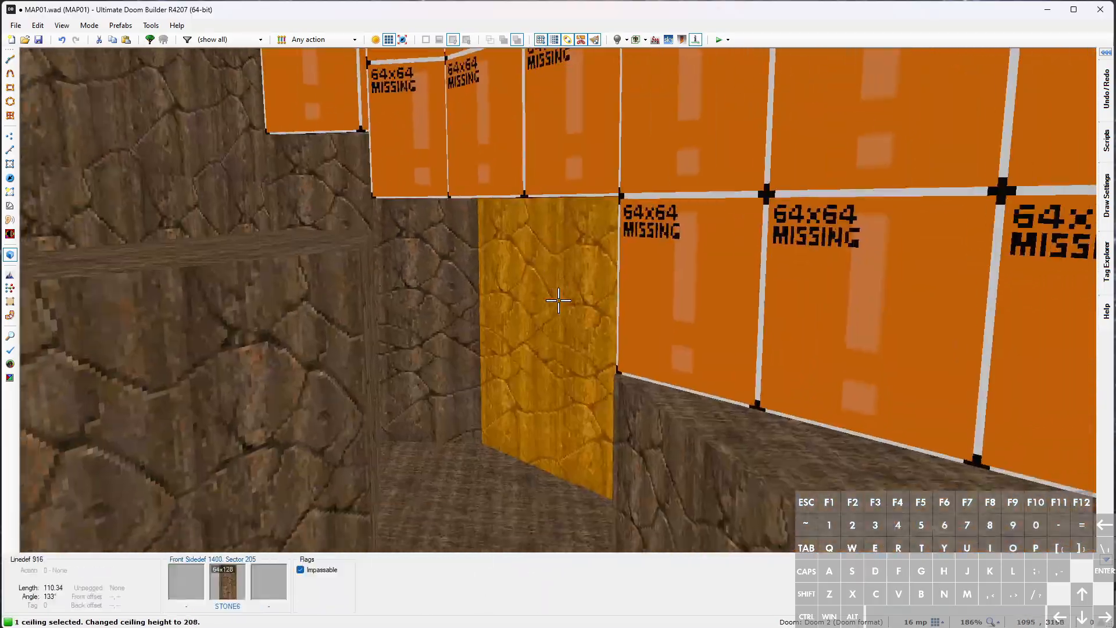
scroll(558, 299, "up", 4)
key("e")
scroll(558, 299, "down", 6)
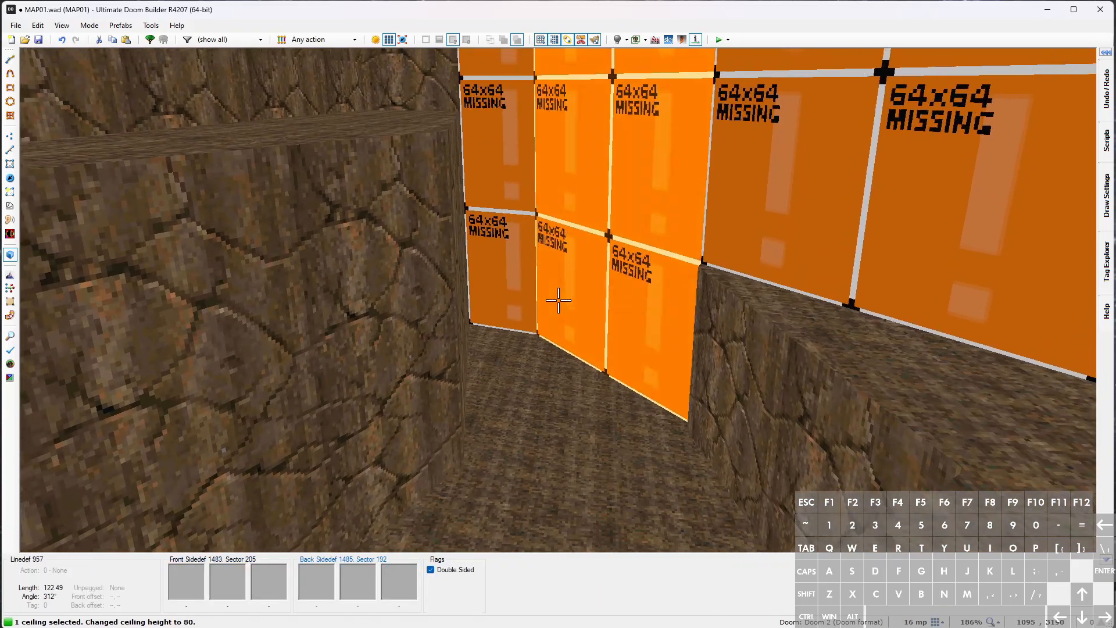
key("e")
Set the cliff sector's ceiling height to 344, verify neighbouring sector 193 unchanged, and enable enhanced rendering
right_click(559, 300)
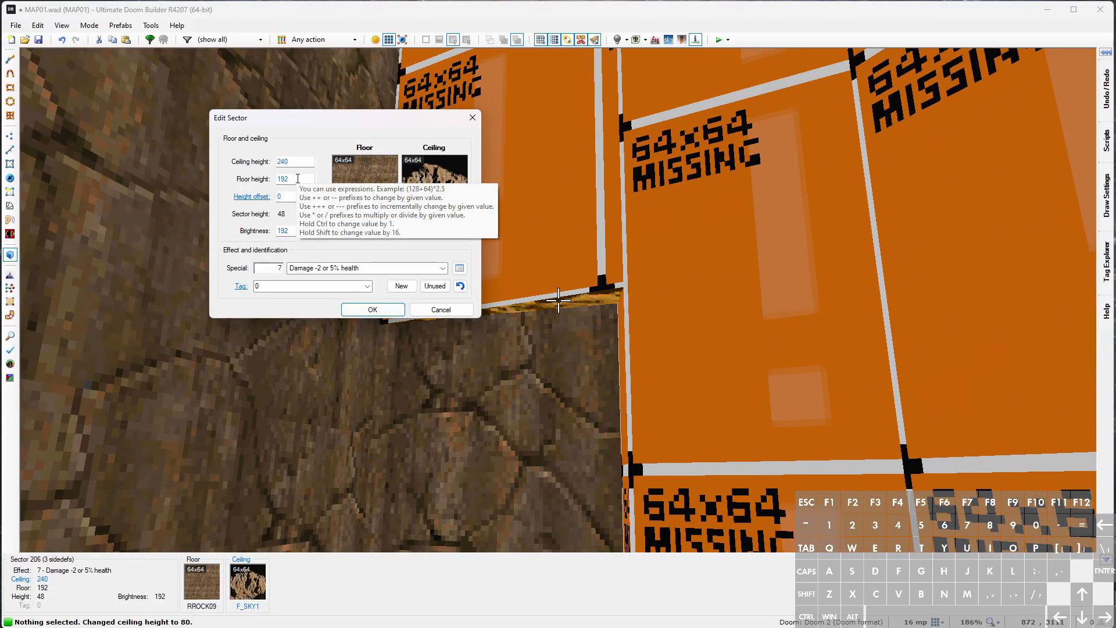
type("344")
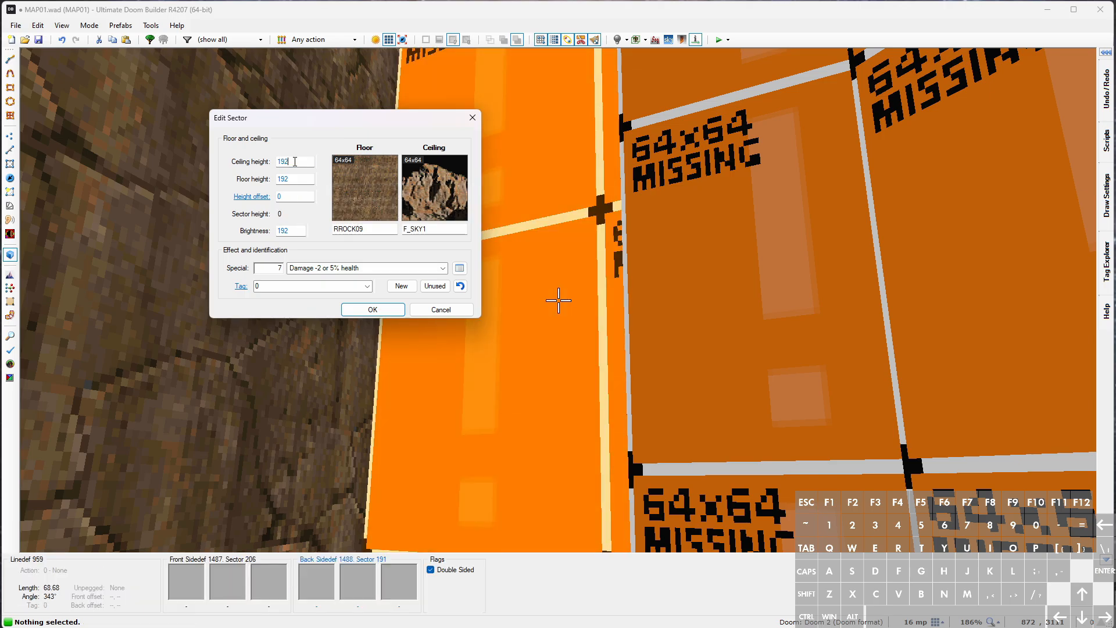
key("Return")
key("c")
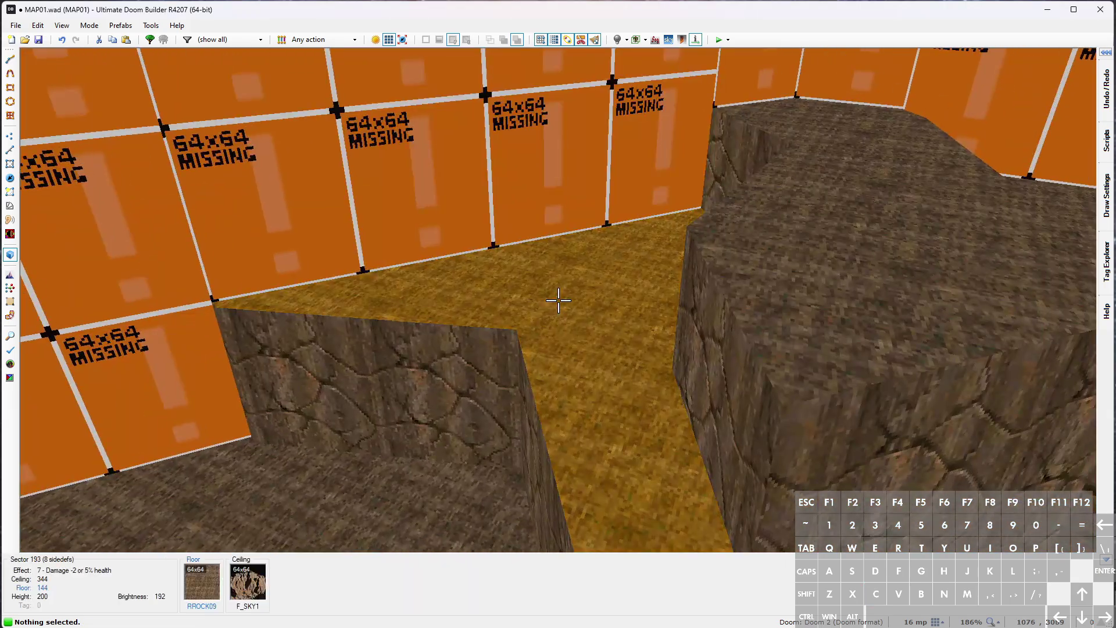
right_click(558, 300)
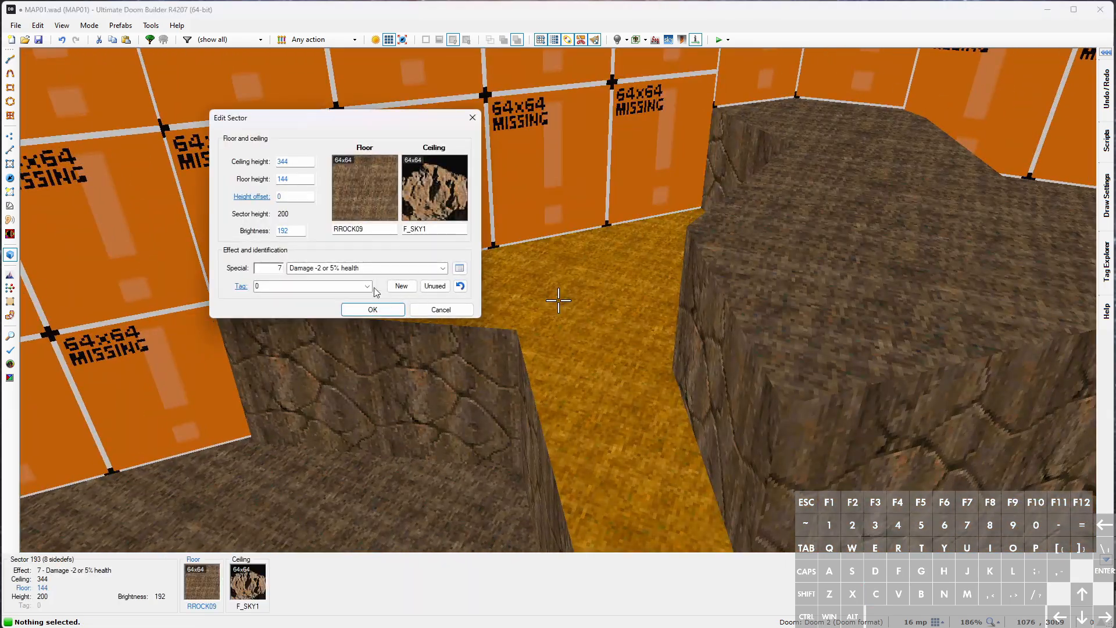
left_click(440, 310)
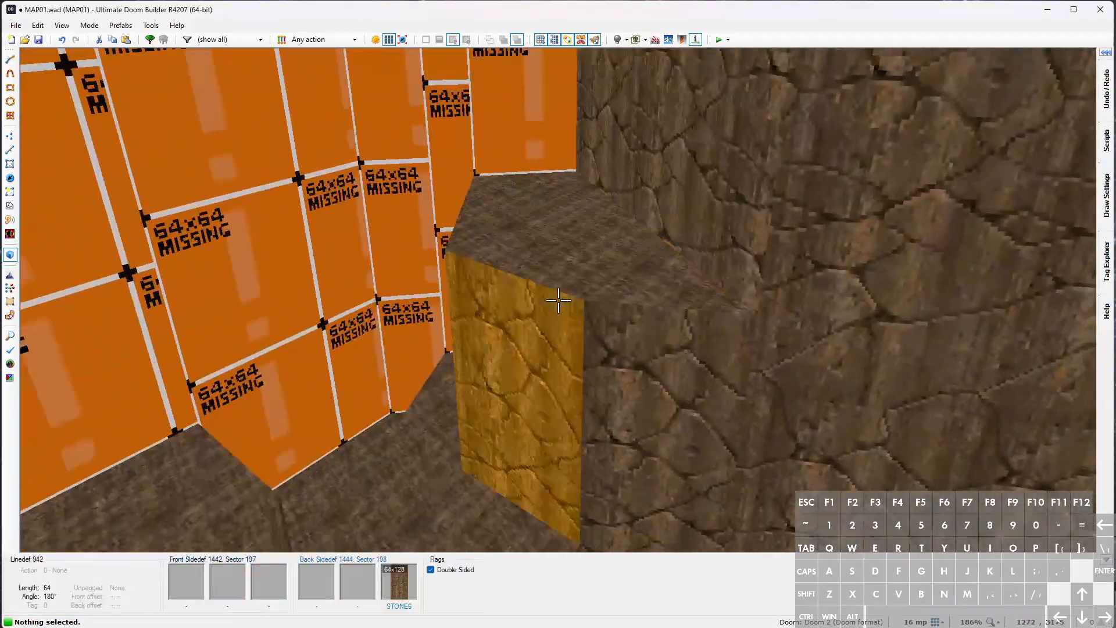
key("Tab")
Select all sixteen rocky cliff sectors in Sectors Mode and review their shared Edit Sectors properties
key("w")
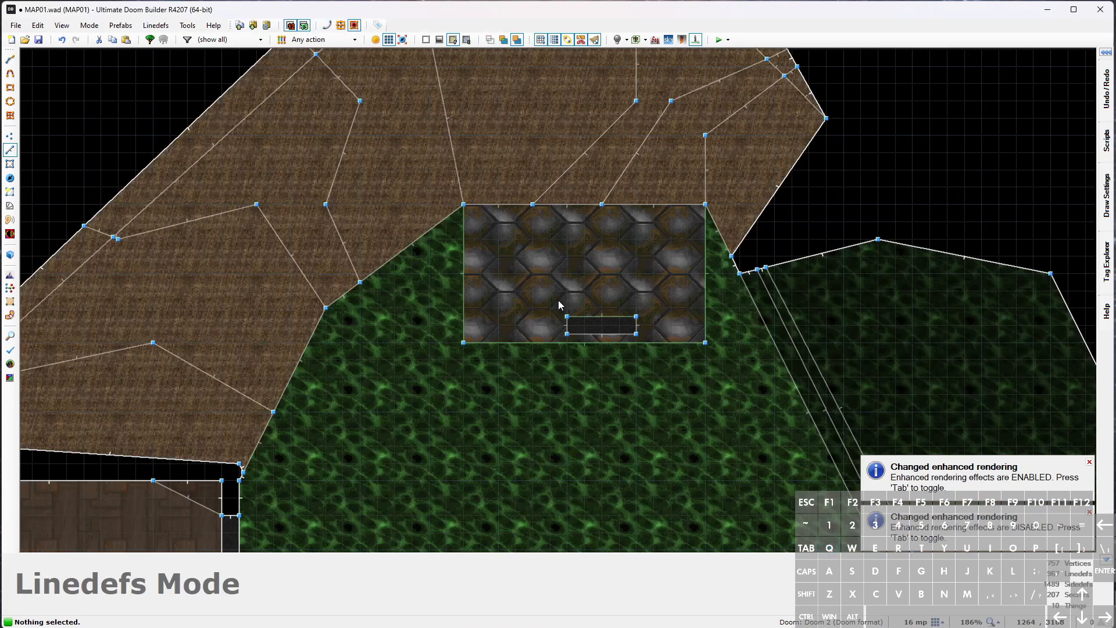
key("s")
left_click(609, 199)
left_click(527, 244)
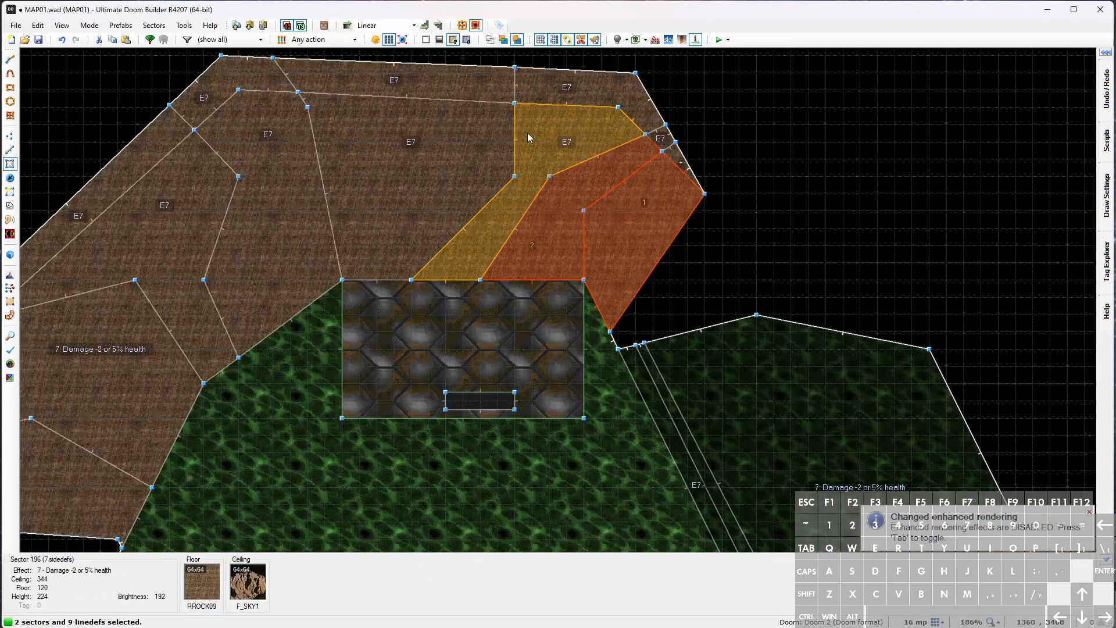
left_click(526, 132)
left_click(410, 140)
left_click(393, 79)
left_click(567, 87)
left_click(633, 131)
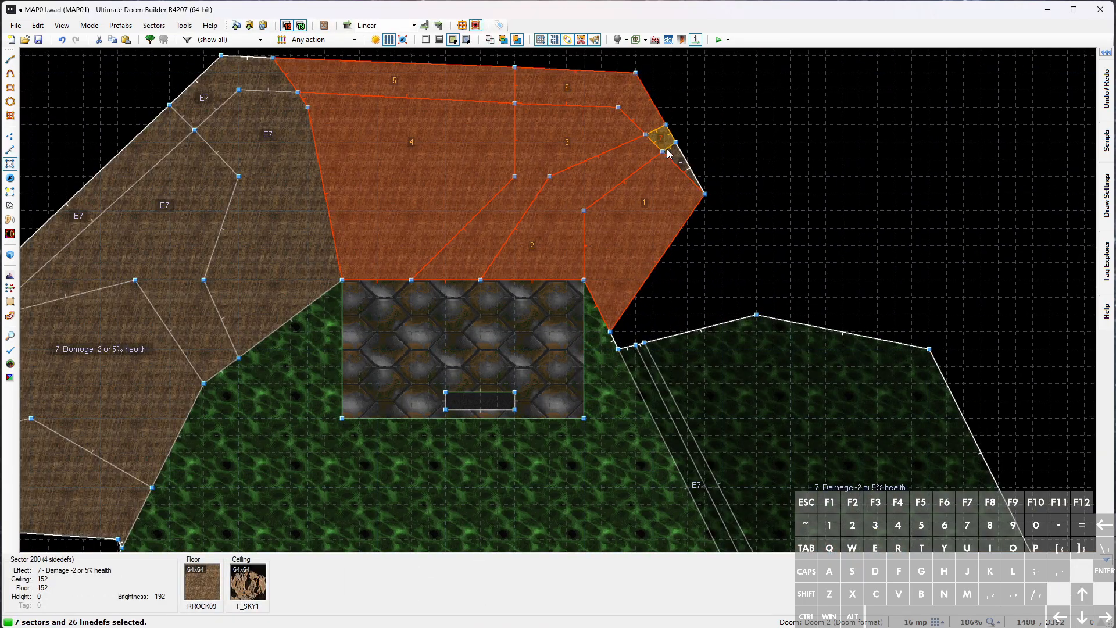
left_click(667, 149)
left_click(241, 151)
left_click(219, 105)
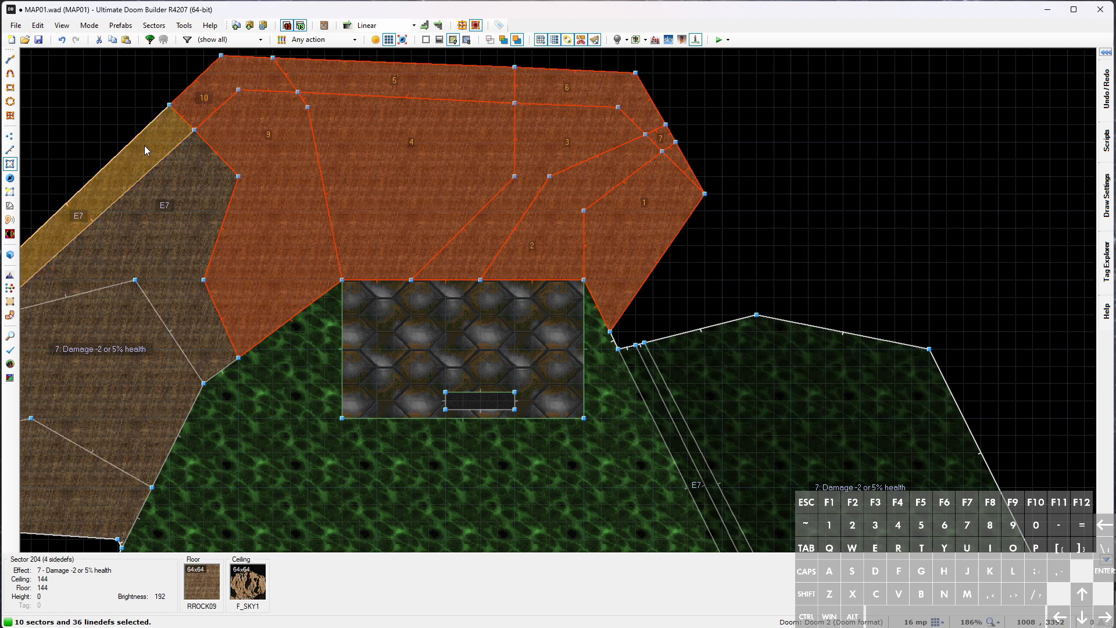
left_click(144, 146)
left_click(111, 260)
scroll(112, 260, "up", 3)
left_click(455, 139)
left_click(359, 146)
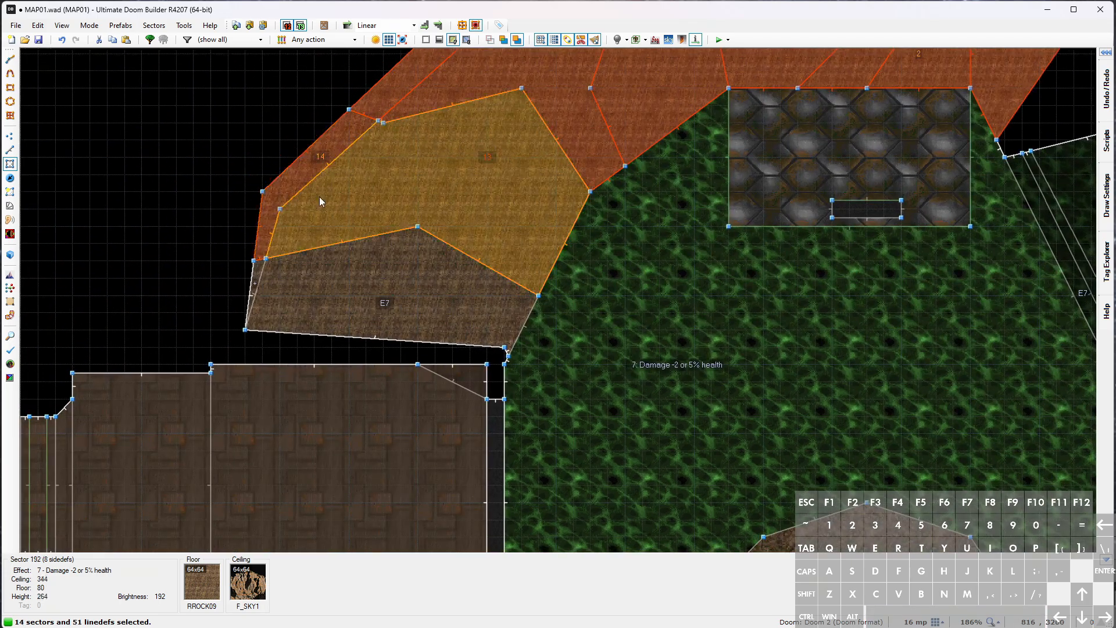
left_click(319, 228)
left_click(257, 277)
right_click(319, 264)
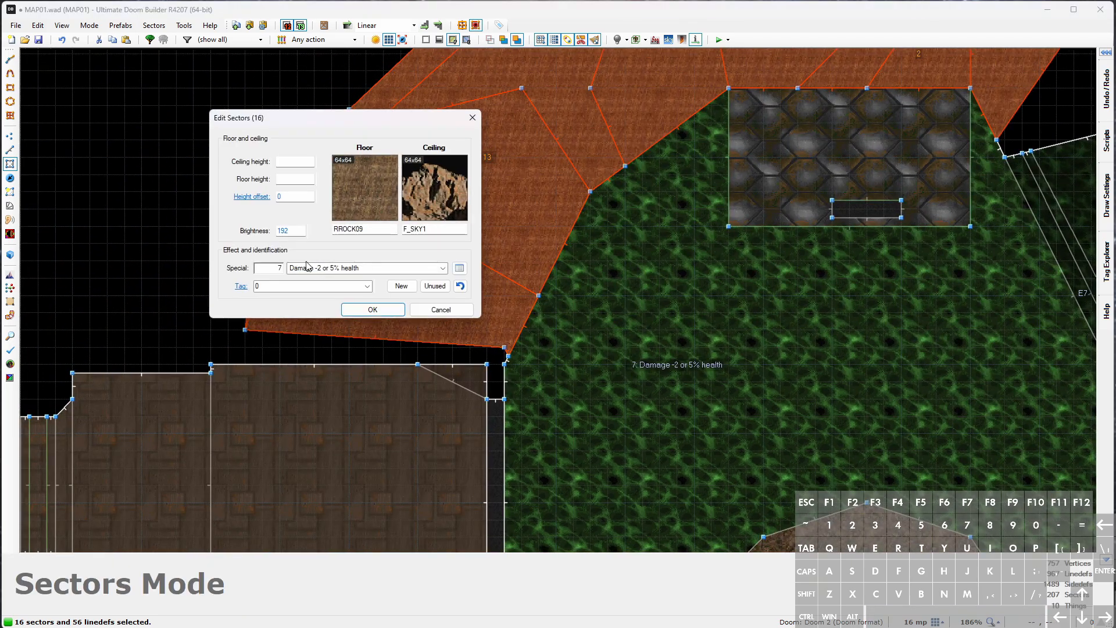
key("Return")
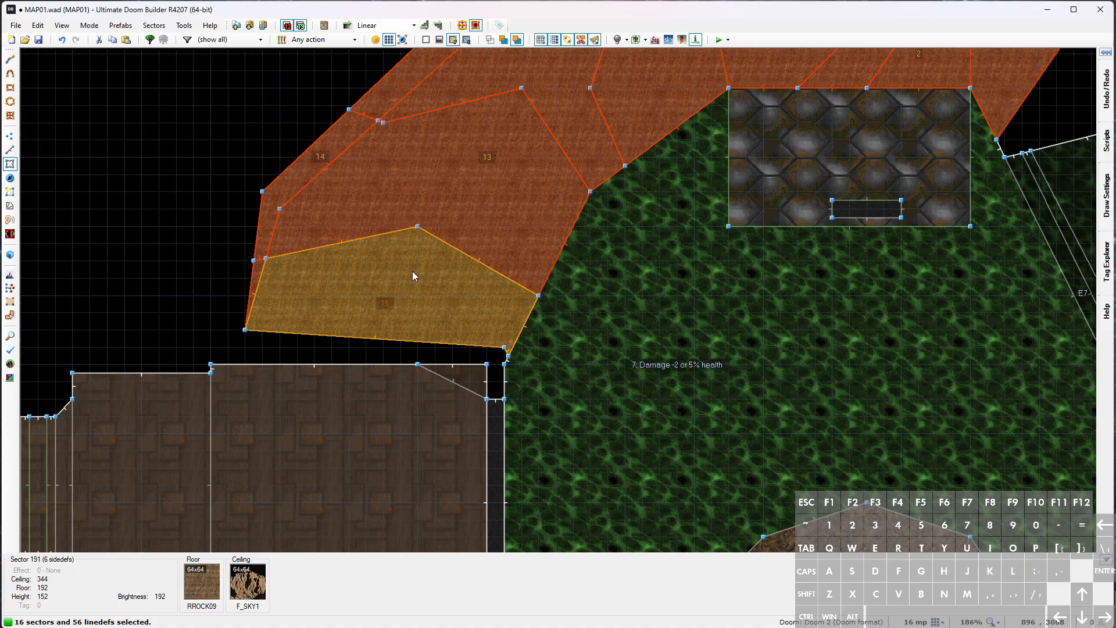
Clear the selection and fly the 3D camera with enhanced rendering to a cliff ledge
key("c")
key("w")
key("e")
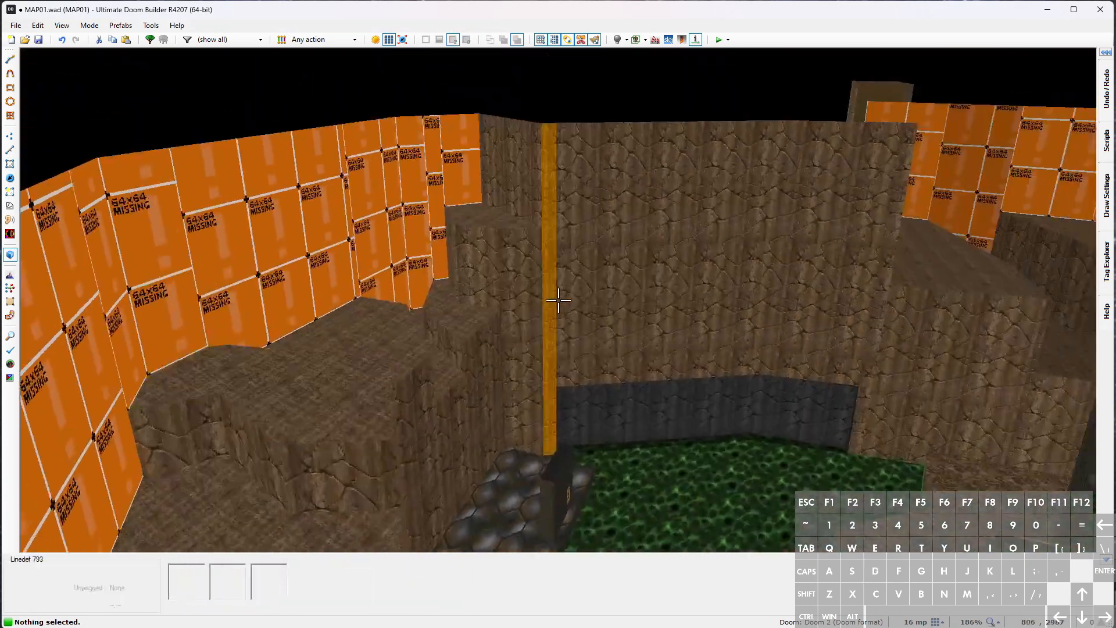
key("e")
key("Tab")
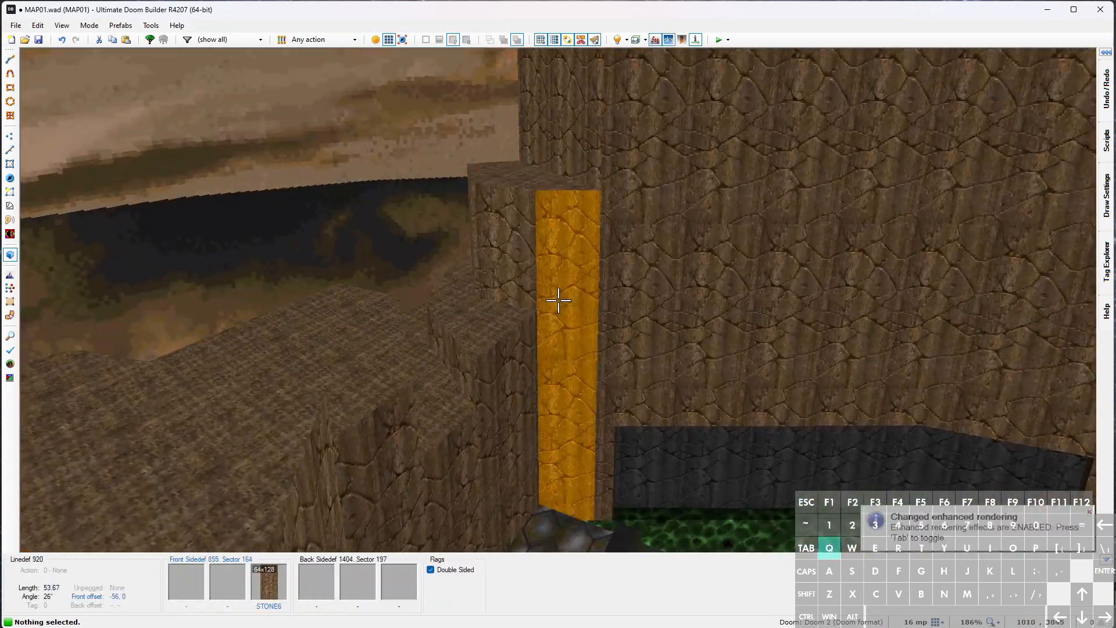
key("w")
scroll(429, 391, "down", 2)
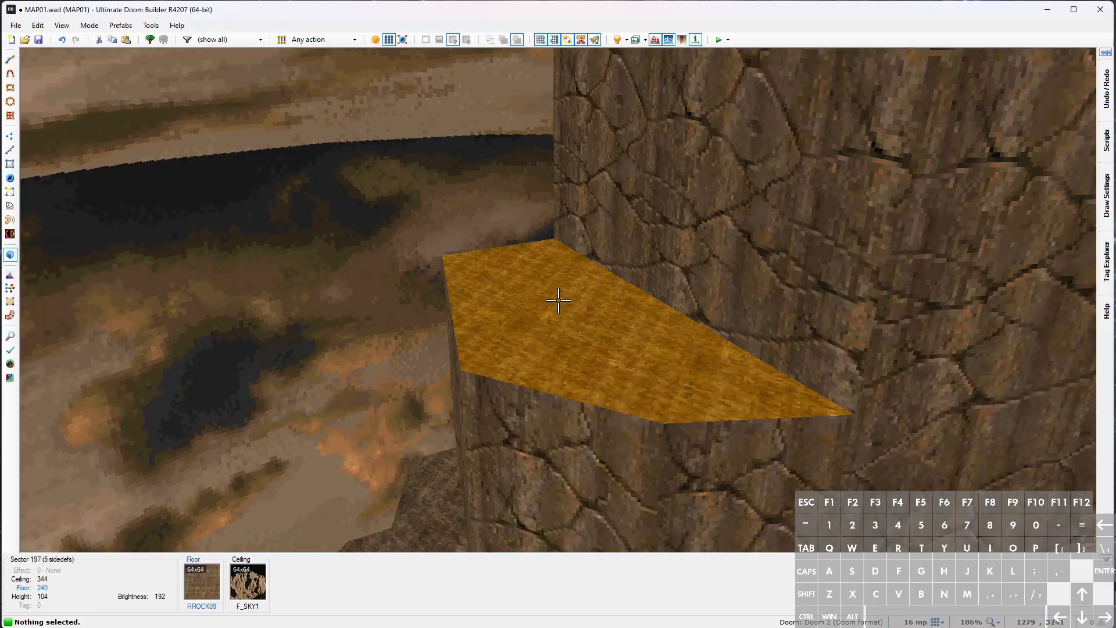
key("w")
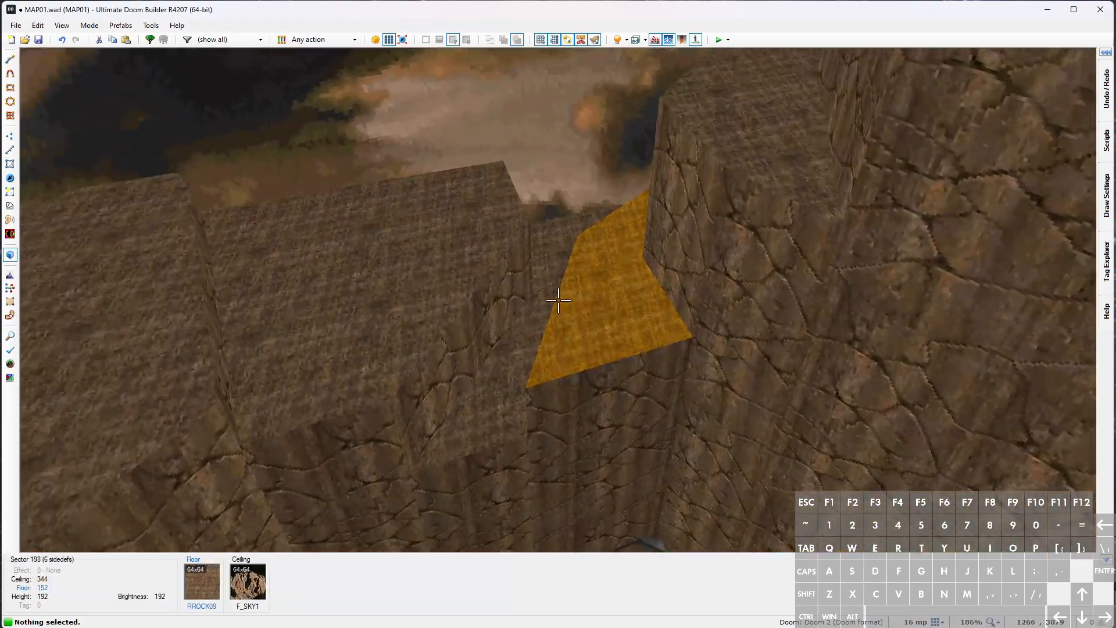
Dim several cliff sectors to brightness 176 through their sector properties
left_click(559, 300)
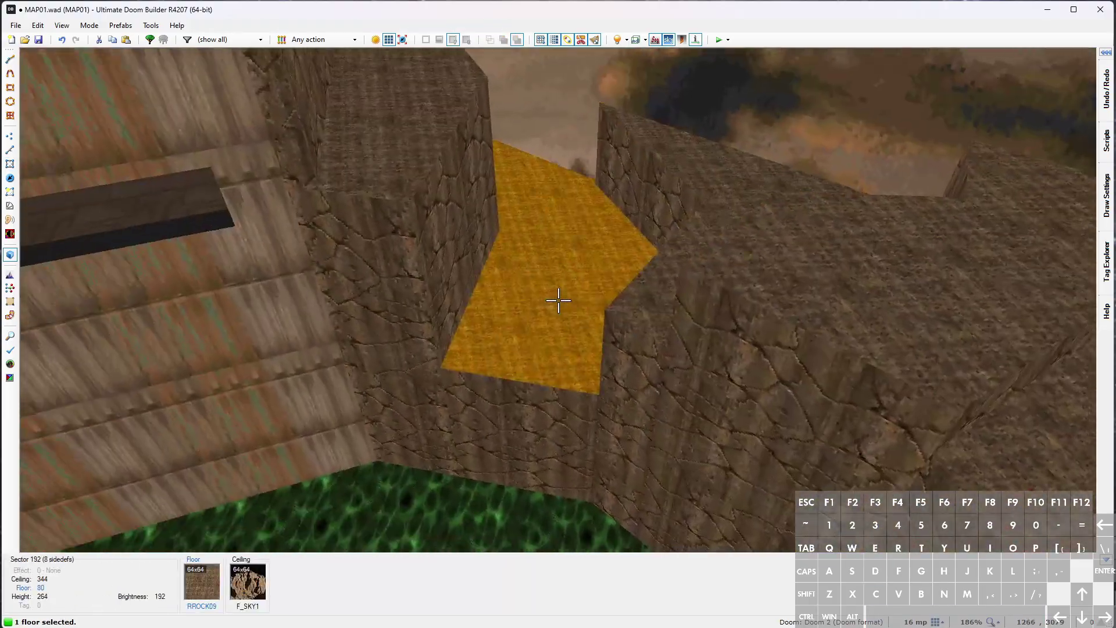
left_click(559, 301)
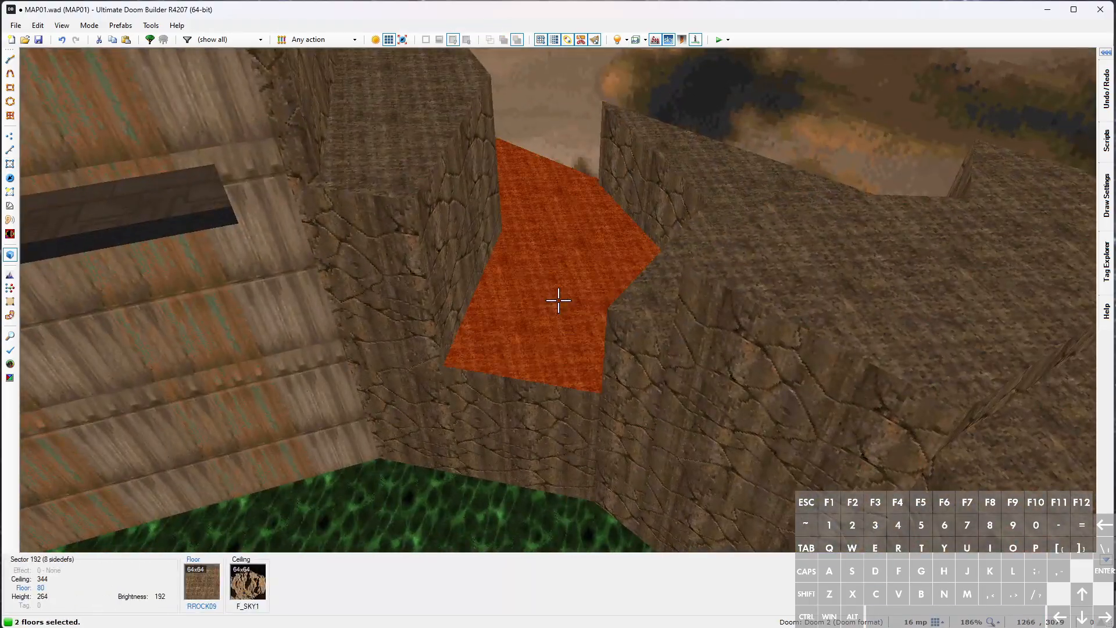
right_click(559, 300)
scroll(309, 237, "down", 2)
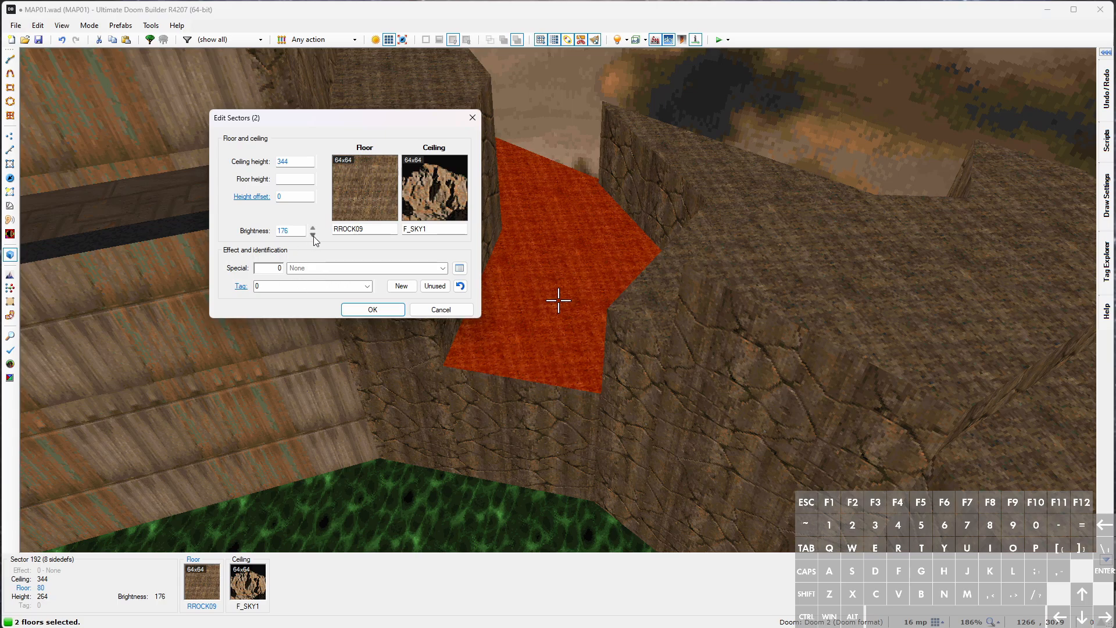
left_click(372, 310)
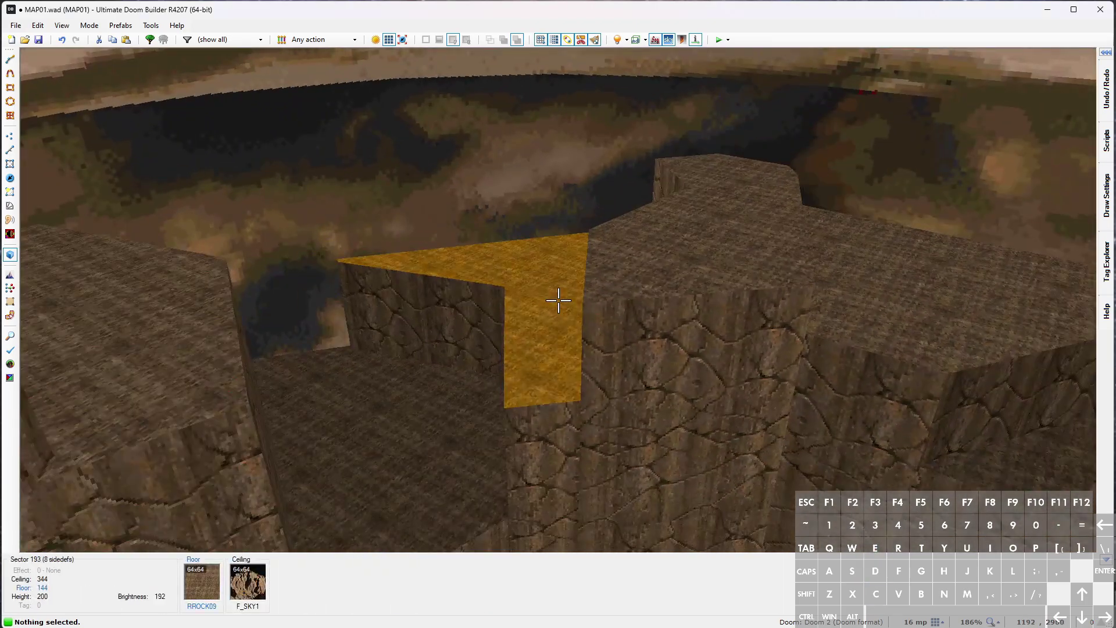
right_click(558, 300)
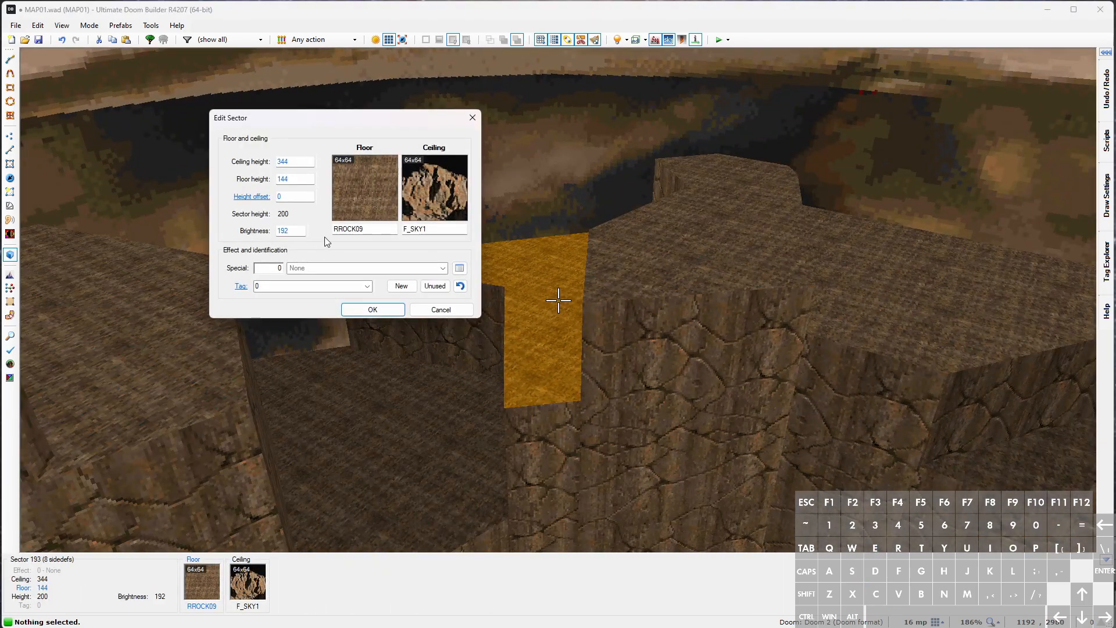
left_click(371, 310)
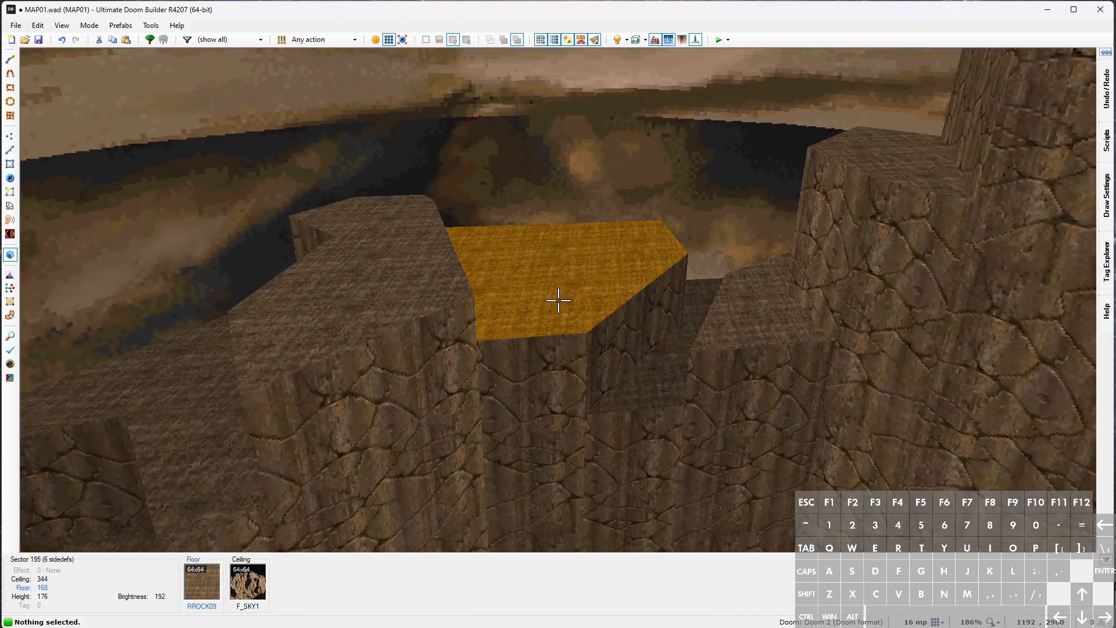
right_click(559, 301)
scroll(313, 236, "down", 1)
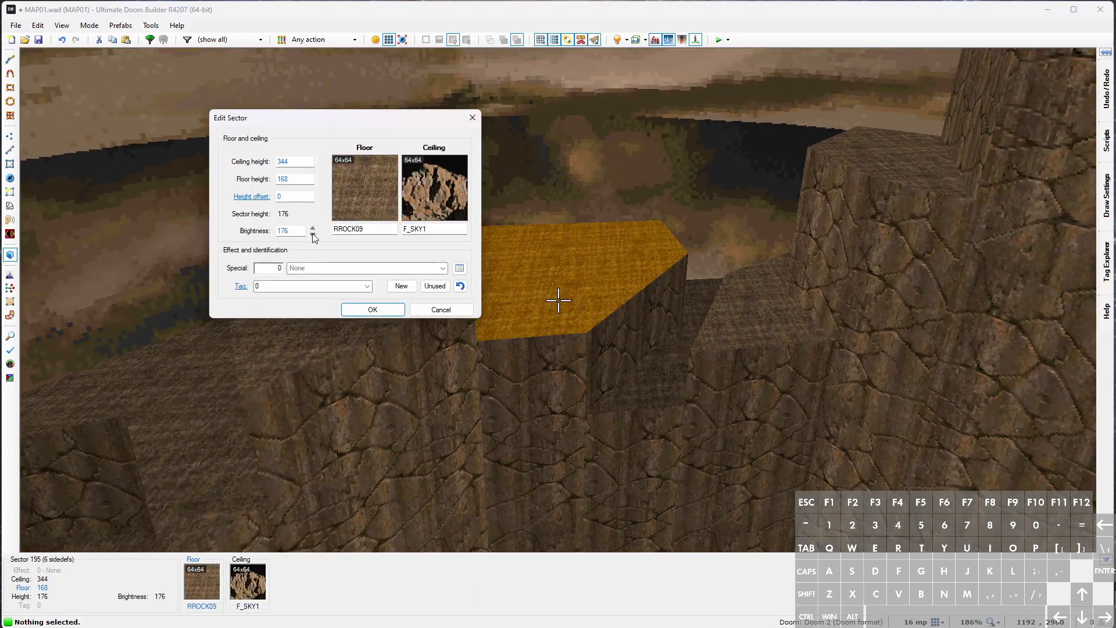
left_click(373, 310)
right_click(559, 300)
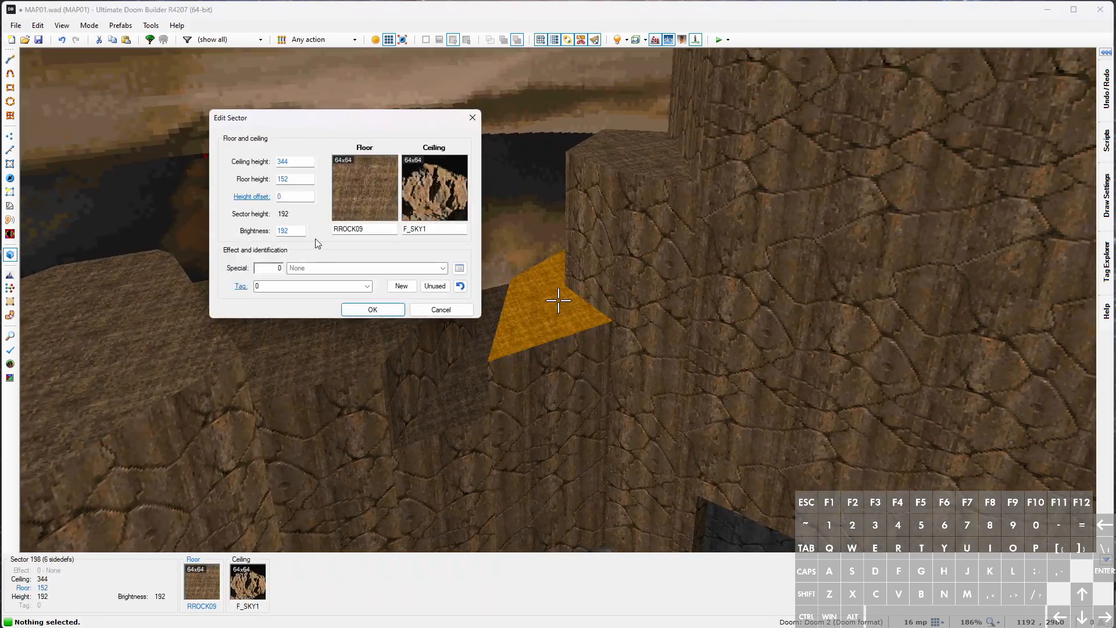
left_click(372, 310)
Fly above the cliffs with gravity off and lower a cliff-top floor to 224
key("e")
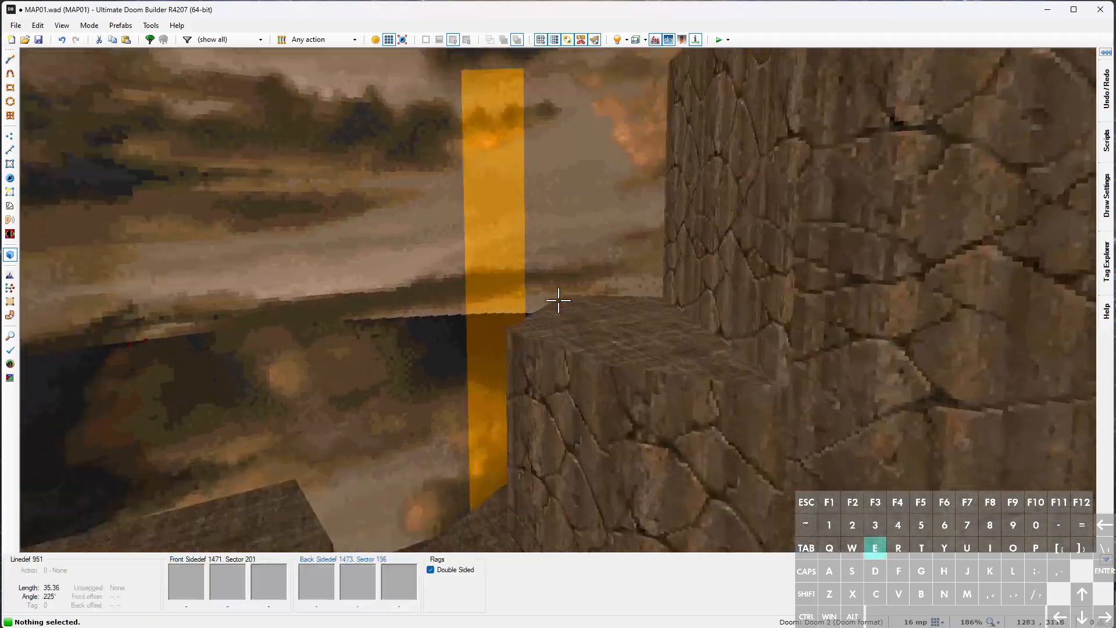
key("e")
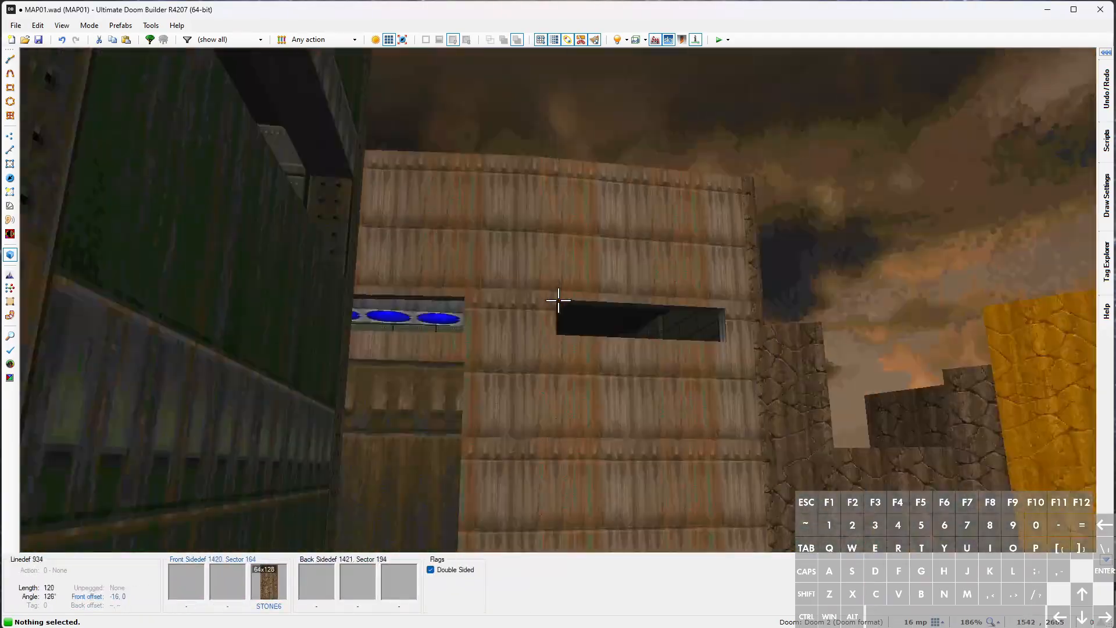
key("e")
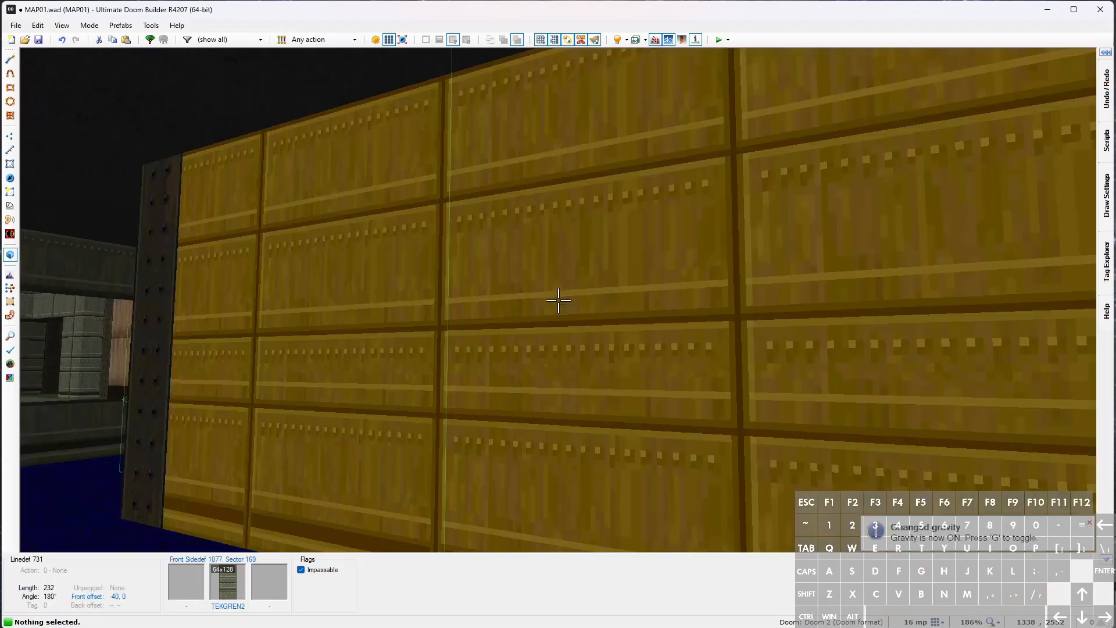
key("g")
key("e")
key("e")
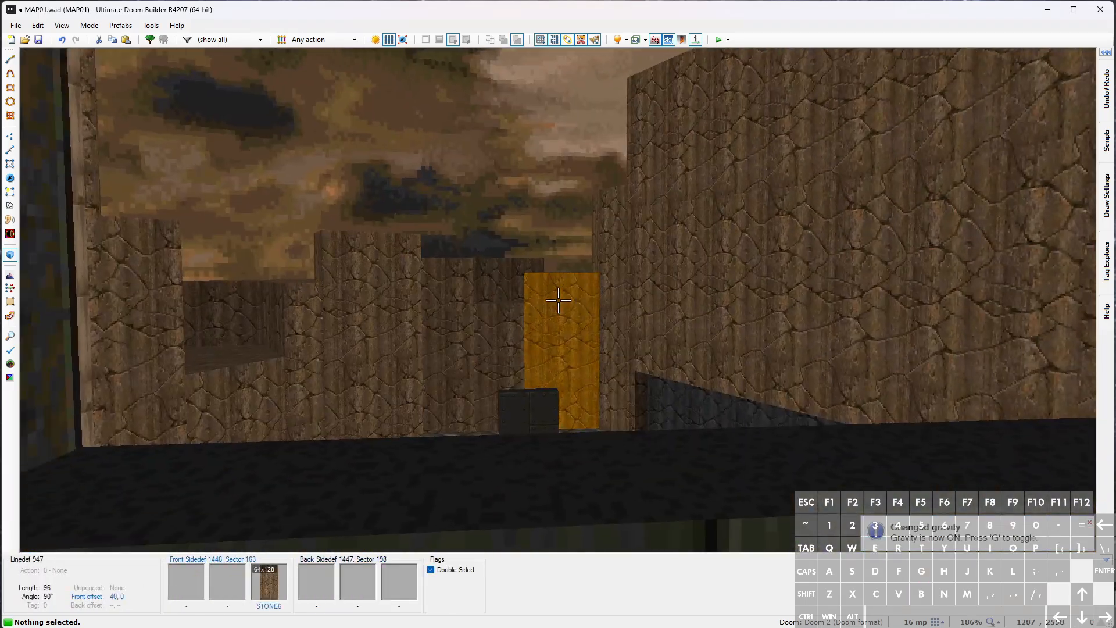
key("e")
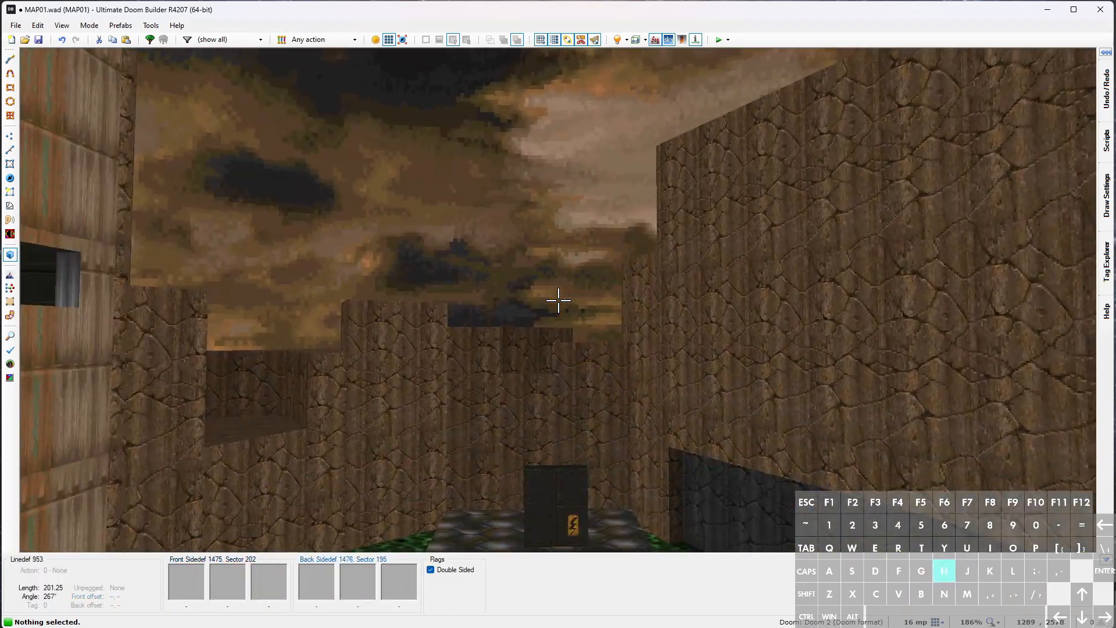
key("g")
key("e")
key("e")
key("e")
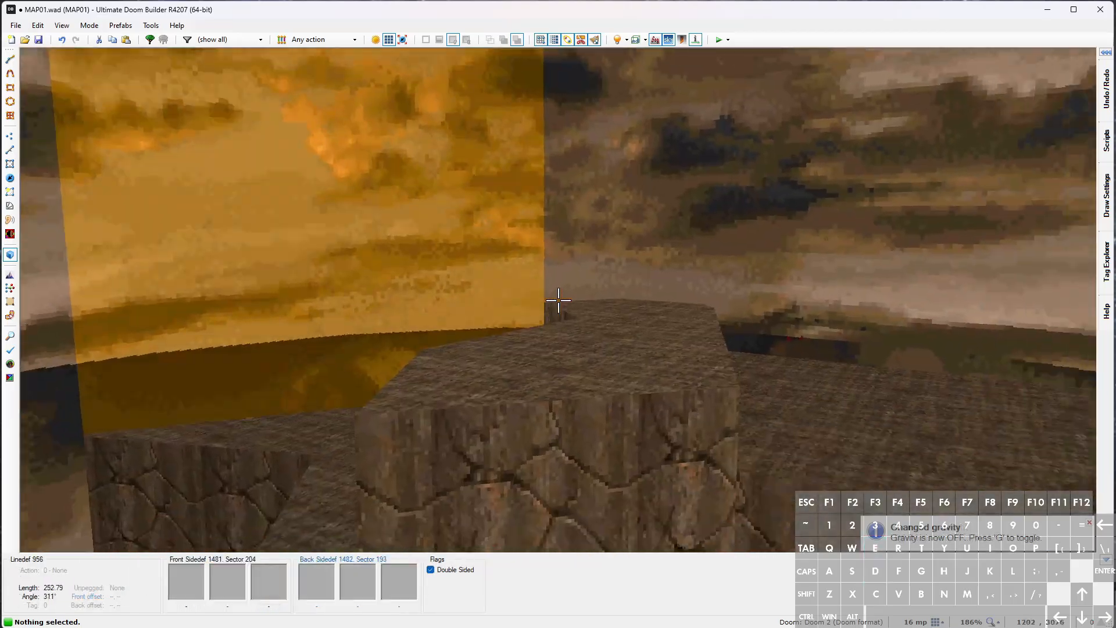
key("e")
left_click(558, 301)
key("e")
scroll(558, 302, "up", 3)
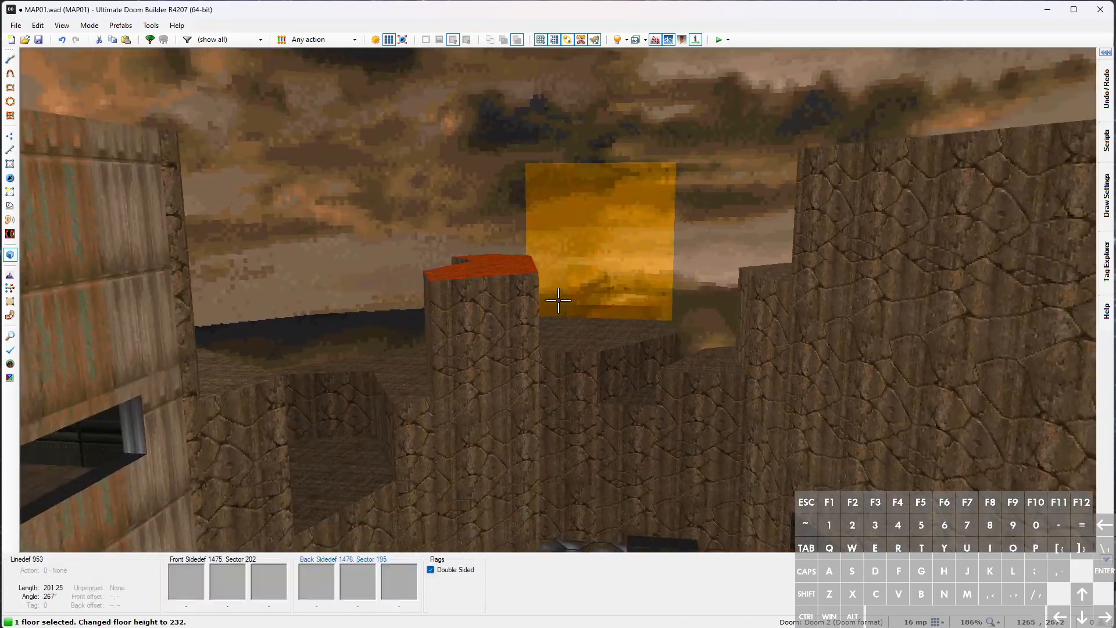
key("d")
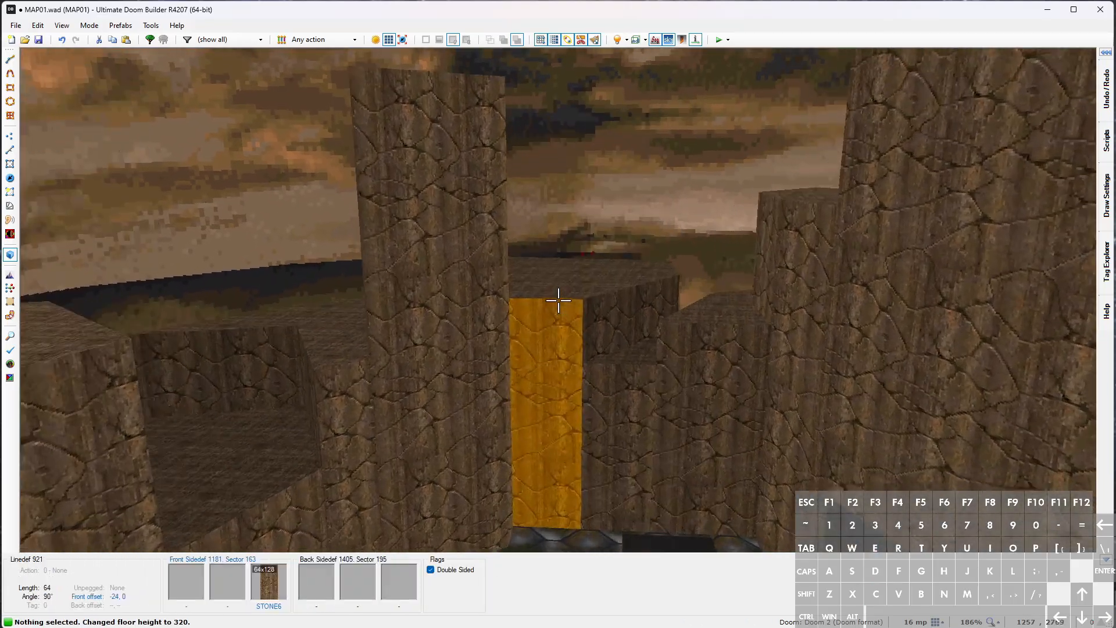
scroll(559, 301, "down", 12)
key("c")
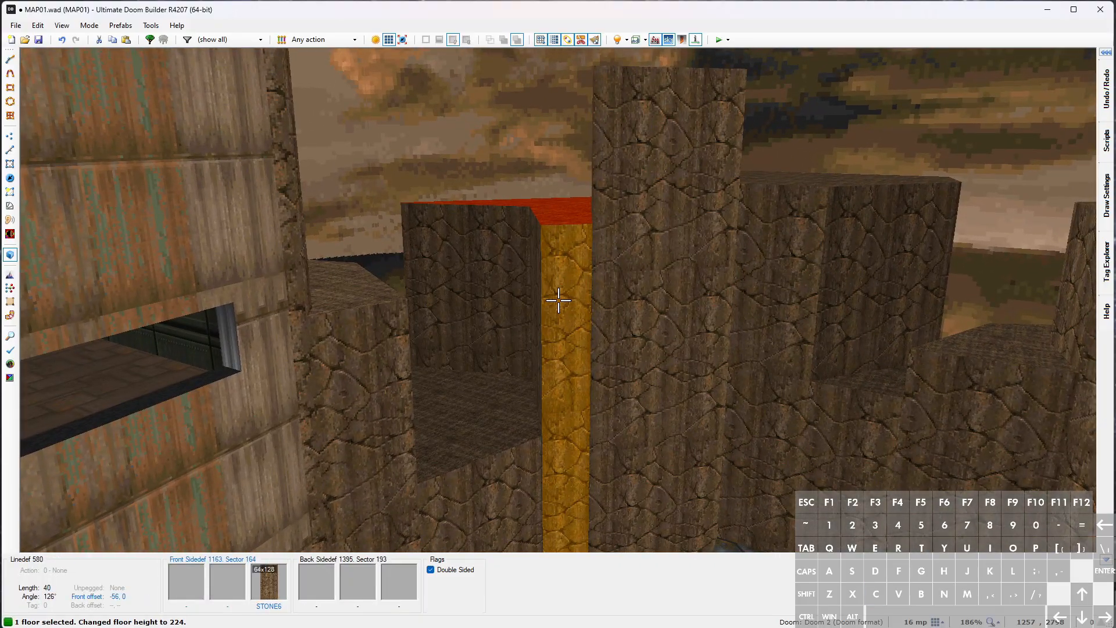
Fly around the courtyard to inspect the brown cliff walls from below
key("e")
key("e")
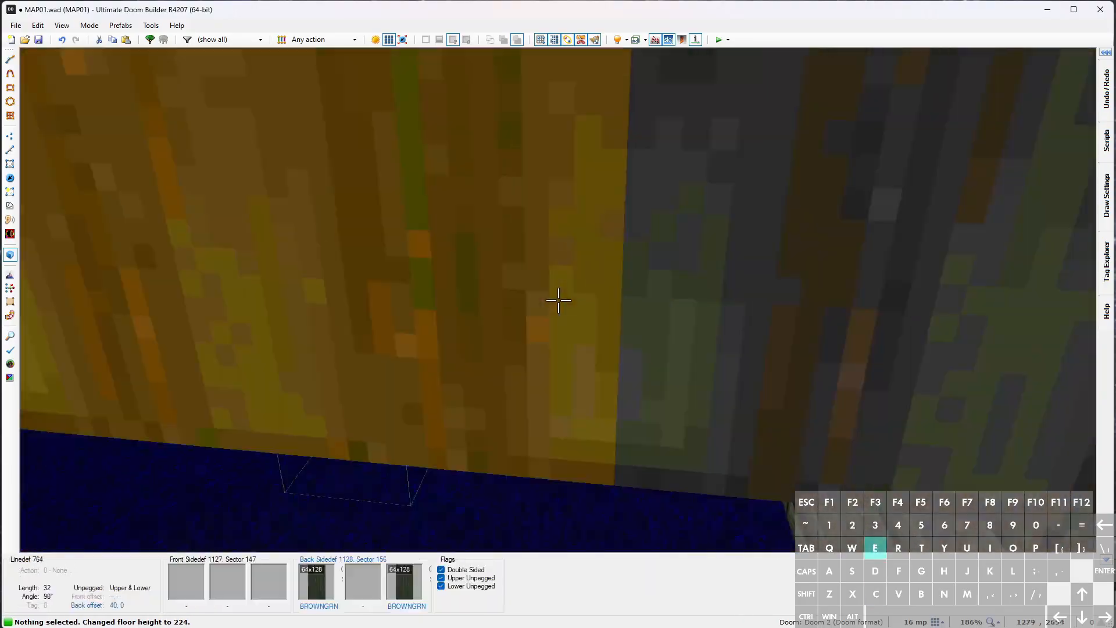
key("e")
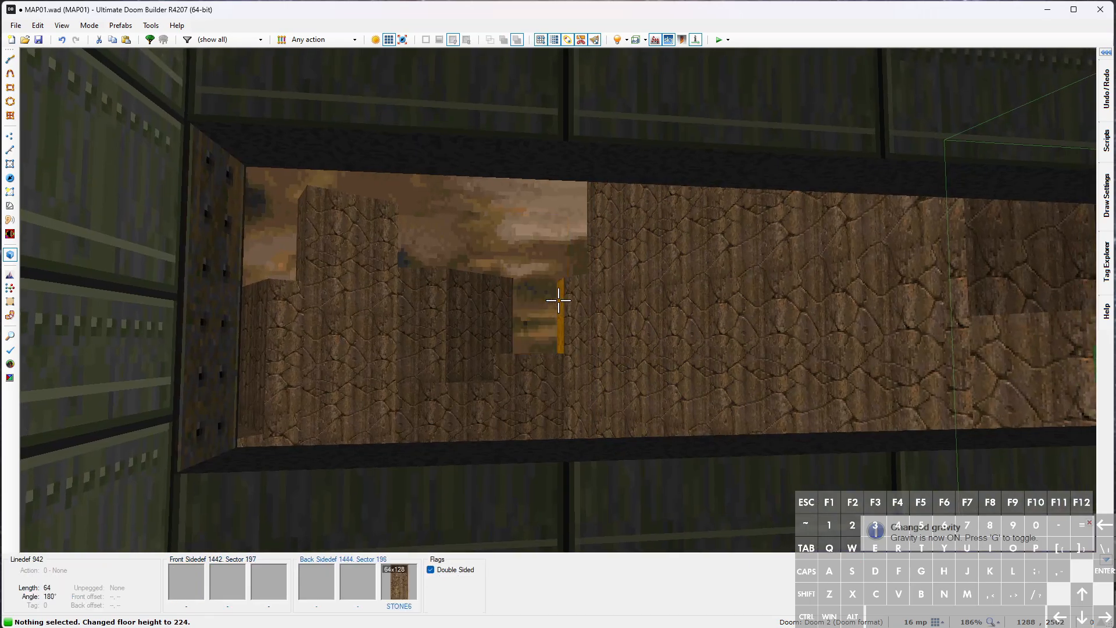
key("e")
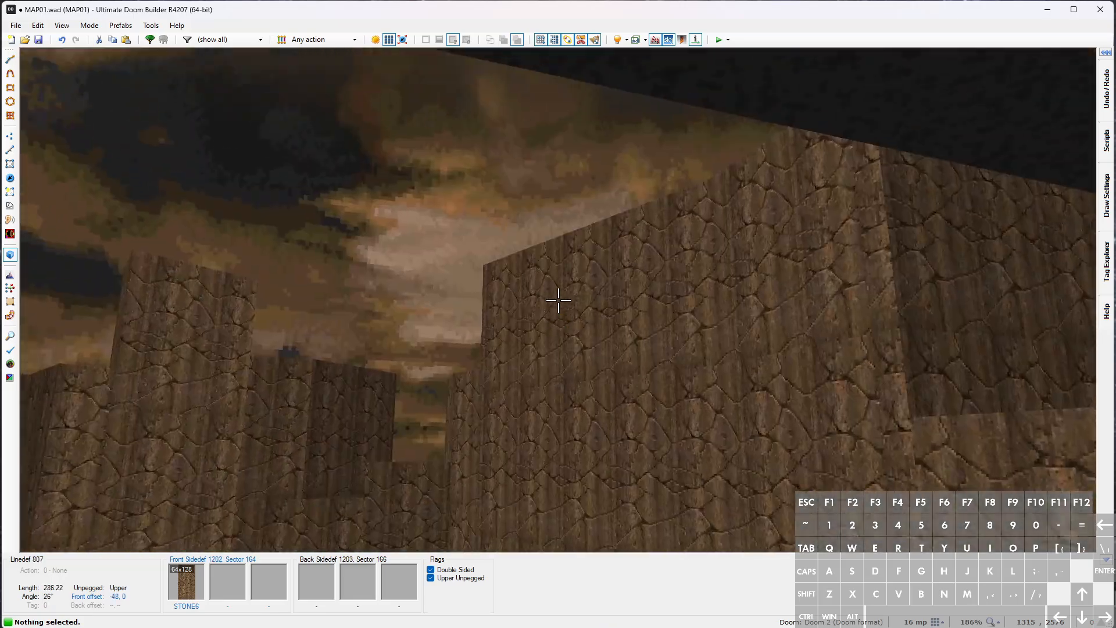
key("e")
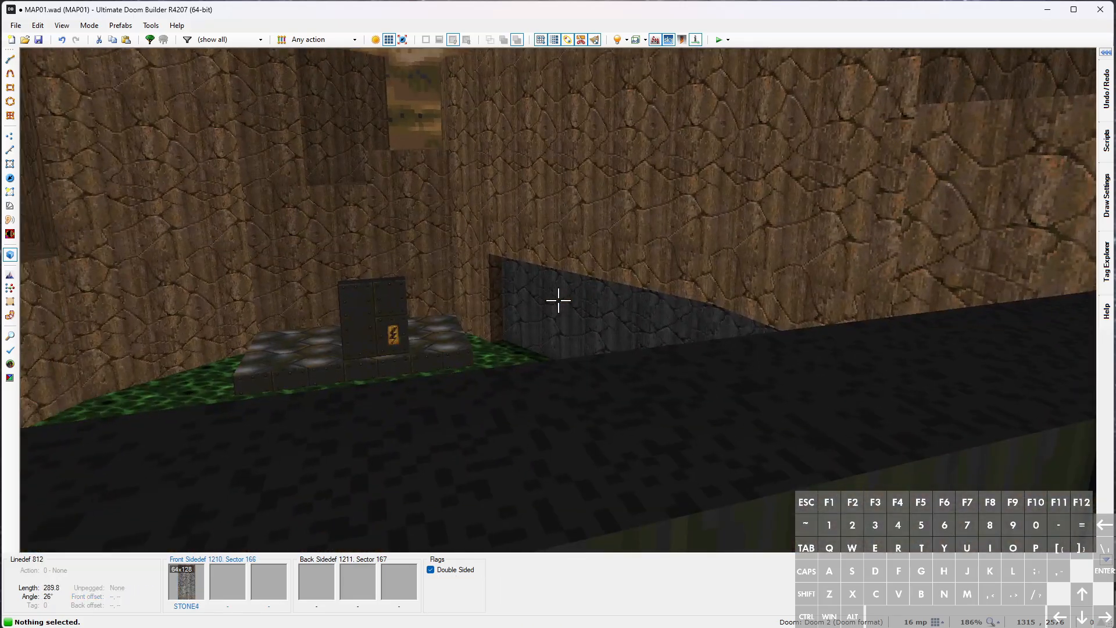
key("a")
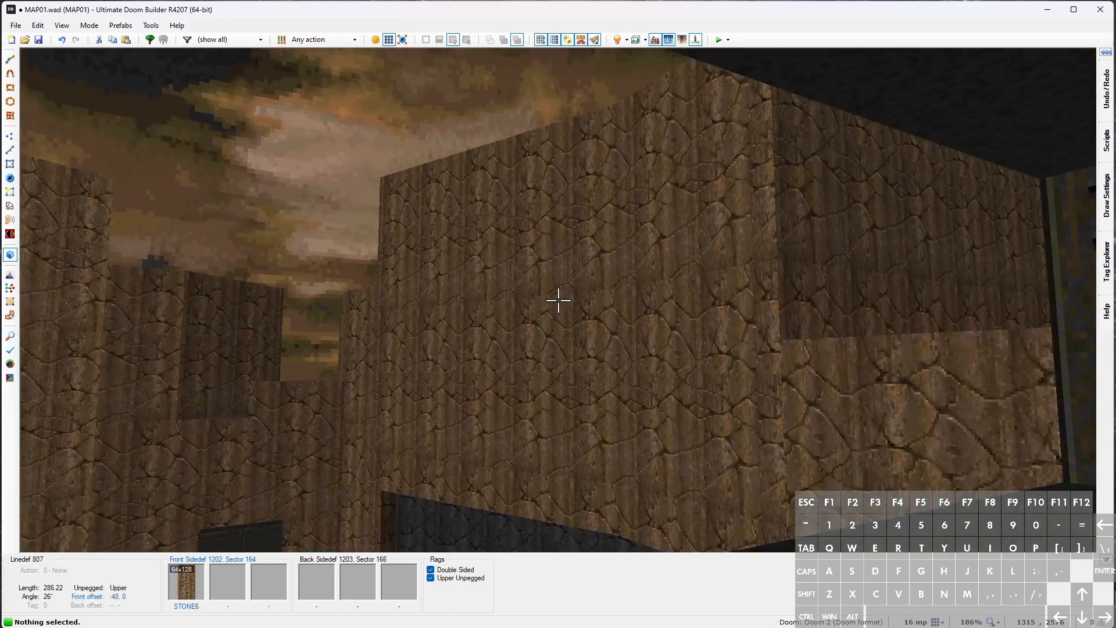
key("w")
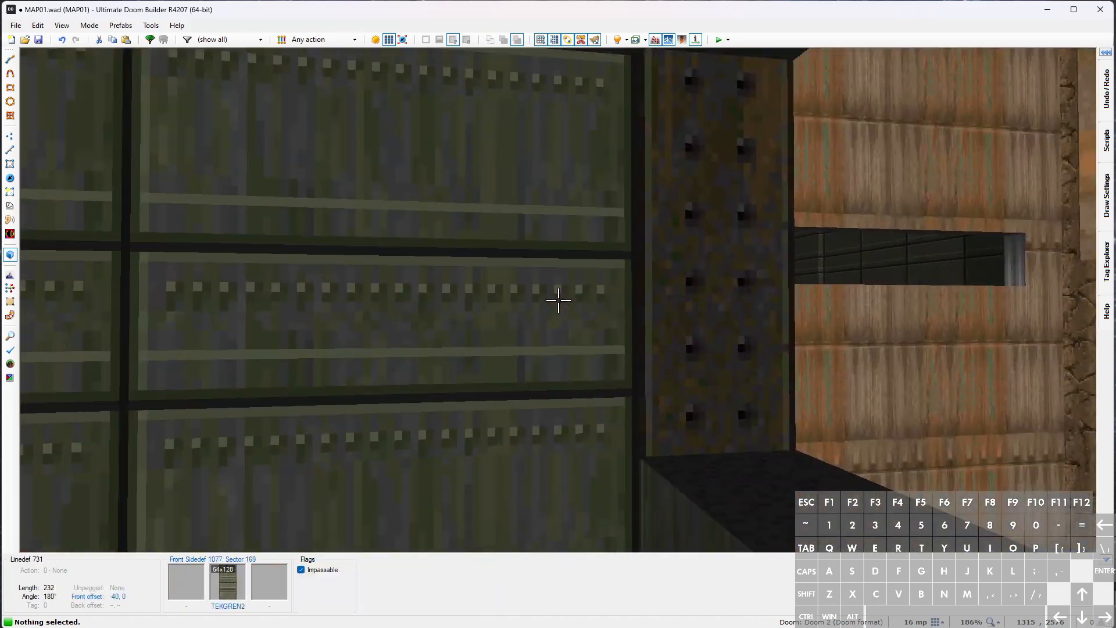
key("d")
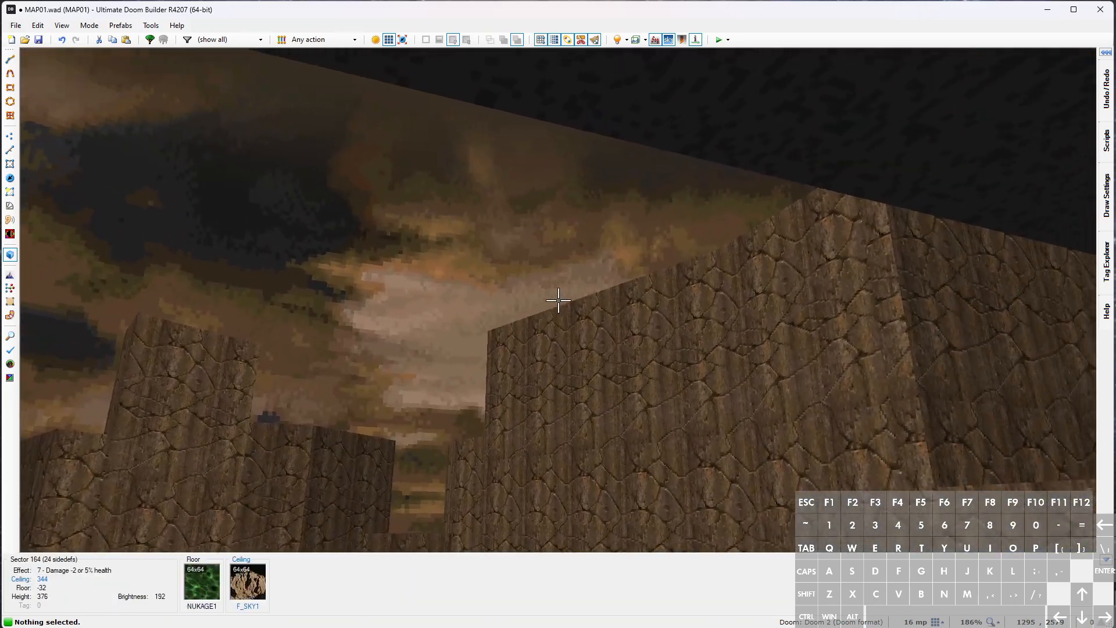
key("w")
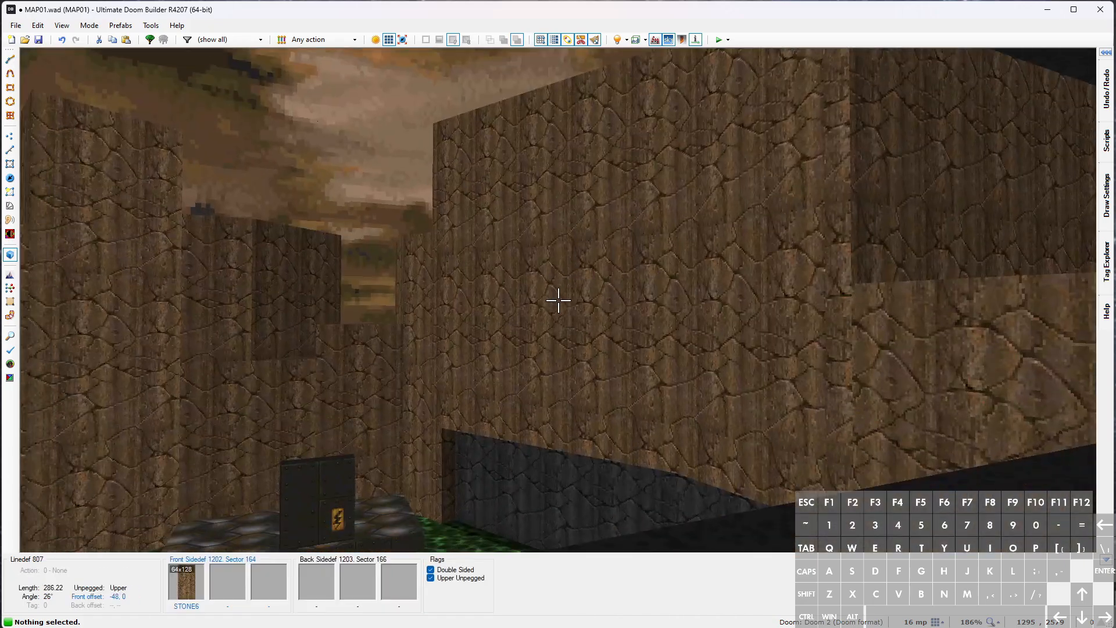
key("w")
key("a")
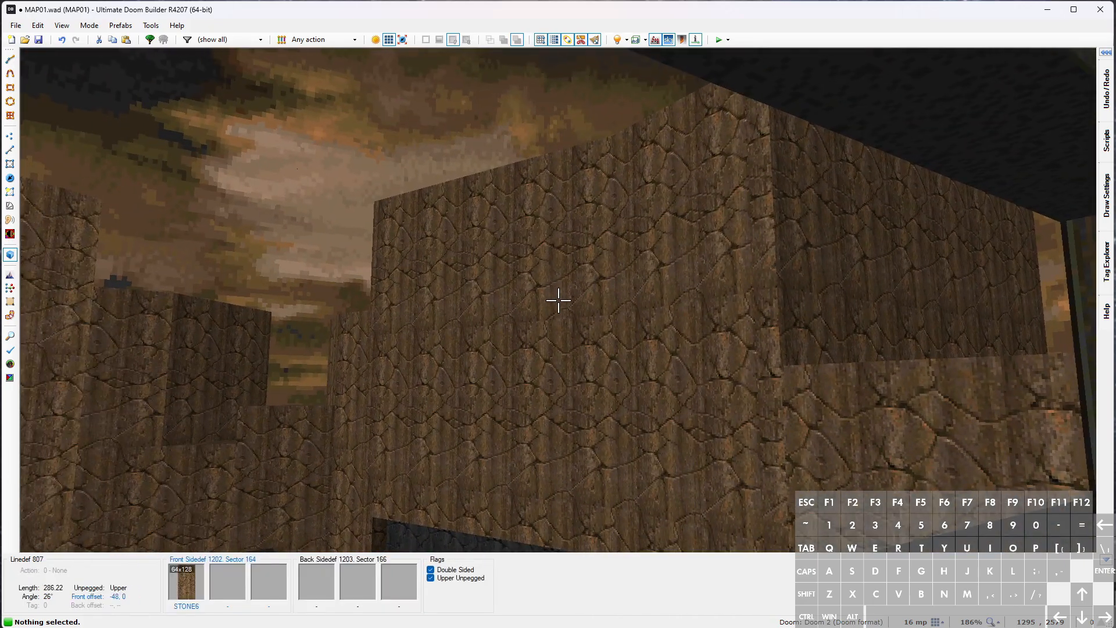
key("w")
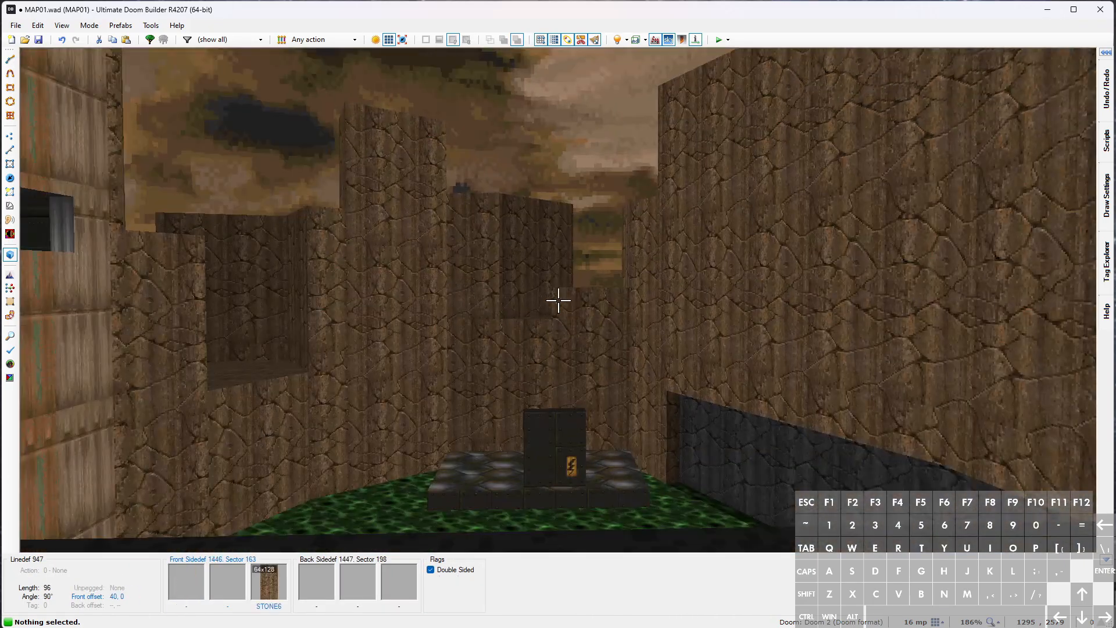
key("w")
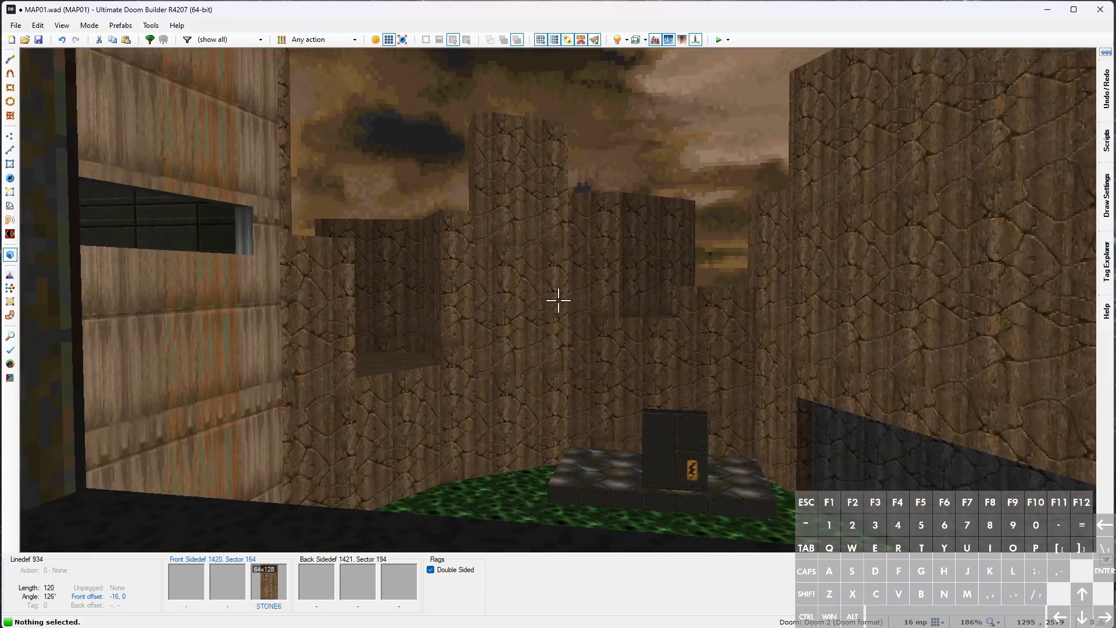
Select the eight courtyard cliff-edge linedefs in 2D and flag them Impassable
key("w")
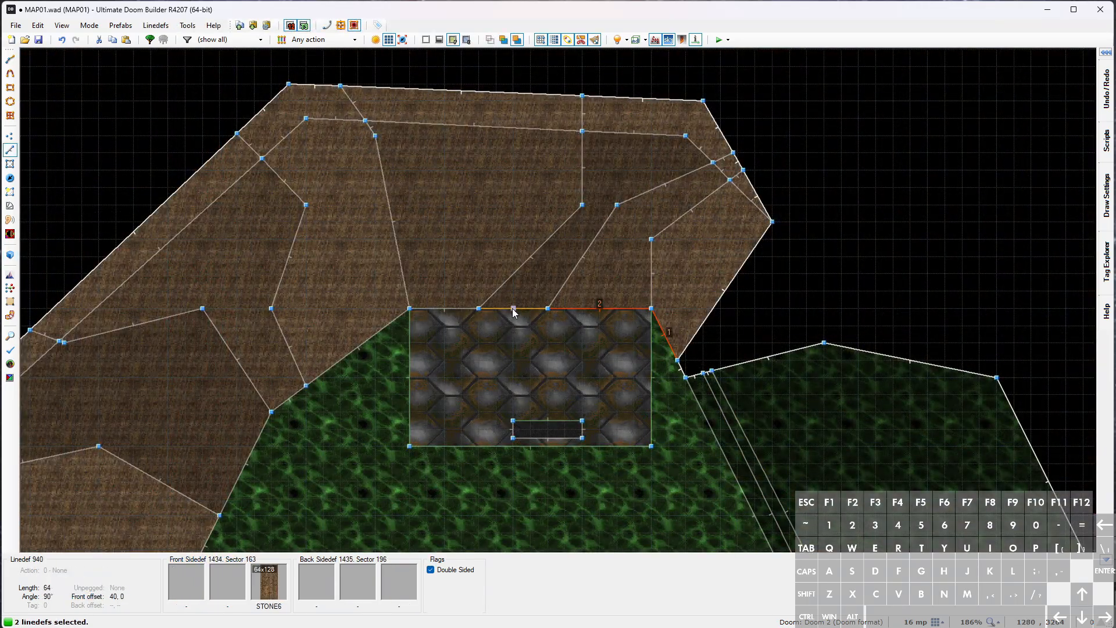
left_click(298, 396)
middle_click_drag(298, 395, 392, 295)
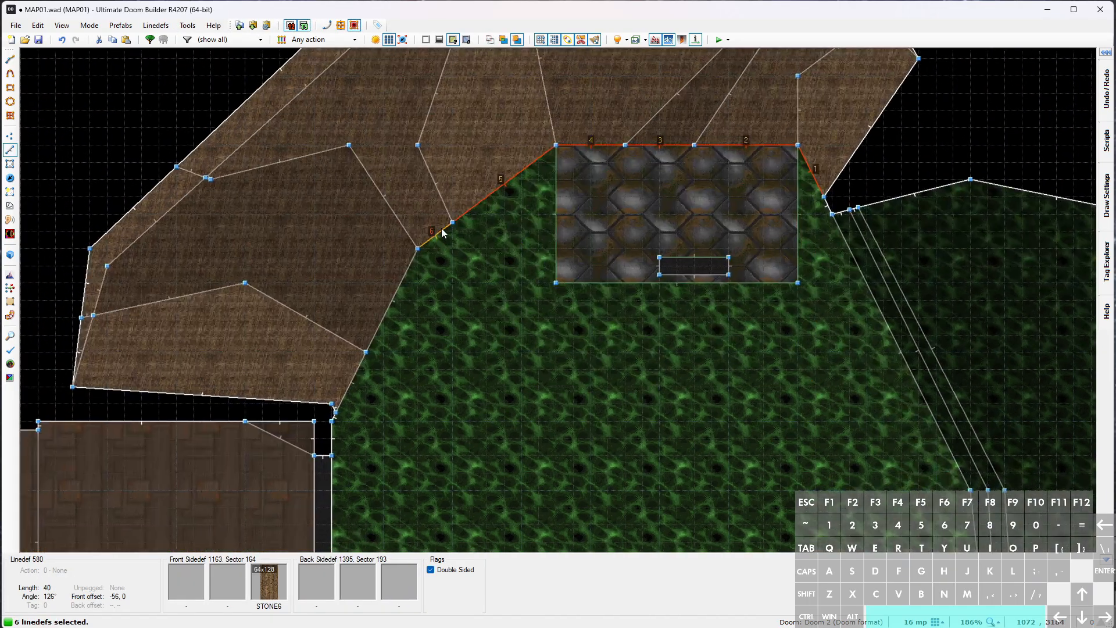
left_click(352, 378)
right_click(353, 377)
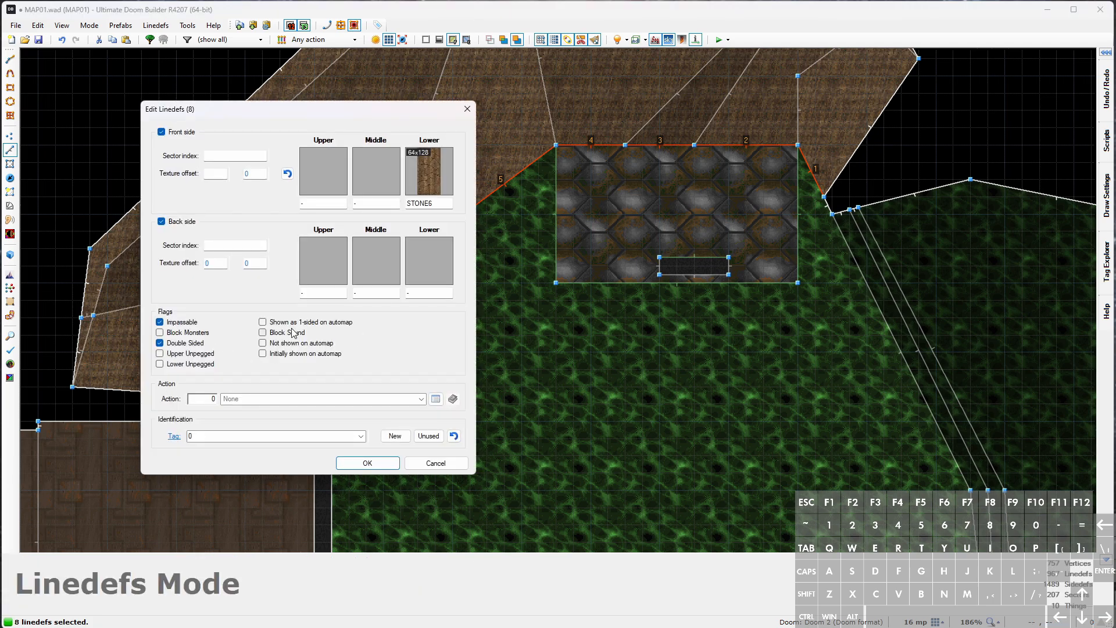
left_click(367, 463)
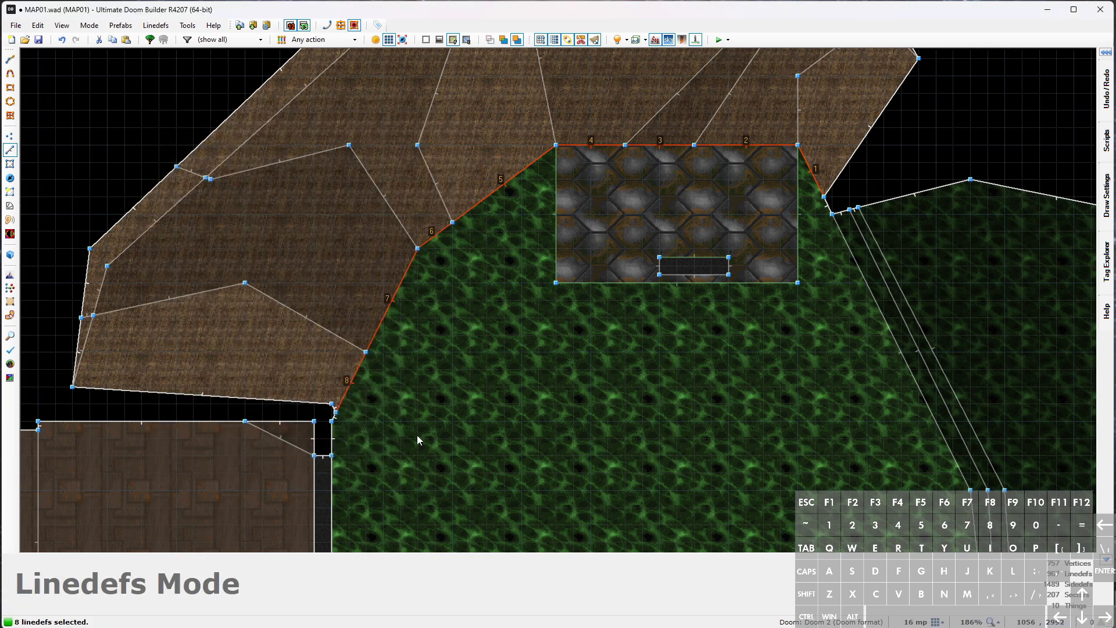
scroll(477, 384, "down", 3)
Select all 47 linedefs of the upper rocky cliff cluster by box-select and shift-clicks
left_click_drag(336, 138, 379, 150)
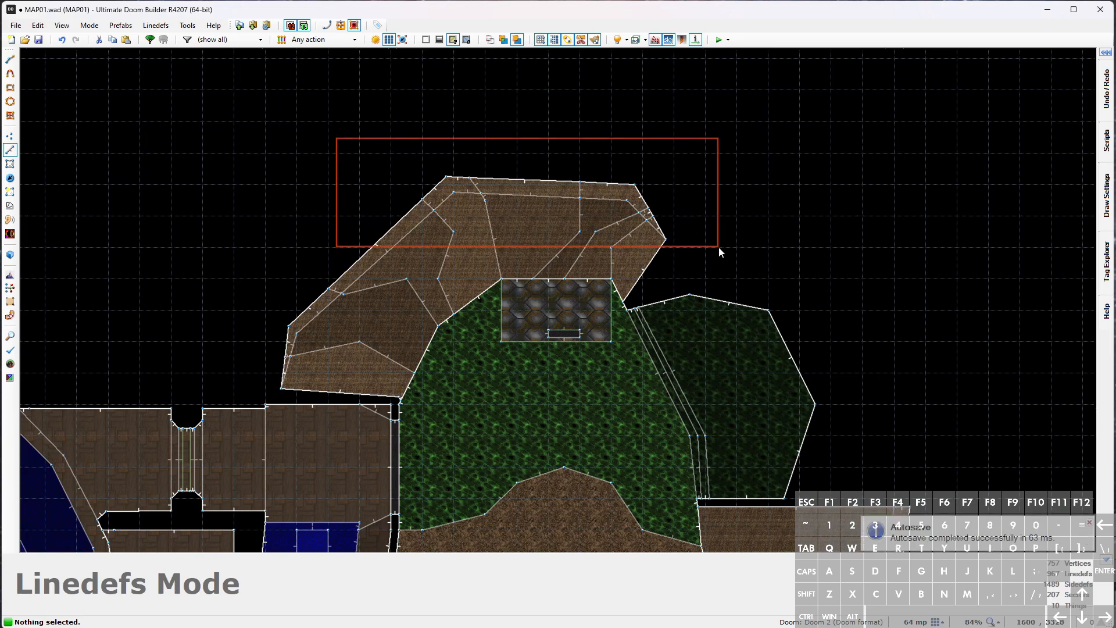
left_click_drag(733, 271, 734, 272)
scroll(669, 257, "up", 2)
left_click(641, 268, "shift")
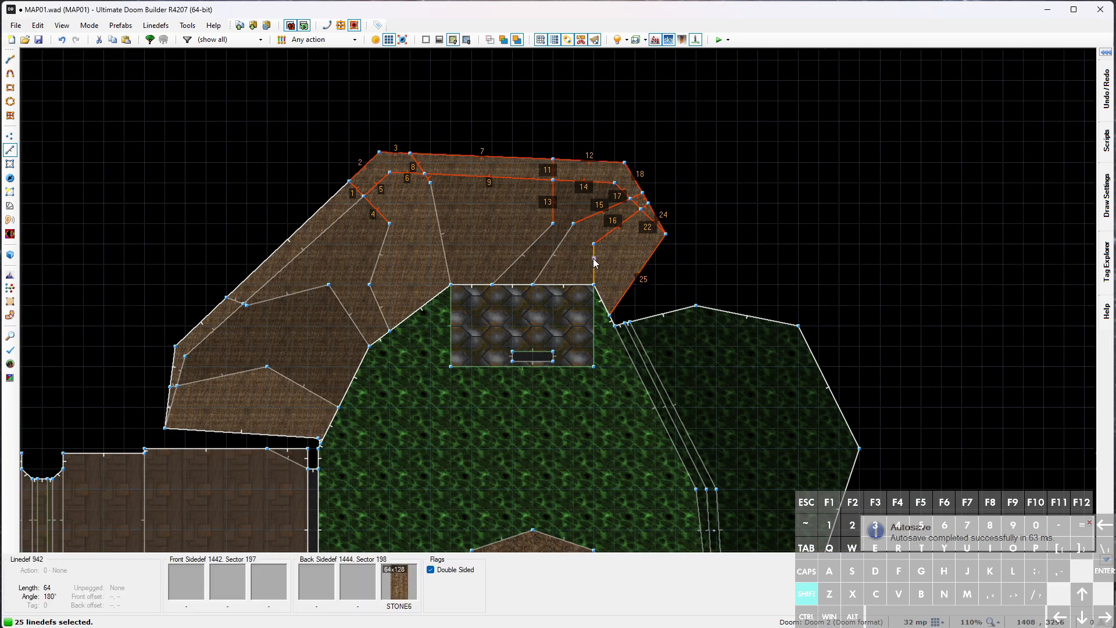
left_click(557, 257, "shift")
scroll(515, 262, "up", 4)
left_click(186, 384, "shift")
left_click(177, 388, "shift")
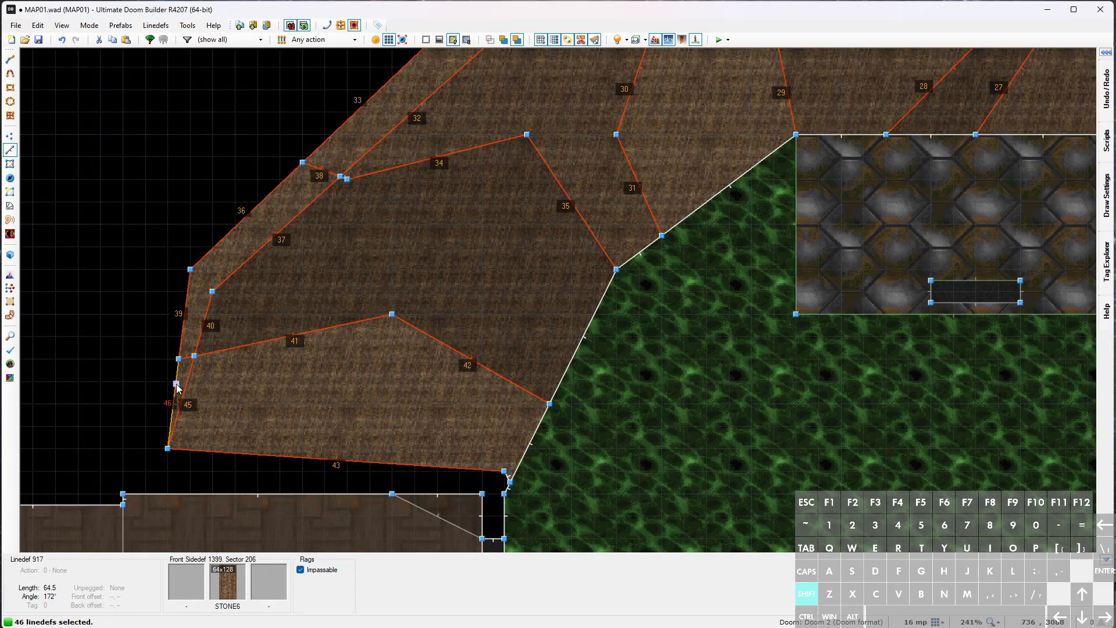
scroll(506, 479, "down", 4)
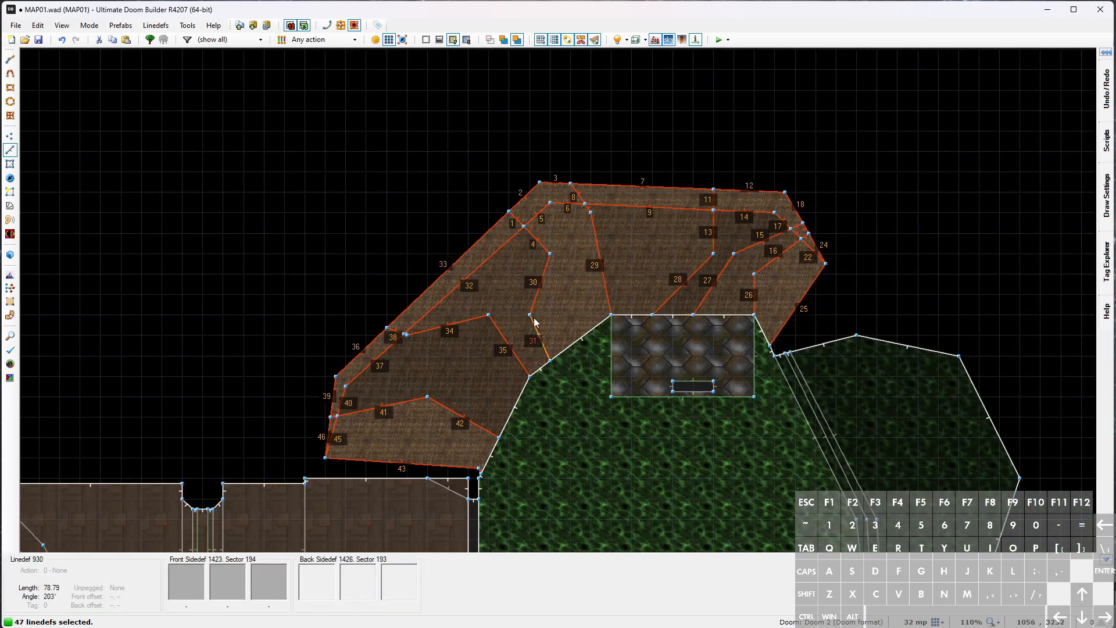
Flag the selected cliff lines Impassable in Edit Linedefs and clear the selection
right_click(539, 291)
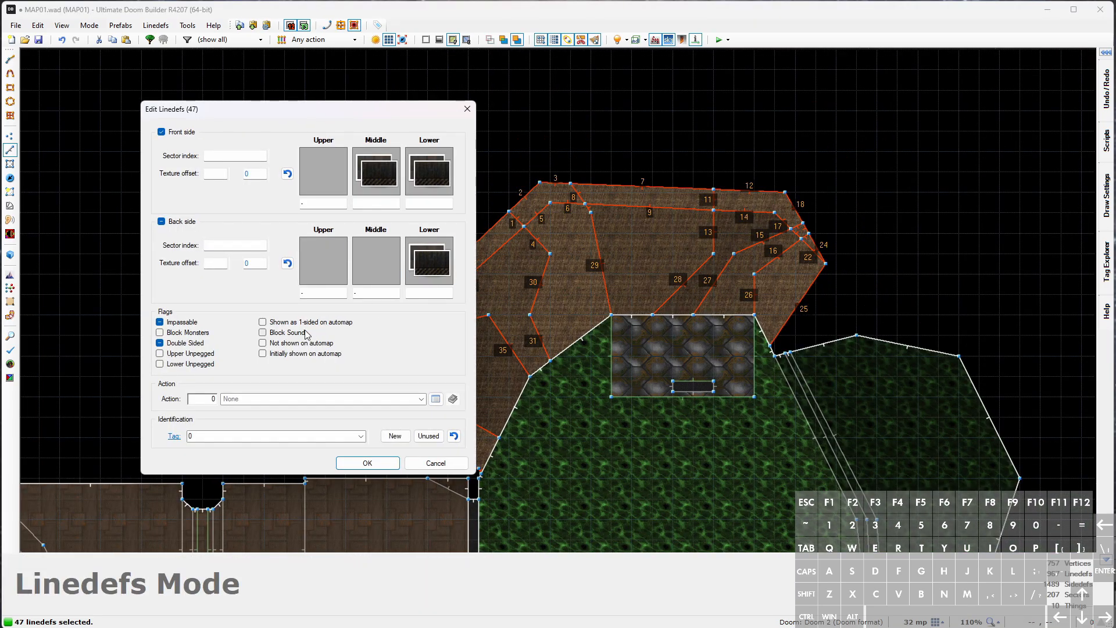
left_click(367, 464)
scroll(571, 313, "down", 4)
key("c")
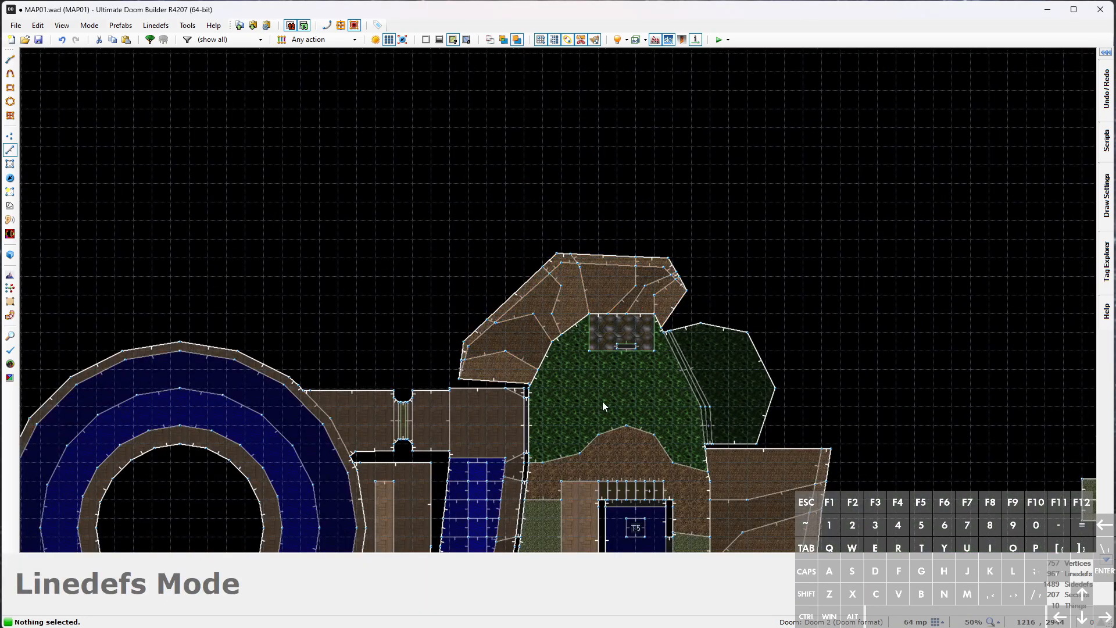
Fly through the teleporter room in 3D with gravity toggled, surveying it from the far side
key("w")
key("w")
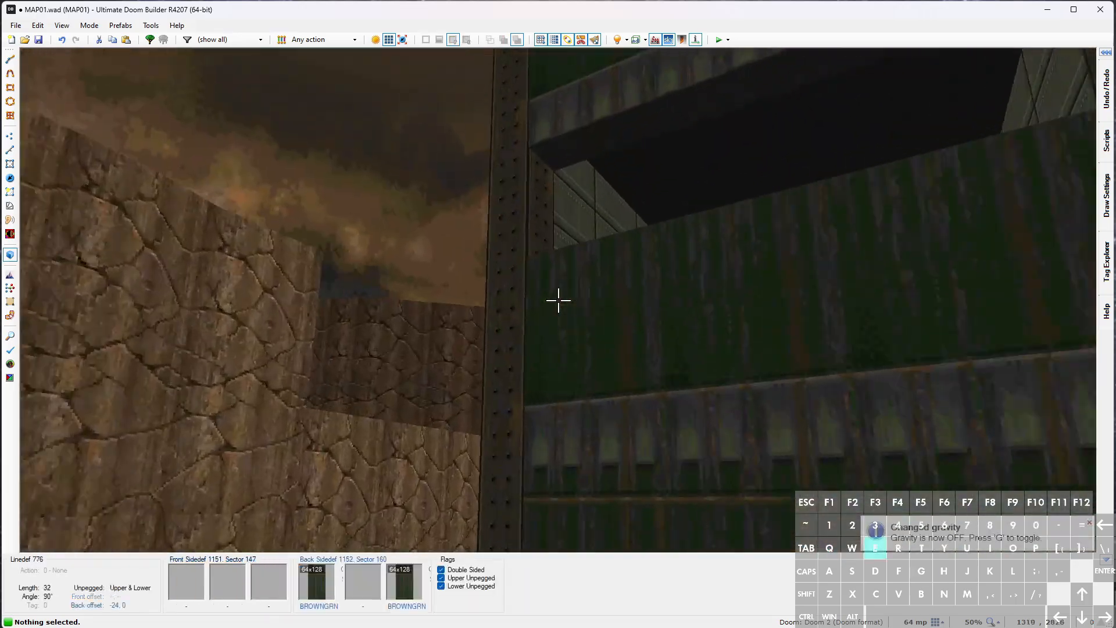
key("w")
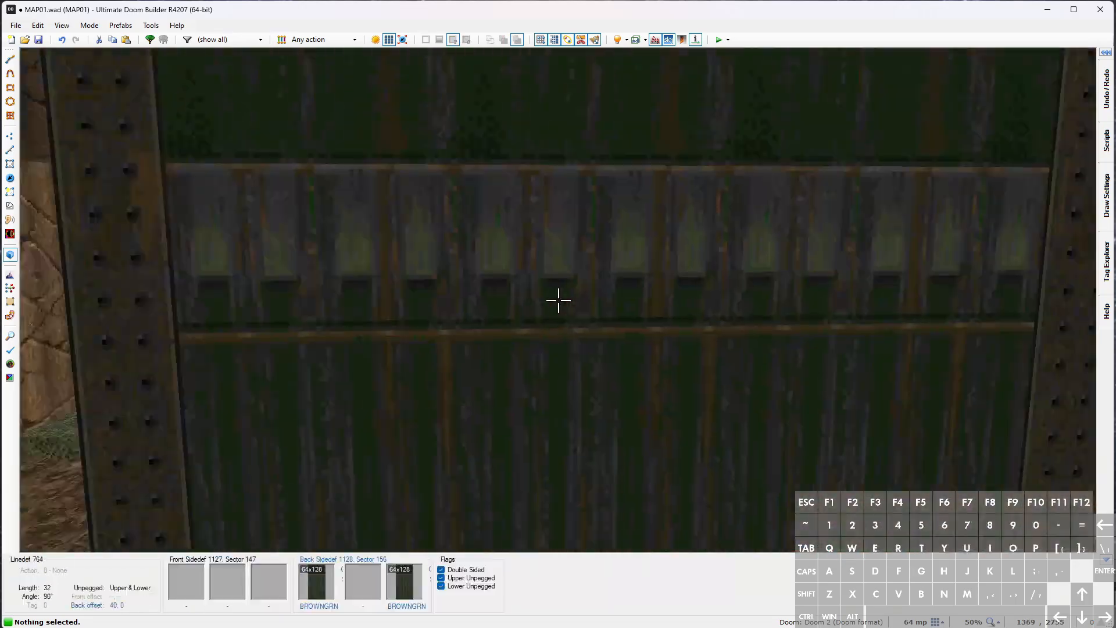
key("e")
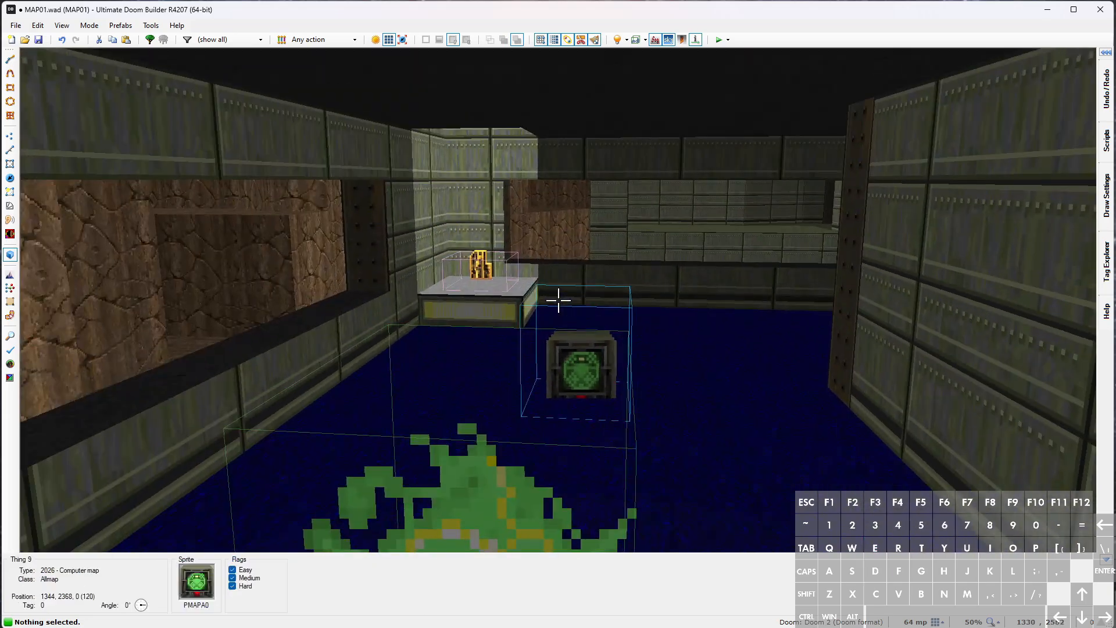
key("g")
key("w")
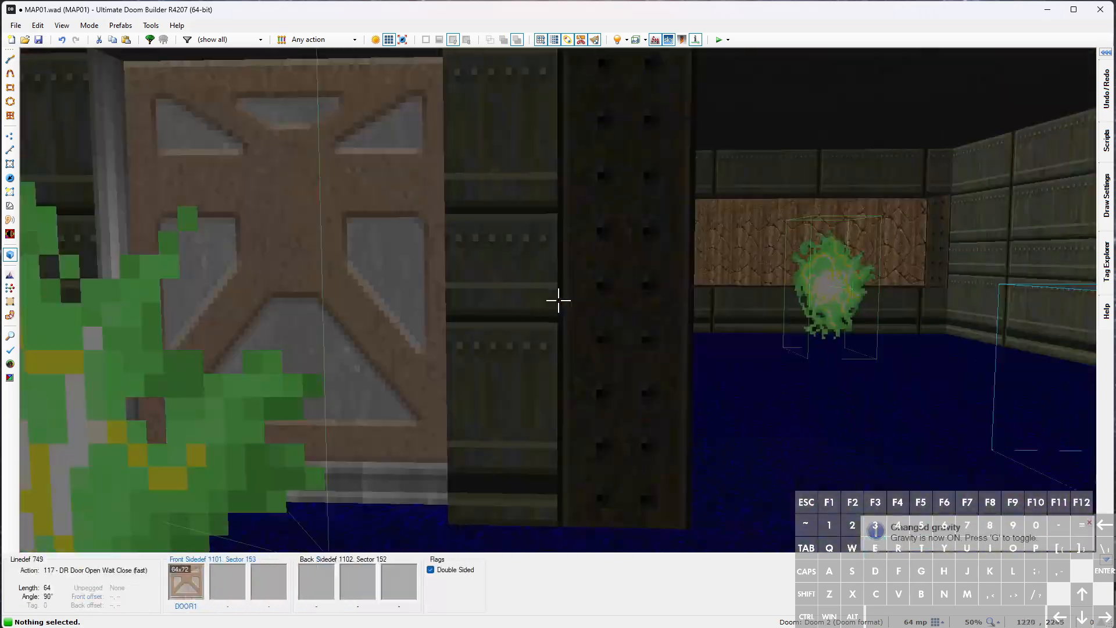
key("w")
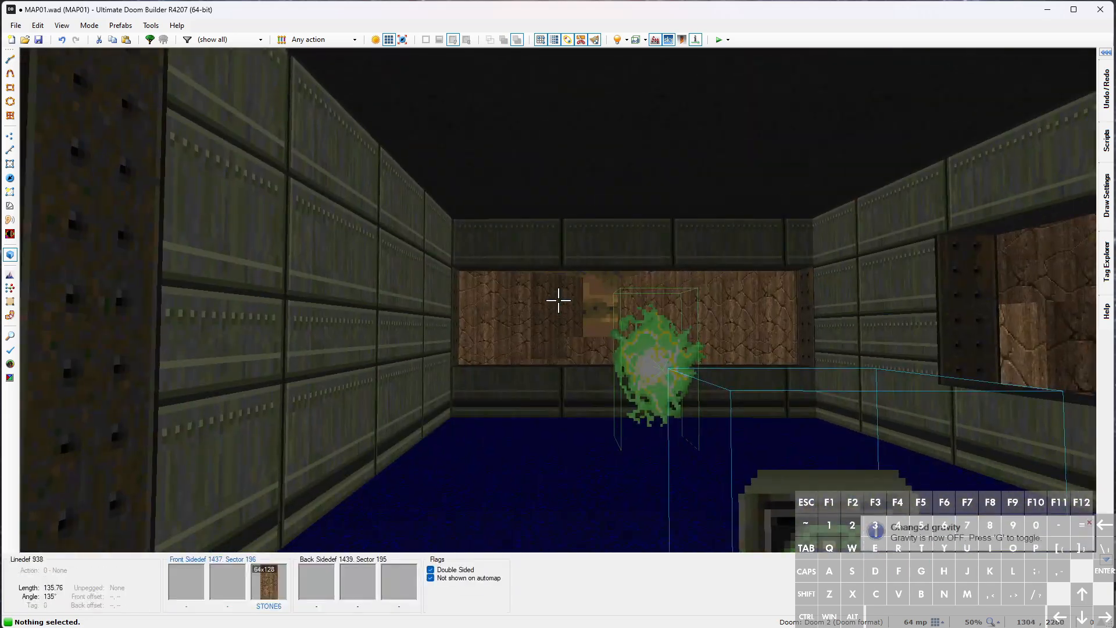
key("w")
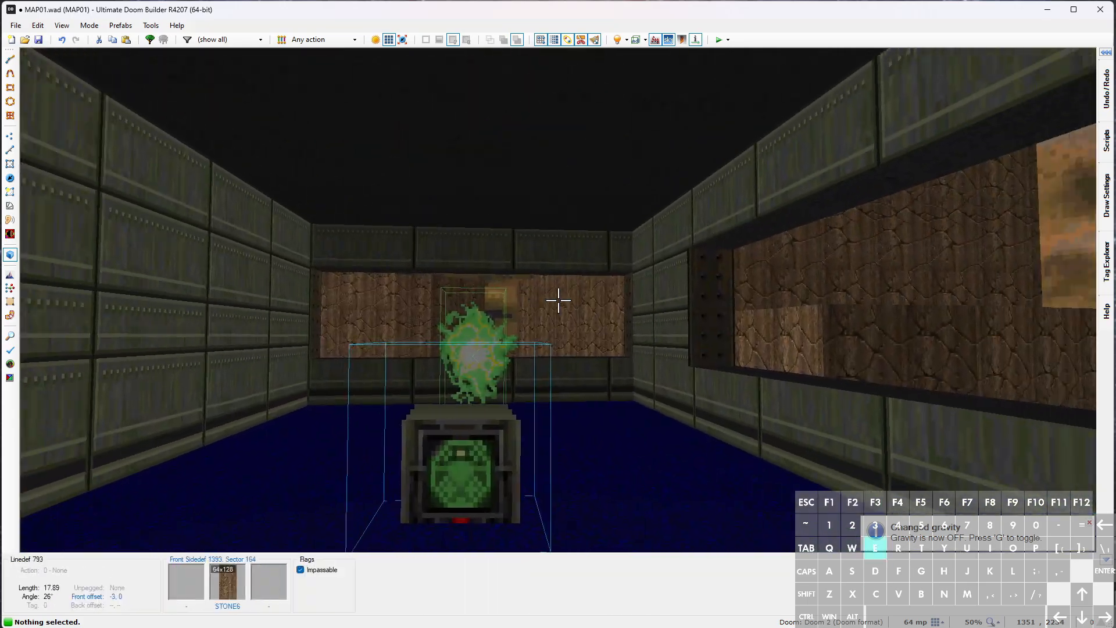
Return to the 2D map and pan to frame the blue teleporter room for the new rectangle
key("l")
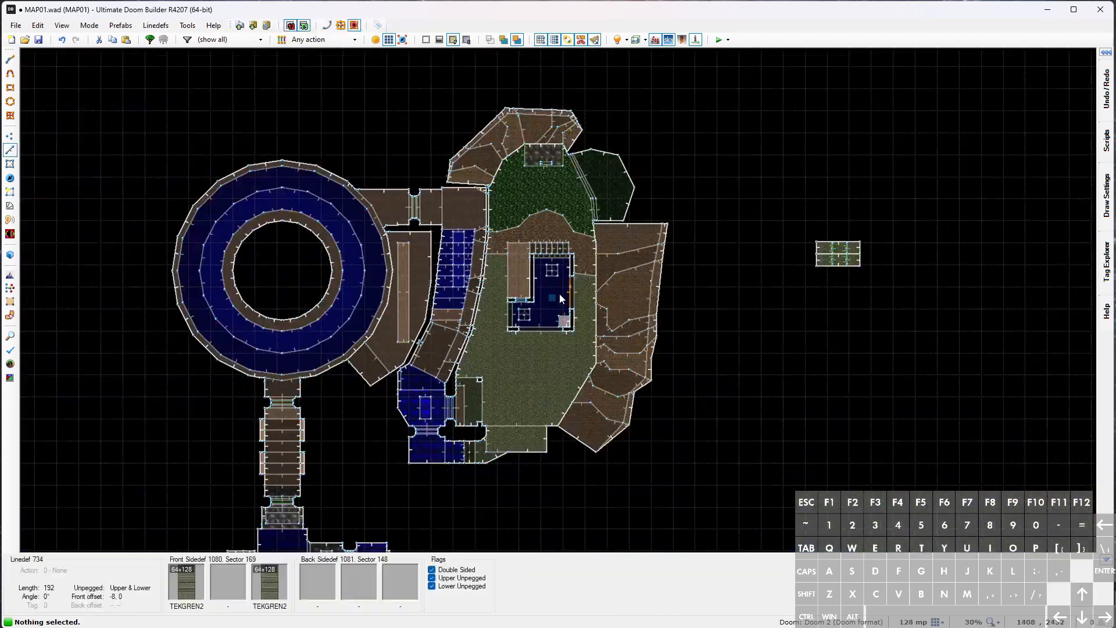
scroll(558, 297, "up", 2)
scroll(549, 288, "up", 3)
scroll(524, 383, "up", 1)
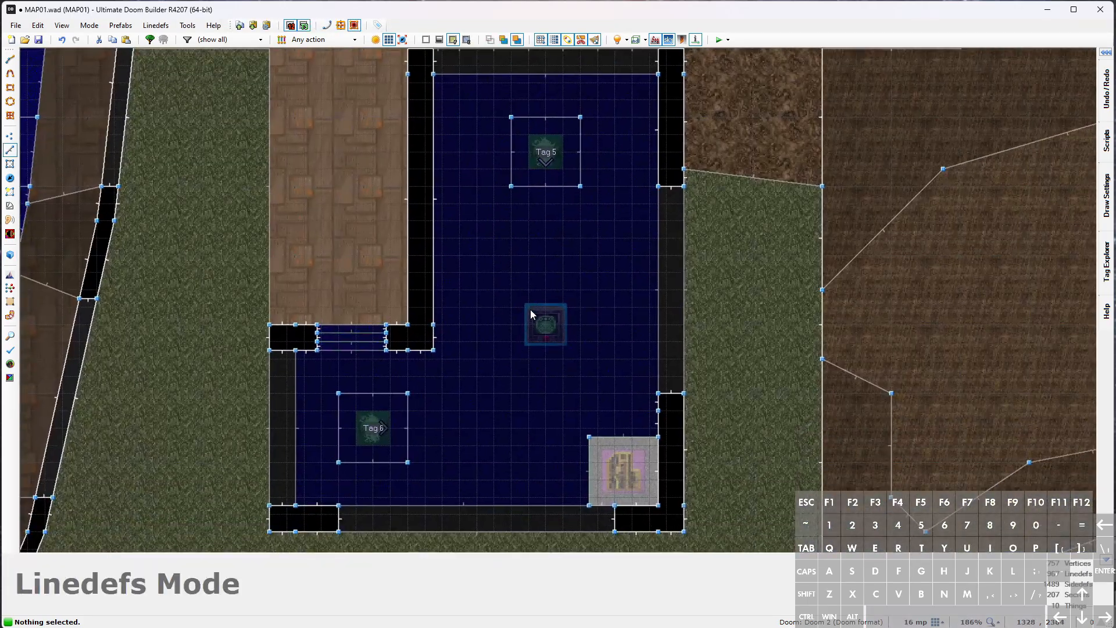
scroll(531, 310, "up", 1)
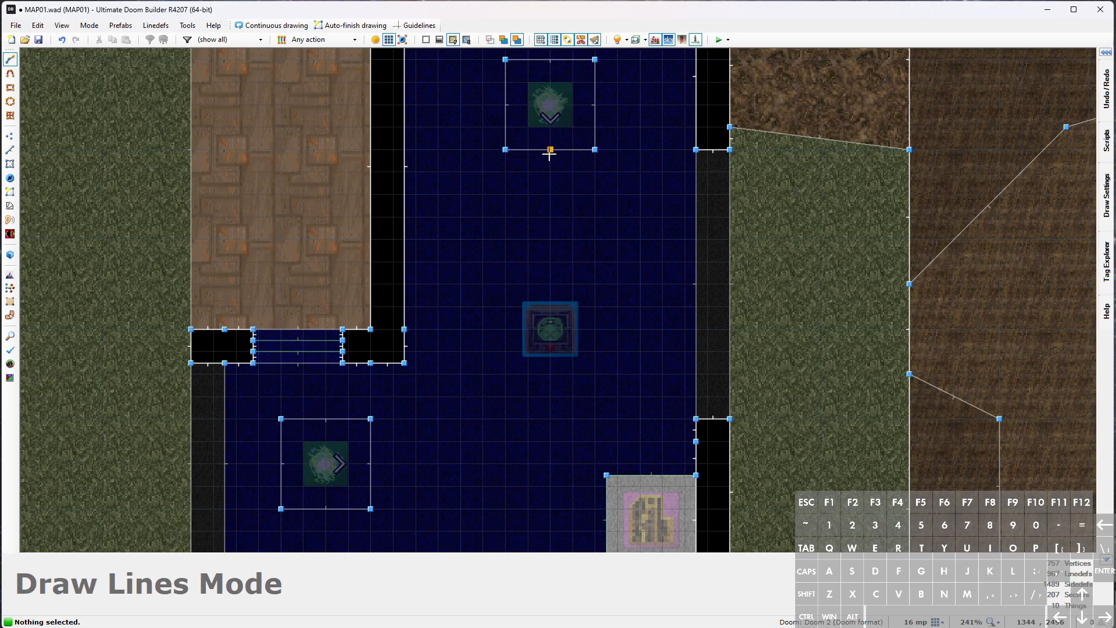
middle_click_drag(552, 412, 586, 334)
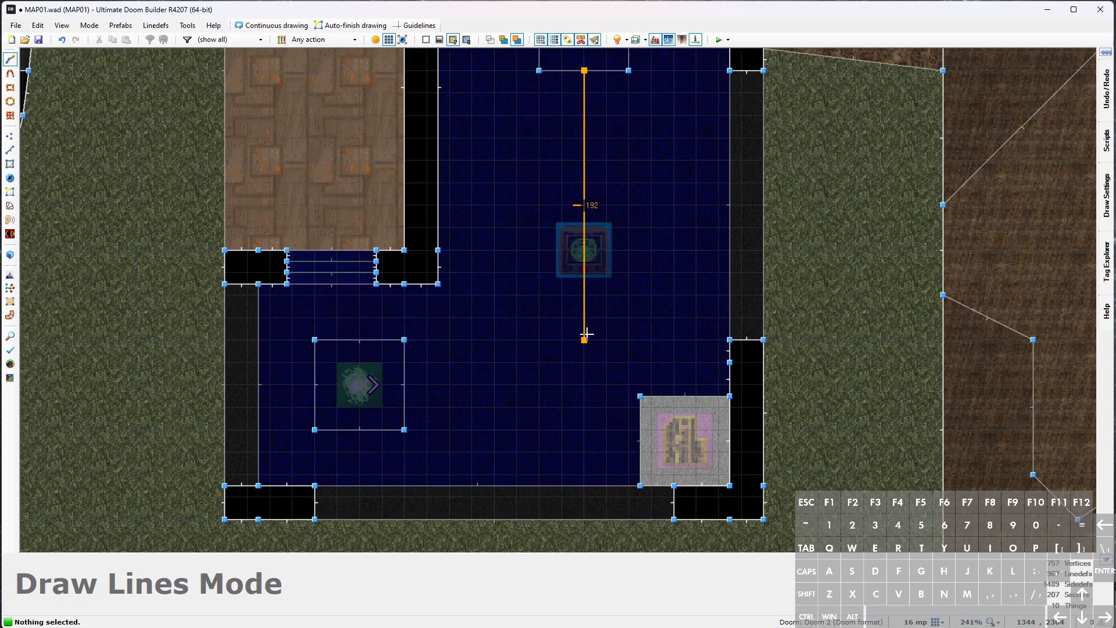
middle_click_drag(514, 212, 472, 308)
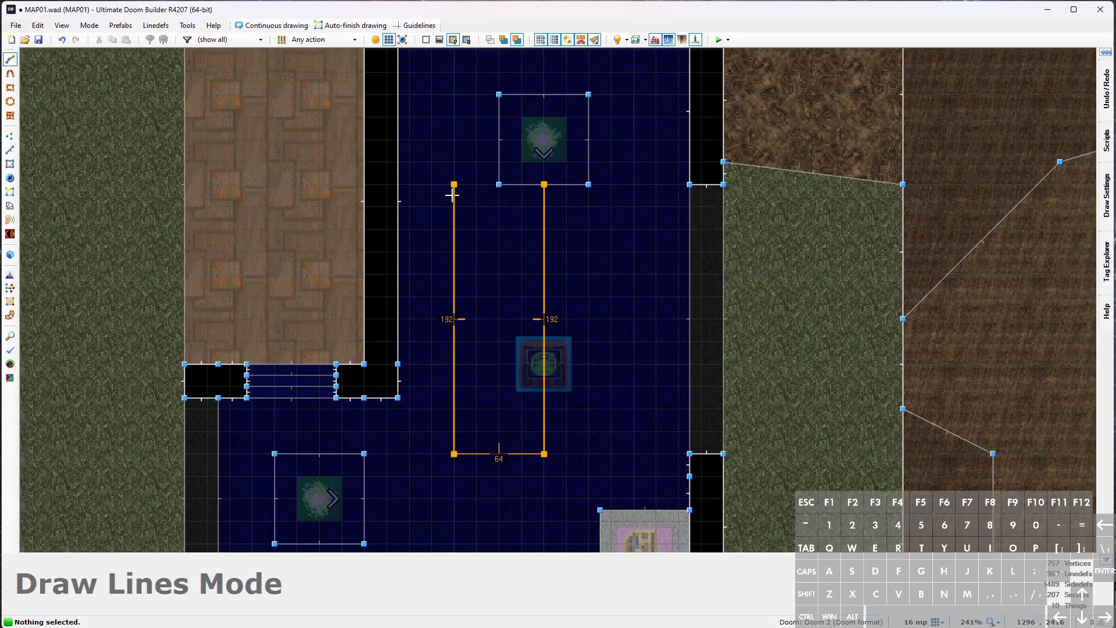
Inspect the new narrow sector's properties in 3D with surface highlighting on
key("q")
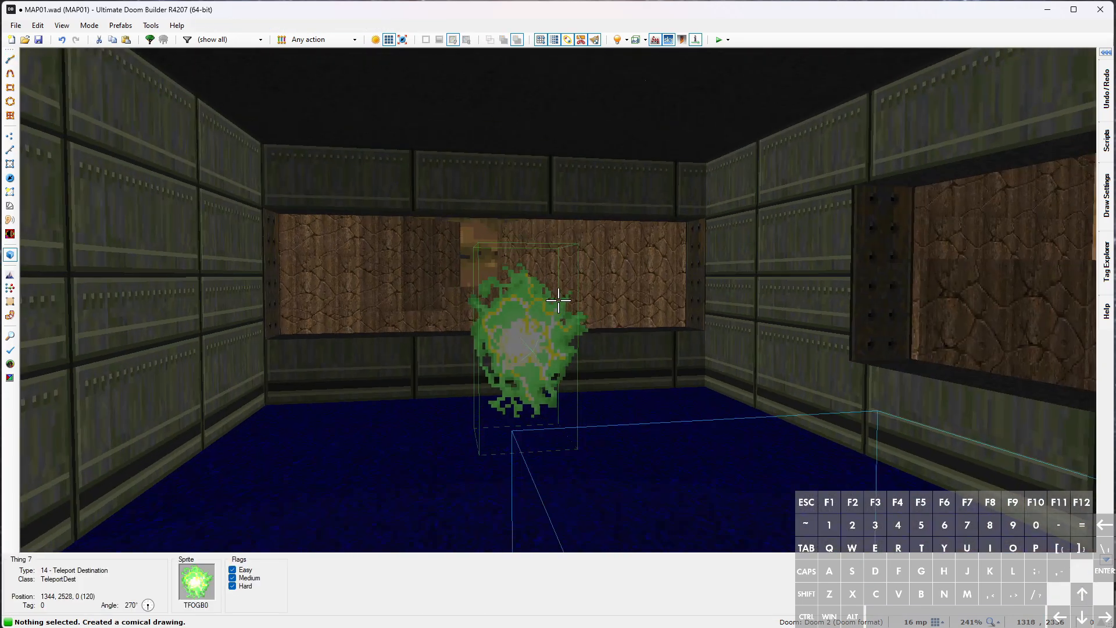
key("h")
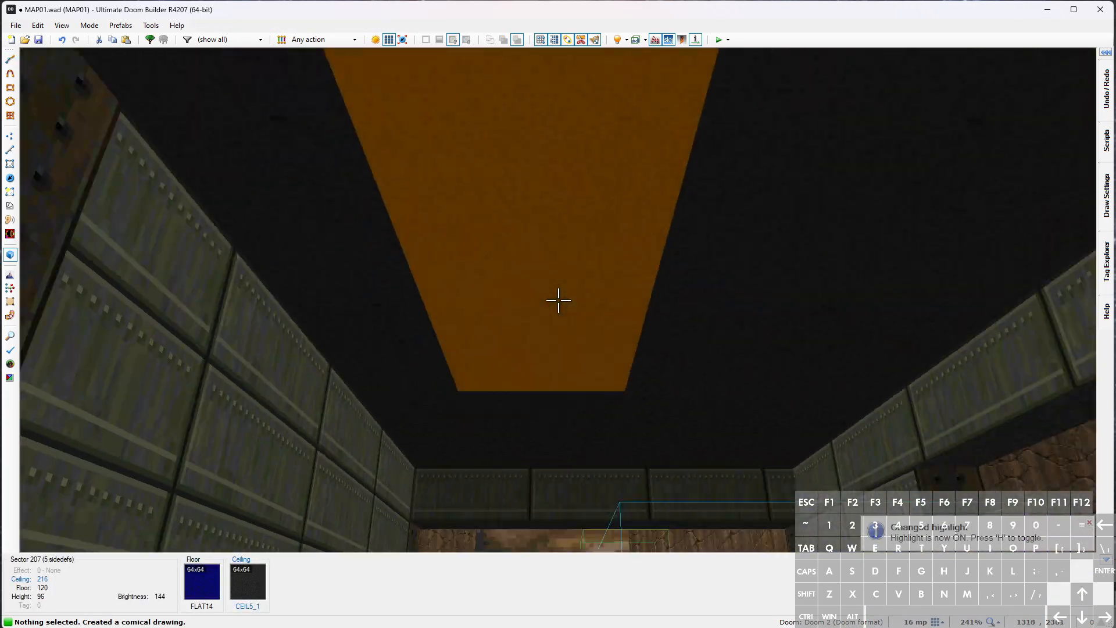
right_click(559, 301)
key("Escape")
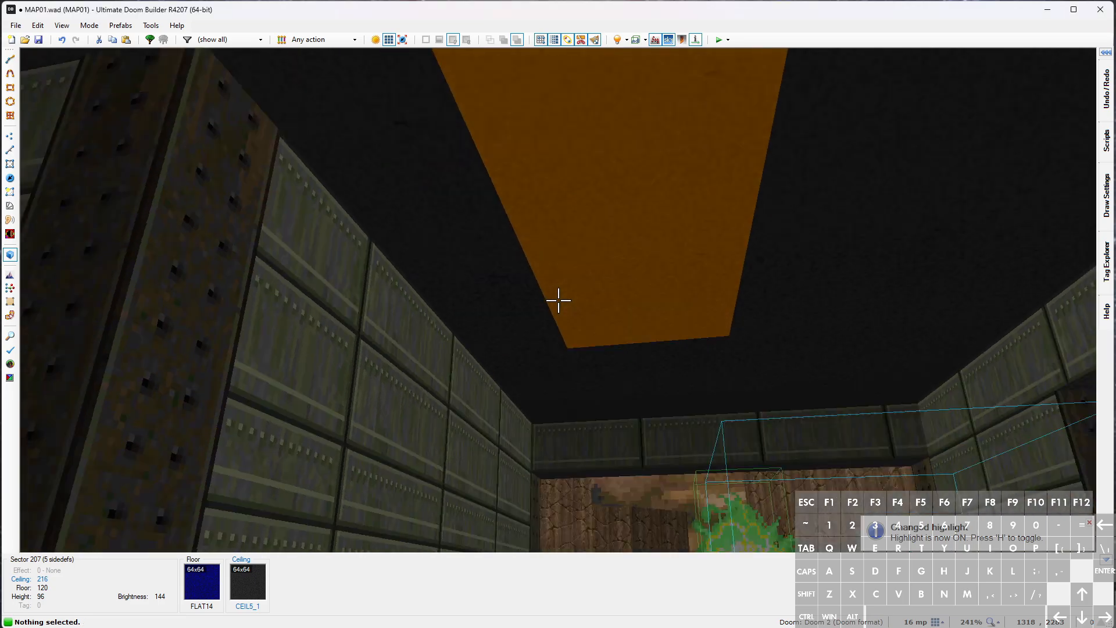
key("h")
key("q")
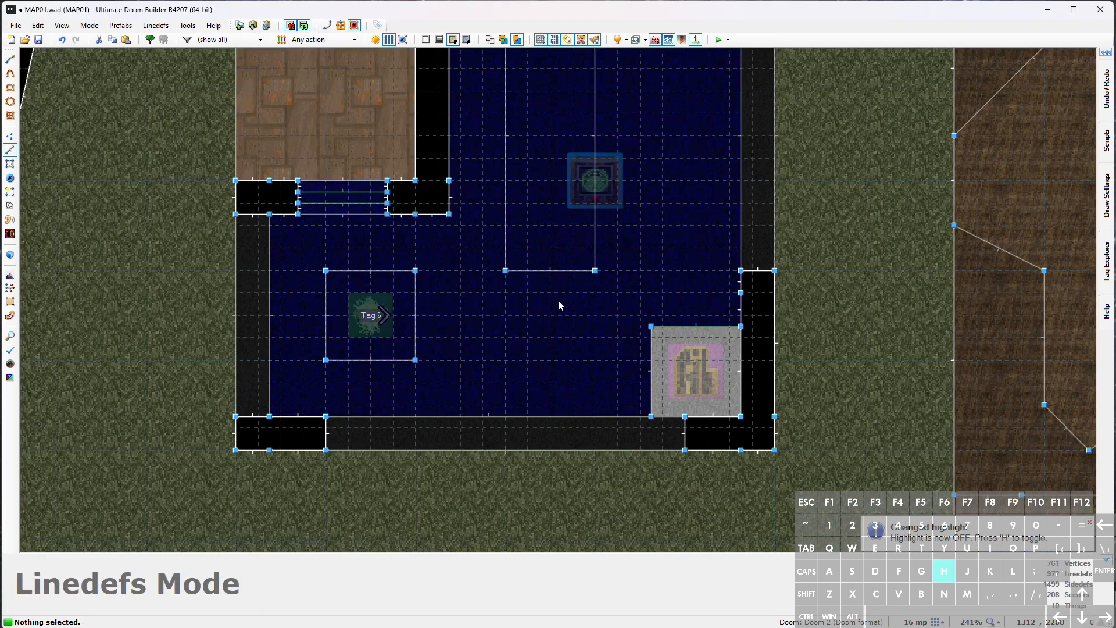
scroll(558, 299, "down", 5)
scroll(558, 300, "down", 2)
key("h")
key("q")
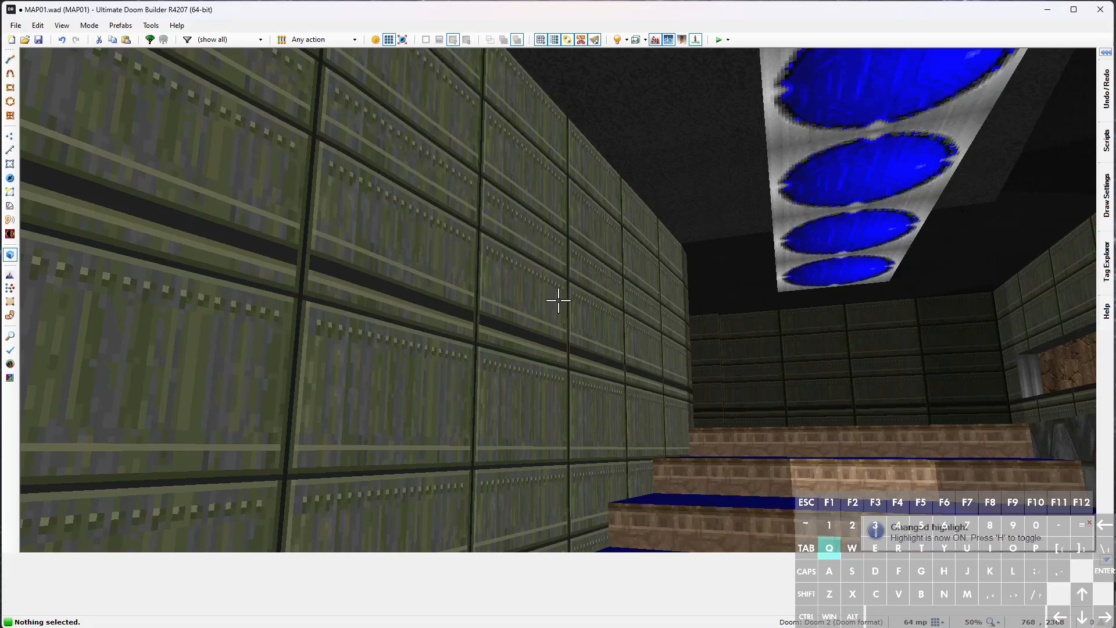
scroll(558, 299, "up", 1)
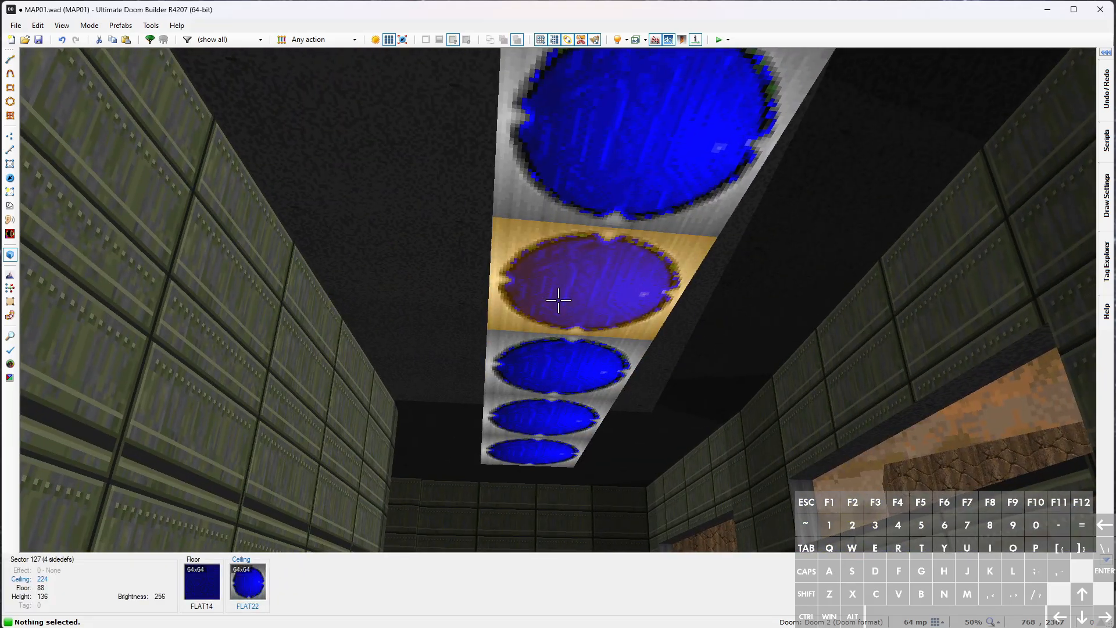
Copy the blue-light FLAT22 ceiling flat and paste it onto the new sector's ceiling
key("w")
key("ctrl+c")
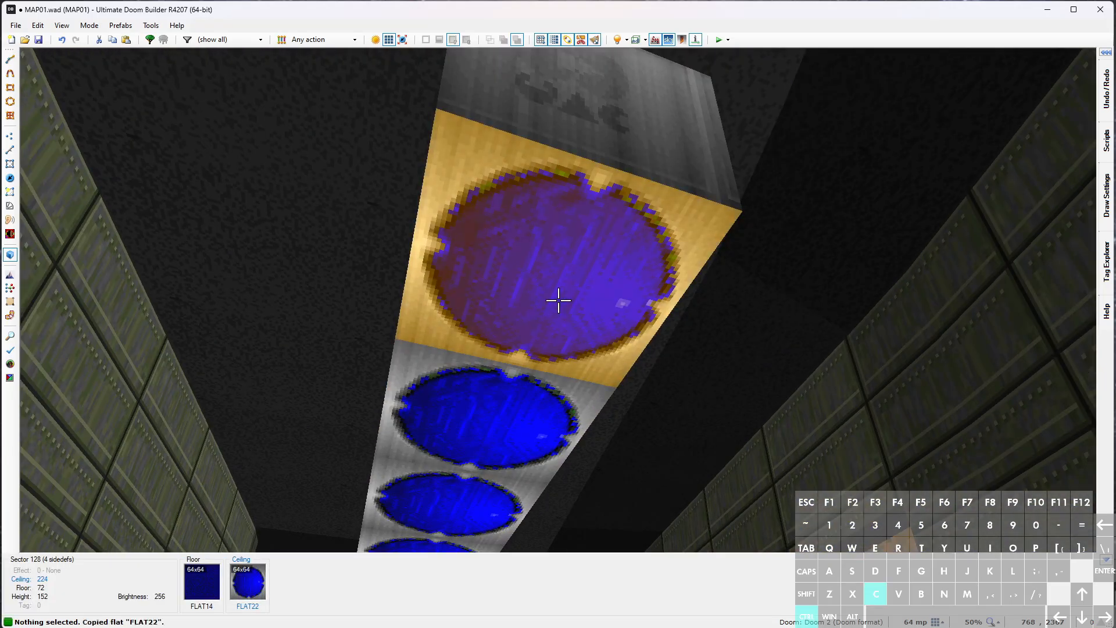
key("q")
scroll(559, 300, "down", 2)
scroll(665, 323, "up", 2)
key("q")
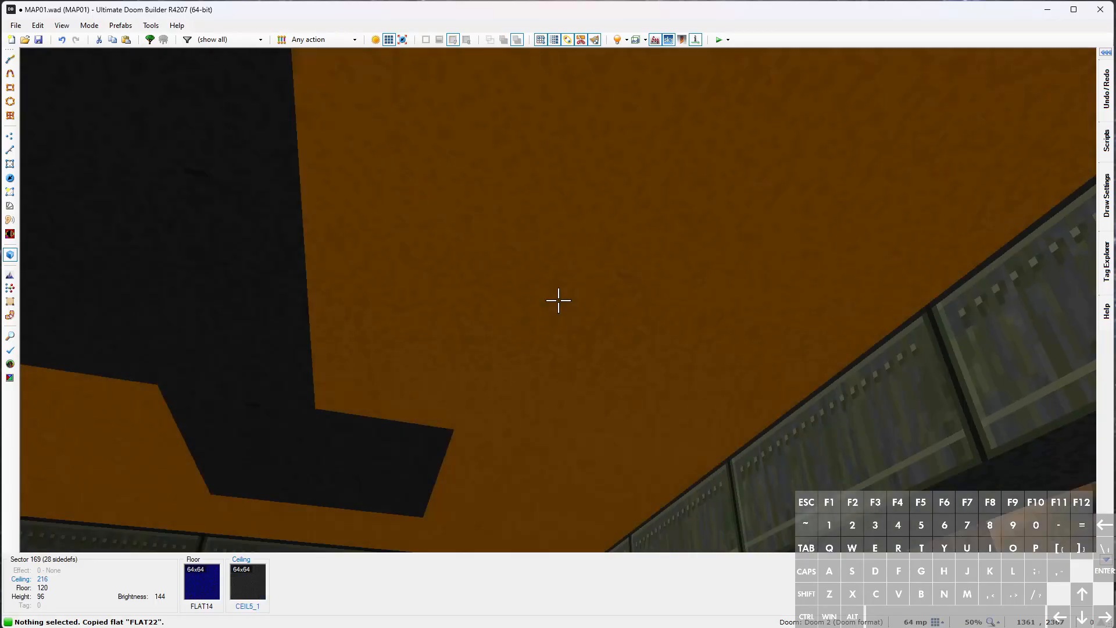
key("w")
middle_click(559, 300)
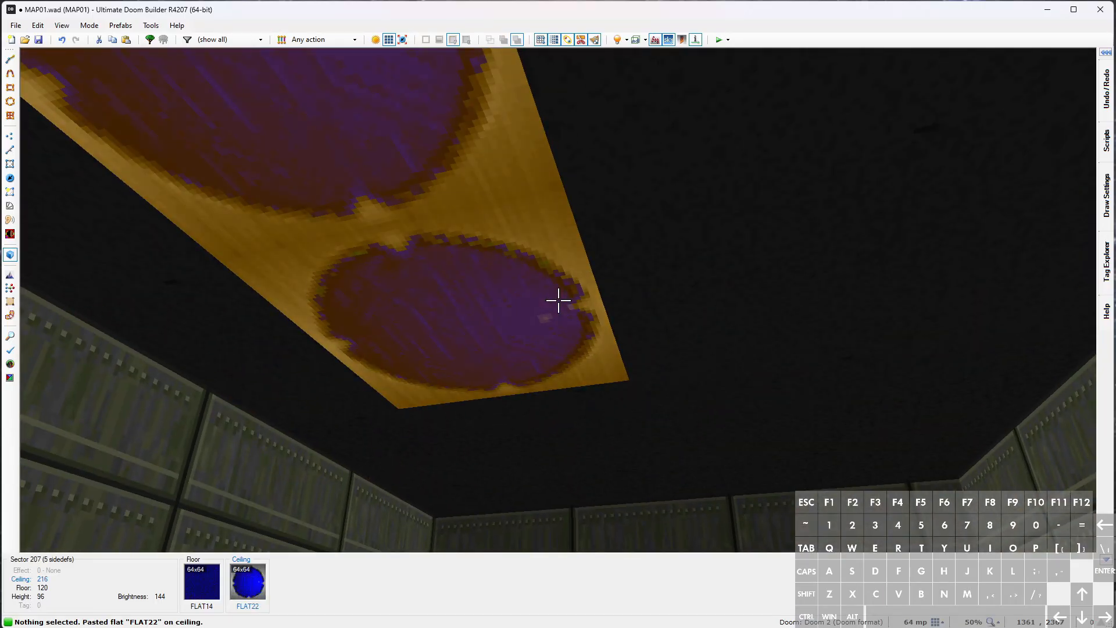
Raise the new sector's FLAT22 ceiling to height 224
key("s")
key("w")
key("s")
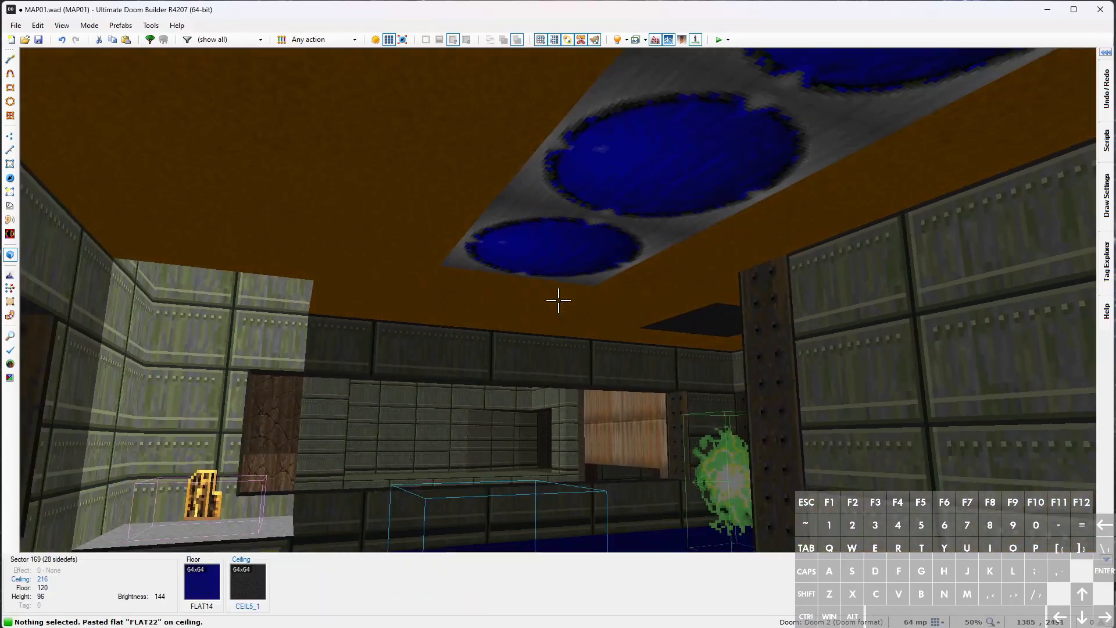
left_click(558, 299)
scroll(558, 299, "up", 3)
scroll(558, 299, "down", 1)
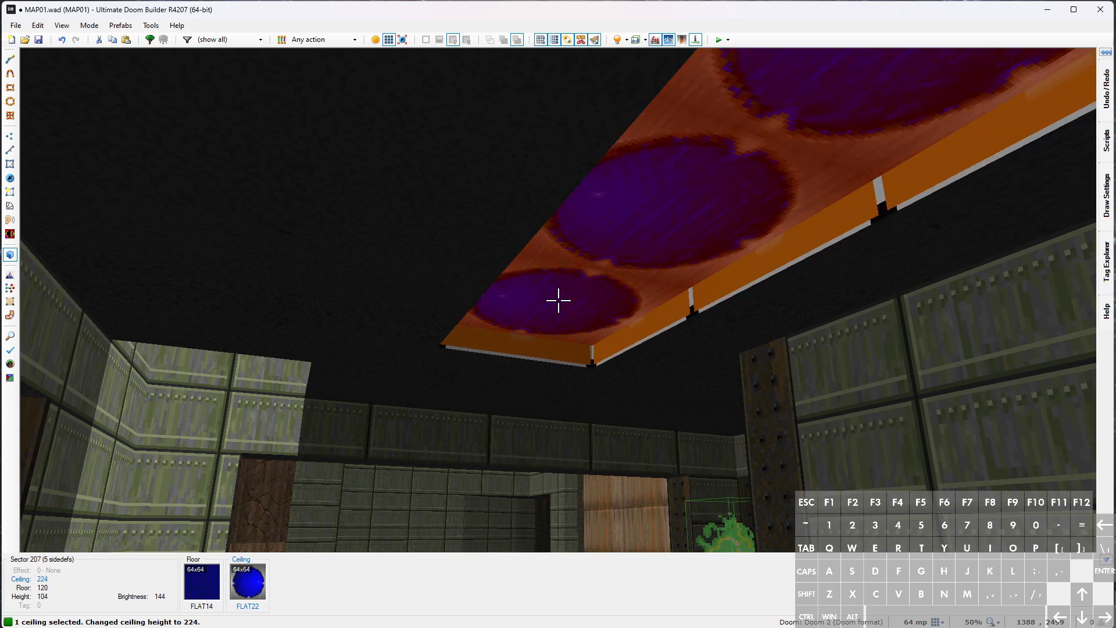
left_click(558, 299)
Visit the room with the trimmed ceiling and copy its SHAWN2 wall texture
key("w")
scroll(498, 300, "down", 3)
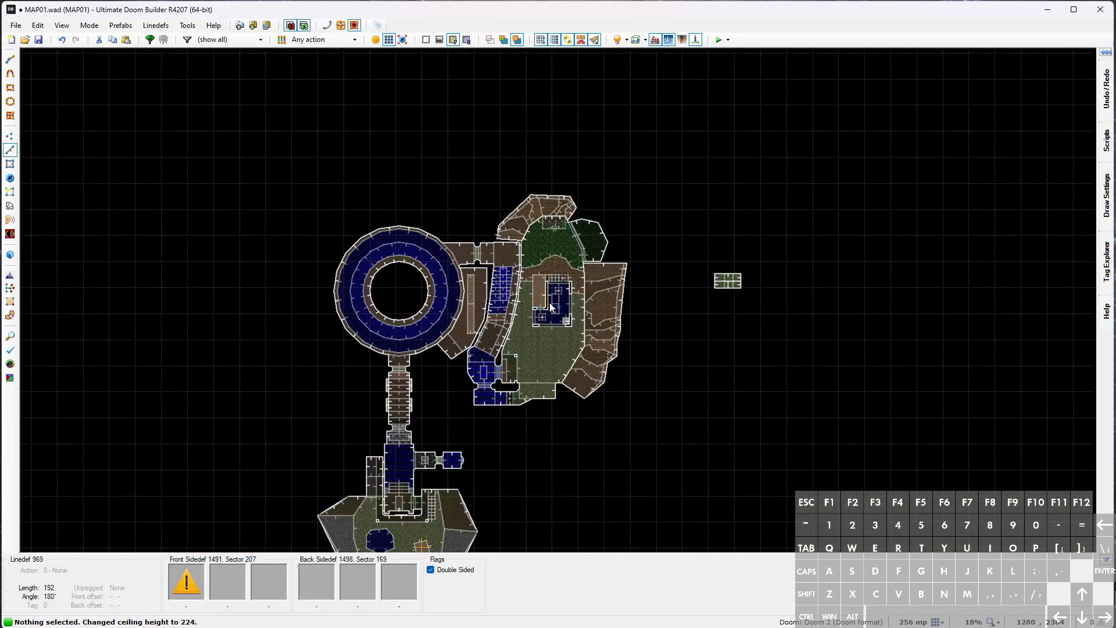
scroll(498, 300, "up", 3)
key("w")
left_click(558, 299)
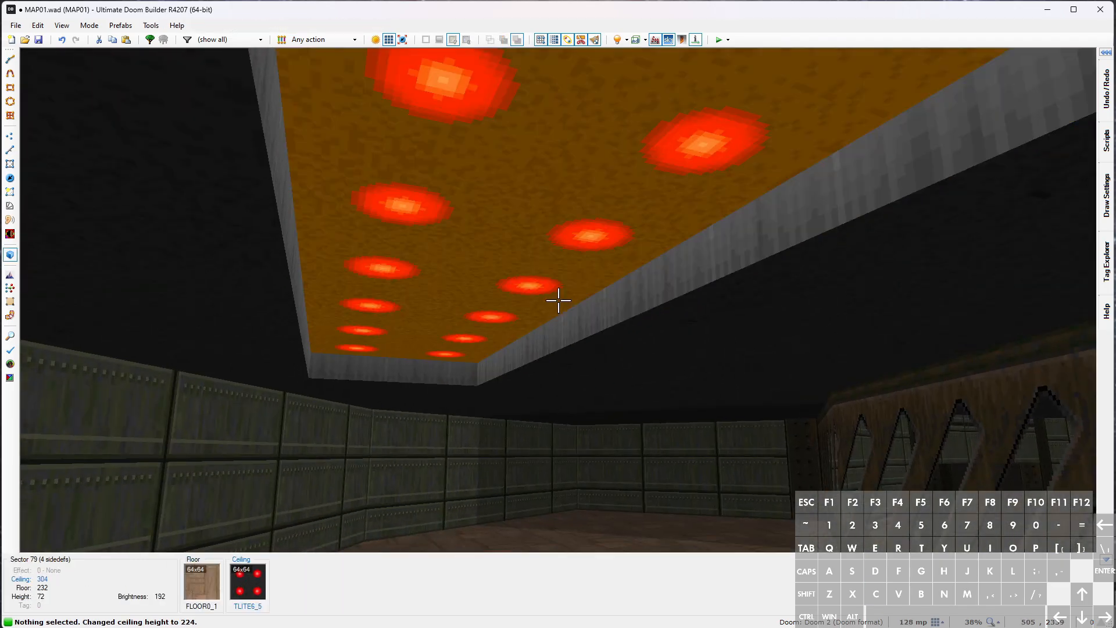
key("w")
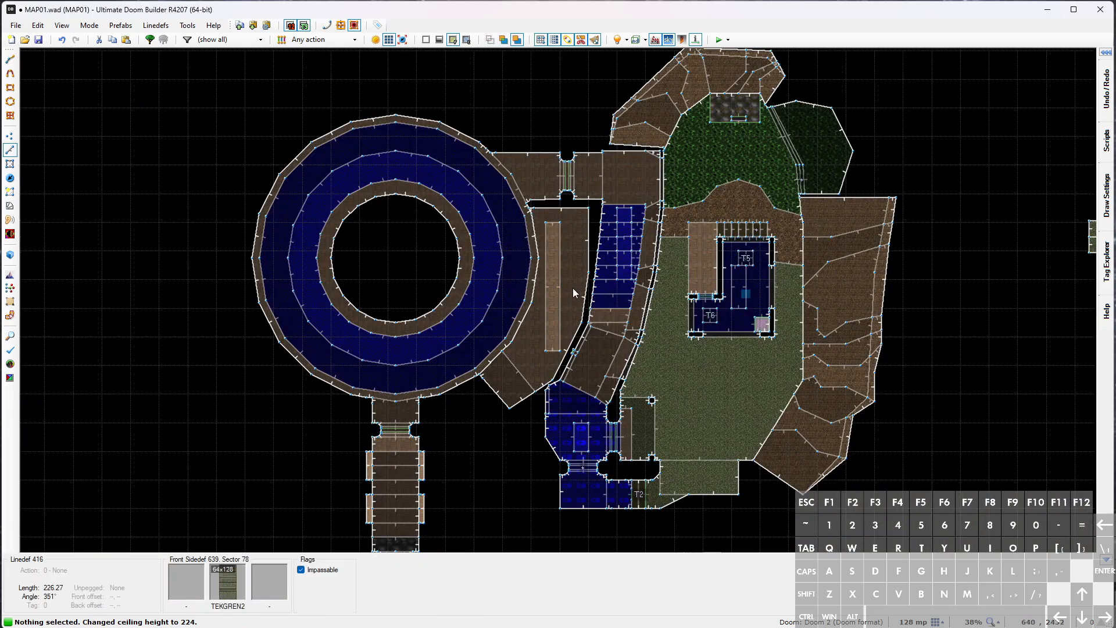
key("w")
key("ctrl+c")
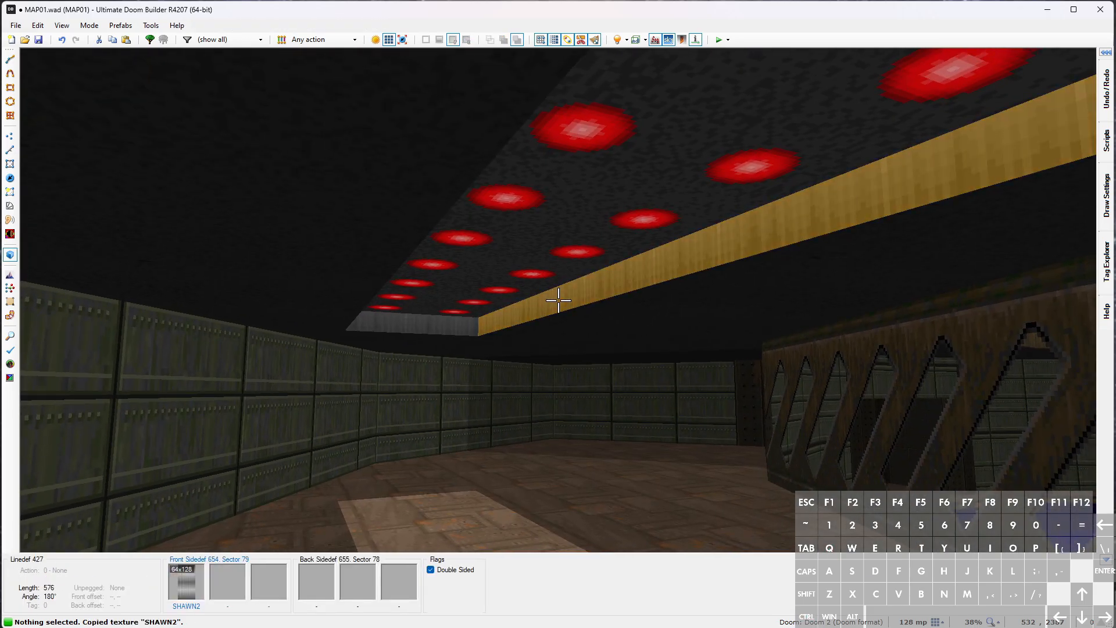
Paste SHAWN2 onto all four sides of the new ceiling light fixture
key("w")
scroll(632, 298, "up", 3)
key("w")
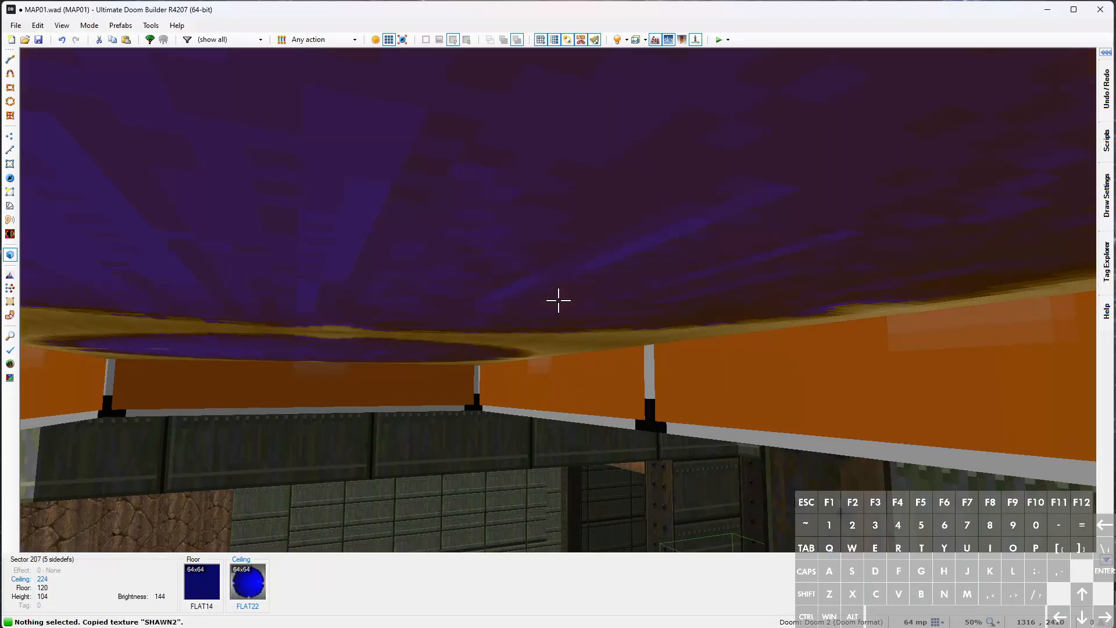
left_click(558, 300)
middle_click(558, 299)
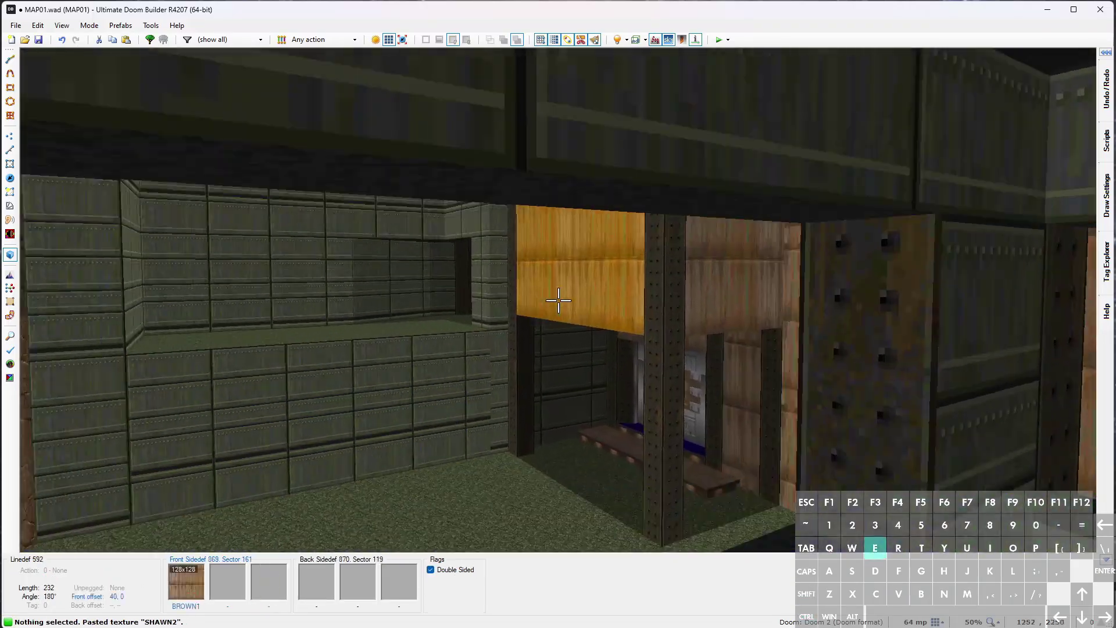
middle_click(558, 300)
middle_click(559, 299)
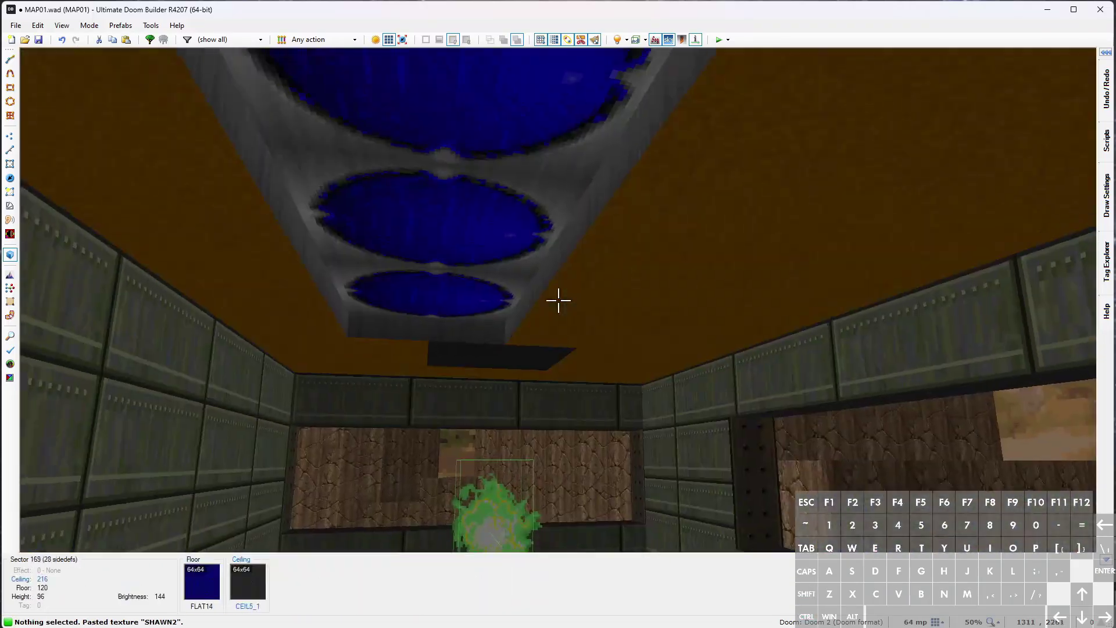
Raise the new light sector's brightness in Edit Sector and confirm it
middle_click(559, 299)
right_click(558, 300)
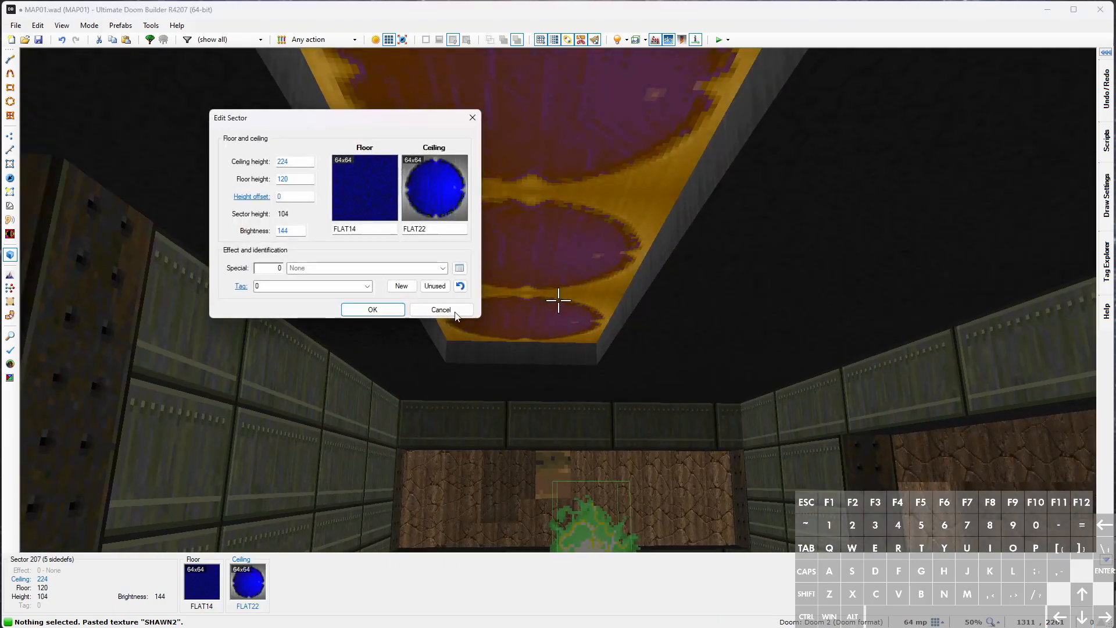
left_click(288, 231)
type("192")
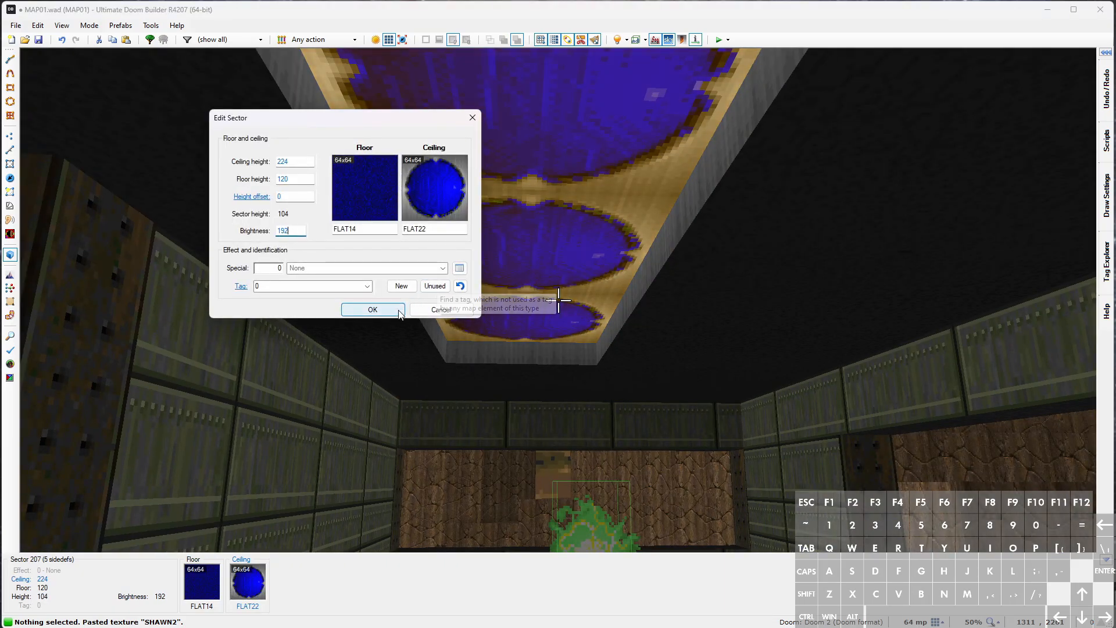
left_click(372, 310)
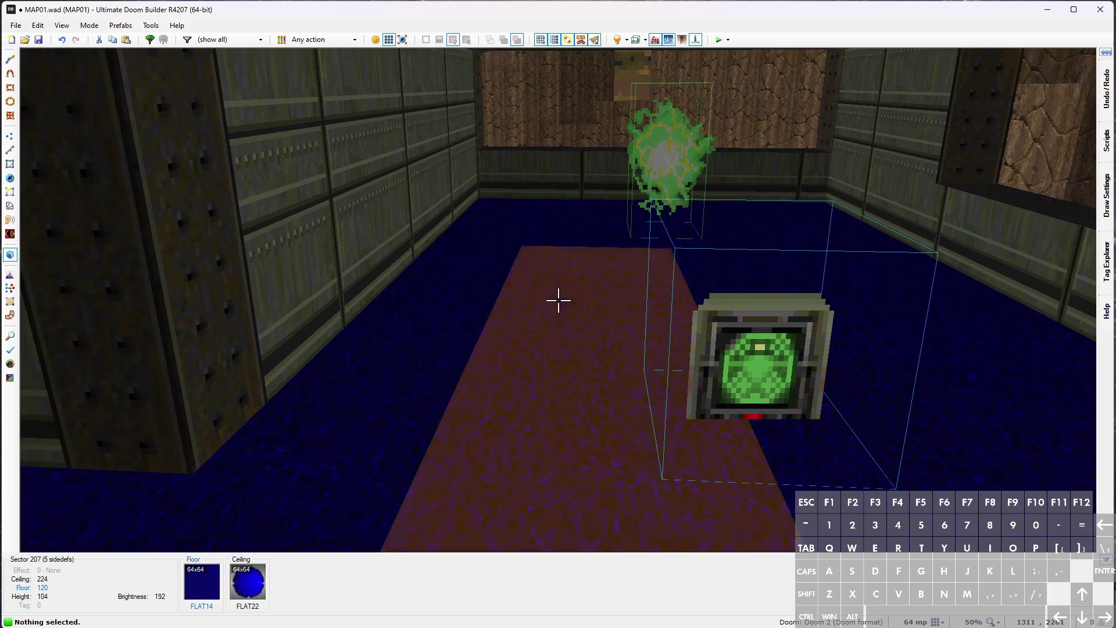
Reopen the room sector's properties and nudge its brightness up another step
right_click(559, 300)
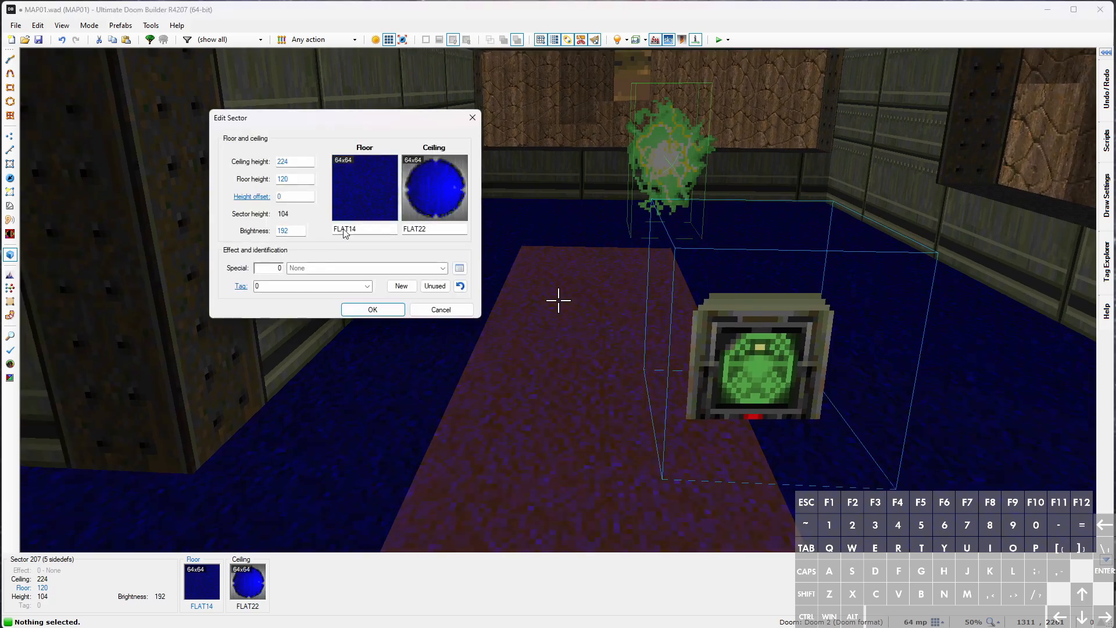
left_click(288, 231)
type("240")
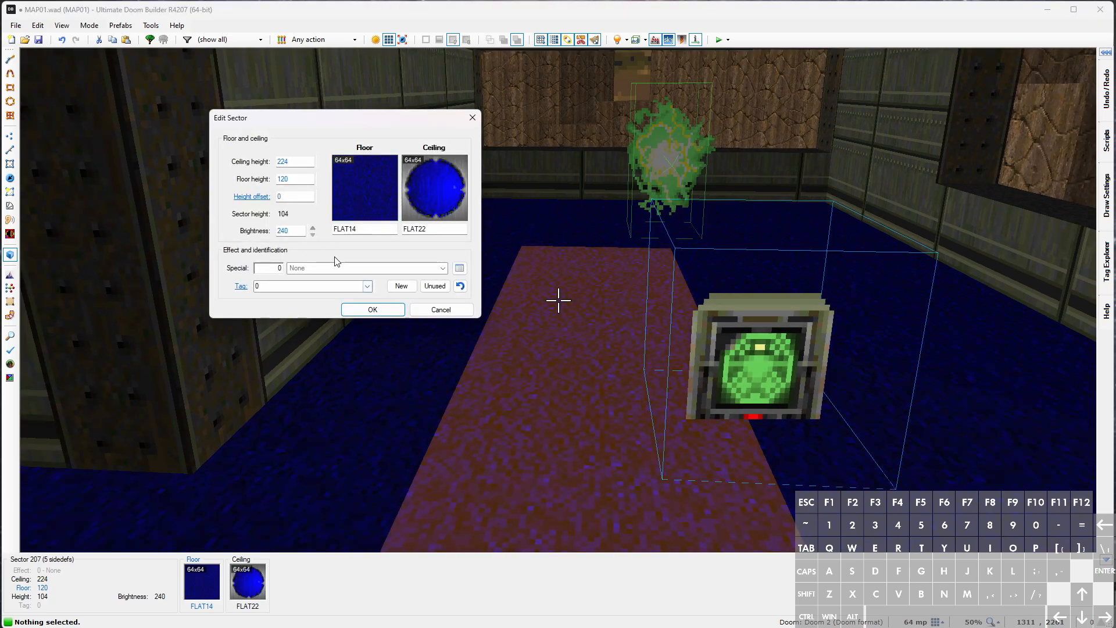
left_click(311, 228)
Confirm the brightness, then split the teleporter room's left wall to 192 in Vertices mode
key("Return")
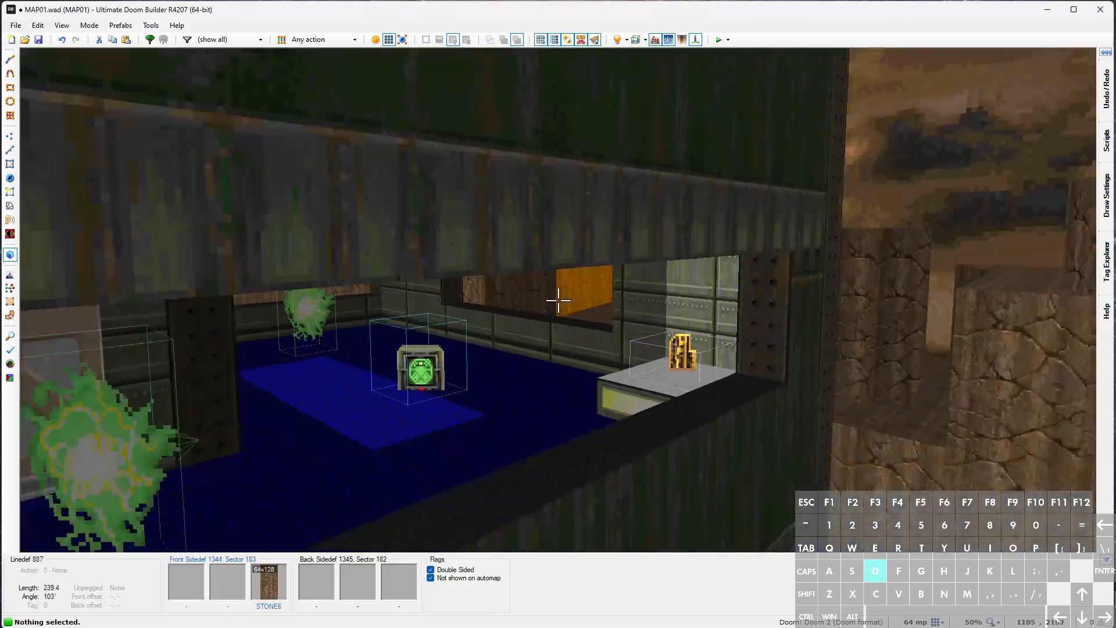
key("e")
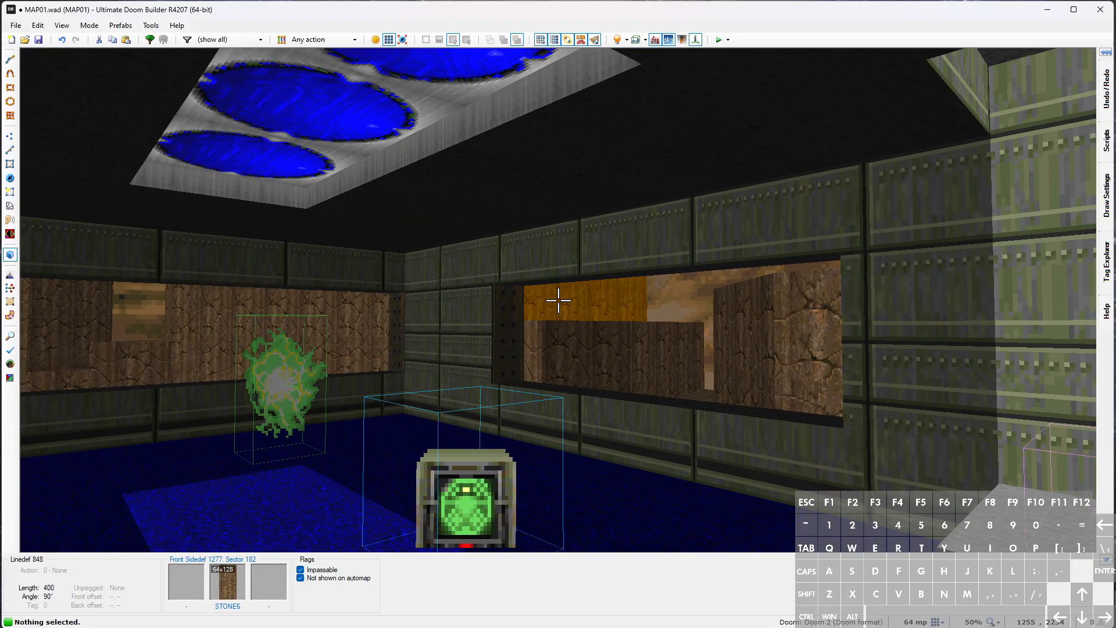
key("e")
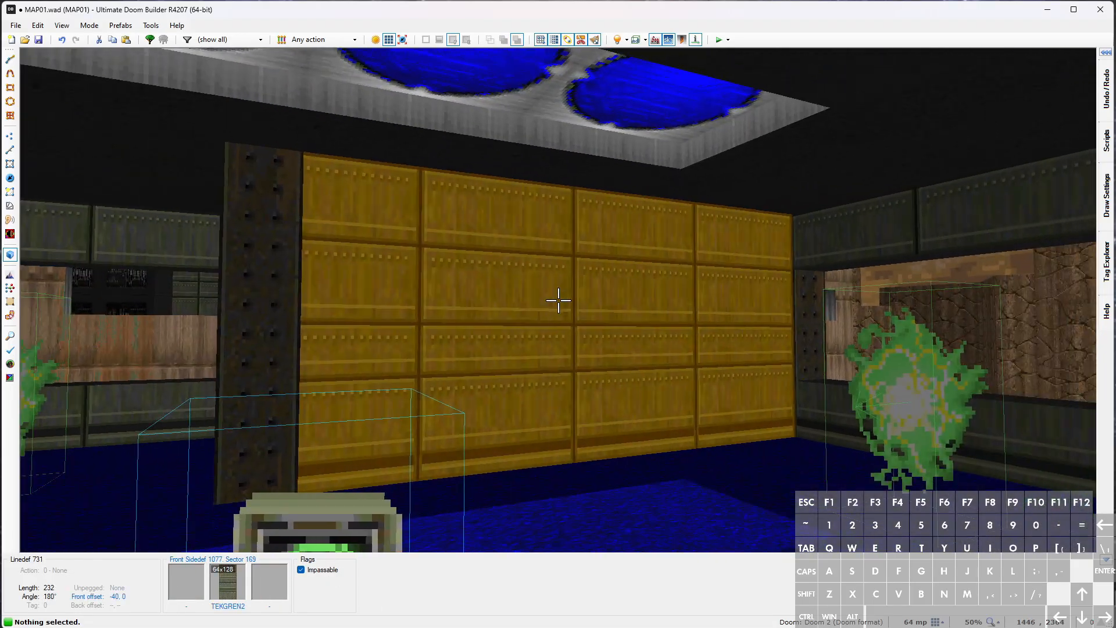
key("w")
key("w")
scroll(527, 295, "up", 3)
scroll(527, 296, "up", 1)
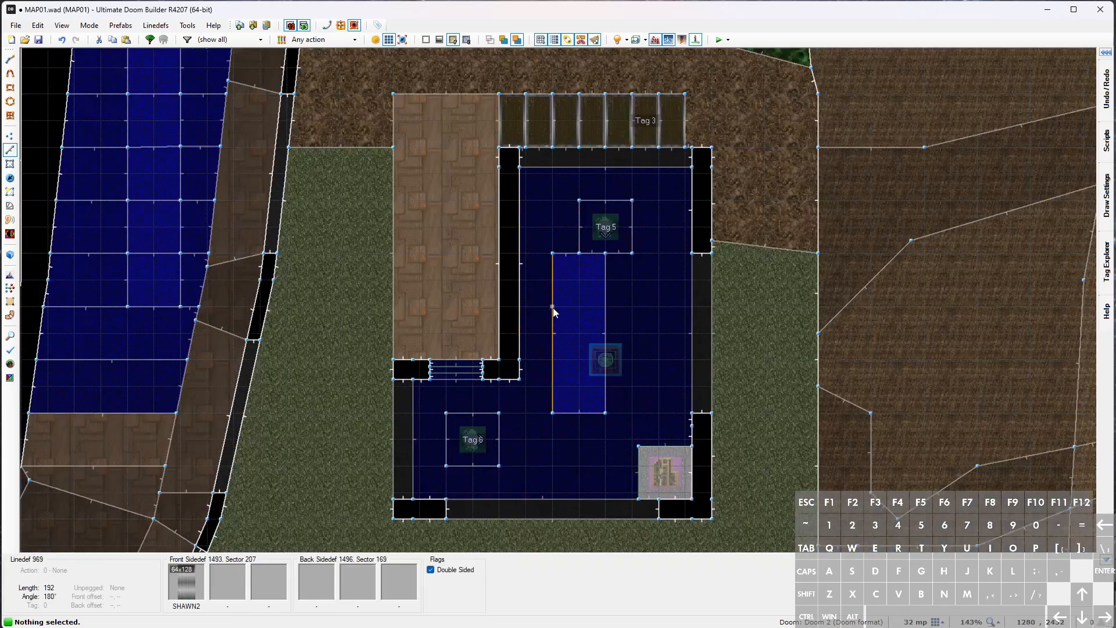
scroll(540, 230, "up", 1)
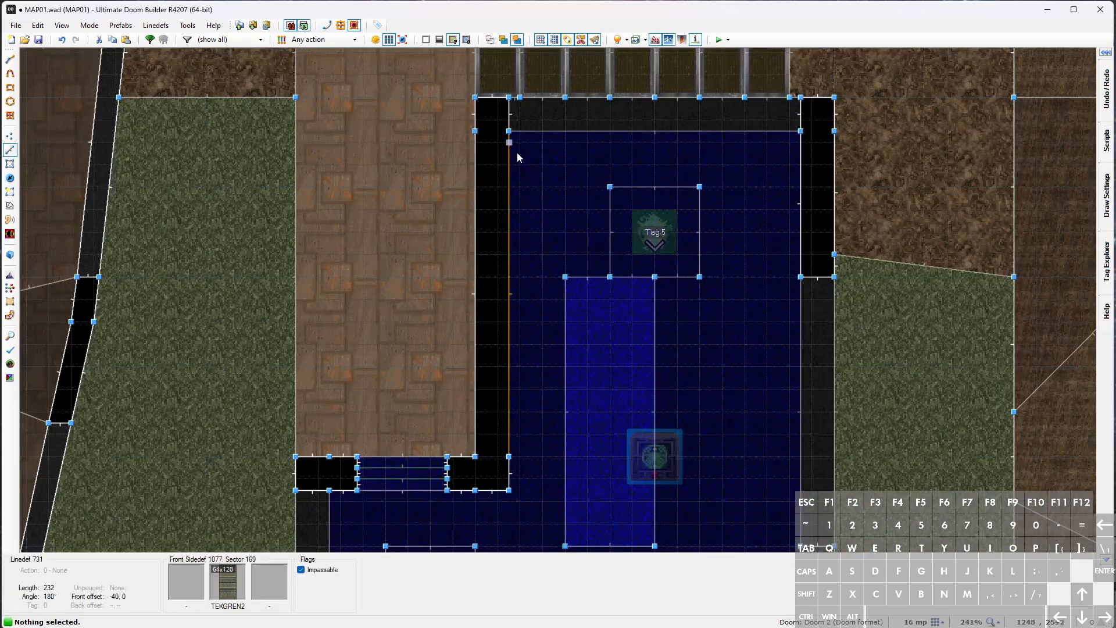
scroll(517, 153, "up", 1)
scroll(517, 152, "up", 1)
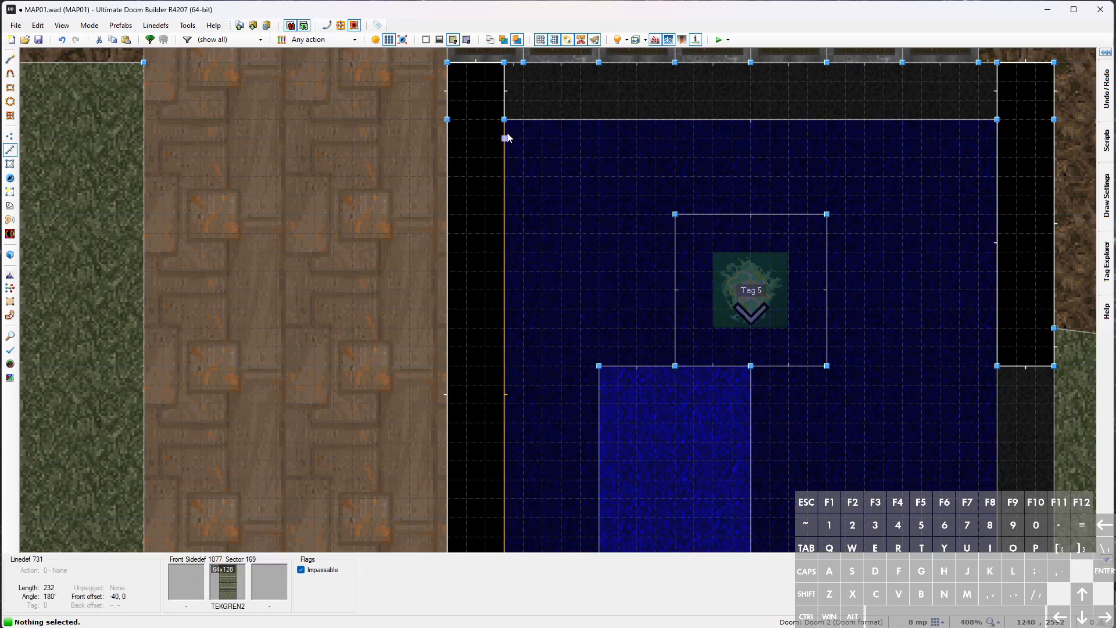
key("v")
scroll(495, 191, "down", 1)
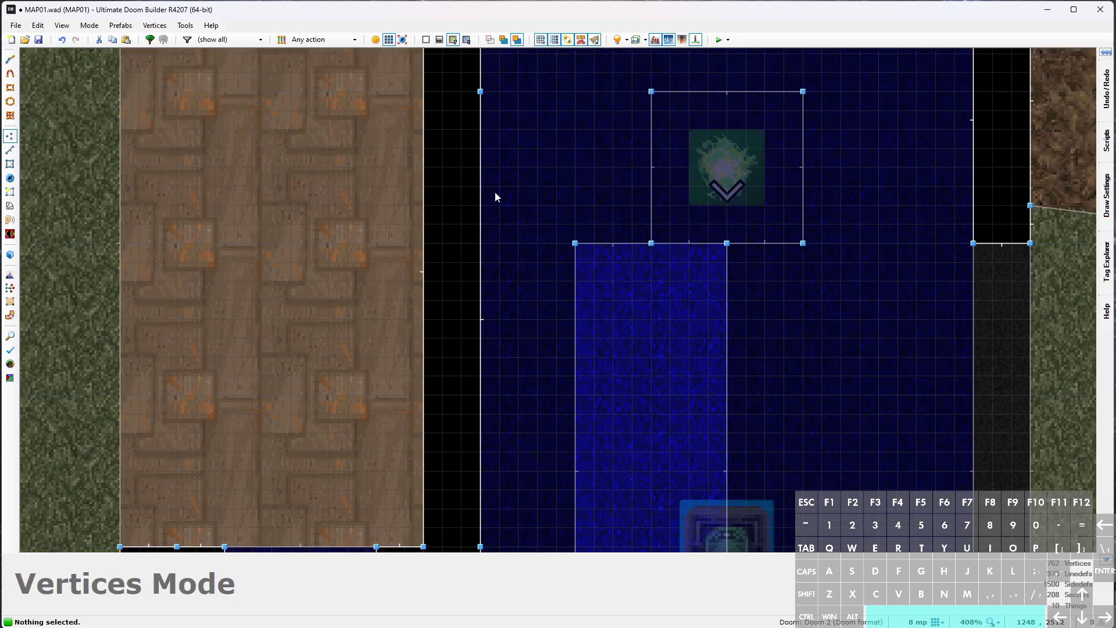
scroll(495, 224, "down", 1)
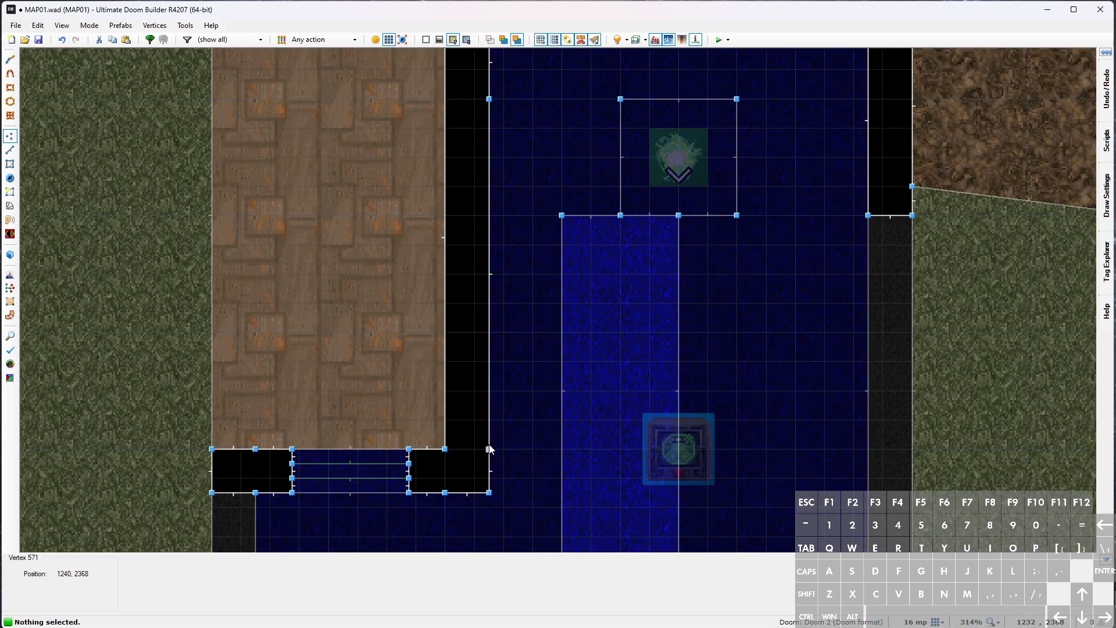
middle_click_drag(491, 454, 488, 476)
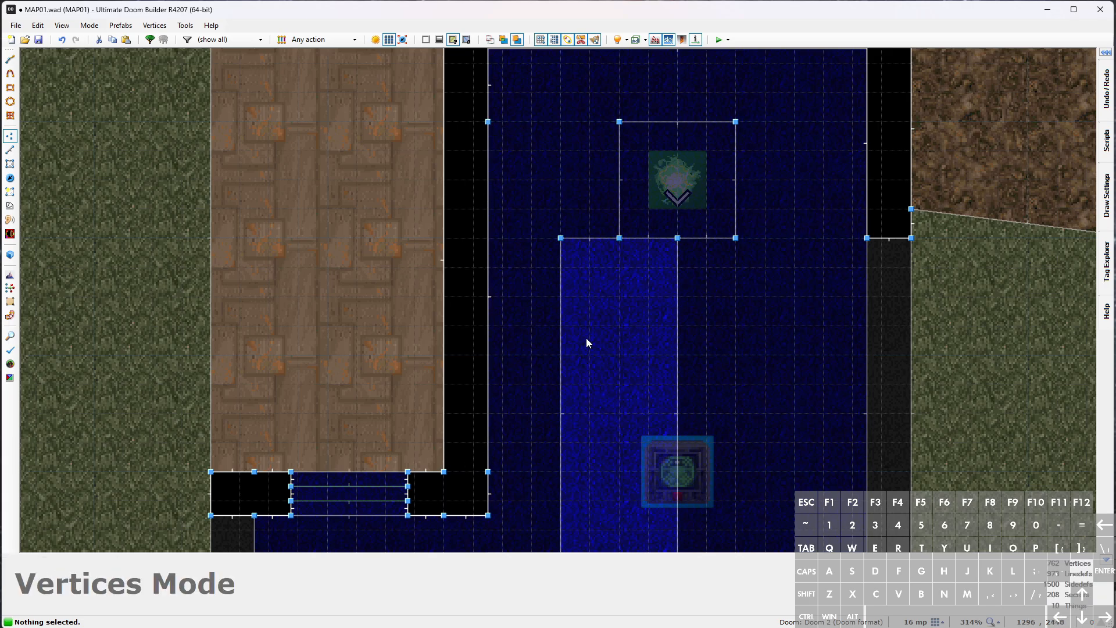
key("w")
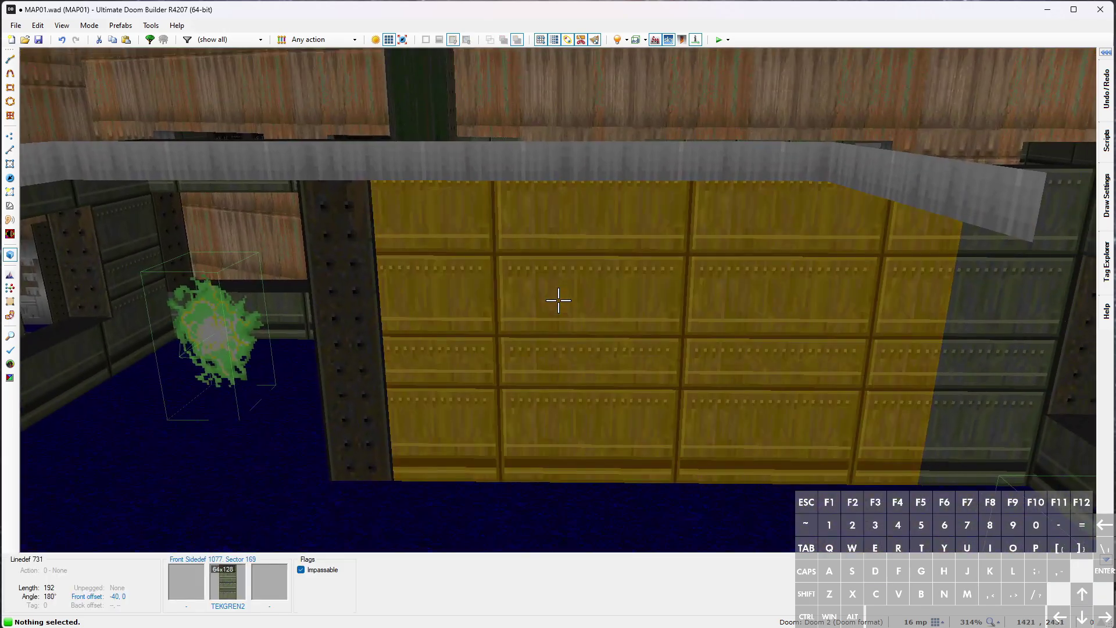
Set the yellow wall's middle texture to SPACEW3 from the Computer category
right_click(559, 301)
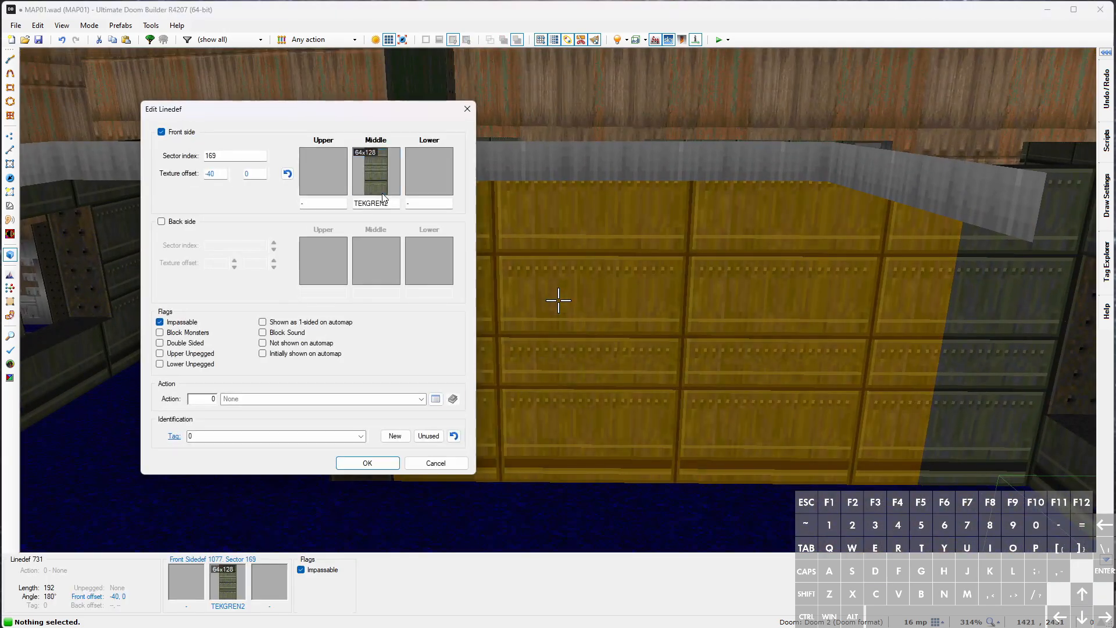
left_click(376, 175)
left_click(672, 85)
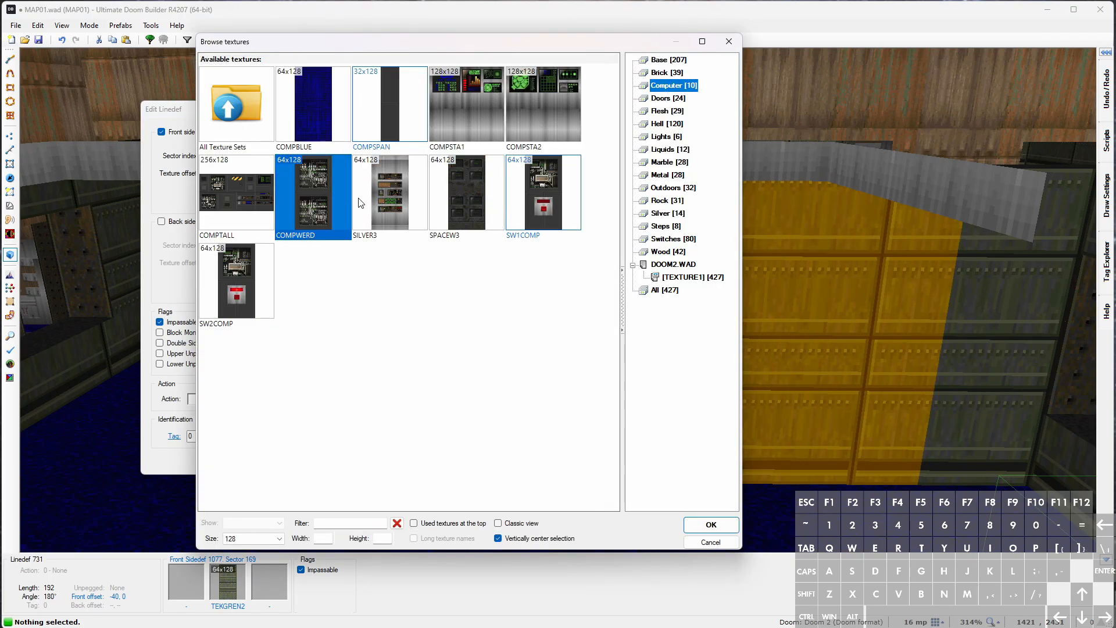
left_click(474, 199)
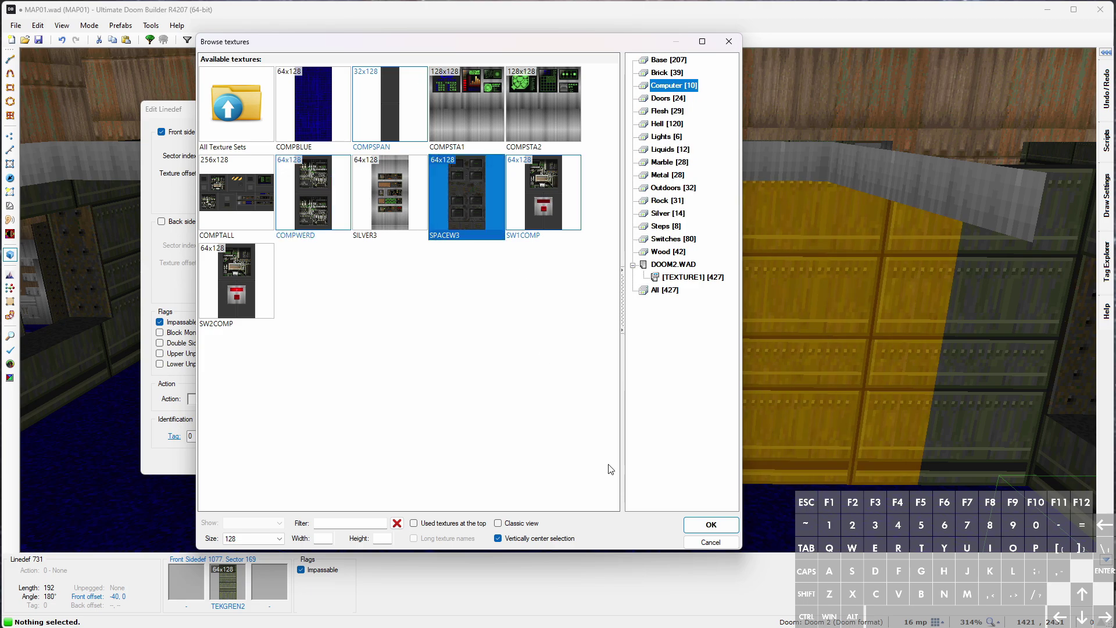
left_click(711, 525)
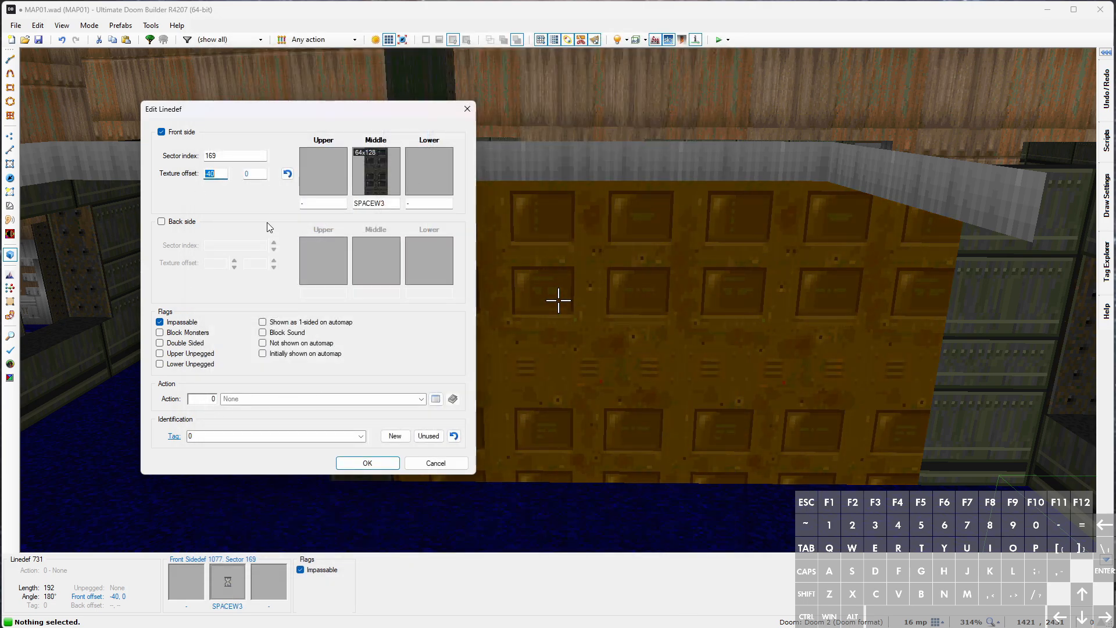
type("0")
key("Return")
key("e")
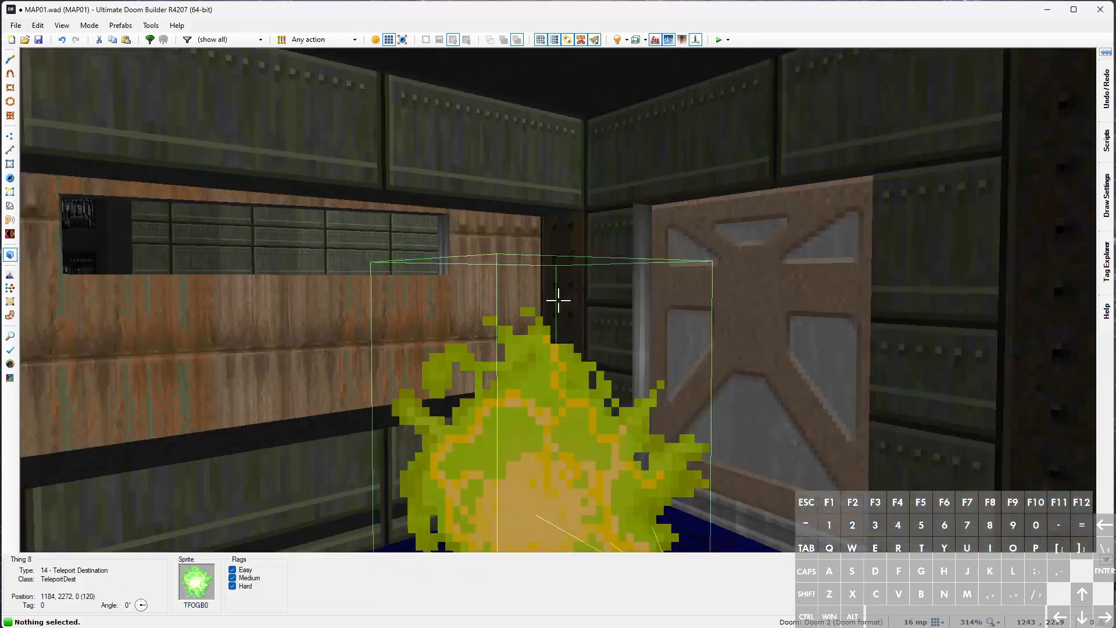
Circle the retextured SPACEW3 wall in 3D to inspect it and the ceiling light
key("d")
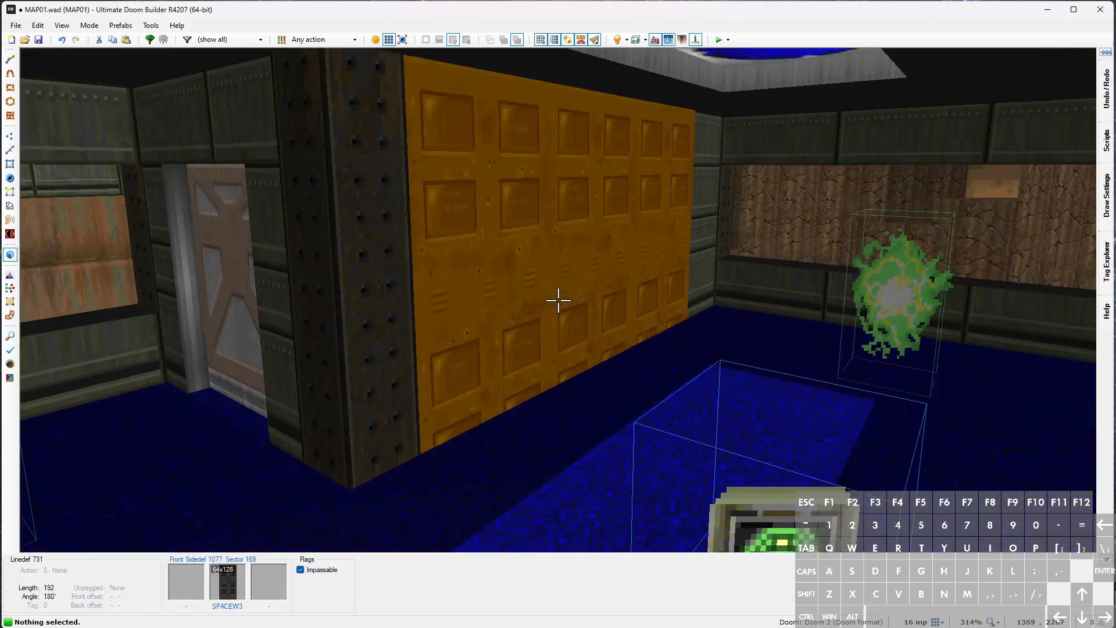
key("w")
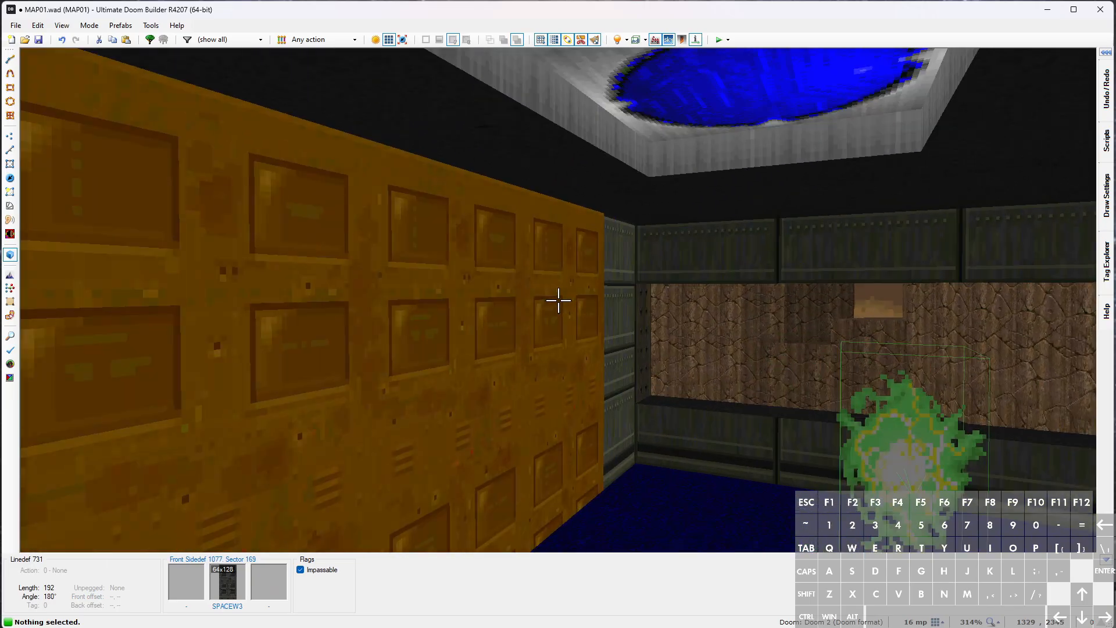
key("w")
key("w")
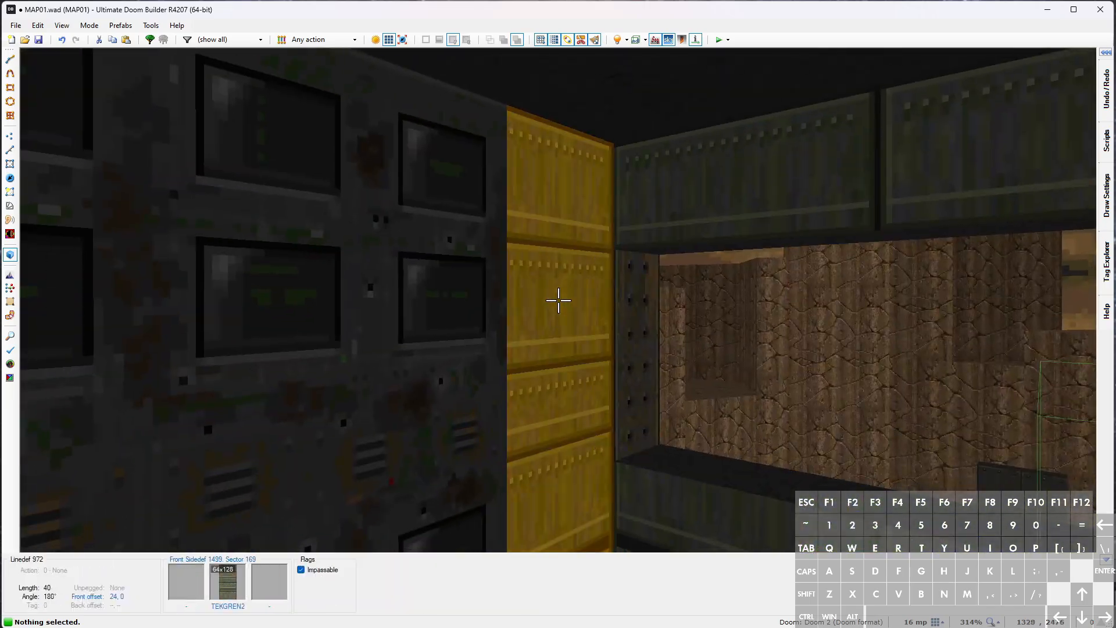
key("s")
key("a")
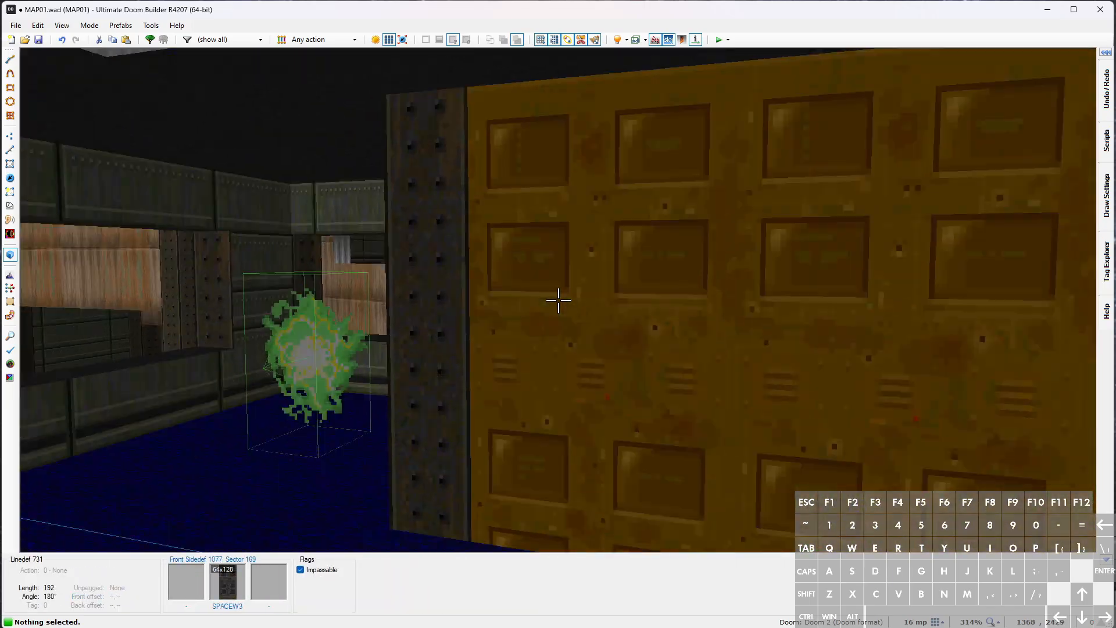
Split another teleporter-room wall into 176 and 16 lengths in Vertices mode
key("v")
left_click(558, 301)
key("w")
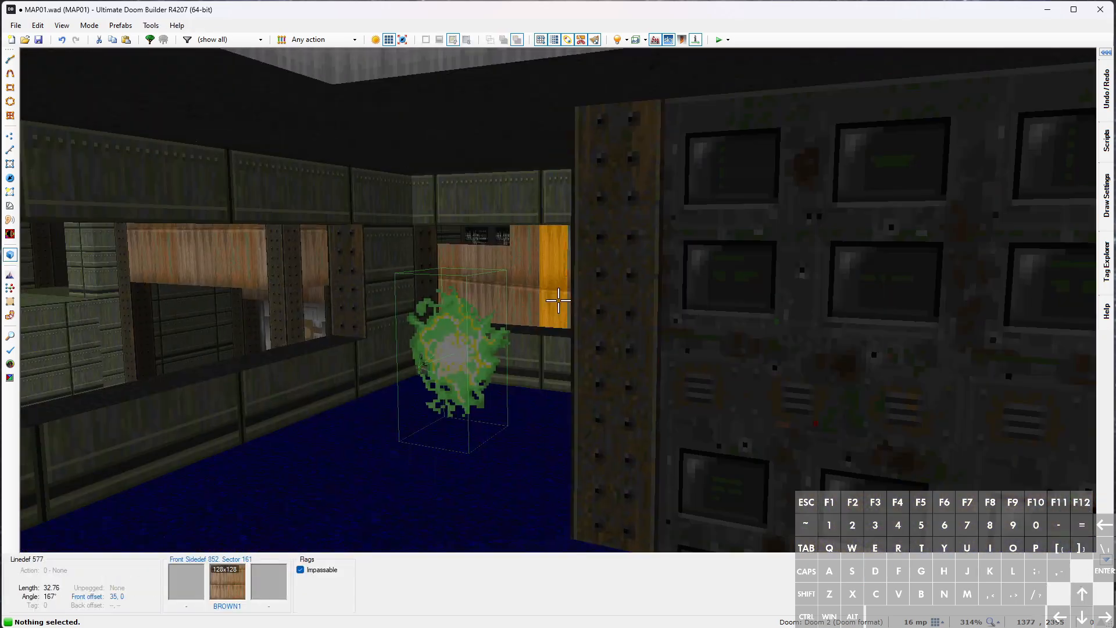
key("w")
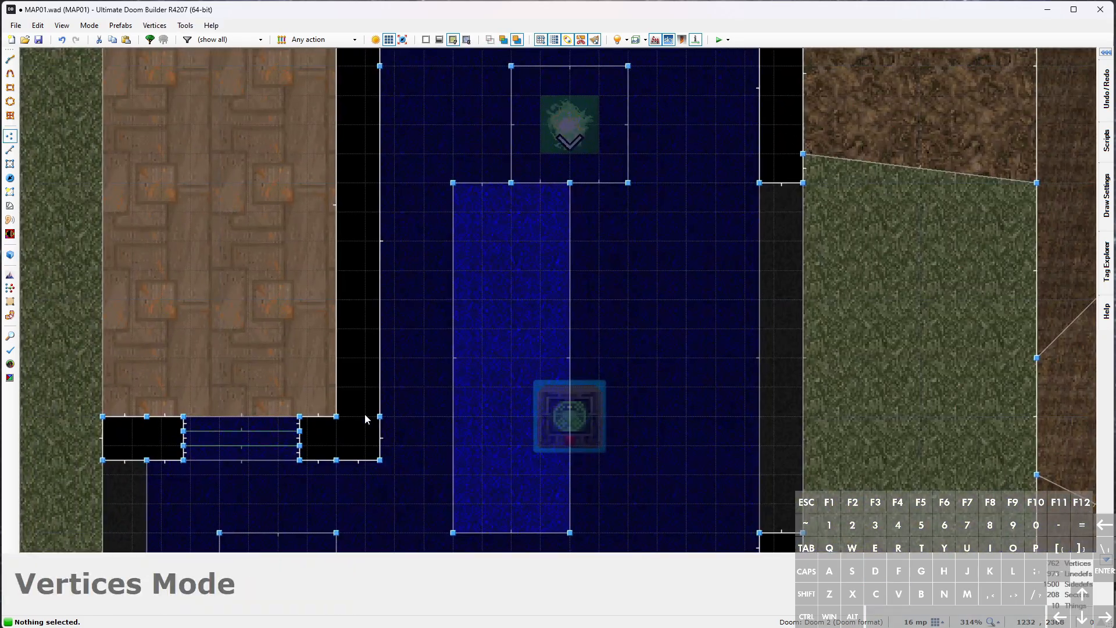
scroll(365, 414, "up", 3)
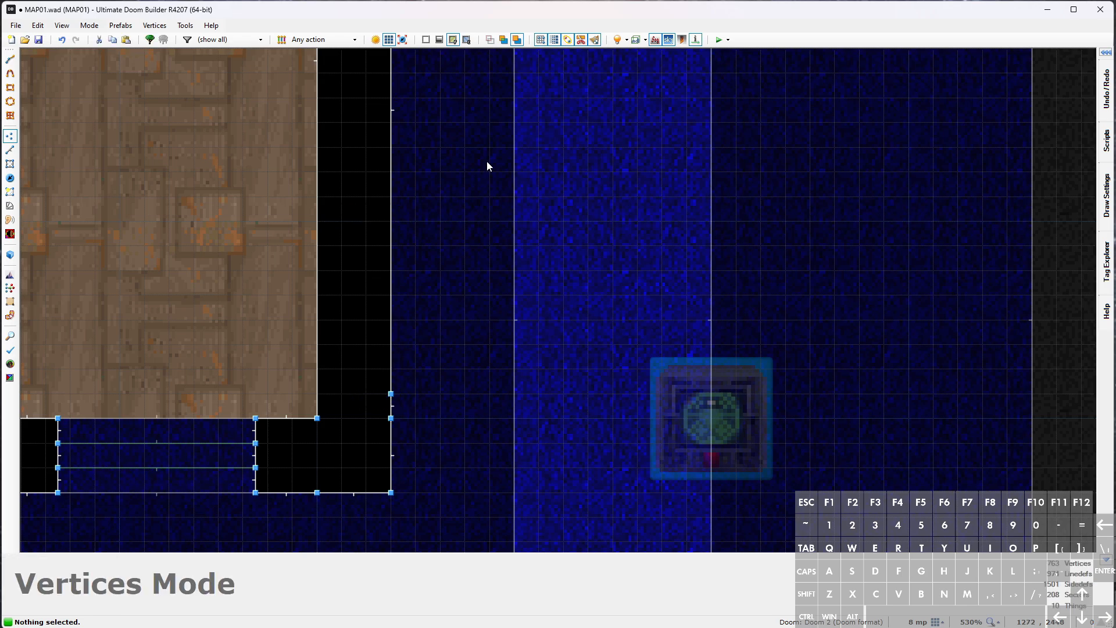
Split the upper-left wall with new vertices into 24 and 8 unit pieces, then check it in 3D
key("space")
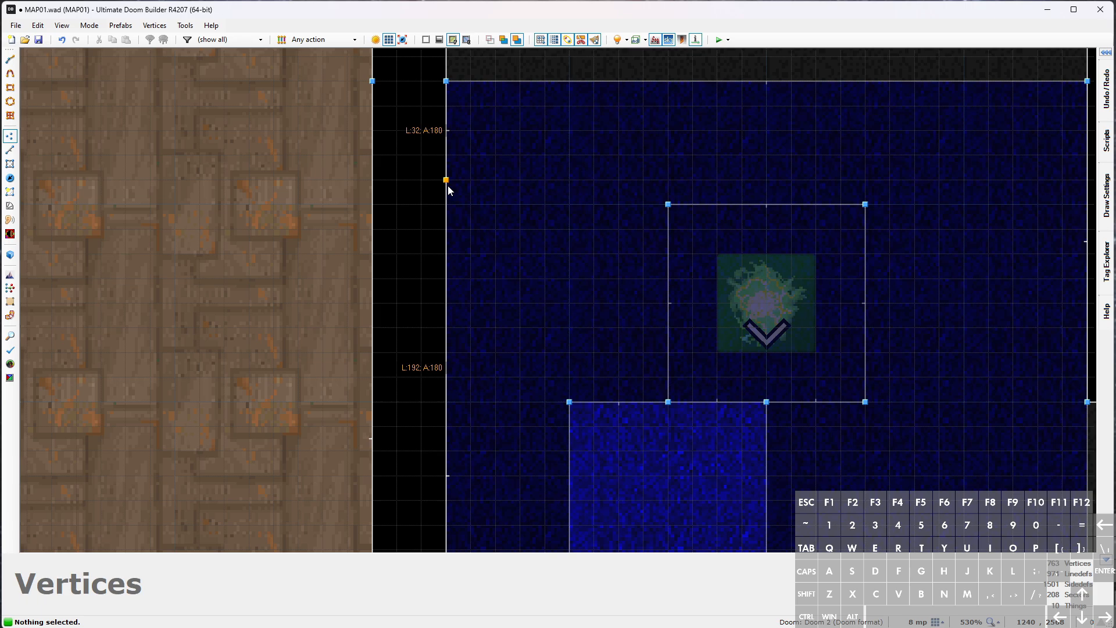
scroll(450, 189, "up", 1)
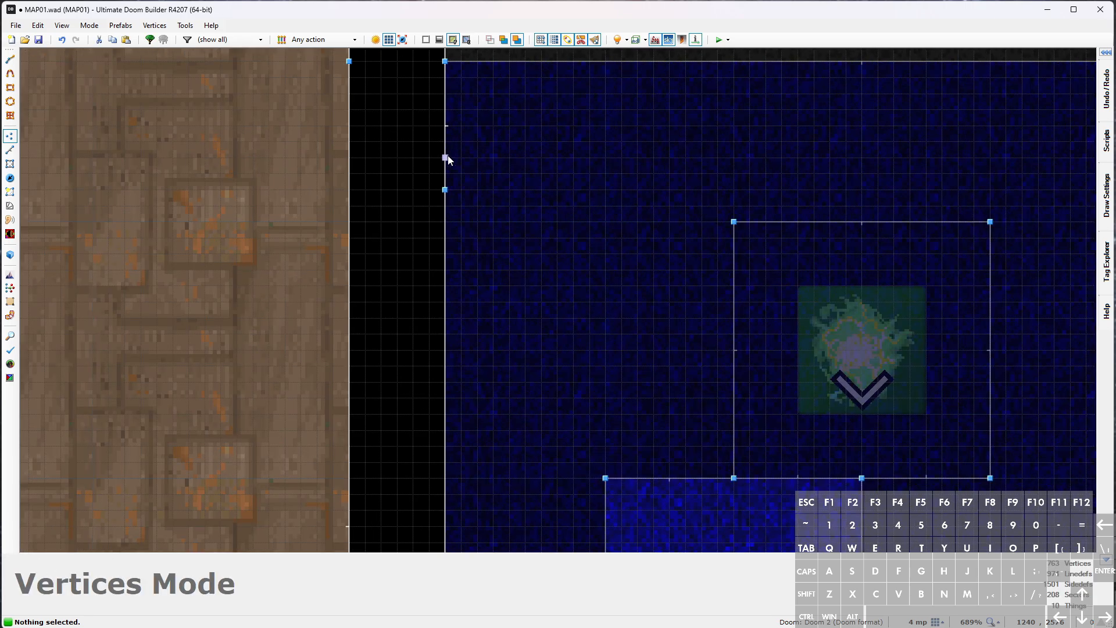
scroll(448, 159, "down", 1)
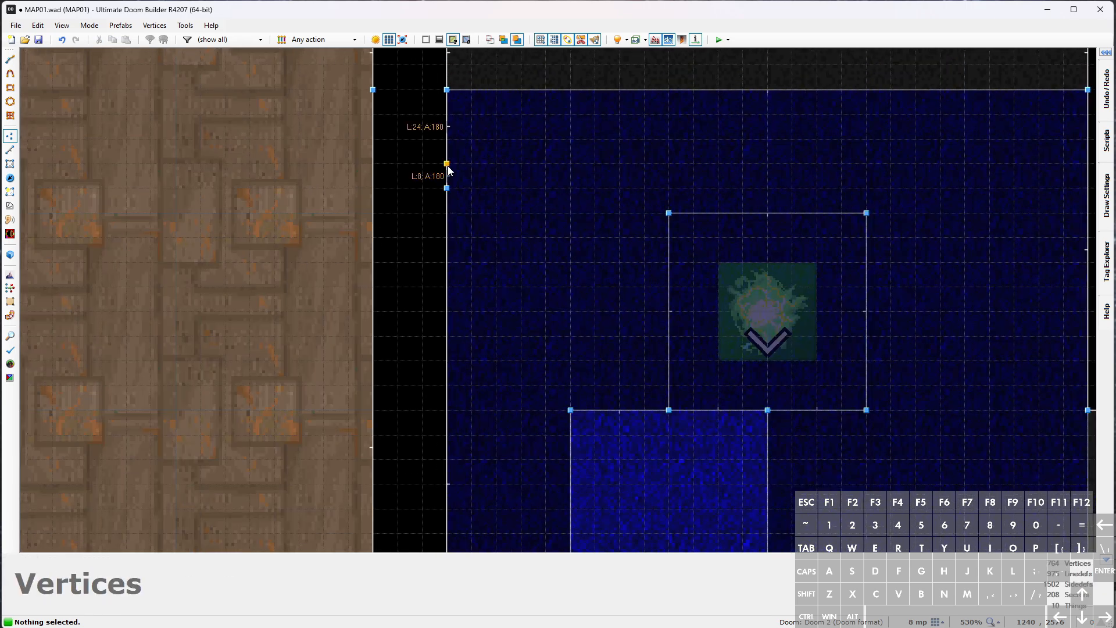
key("w")
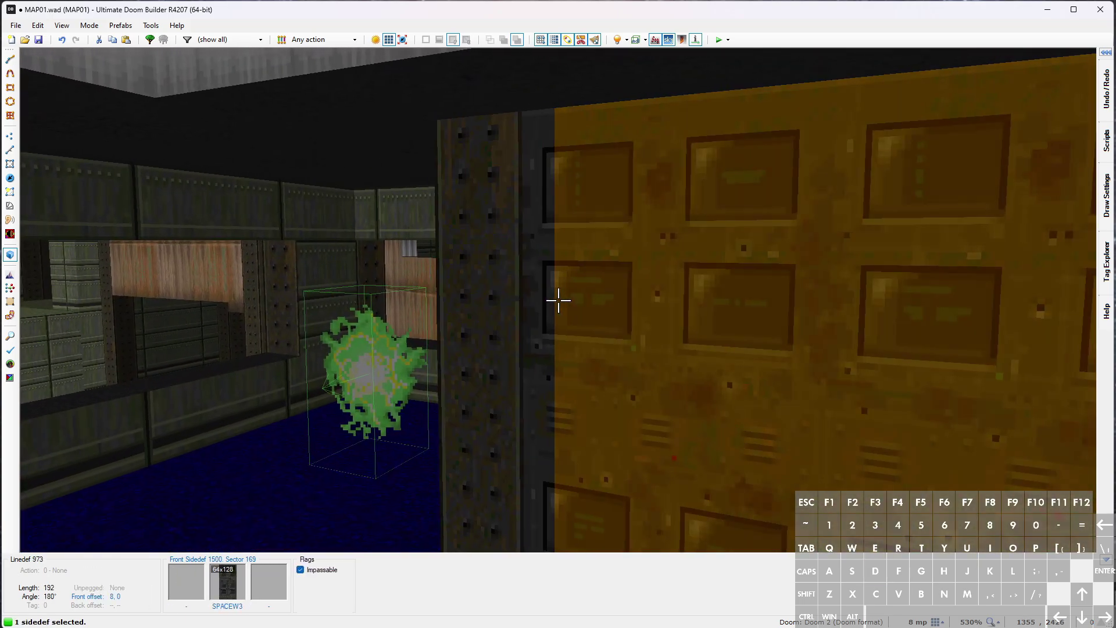
Give the two selected 8-unit wall pieces the DOORSTOP middle texture
left_click(559, 300)
right_click(558, 300)
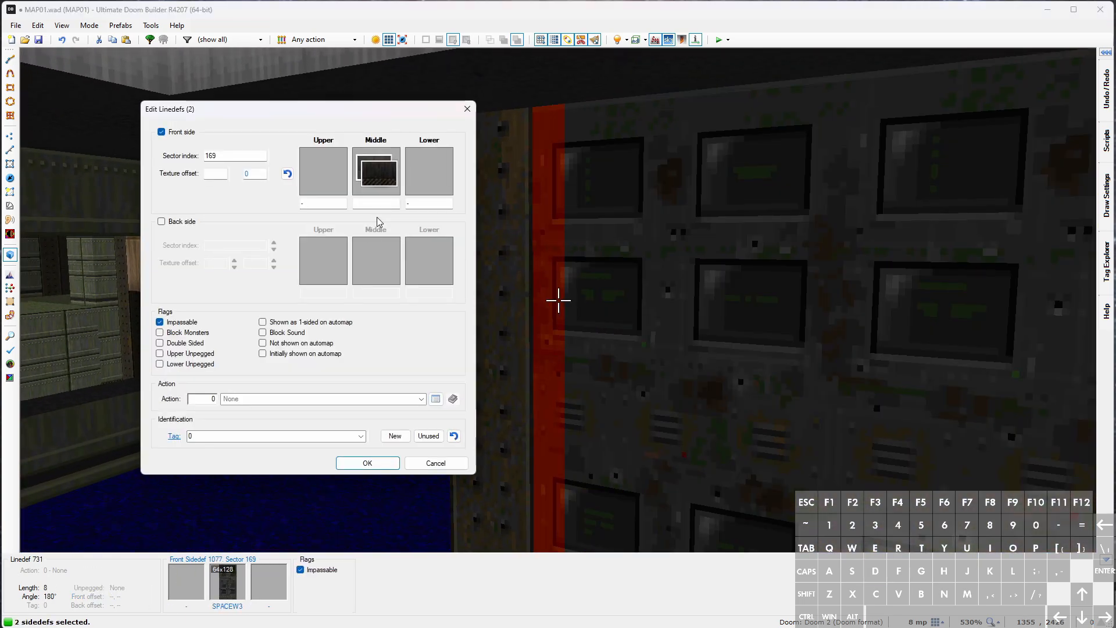
type("DOORSTOP")
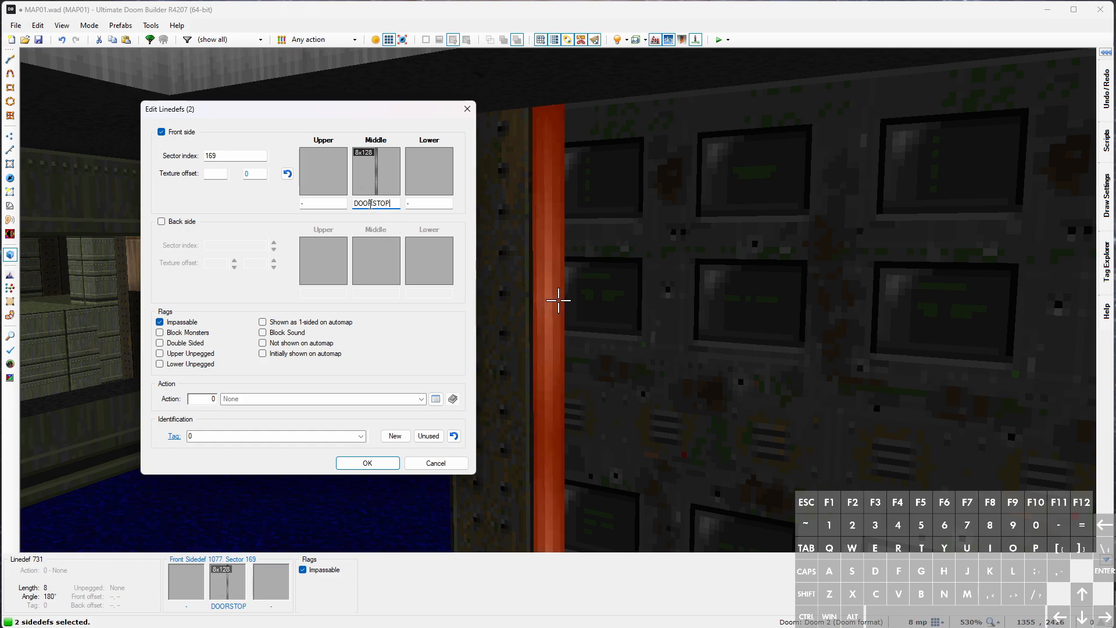
key("Return")
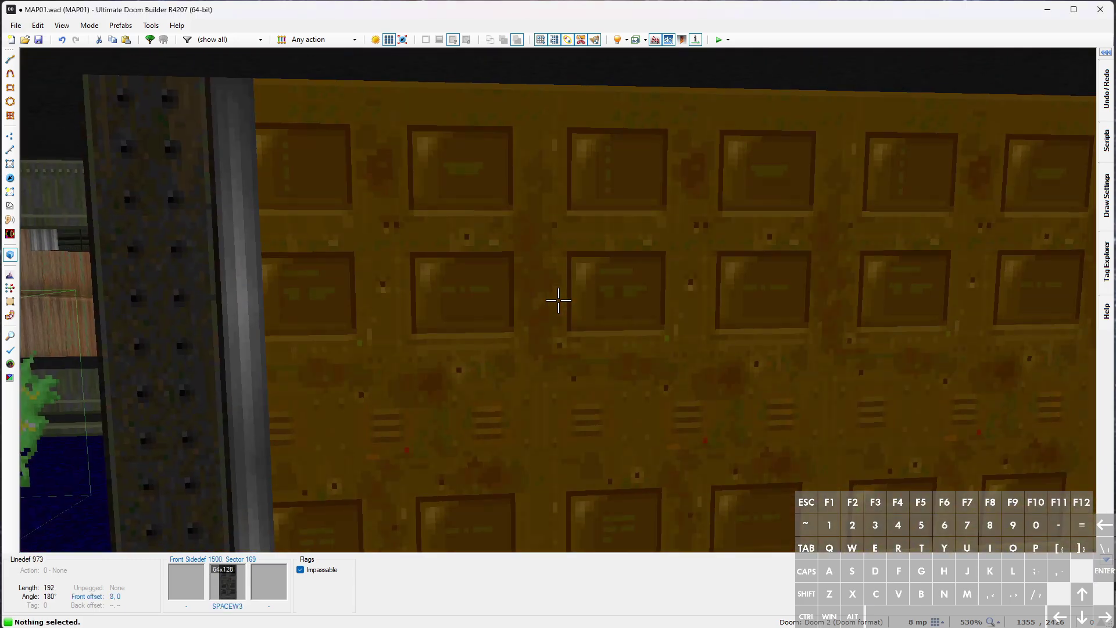
Review the SPACEW3 computer wall's properties unchanged and return to the top-down map
right_click(558, 299)
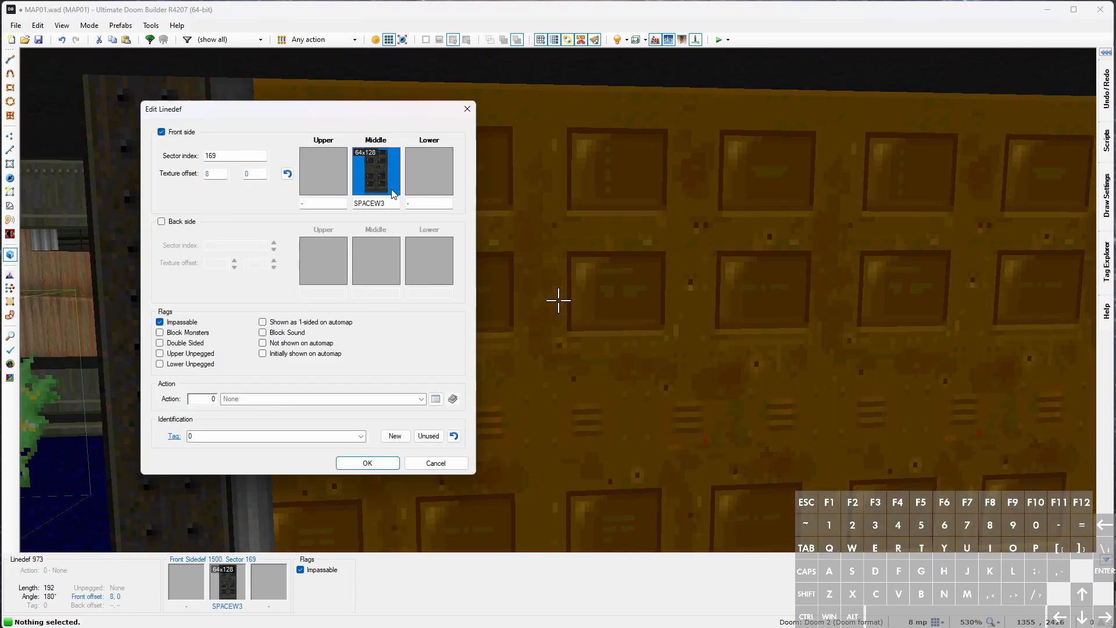
key("Return")
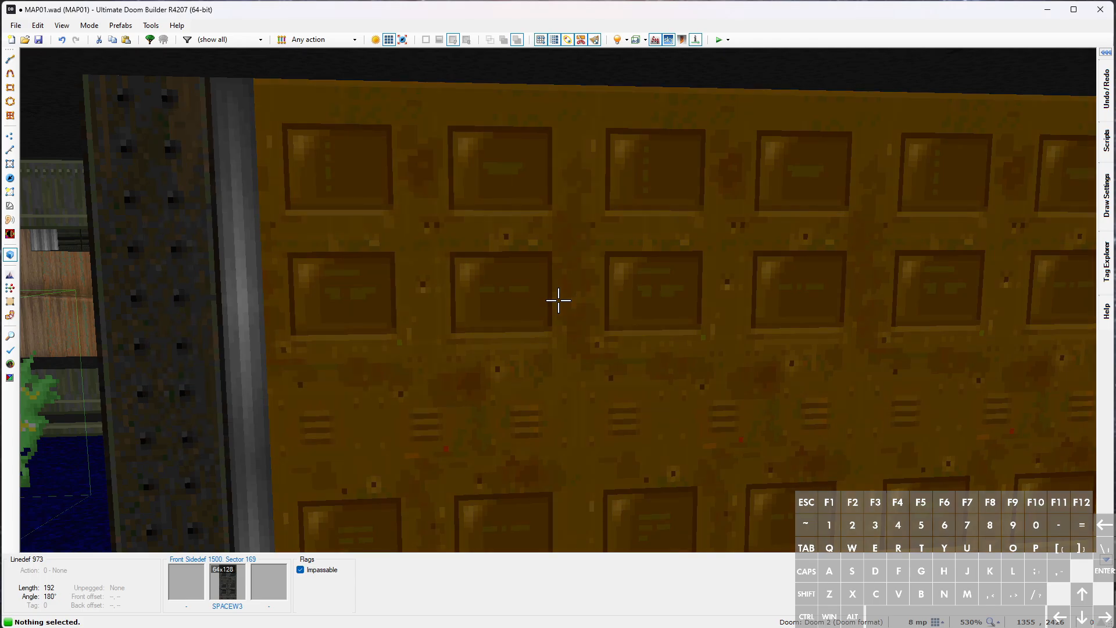
key("d")
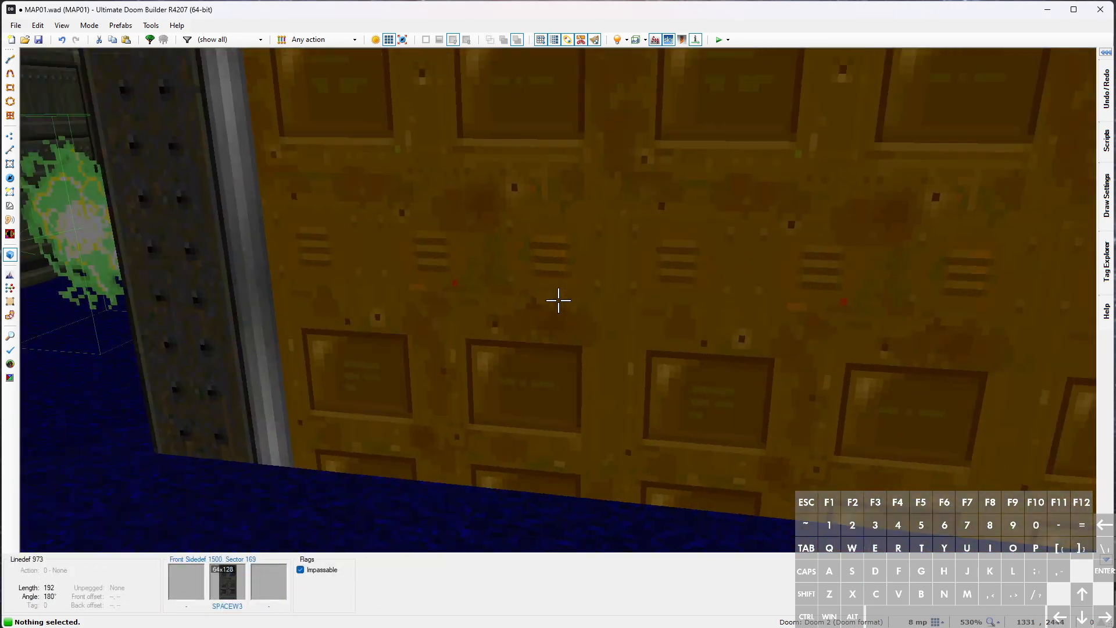
key("v")
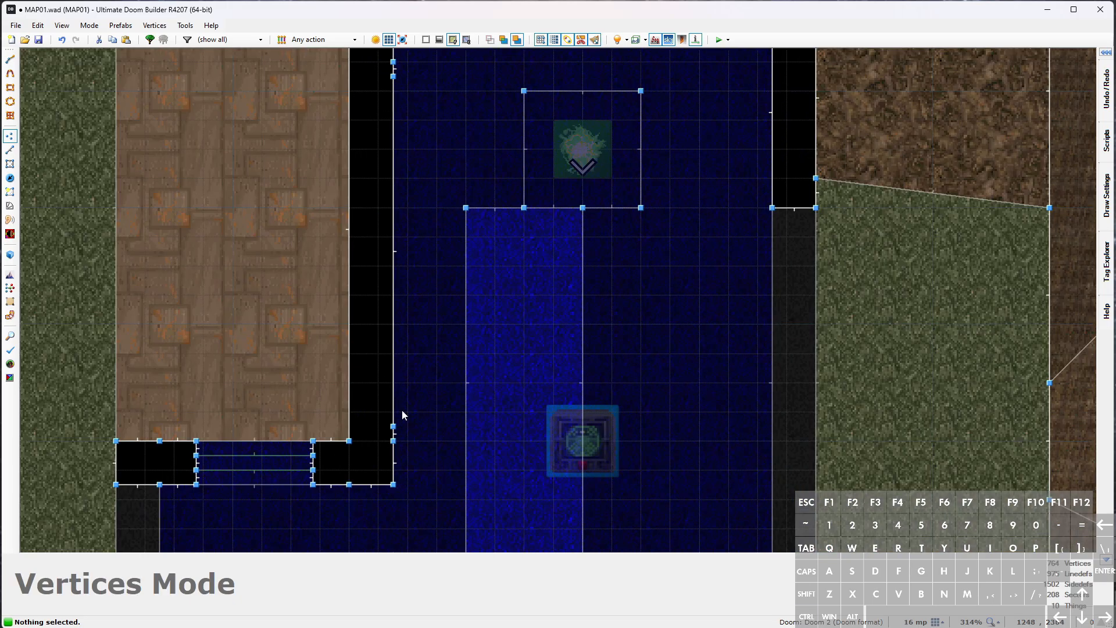
scroll(373, 258, "up", 1)
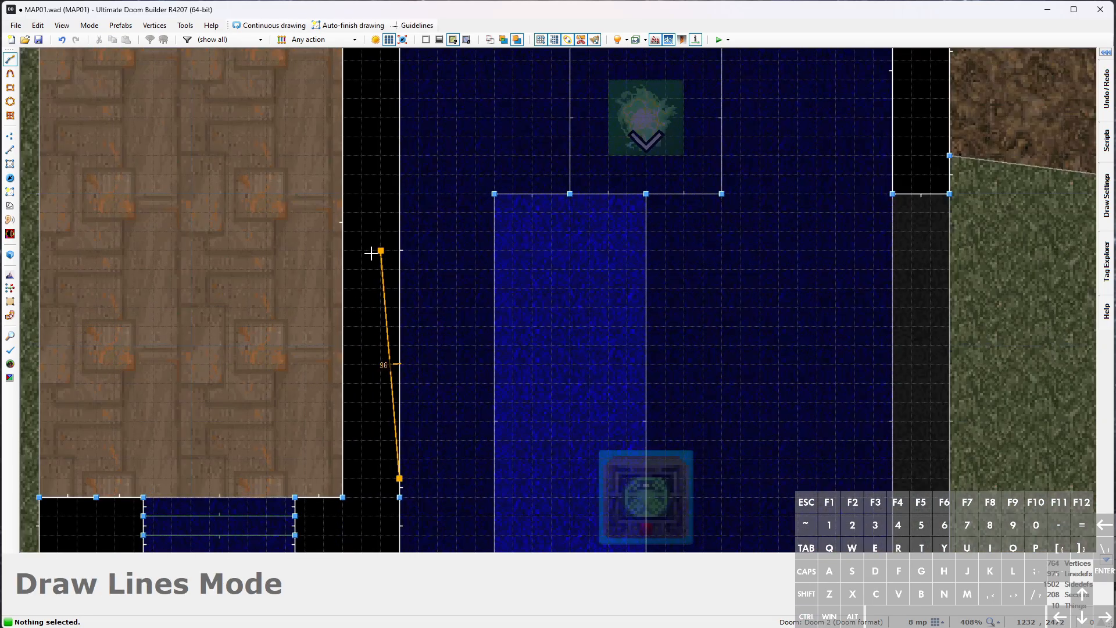
Finish the thin angled ledge outline against the computer wall and view it in 3D
middle_click_drag(364, 142, 421, 389)
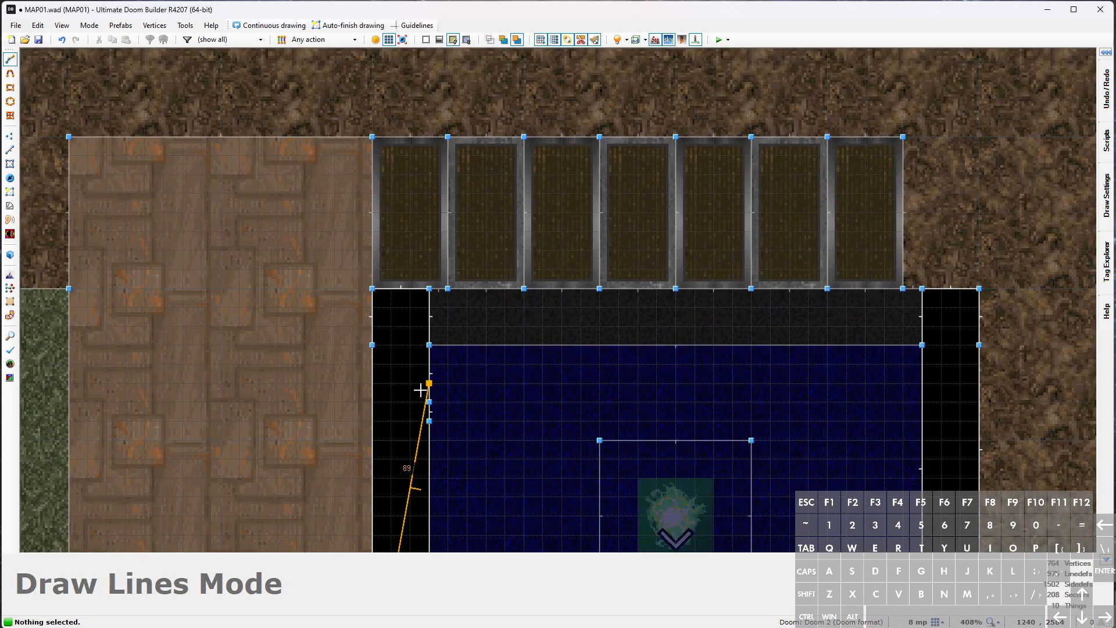
left_click(424, 419)
key("w")
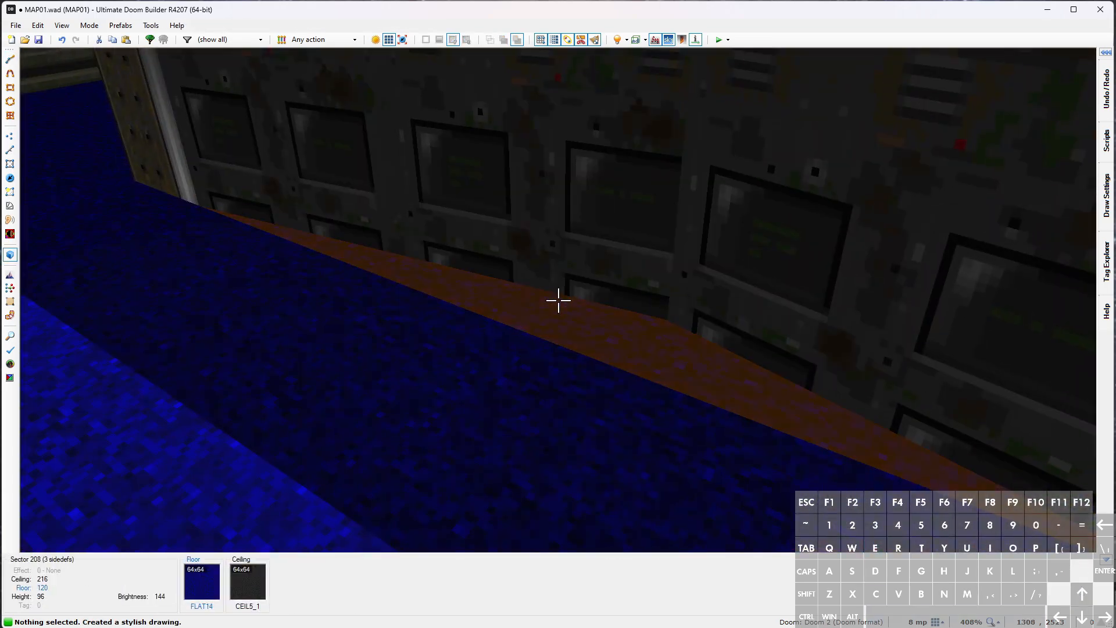
scroll(559, 300, "up", 5)
scroll(558, 300, "up", 3)
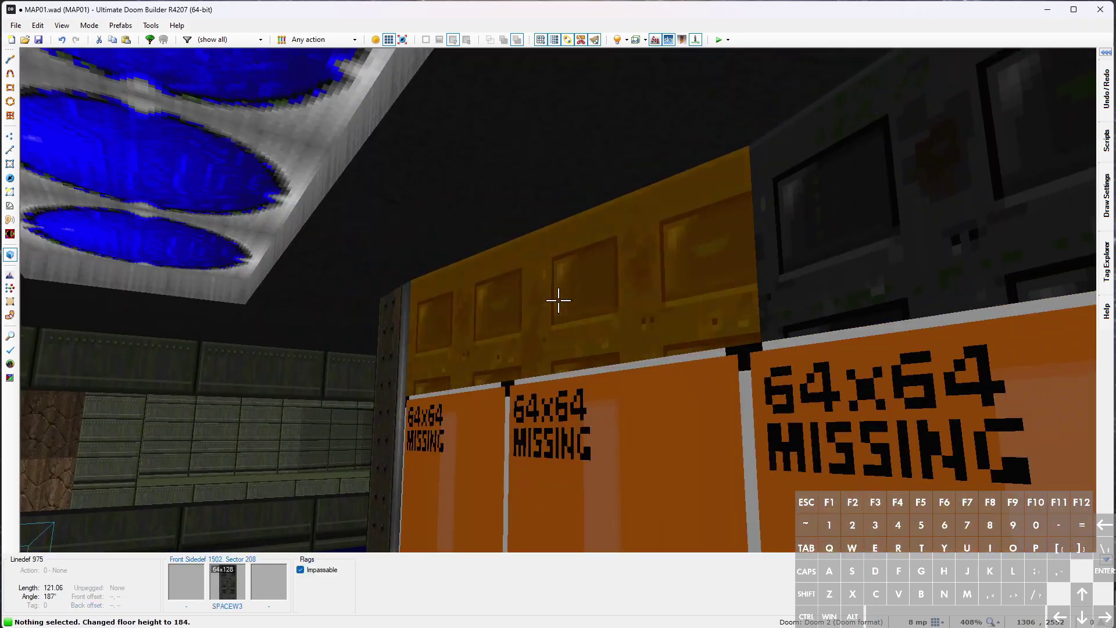
Paste SPACEW3 onto the ledge's lower walls and set its front upper texture to COMPSPAN
key("ctrl+c")
middle_click(558, 300)
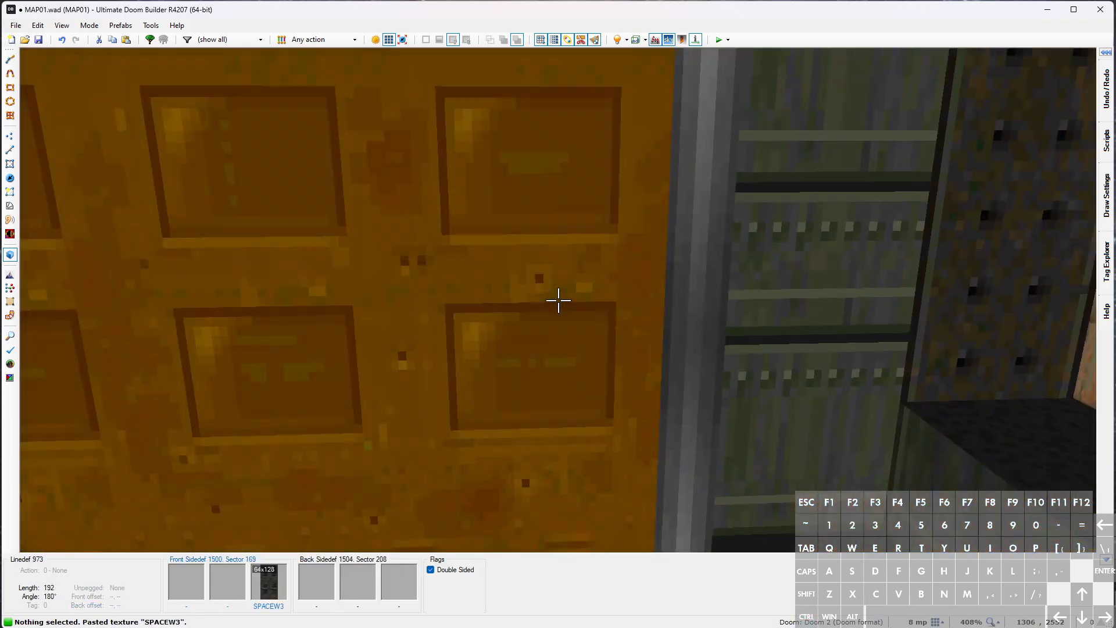
scroll(559, 300, "down", 1)
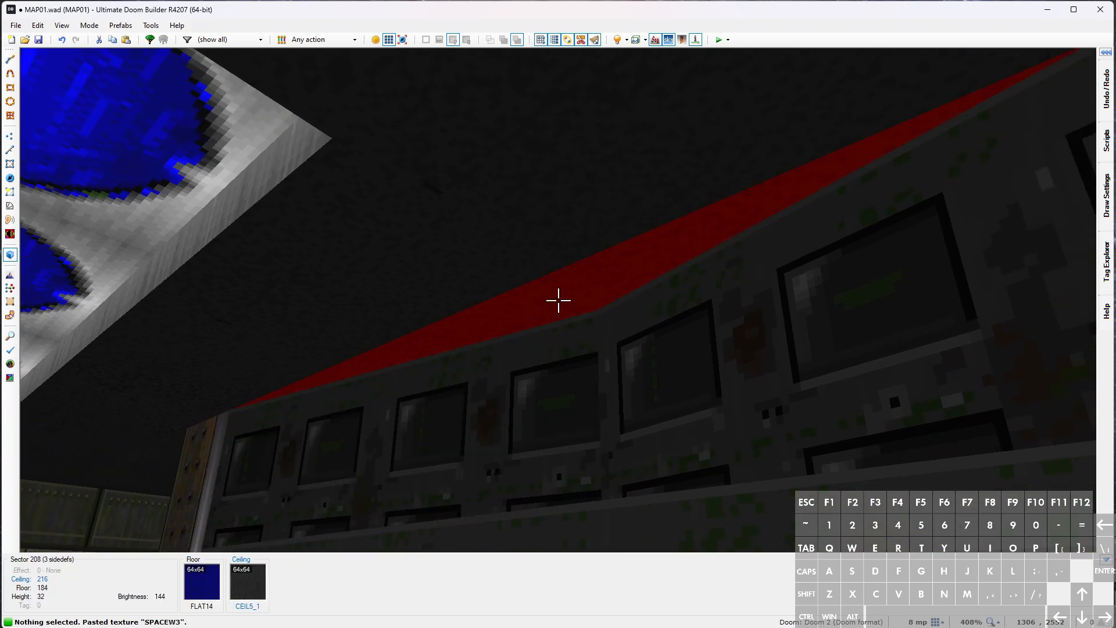
scroll(558, 300, "down", 3)
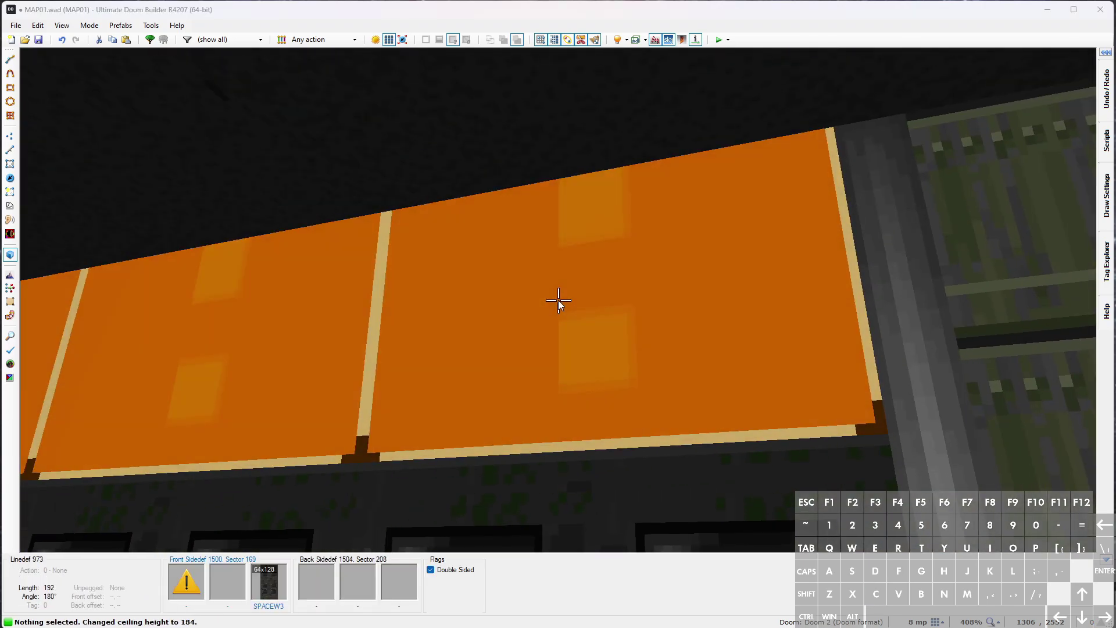
right_click(558, 300)
left_click(323, 172)
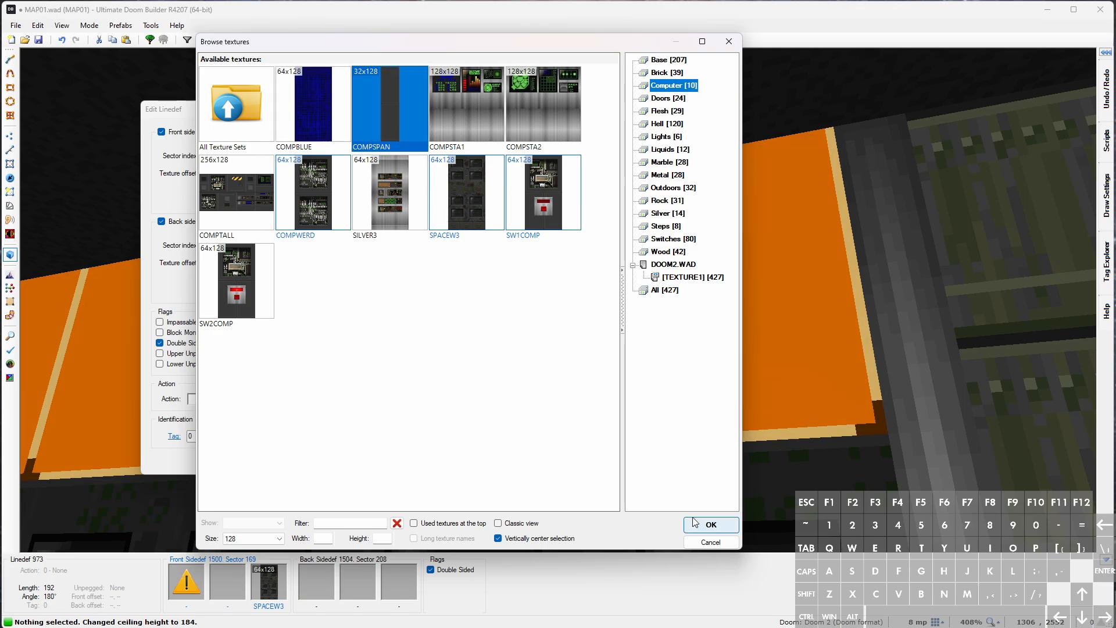
left_click(711, 524)
left_click(367, 462)
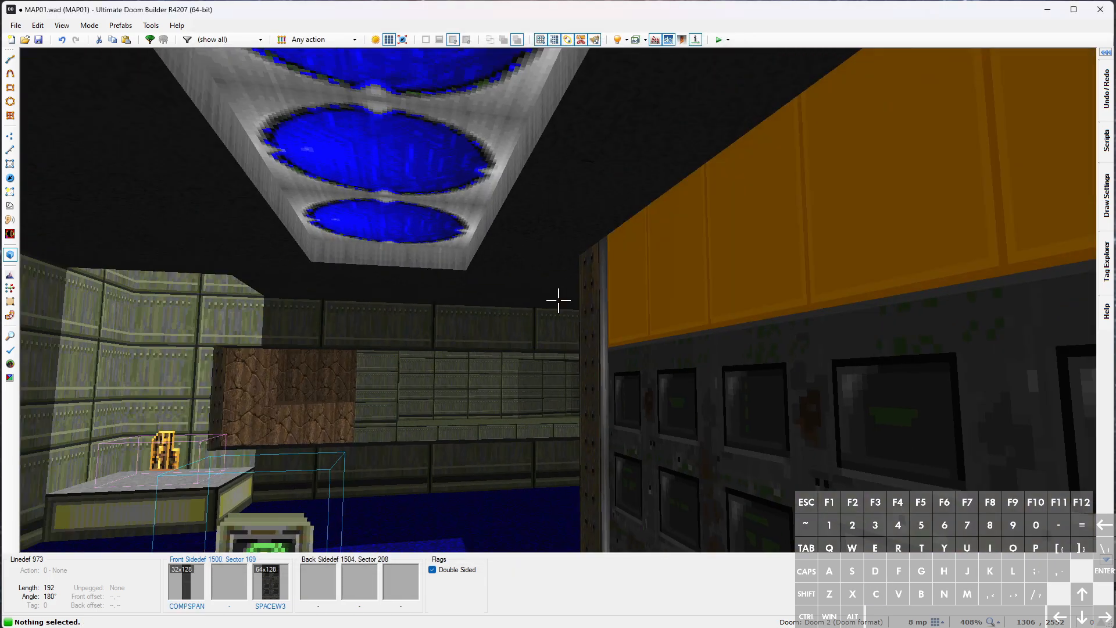
Walk around inspecting the raised ledge, then select its first angled edge in Linedefs mode
key("w")
key("w")
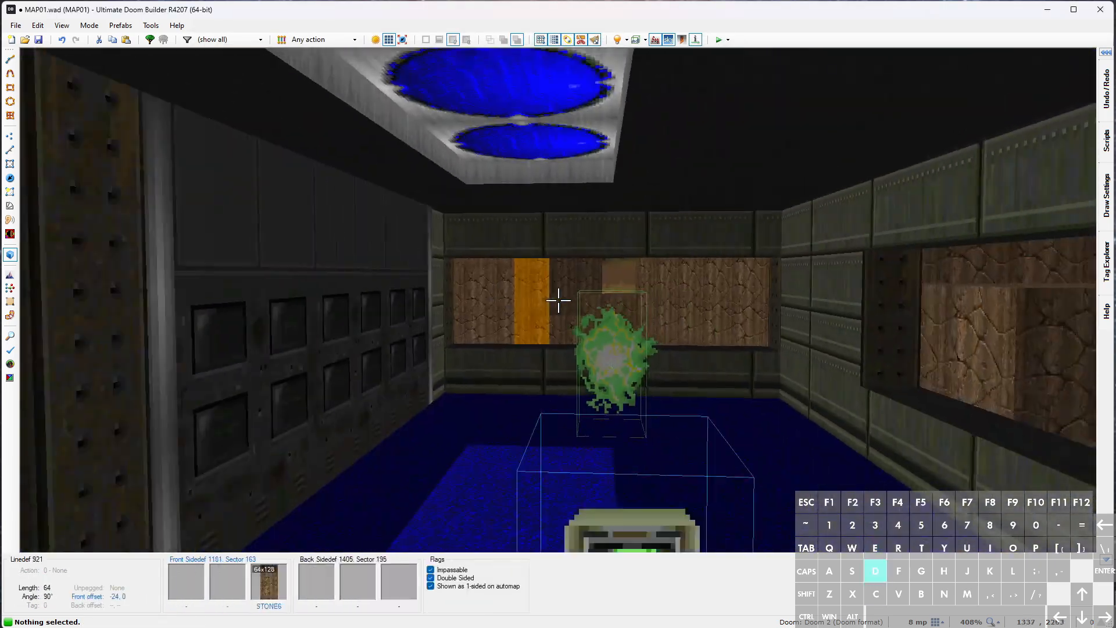
key("w")
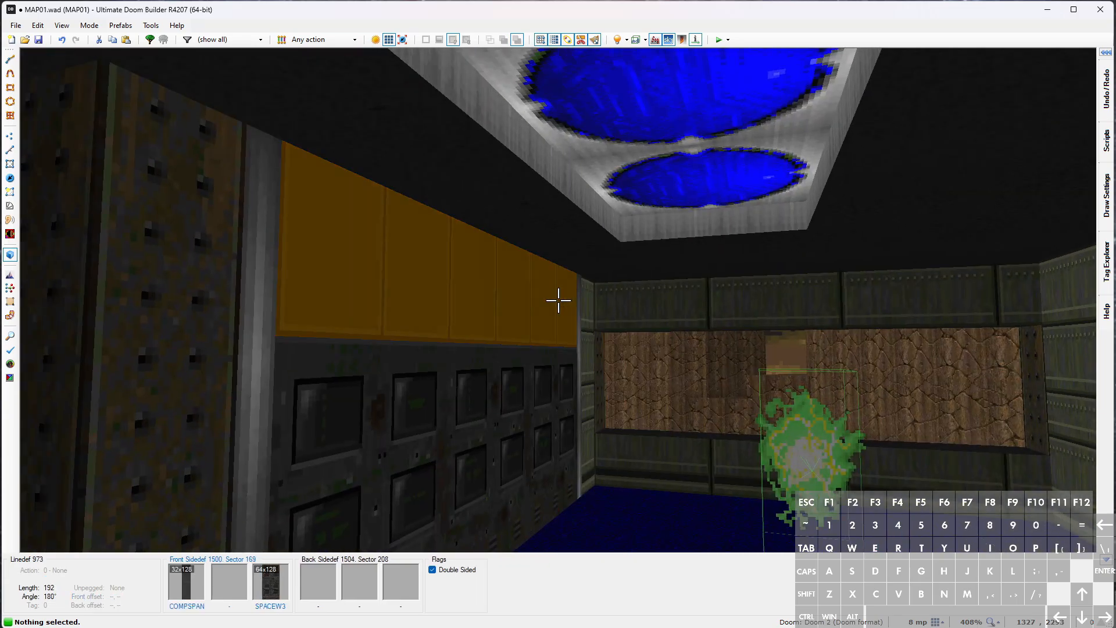
key("w")
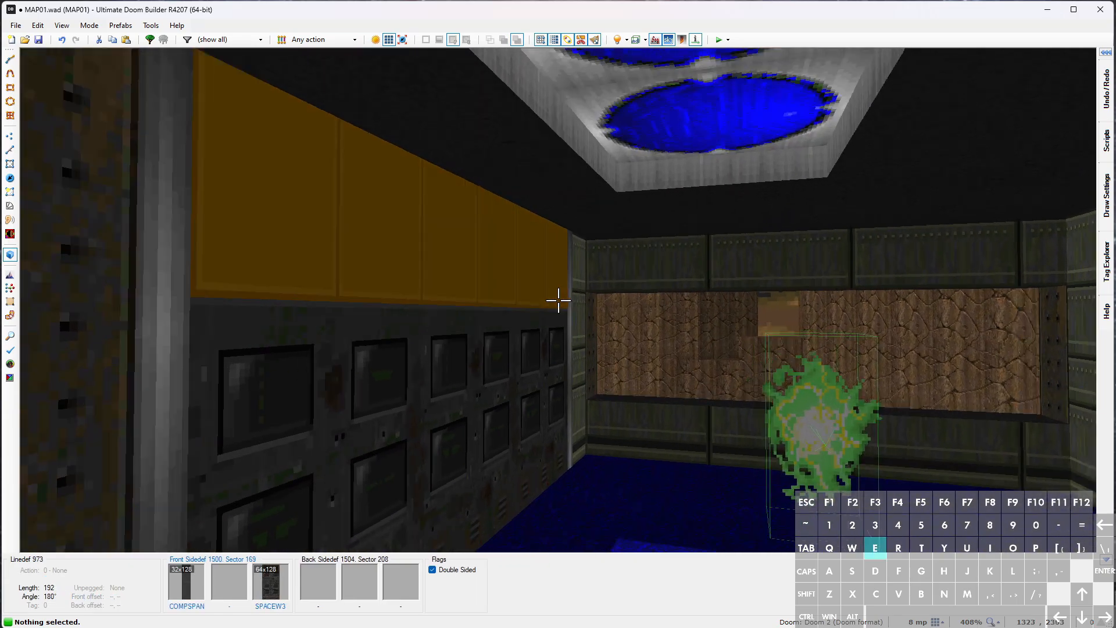
key("w")
key("l")
left_click(495, 178)
Flag both angled ledge edges as Not shown on automap and check the ledge in 3D
left_click(494, 260)
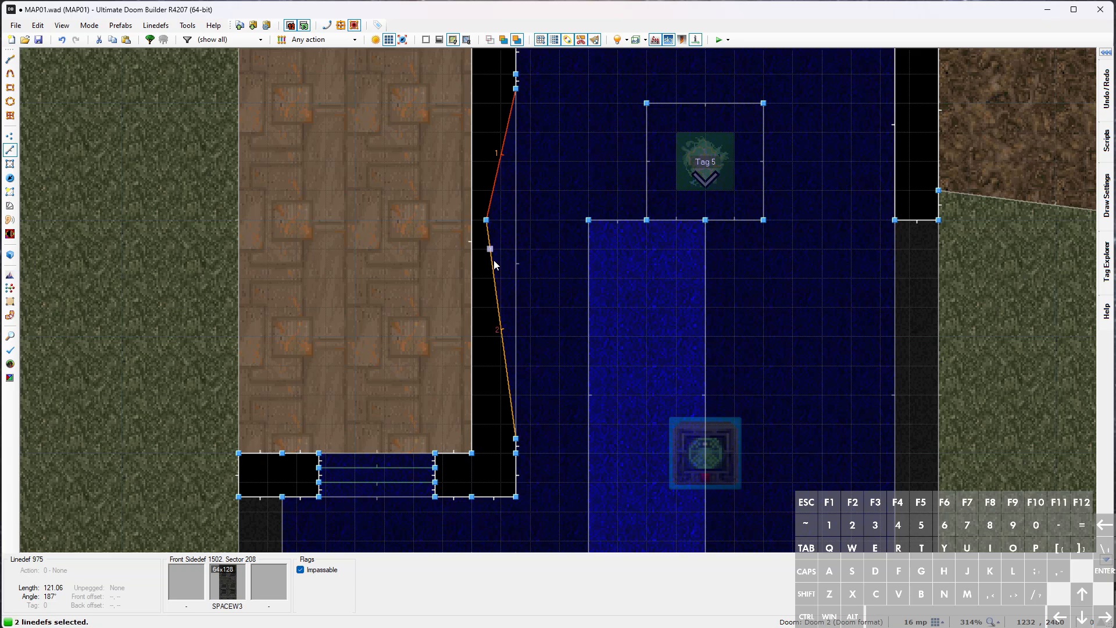
right_click(494, 260)
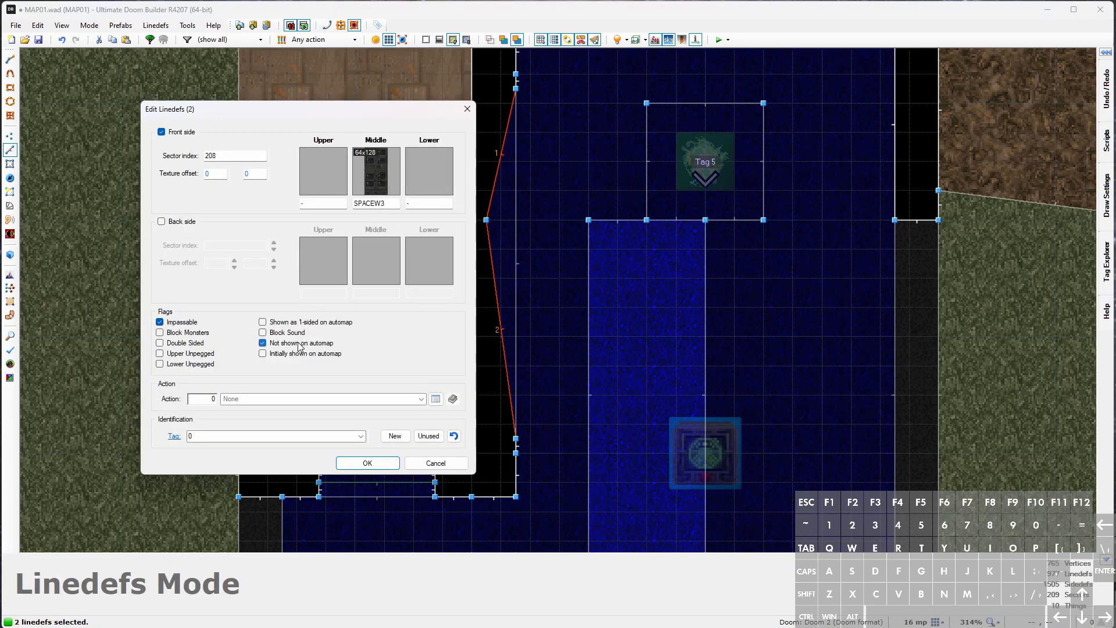
left_click(367, 463)
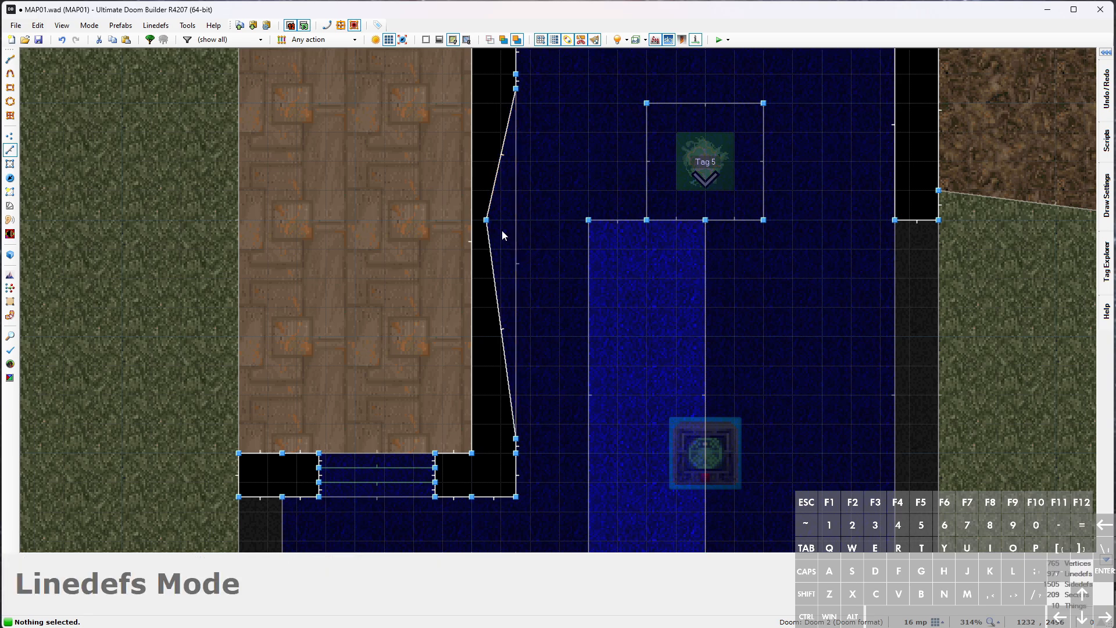
key("w")
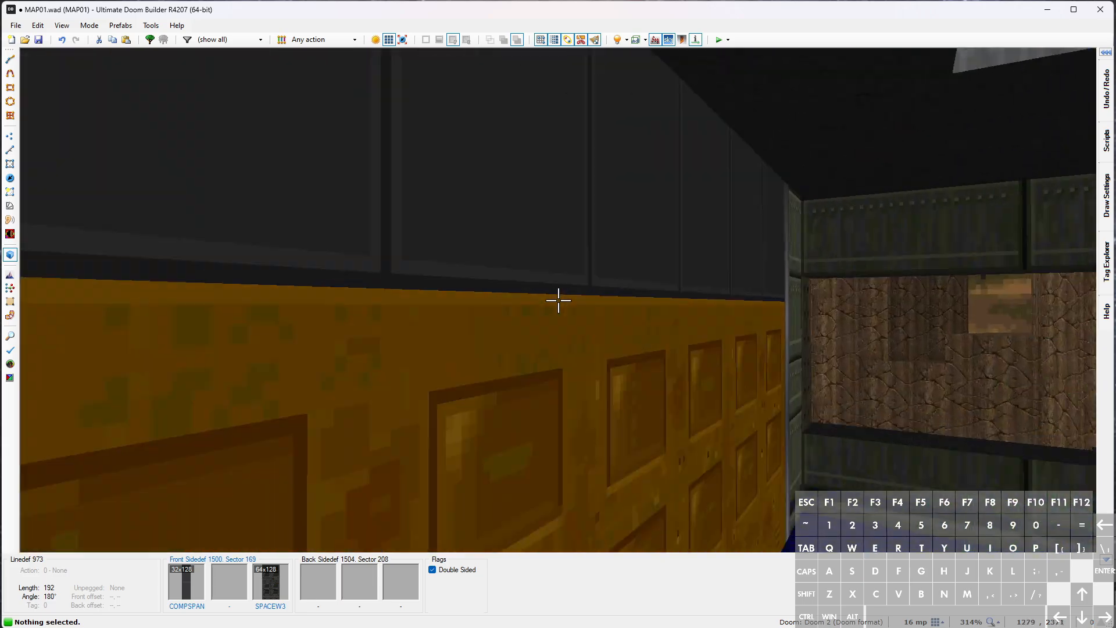
key("w")
Make the ledge's front wall Impassable and Shown as 1-sided on automap, then look around in 3D
right_click(514, 128)
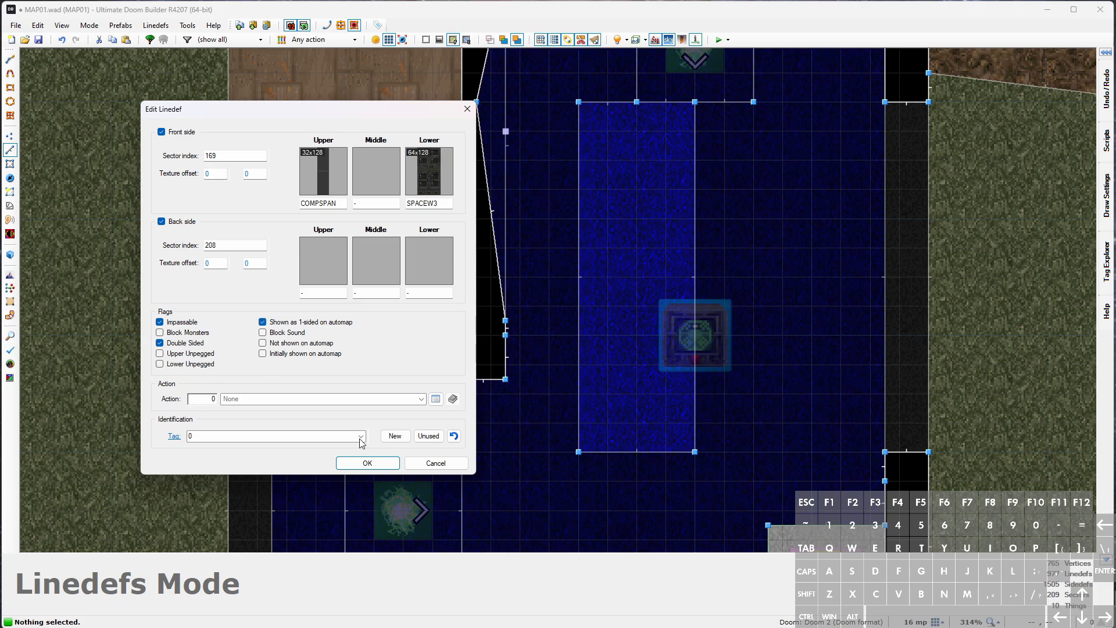
left_click(366, 463)
key("w")
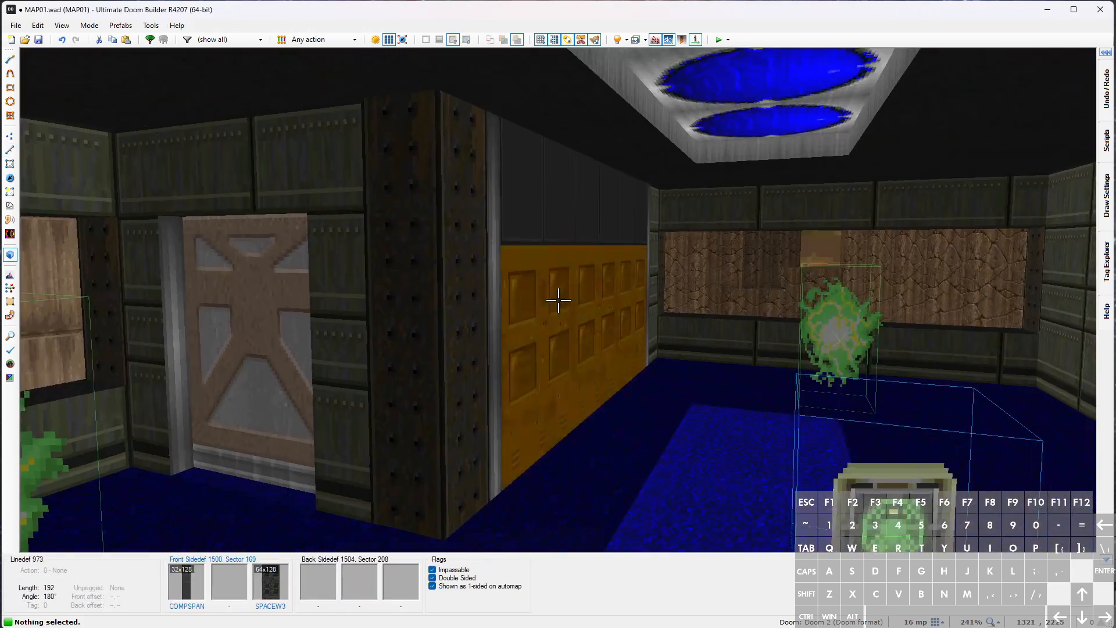
key("w")
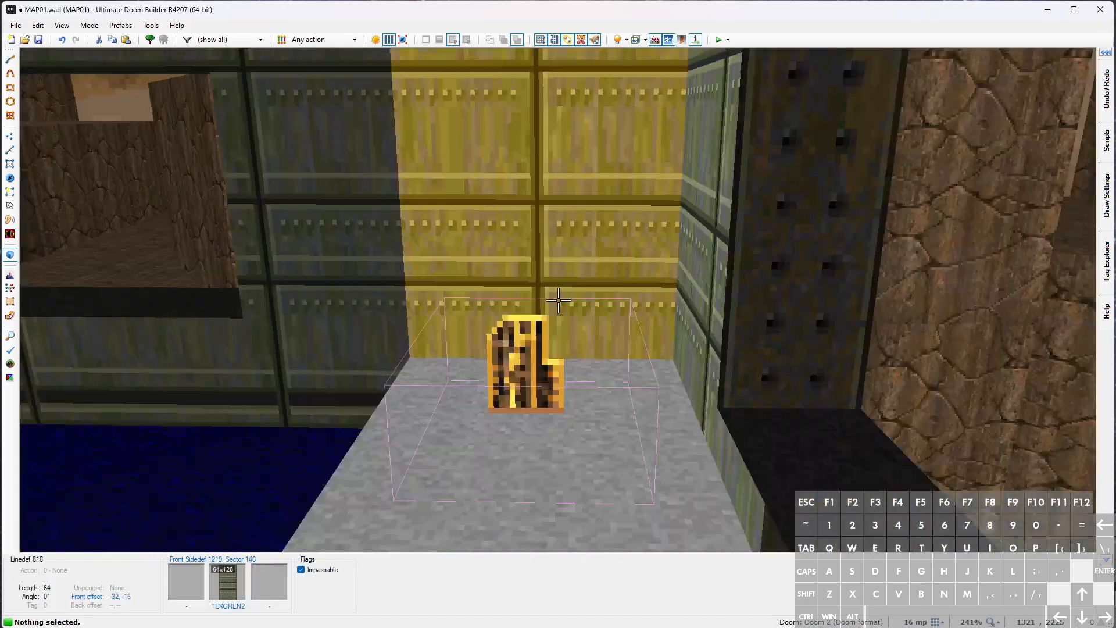
Fly through the level in 3D over to the metal walls near the cliffs
key("w")
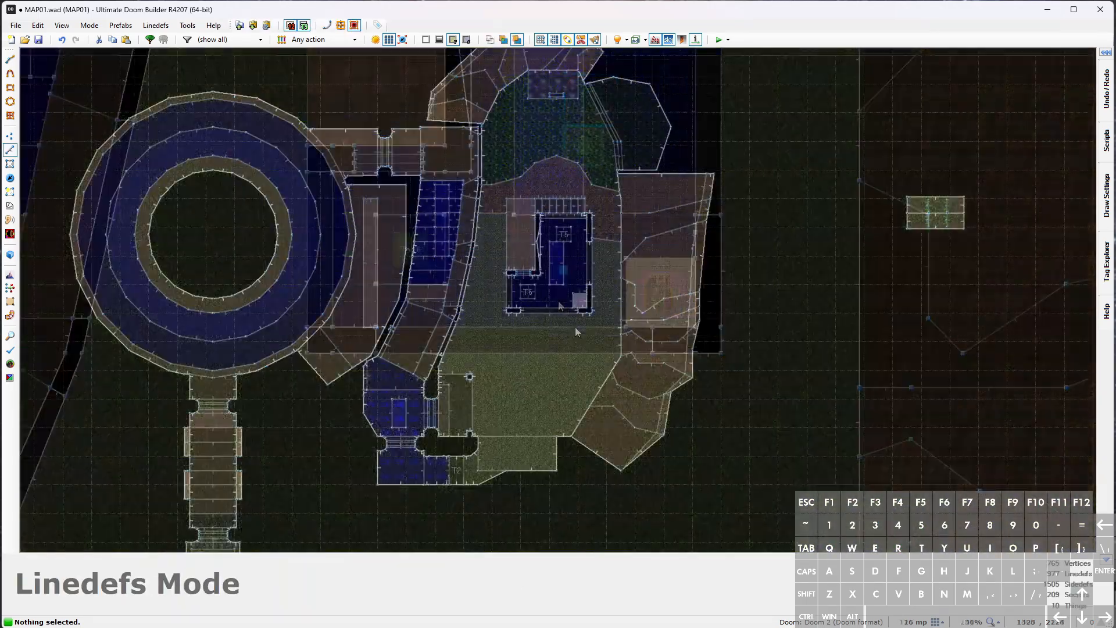
key("w")
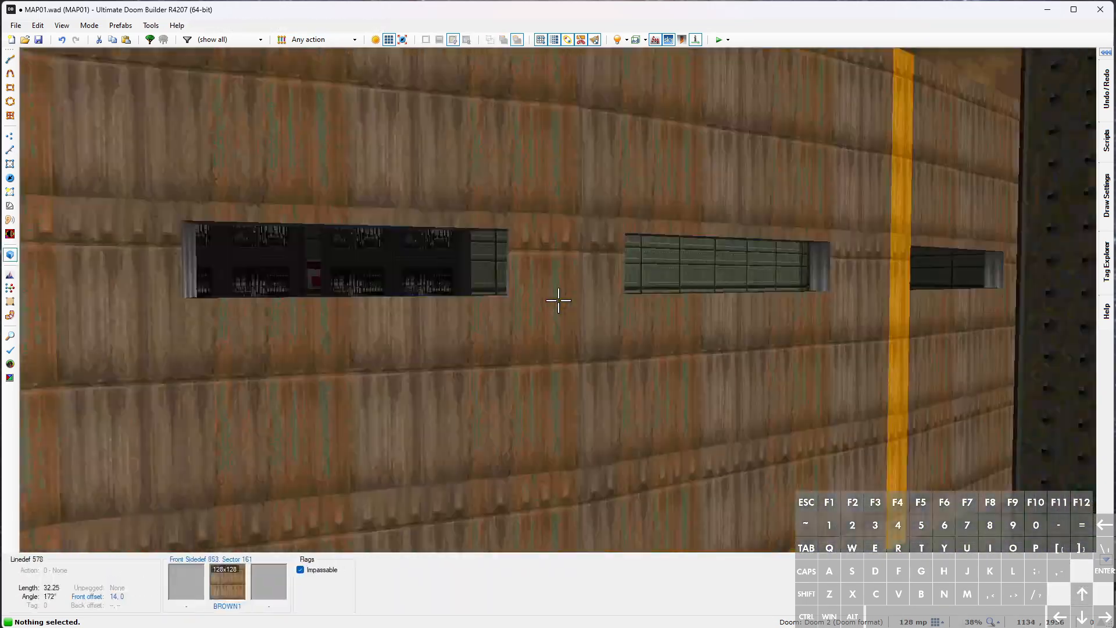
key("w")
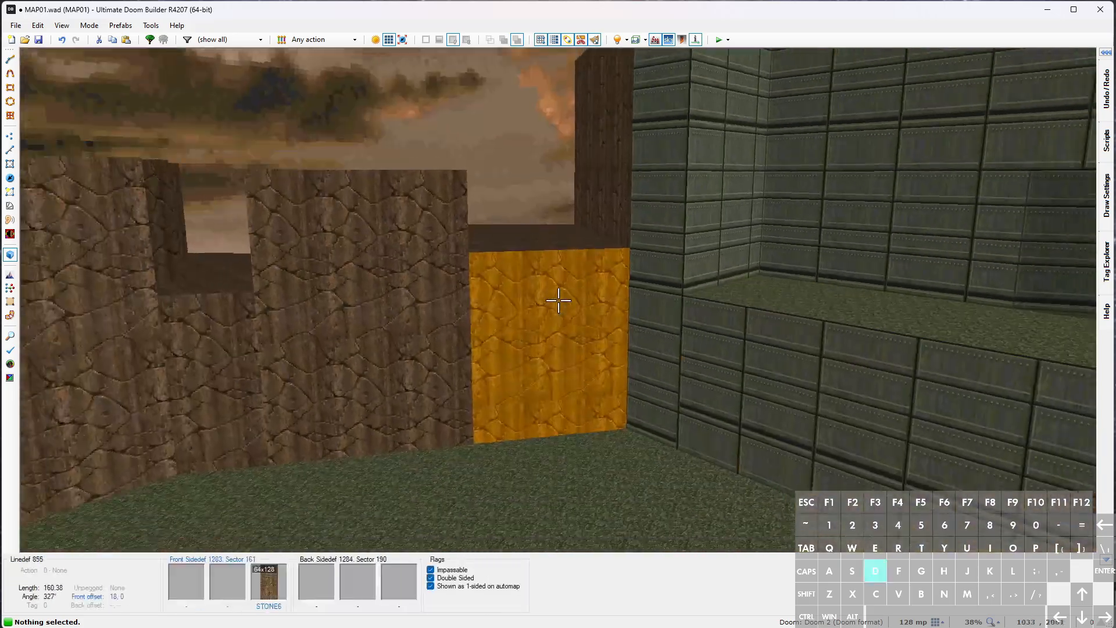
key("w")
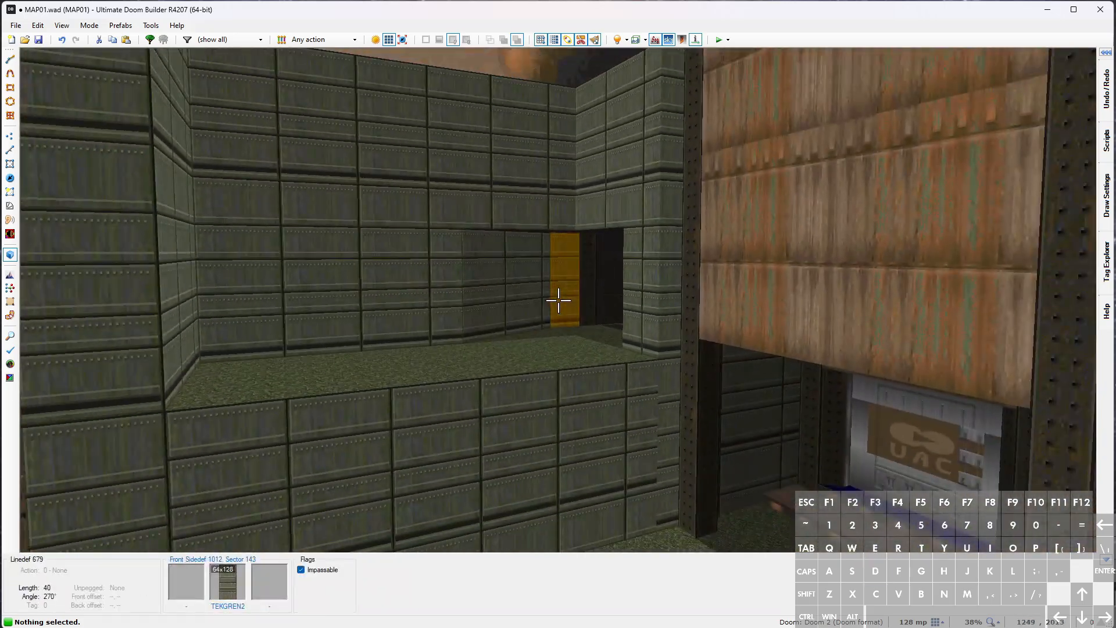
key("w")
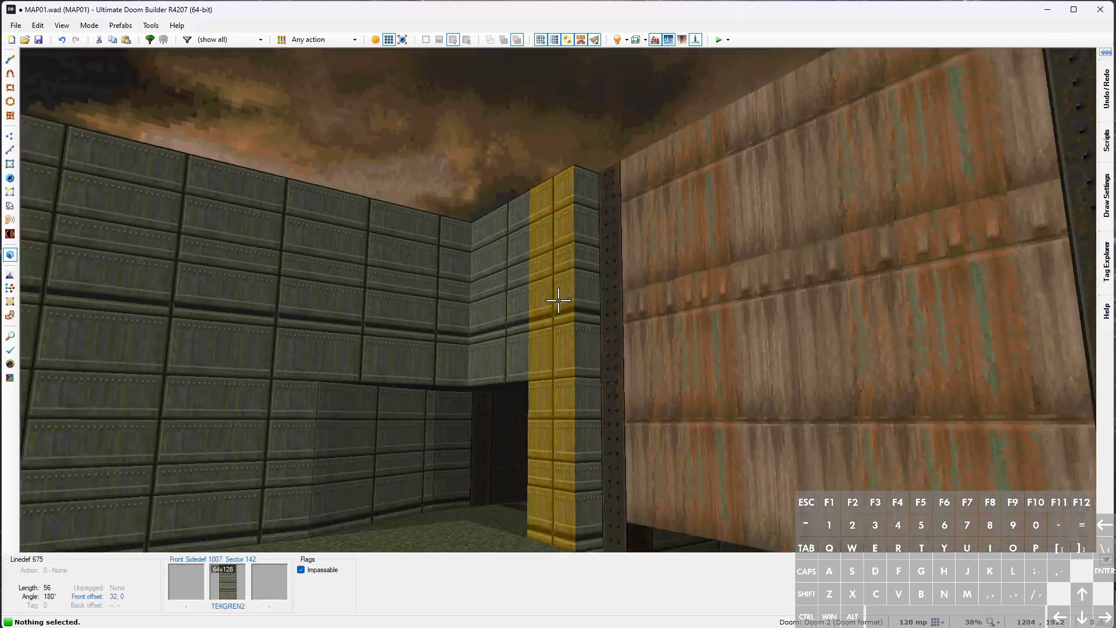
key("w")
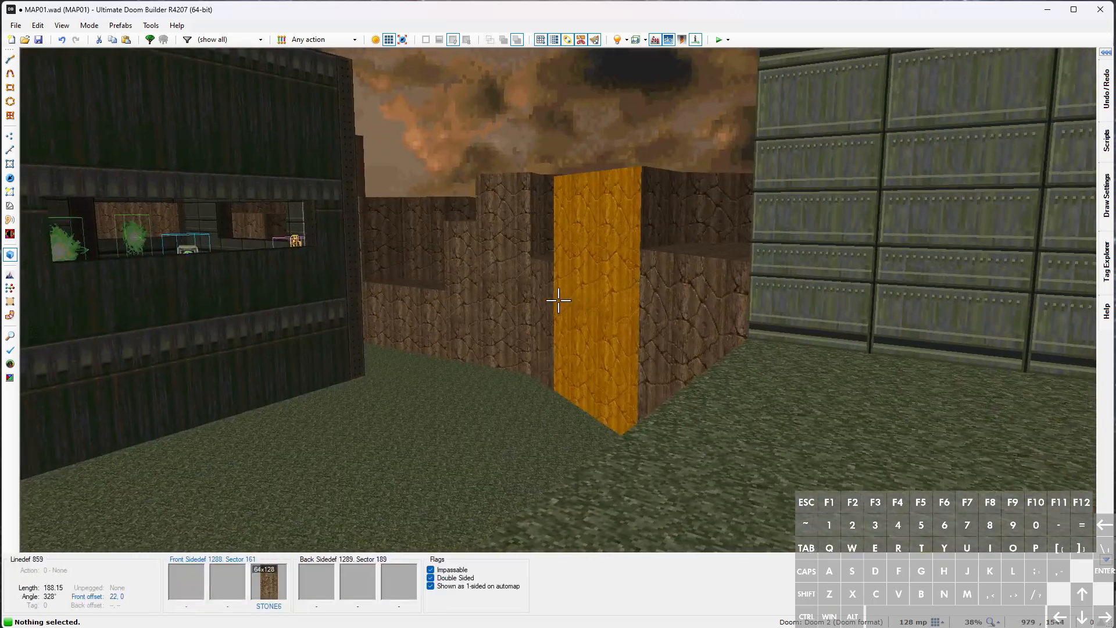
key("w")
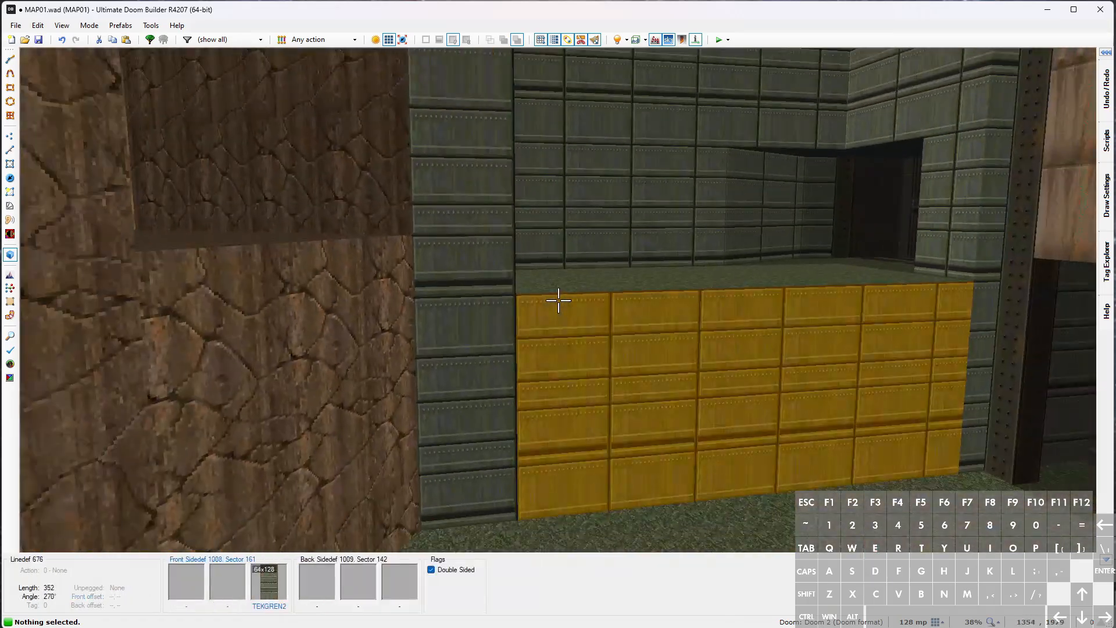
key("w")
key("s")
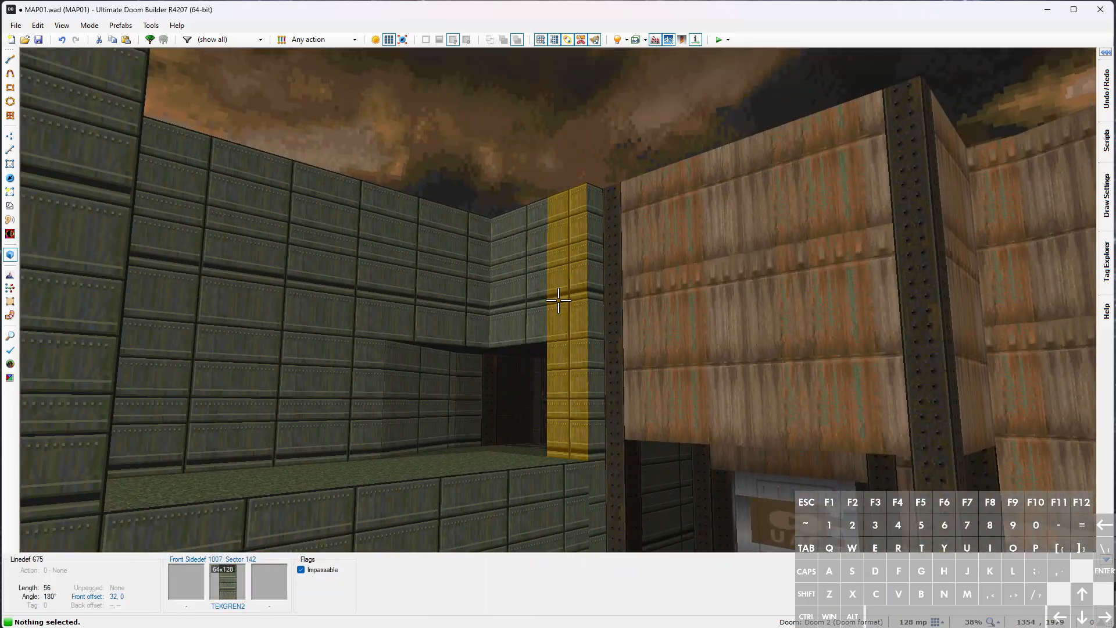
key("w")
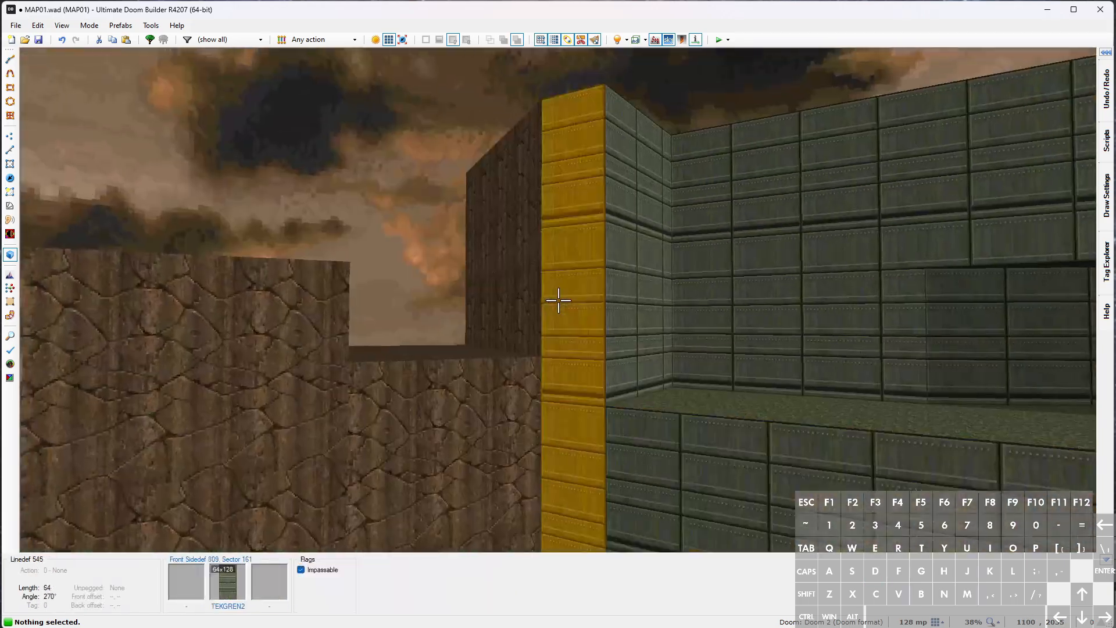
Copy STONE6 and paste it over the thin, wide and doorway-side metal walls
key("w")
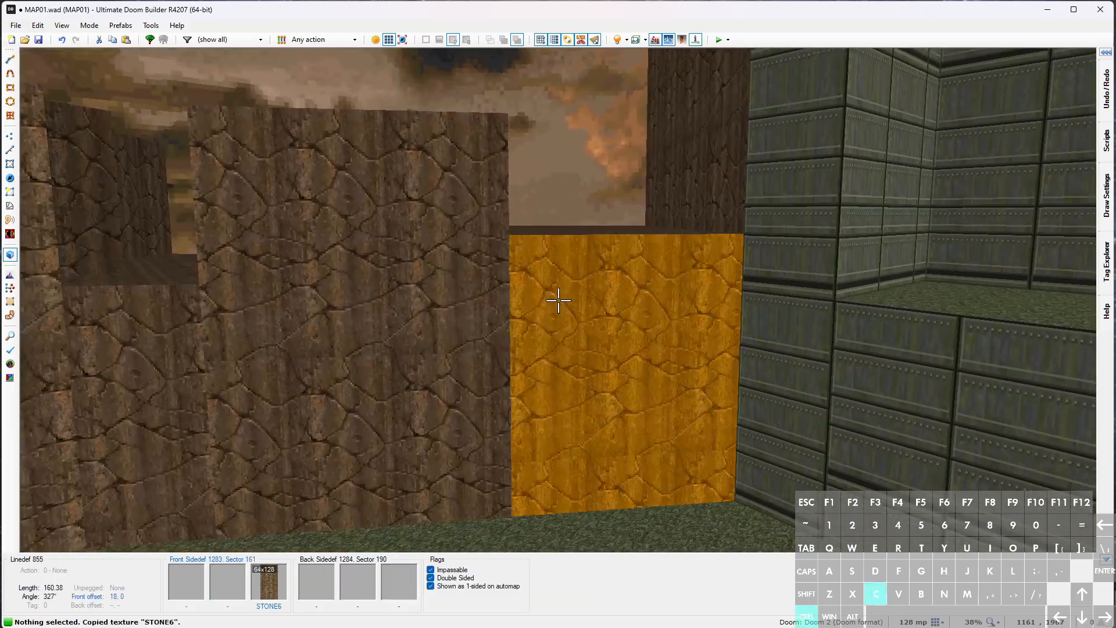
middle_click(559, 300)
key("s")
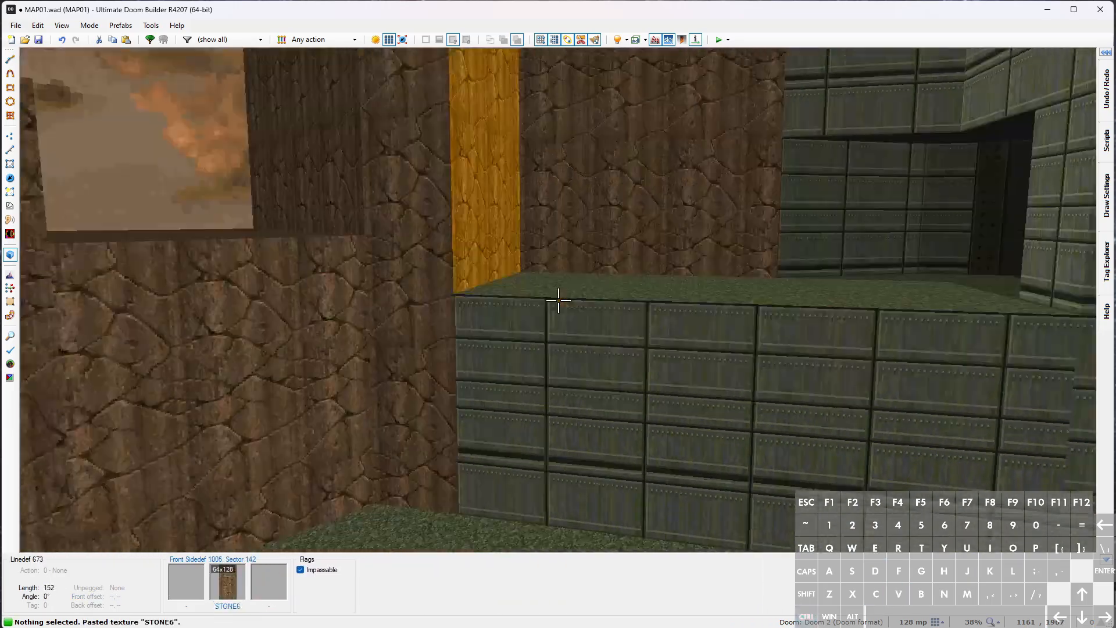
key("d")
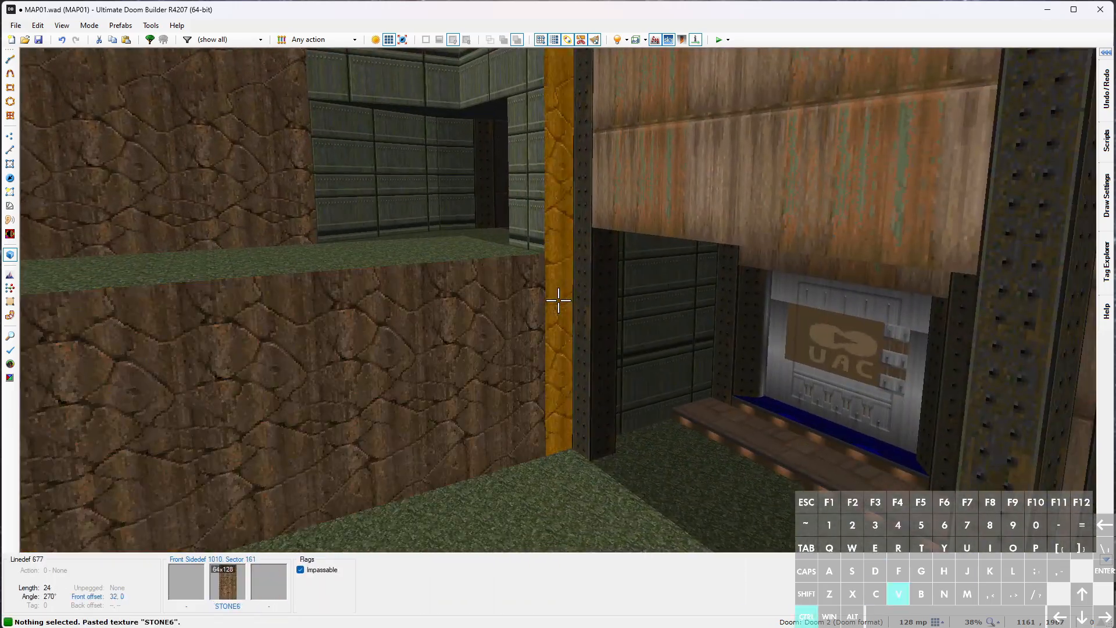
key("w")
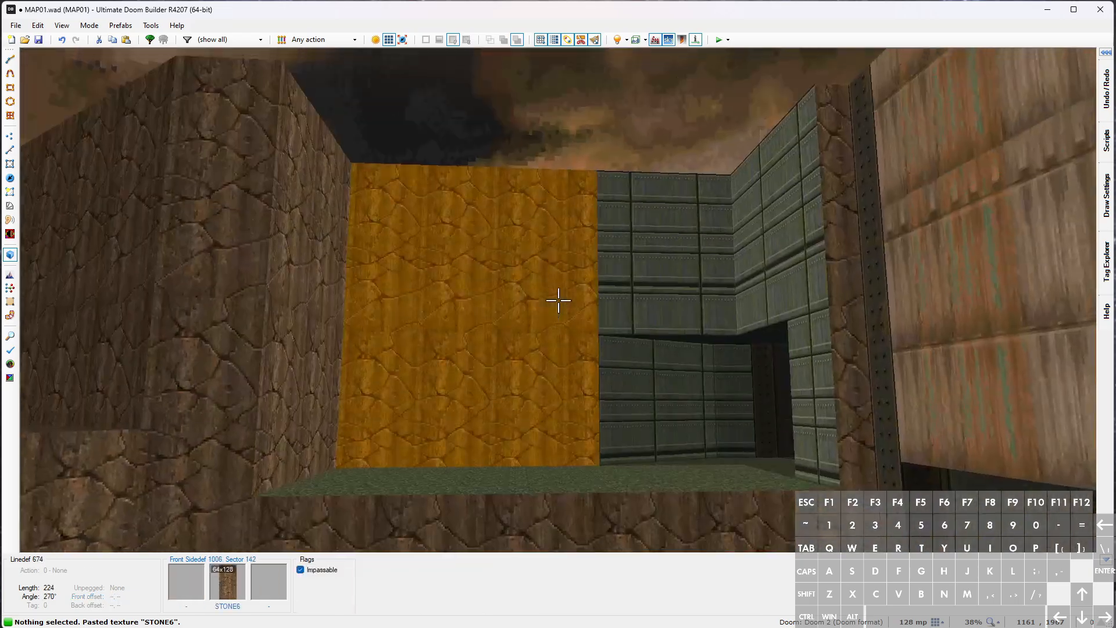
key("w")
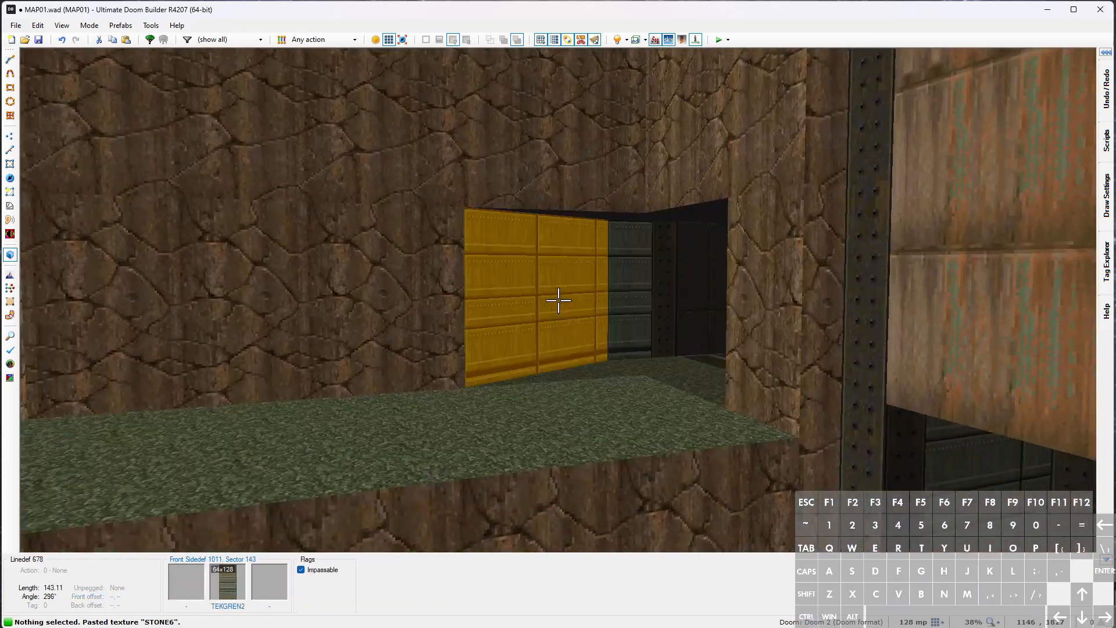
key("w")
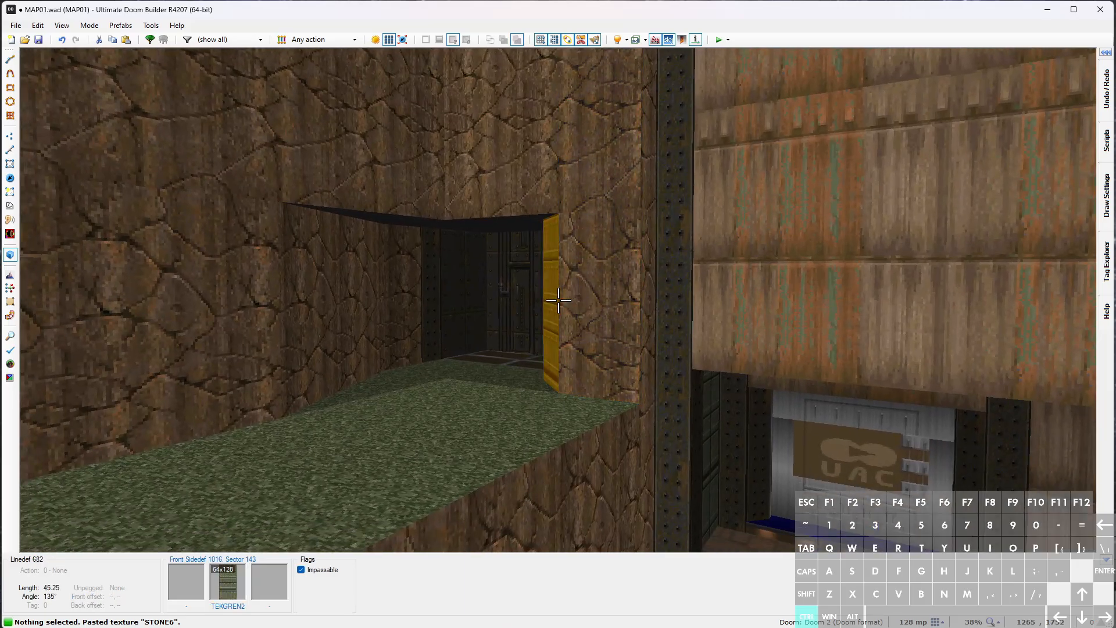
key("e")
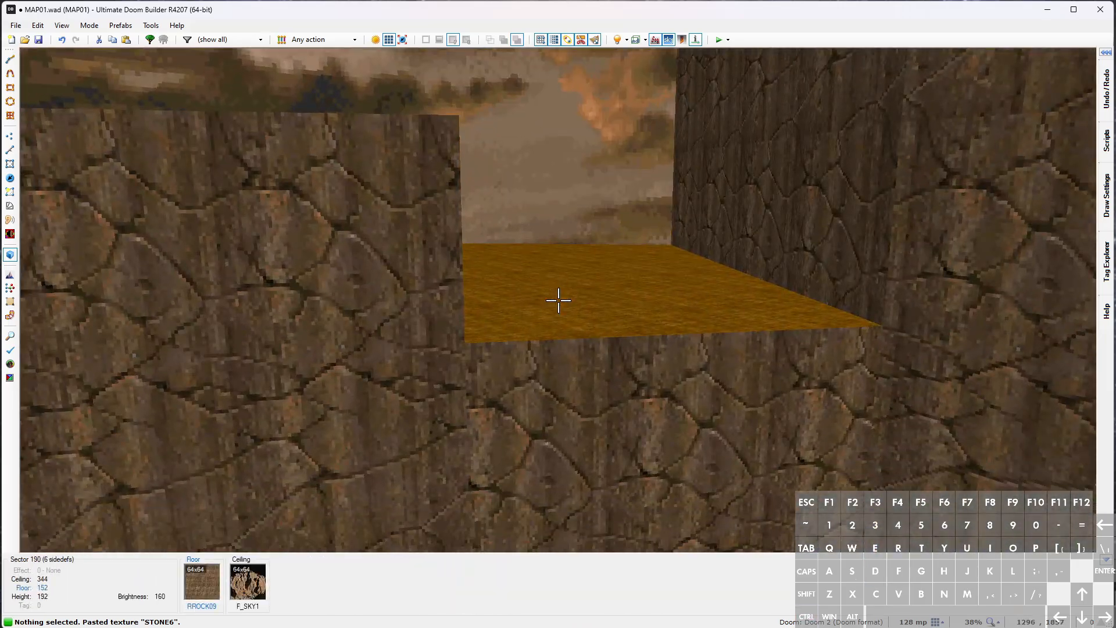
Paste the RROCK09 rock flat onto the floor beyond the doorway and return to the 2D map
key("ctrl+c")
key("ctrl+v")
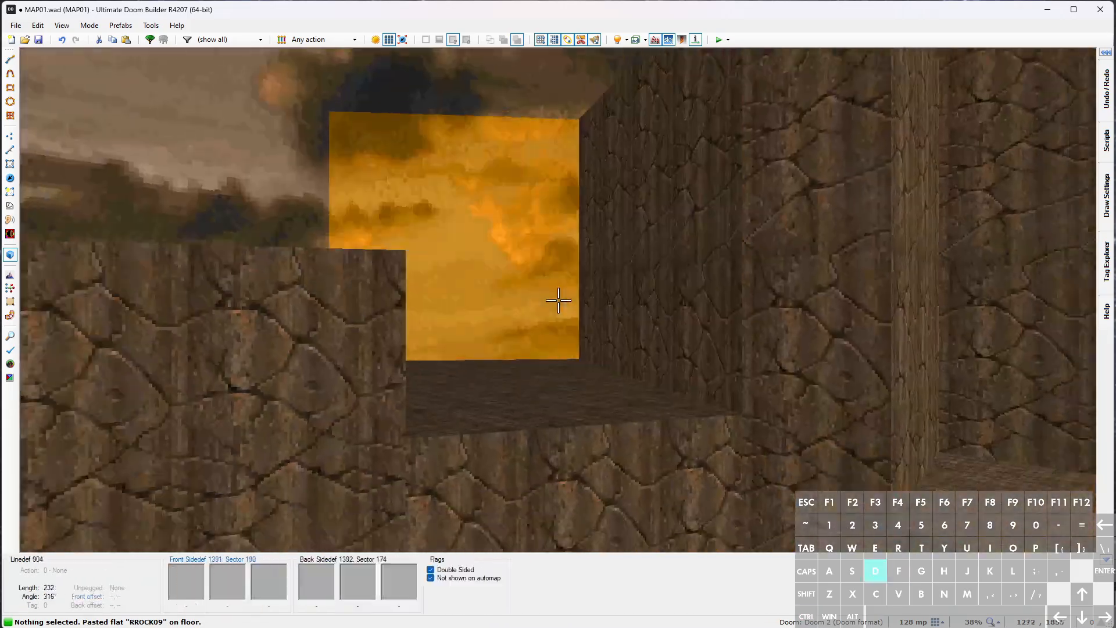
key("d")
key("w")
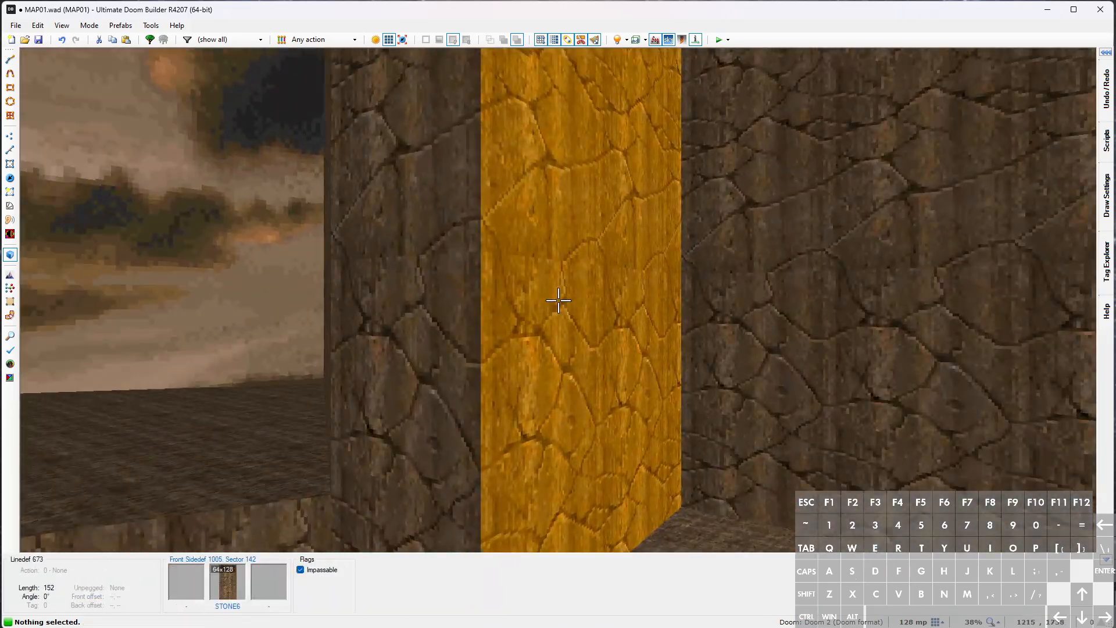
key("w")
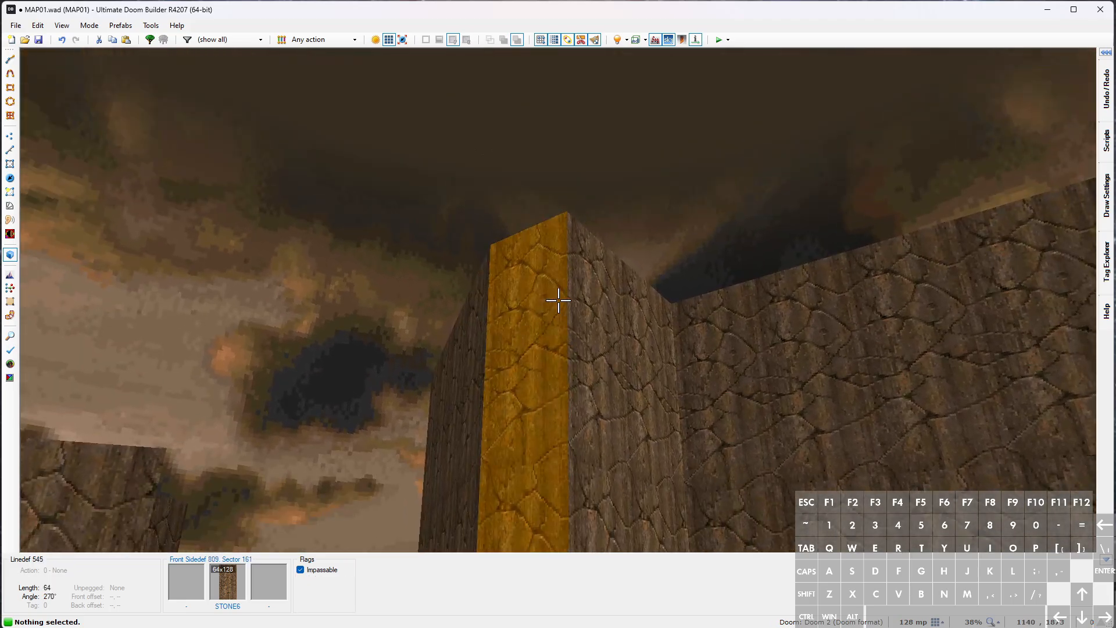
key("q")
scroll(601, 342, "up", 3)
scroll(601, 342, "up", 4)
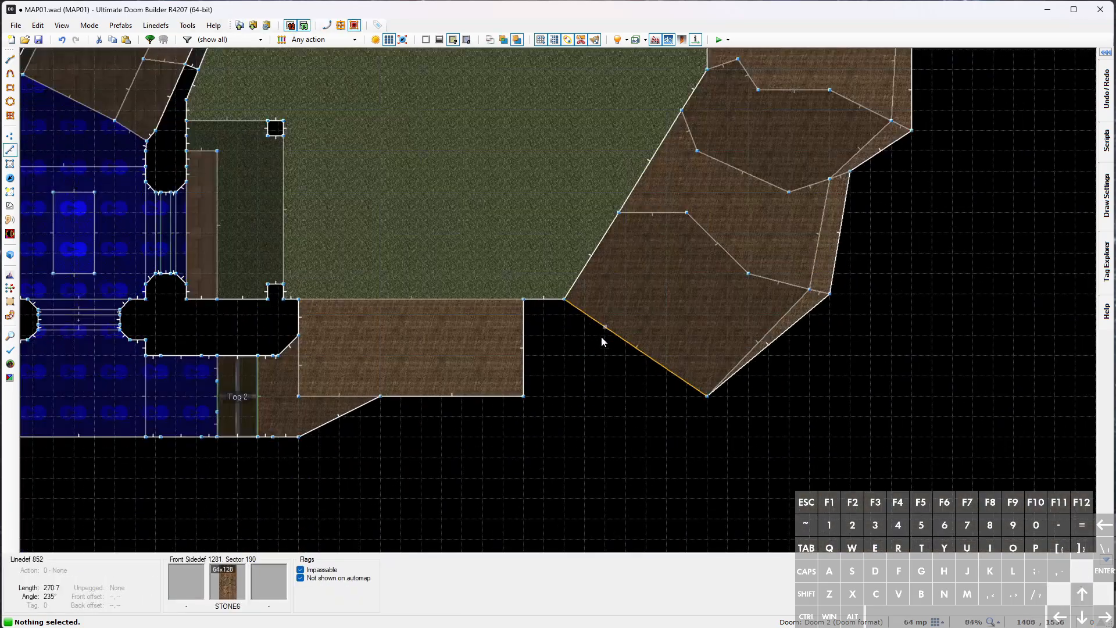
Draw a closed outline below the brown rectangular area to create a new cliff sector
key("ctrl+d")
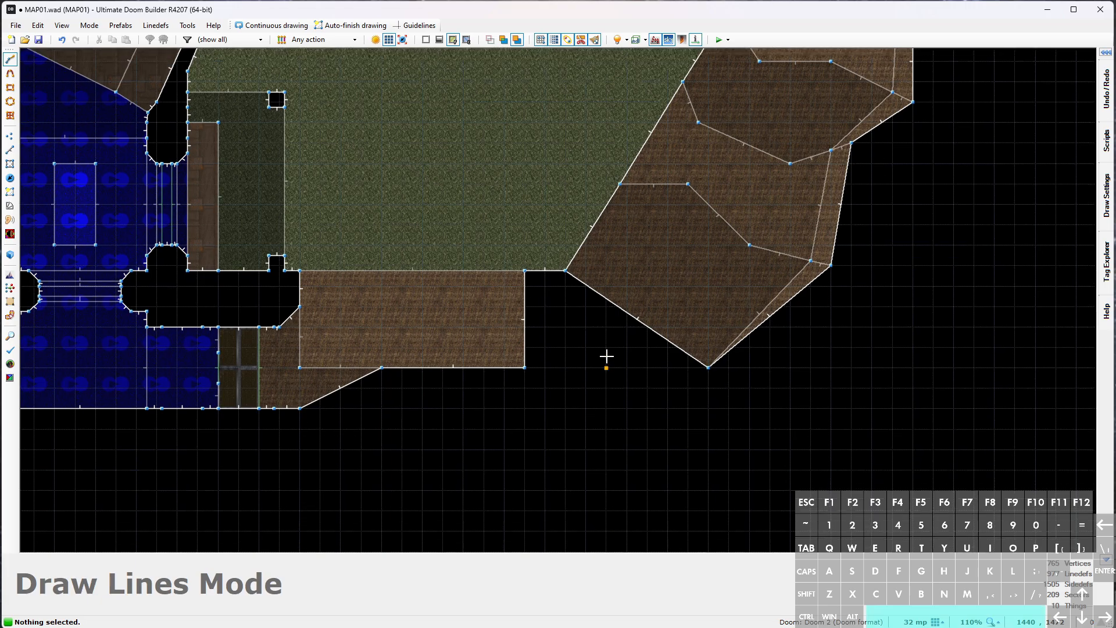
scroll(607, 400, "up", 3)
scroll(698, 331, "up", 2)
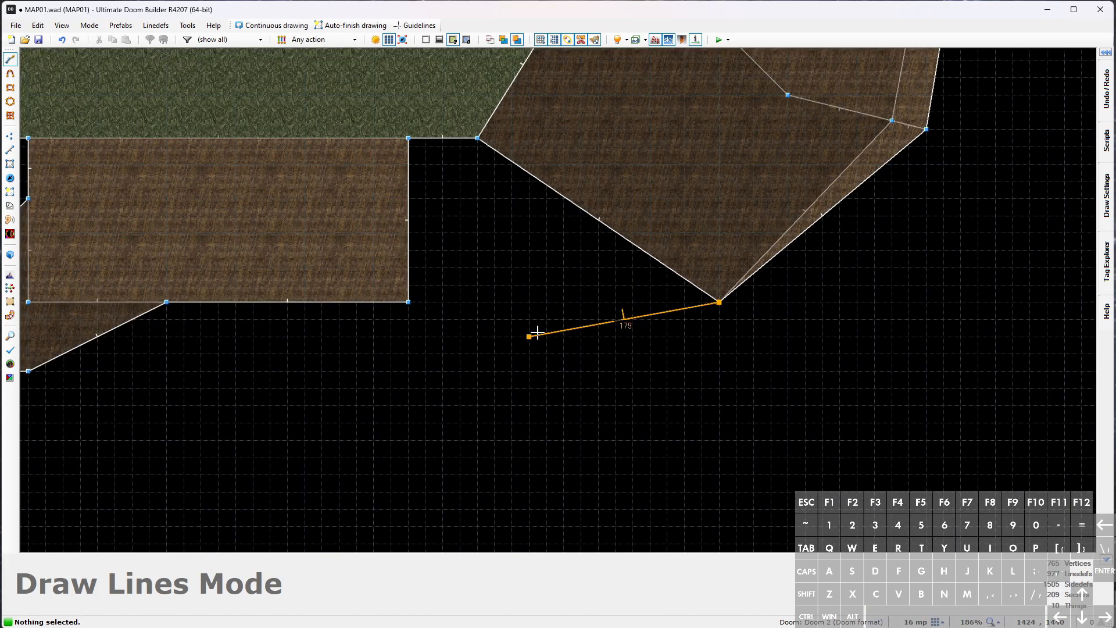
left_click(526, 390)
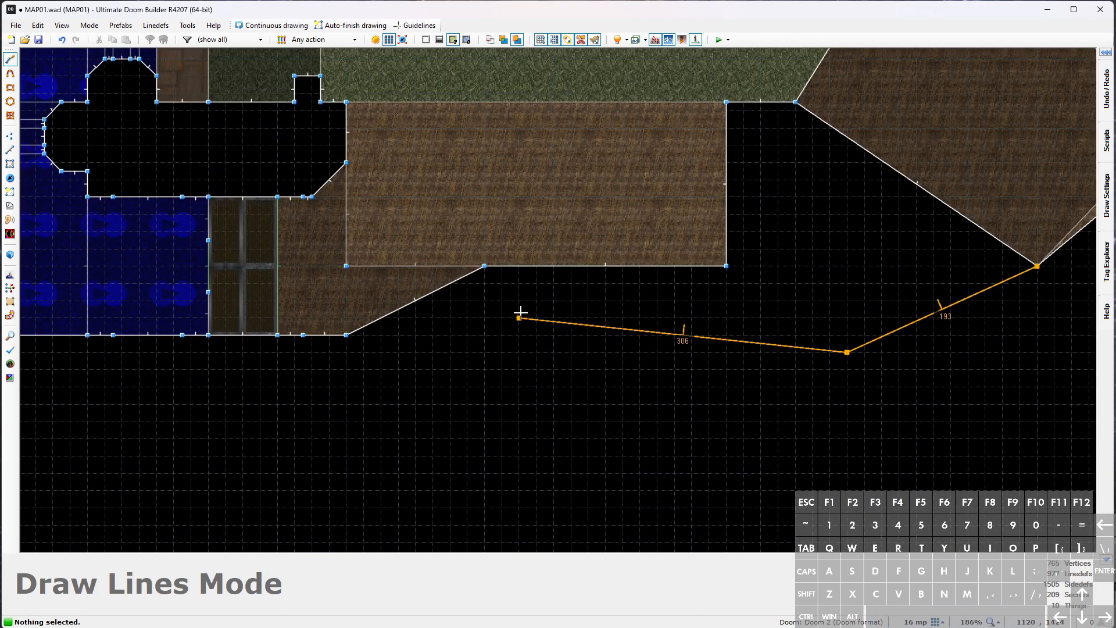
left_click(499, 268)
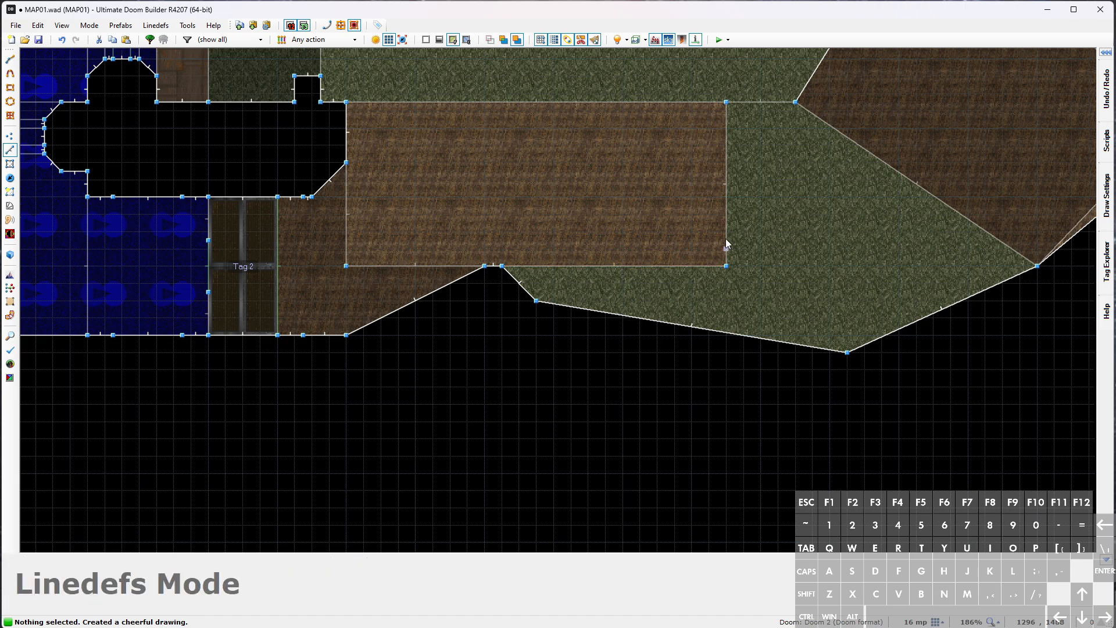
Draw jagged dividing lines splitting the new sector into pieces
key("ctrl+d")
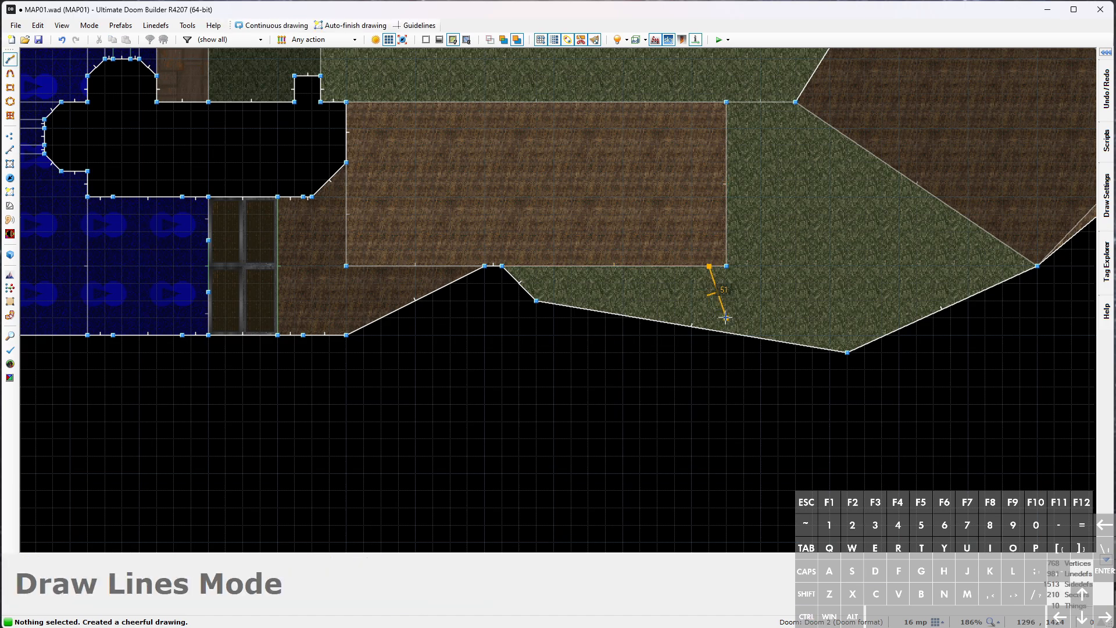
left_click(727, 330)
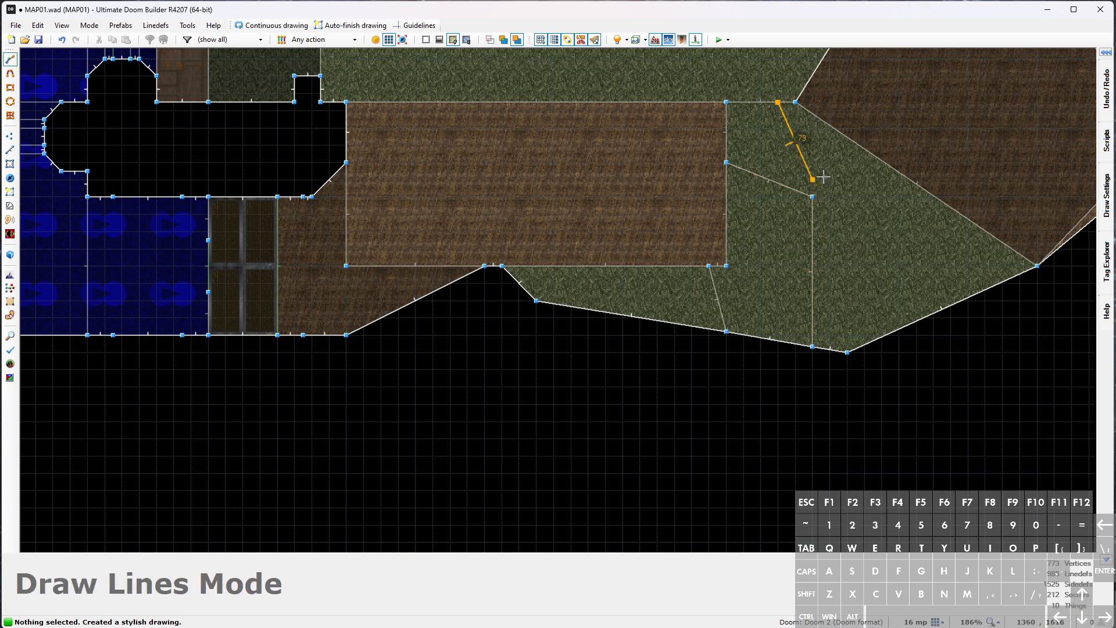
left_click(943, 321)
Select the three new cliff floors in 3D and raise them together
key("w")
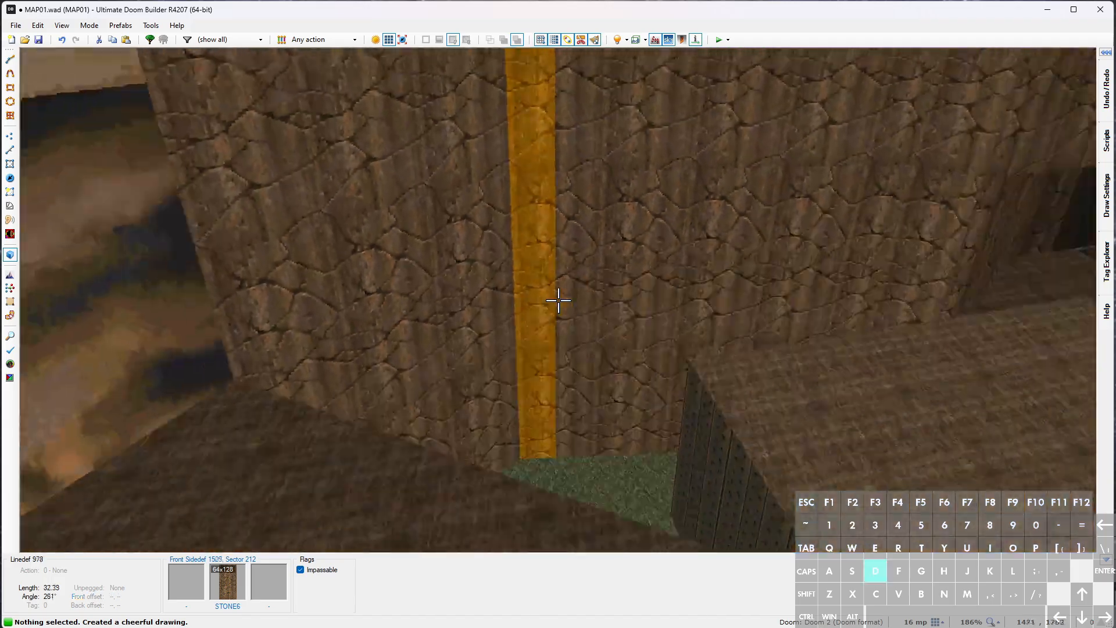
key("e")
left_click(558, 302)
key("e")
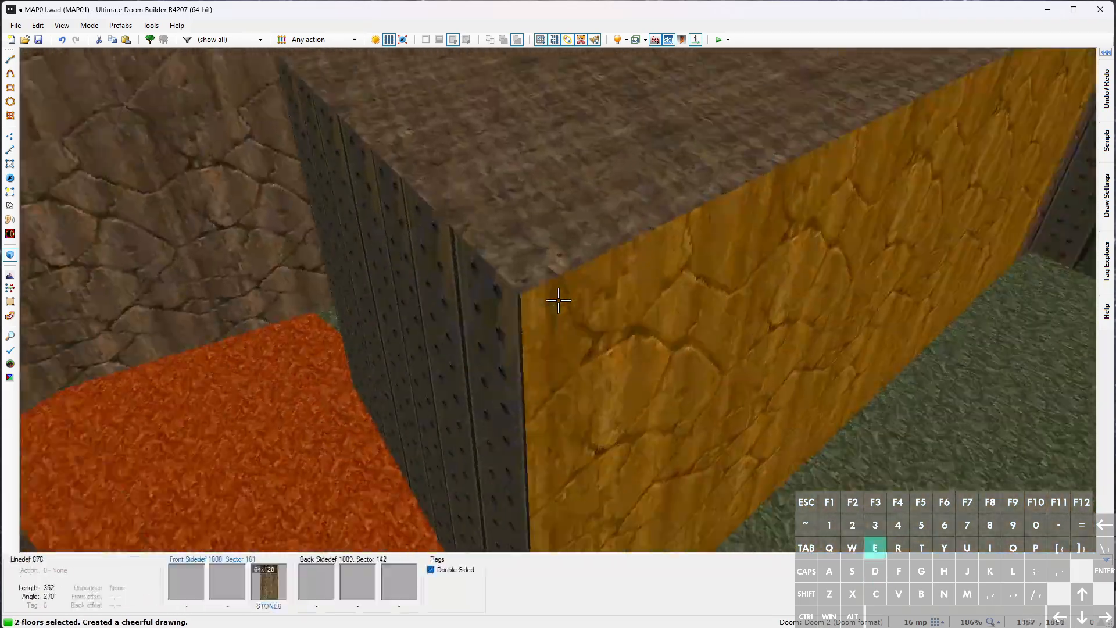
left_click(558, 301)
key("e")
left_click(559, 302)
key("e")
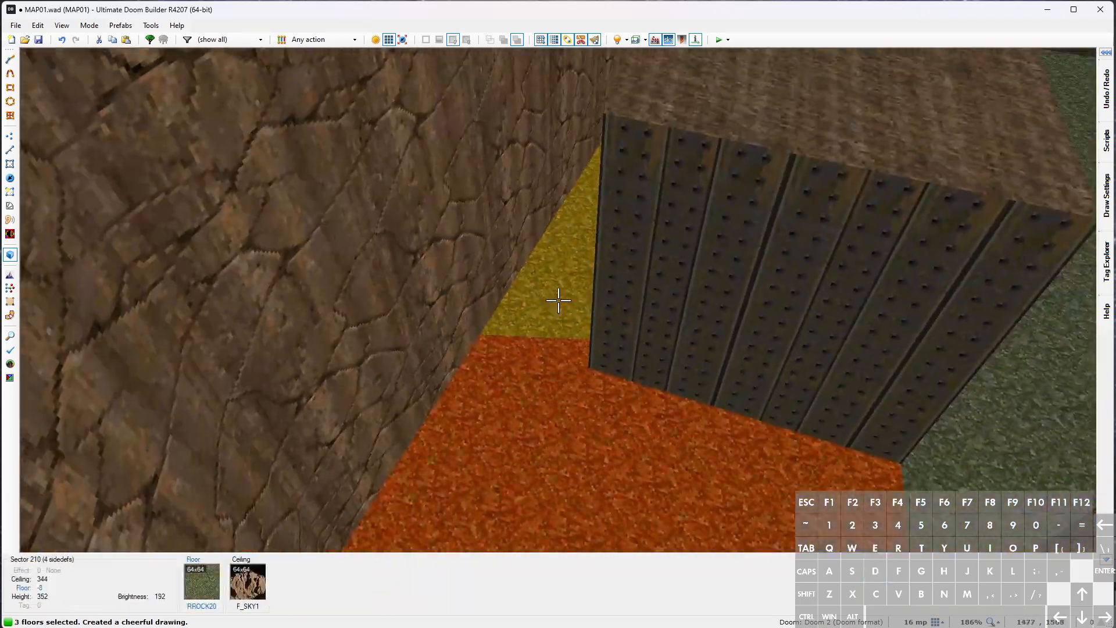
key("e")
key("e")
key("e")
key("e")
scroll(558, 302, "up", 3)
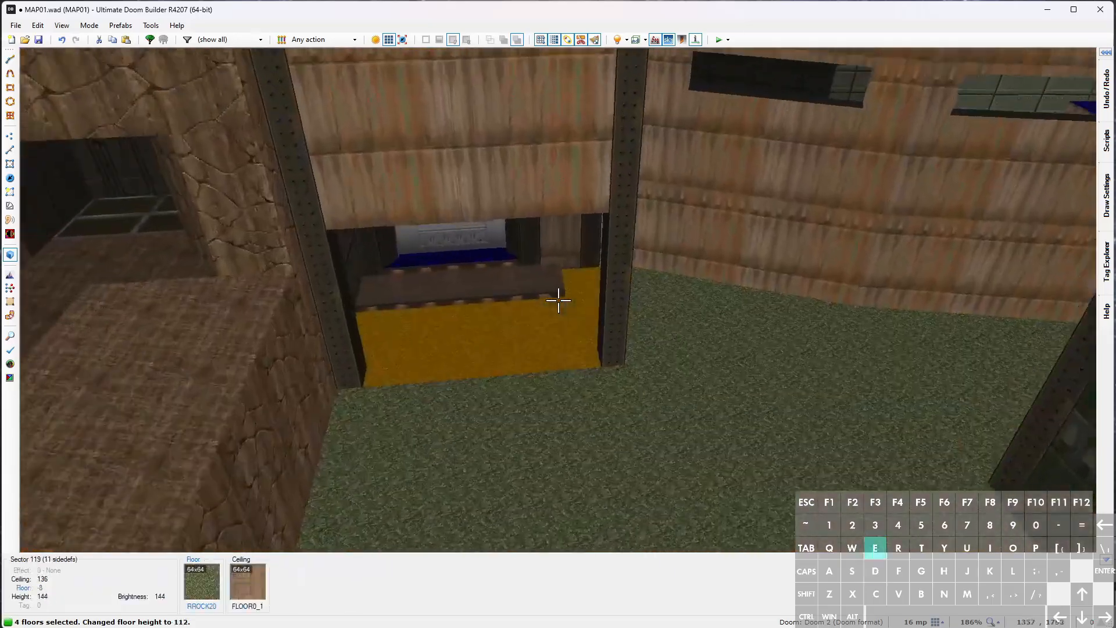
key("e")
key("e")
scroll(559, 302, "up", 4)
scroll(558, 302, "up", 4)
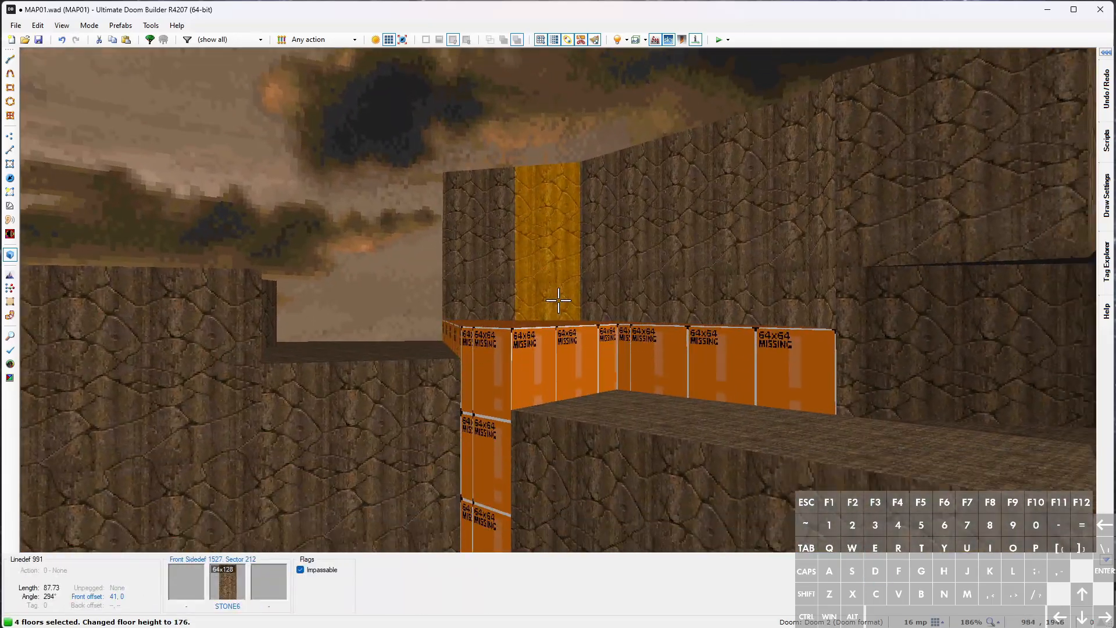
scroll(558, 302, "up", 3)
scroll(558, 301, "up", 3)
scroll(558, 300, "up", 3)
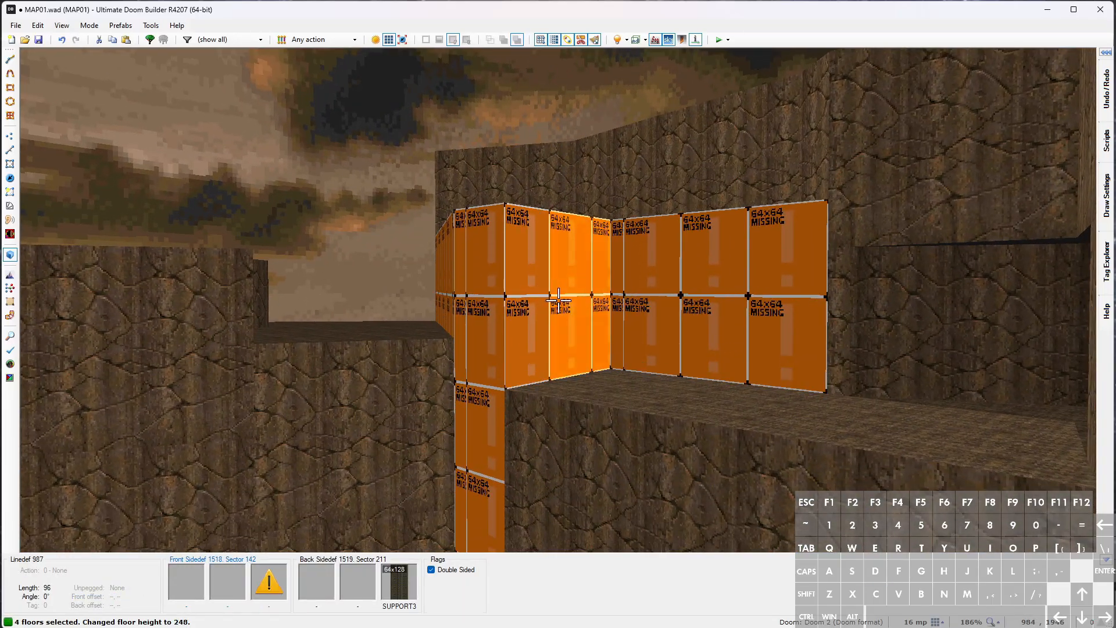
Paste STONE6 onto the untextured new walls and RROCK09 onto the new cliff floors
key("e")
key("ctrl+c")
key("shift+c")
middle_click(558, 301)
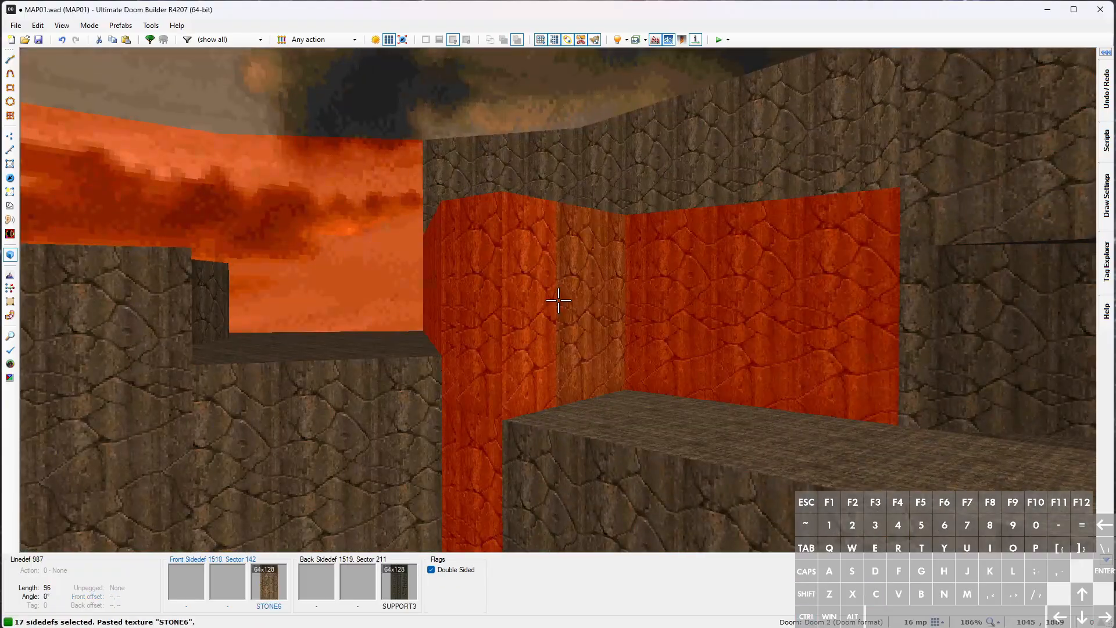
key("e")
key("w")
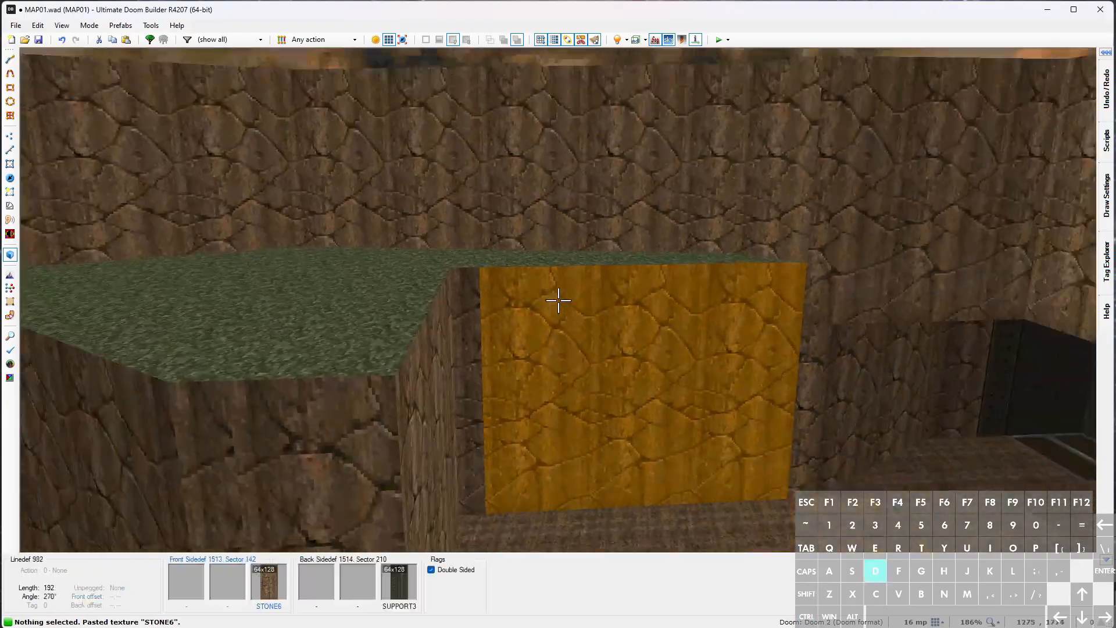
key("w")
key("ctrl+c")
key("w")
middle_click(558, 301)
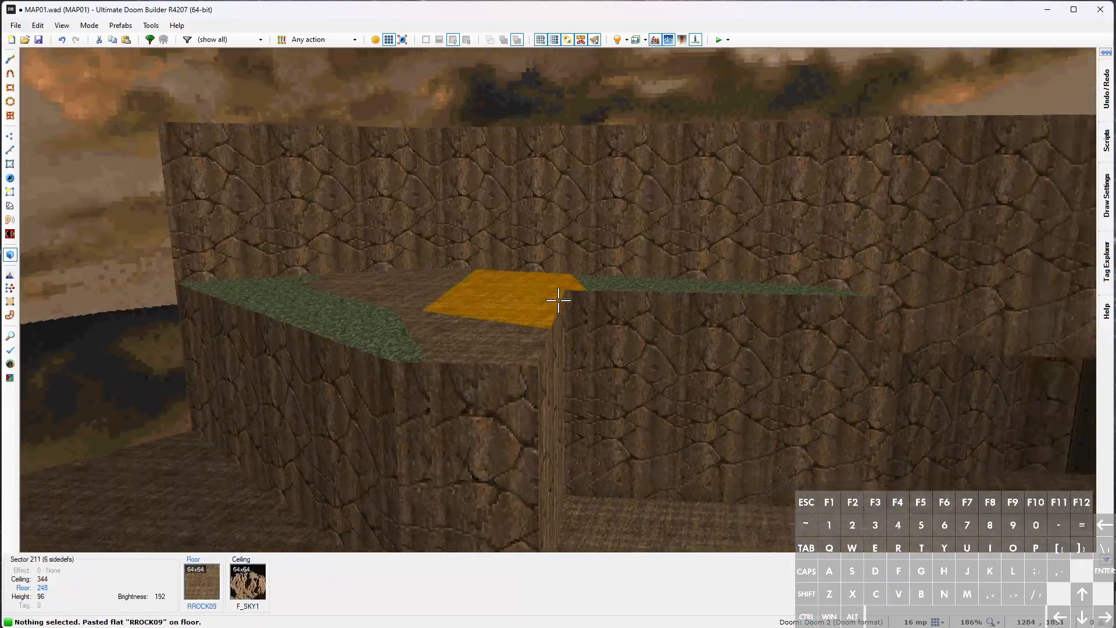
key("w")
key("w")
key("w")
key("w")
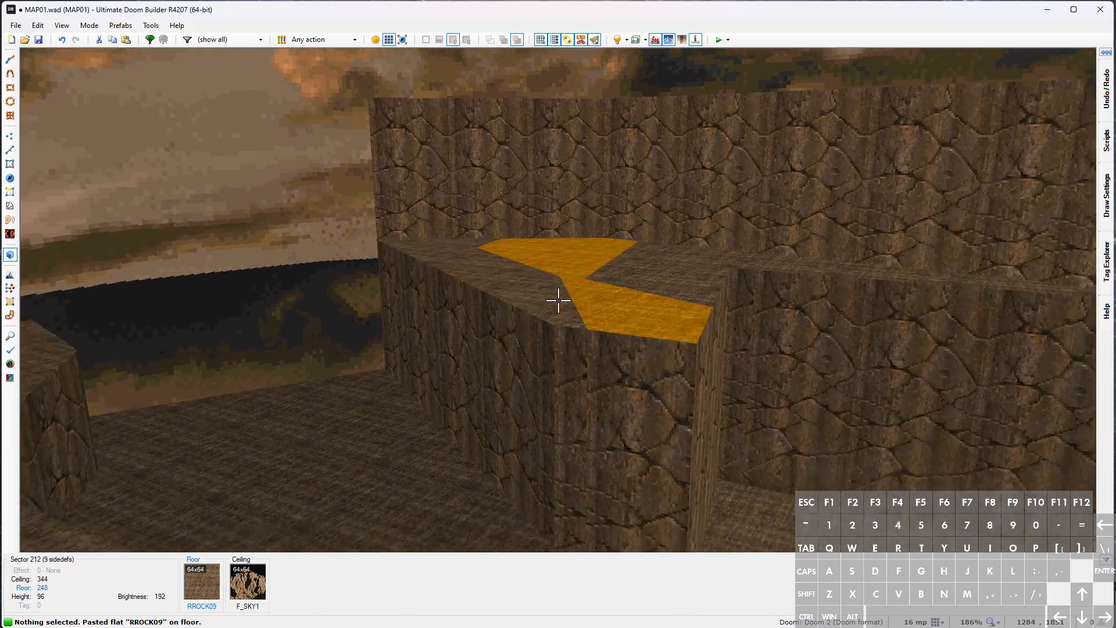
Adjust the orange ledge floor to its own stepped height and review the raised block
left_click(559, 301)
scroll(558, 301, "up", 4)
scroll(558, 301, "up", 4)
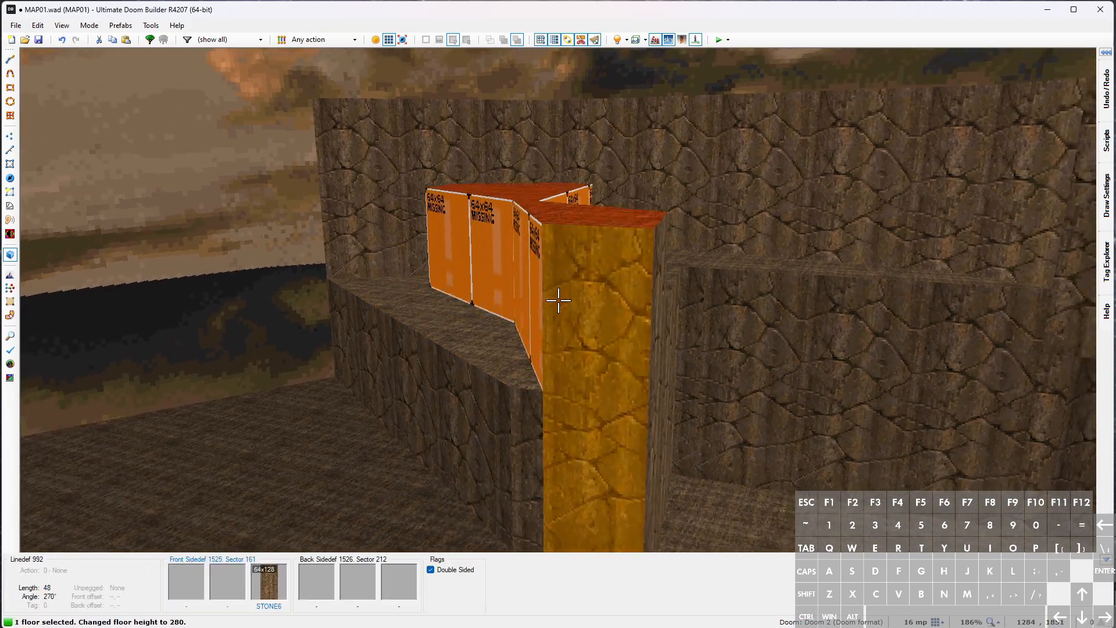
scroll(559, 301, "up", 1)
key("c")
key("w")
key("w")
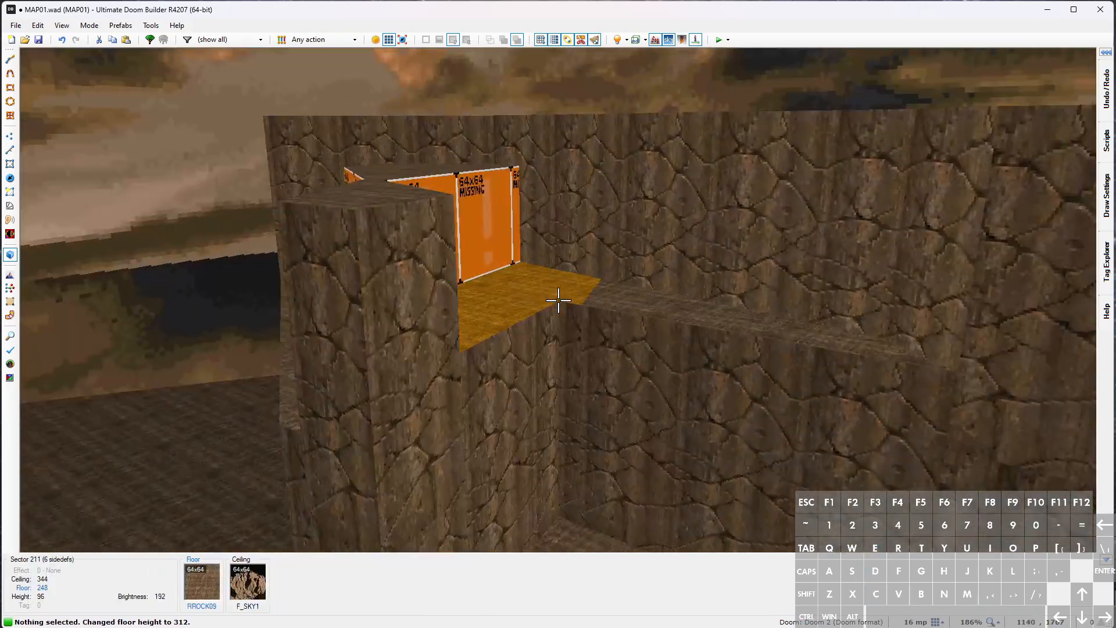
scroll(558, 299, "down", 3)
key("c")
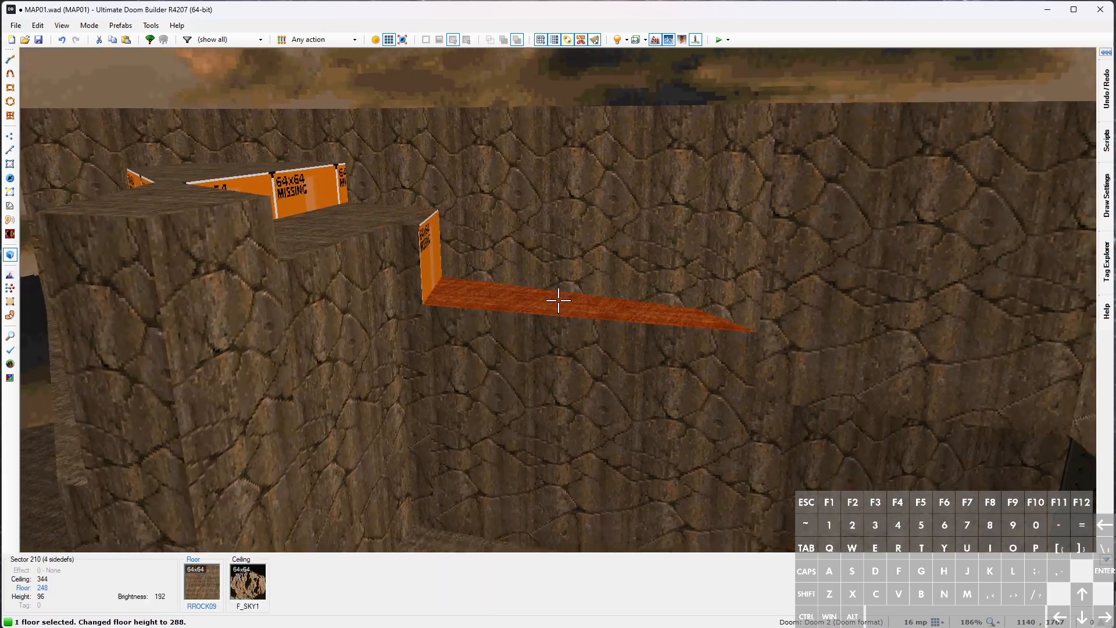
Fill the remaining missing-texture cliff walls with STONE6 one after another
key("c")
key("w")
key("w")
key("ctrl+c")
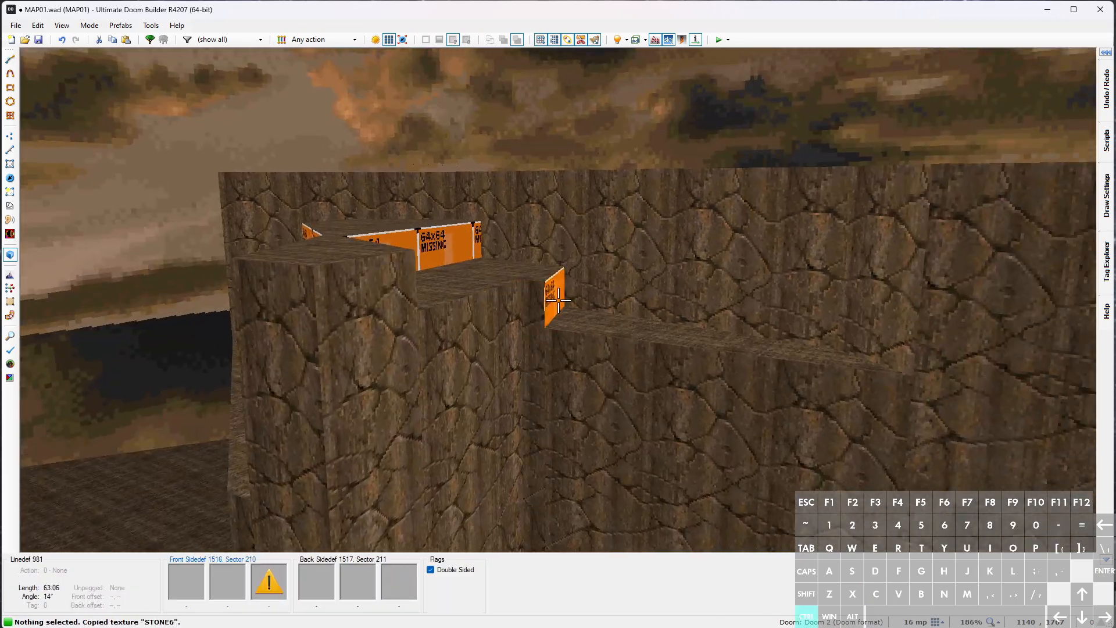
key("w")
middle_click(558, 299)
key("w")
middle_click(558, 300)
key("e")
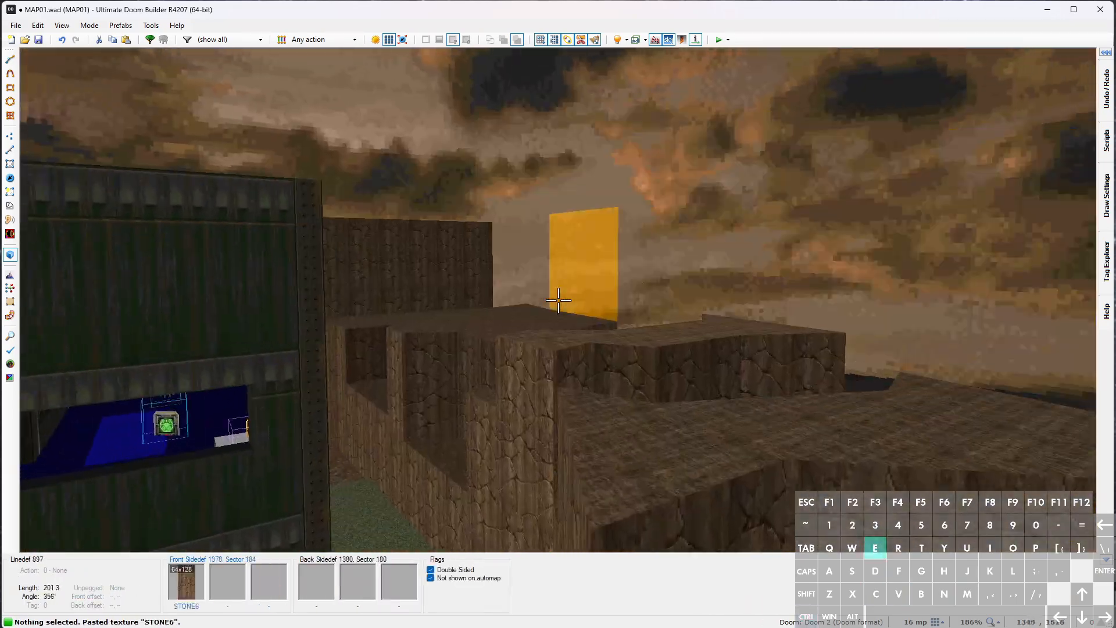
key("e")
key("w")
middle_click(558, 300)
Check another area, then return to the 2D map in Vertices mode
key("s")
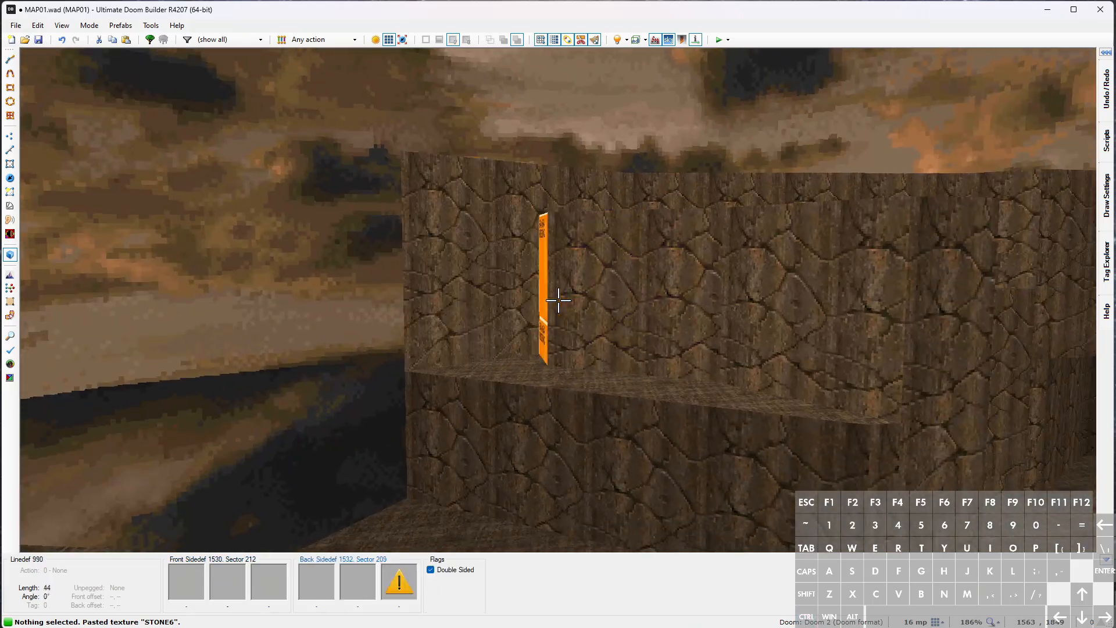
key("e")
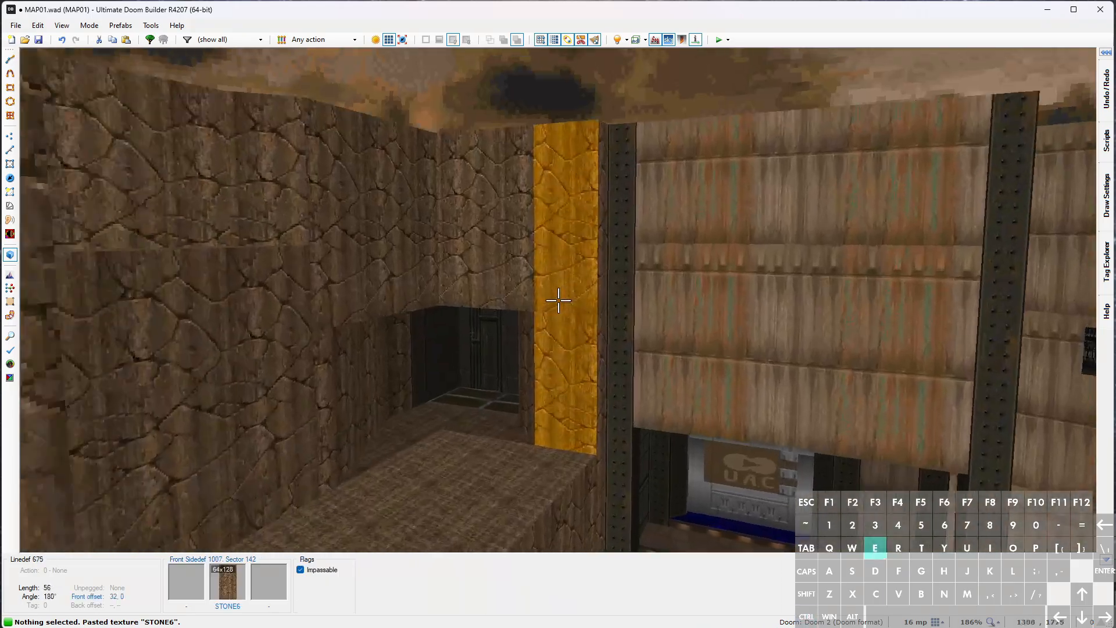
key("e")
key("w")
scroll(530, 436, "up", 3)
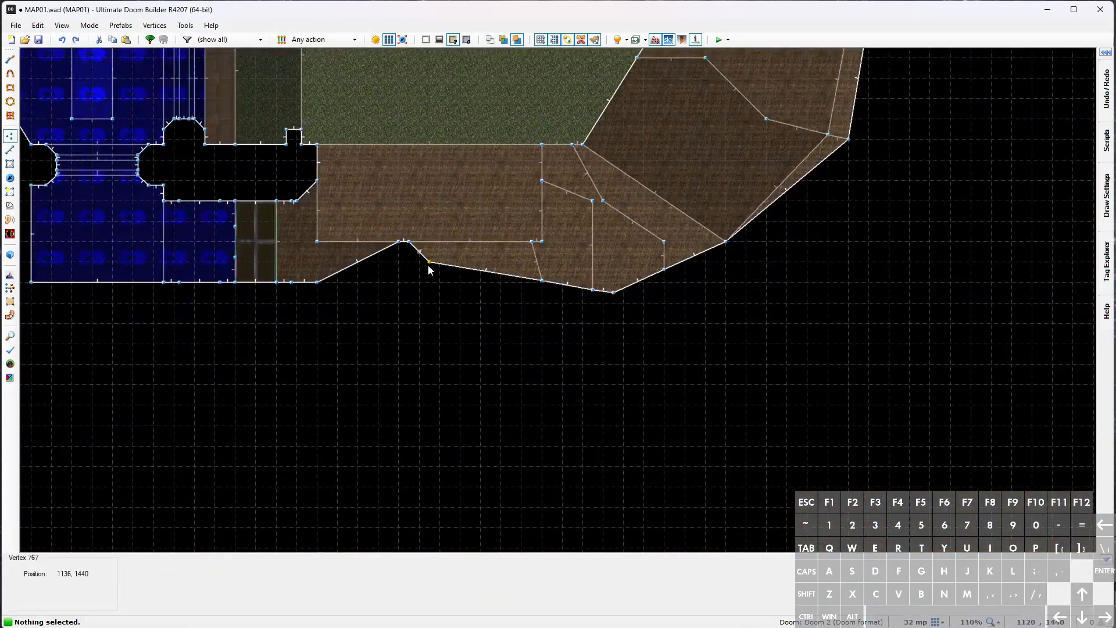
Drag the cliff's bottom vertex farther south, add a two-part dividing line, and view it in 3D
left_click_drag(428, 268, 441, 353)
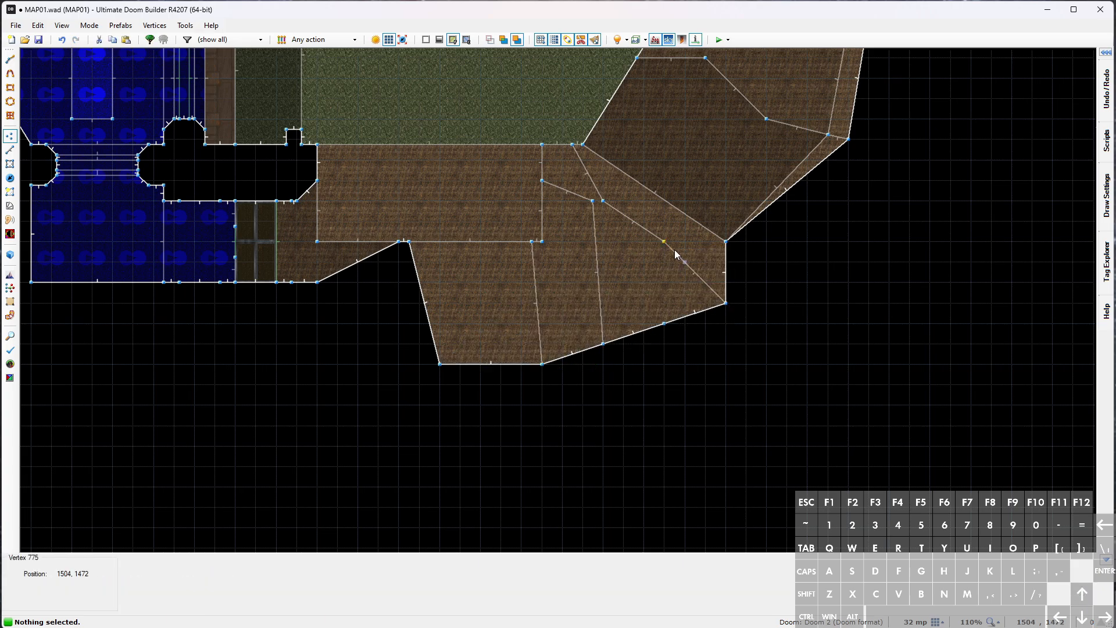
scroll(674, 250, "up", 2)
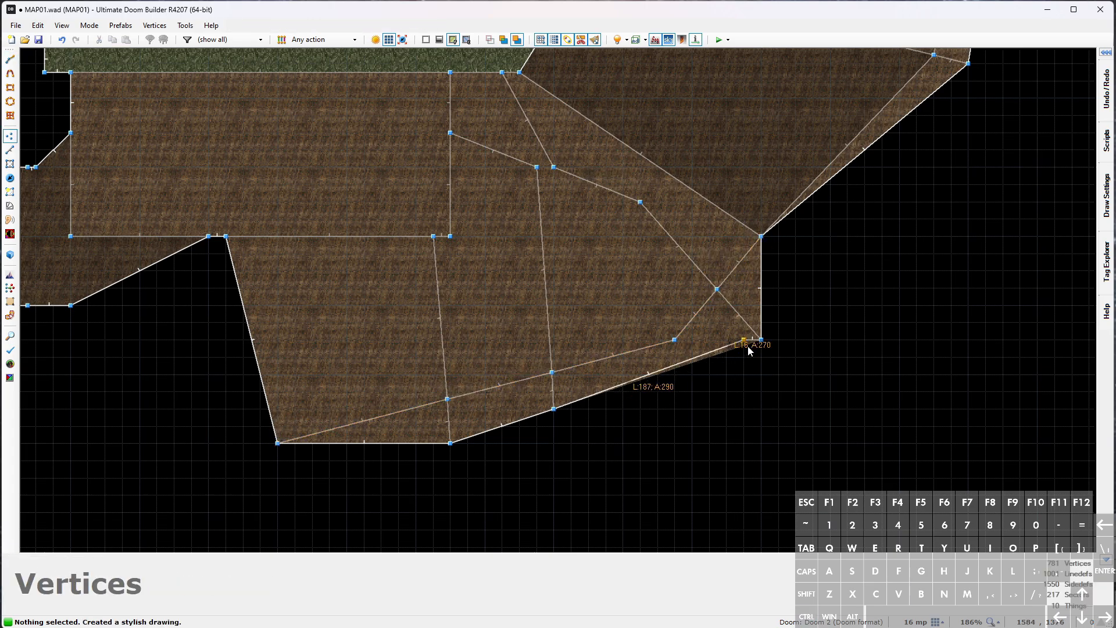
key("w")
Toggle rendering effects and set the first two rock ceilings to new heights
key("Tab")
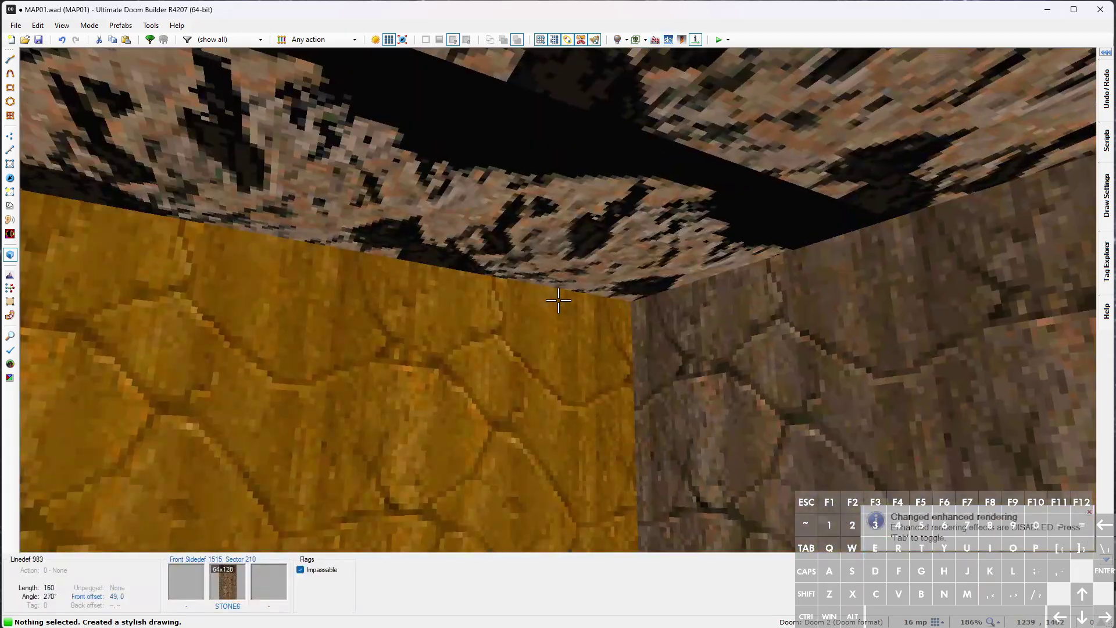
left_click(559, 300)
scroll(558, 300, "up", 3)
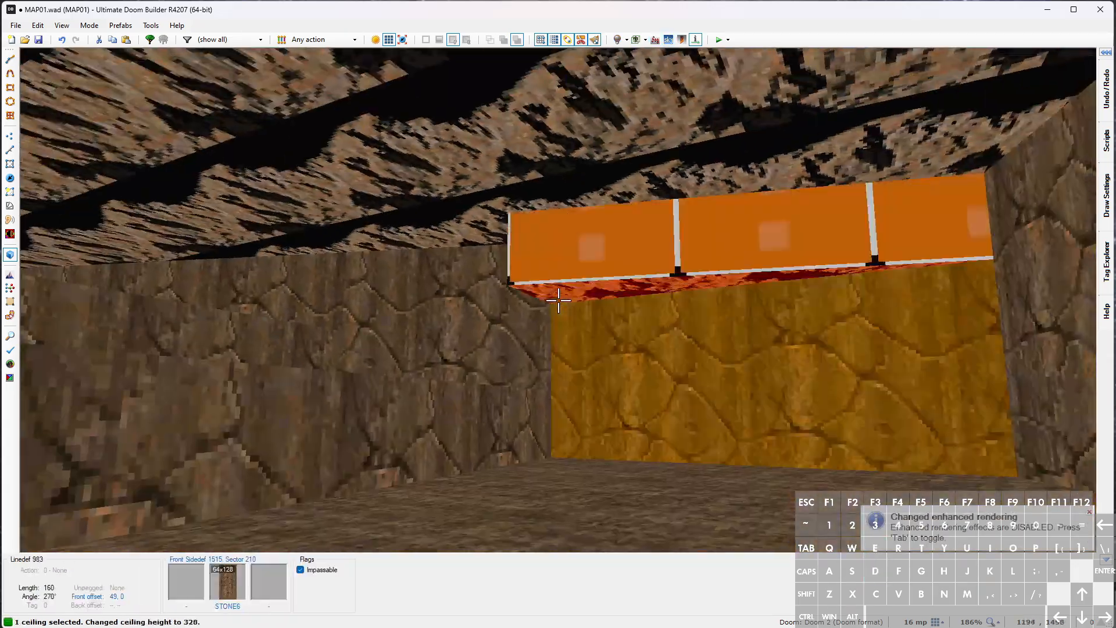
scroll(559, 300, "down", 4)
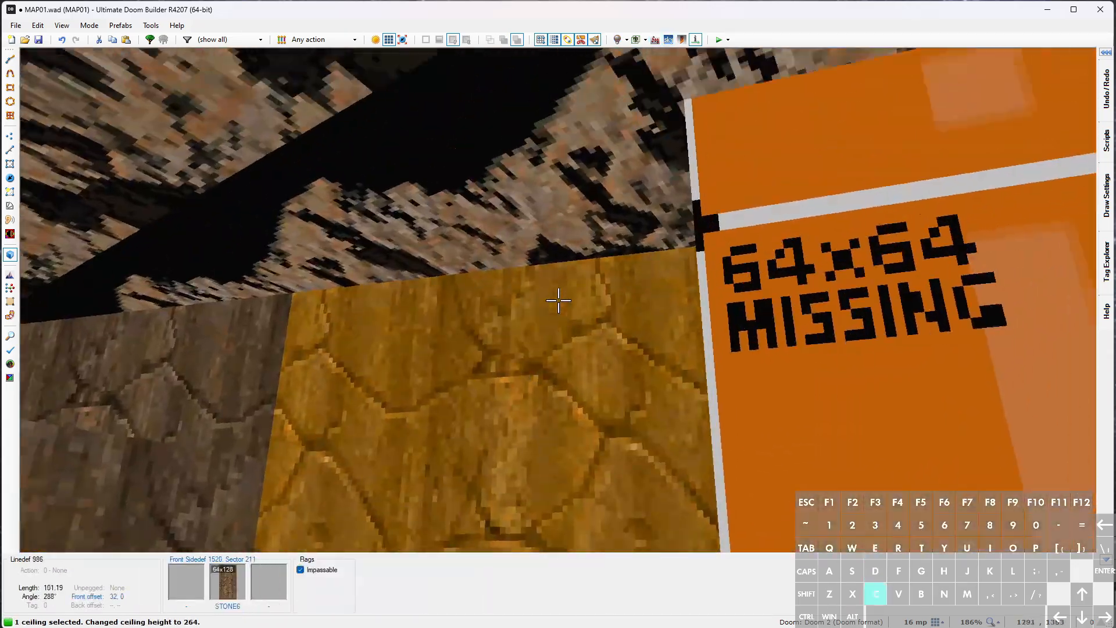
left_click(559, 300)
scroll(558, 300, "up", 7)
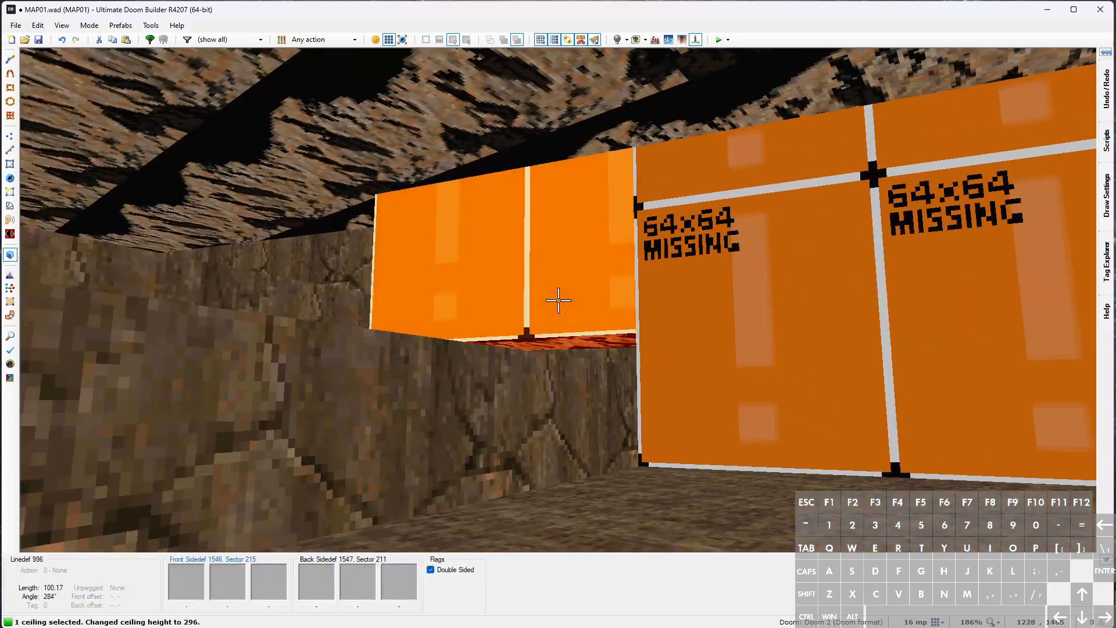
scroll(558, 300, "down", 1)
key("c")
Set the remaining sector ceilings to varied heights between 224 and 328 and look them over
key("e")
key("e")
key("e")
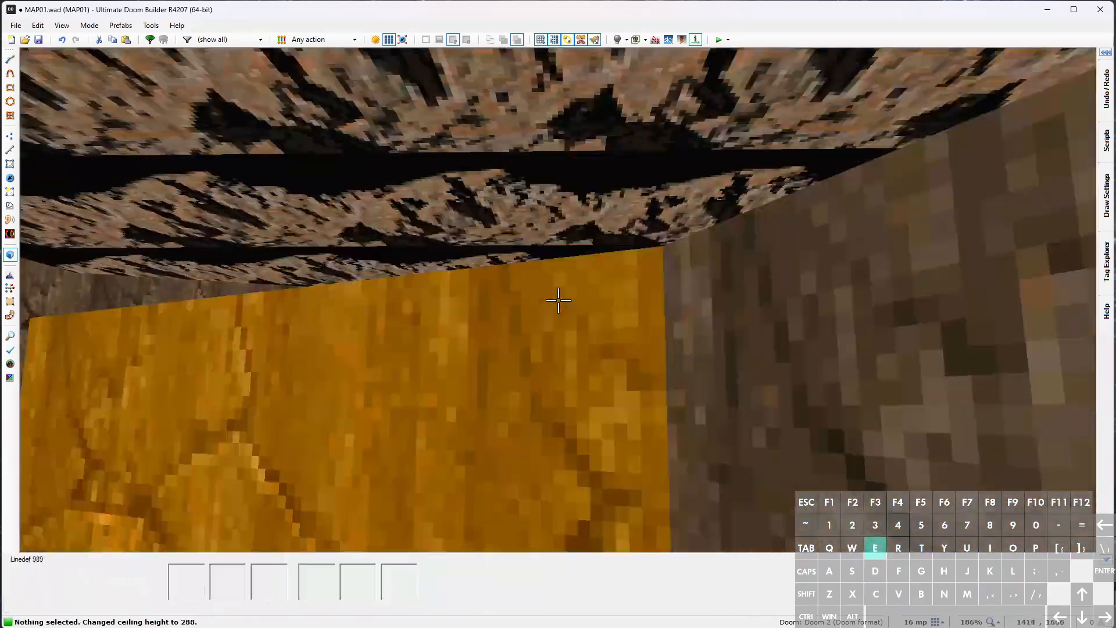
key("d")
key("d")
left_click(558, 300)
scroll(558, 301, "up", 3)
key("d")
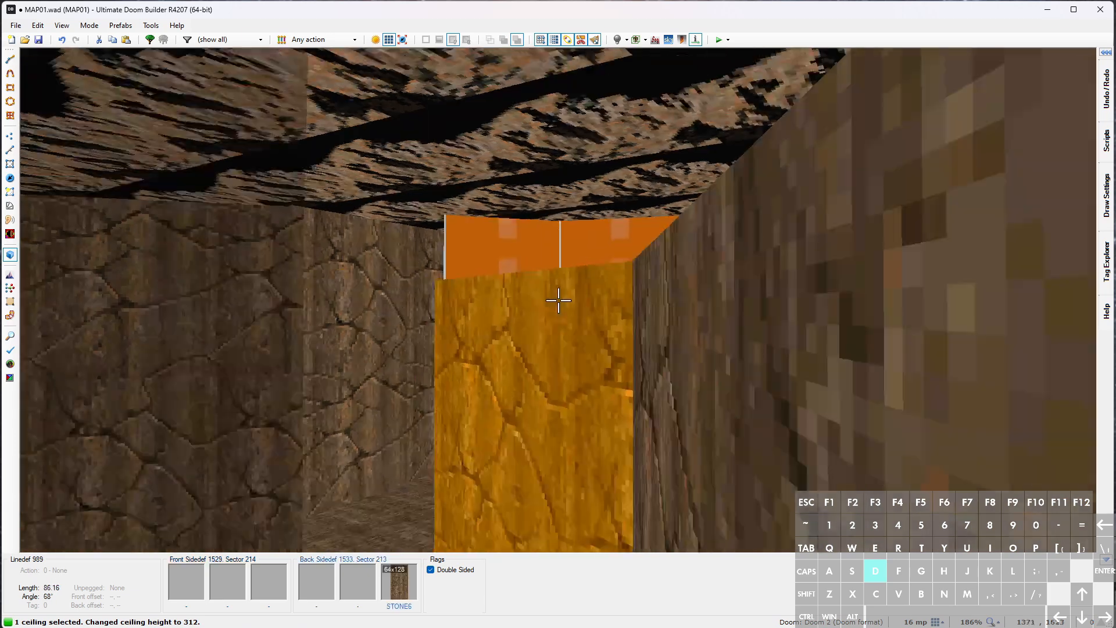
key("d")
key("d")
left_click(558, 300)
scroll(558, 301, "down", 4)
key("a")
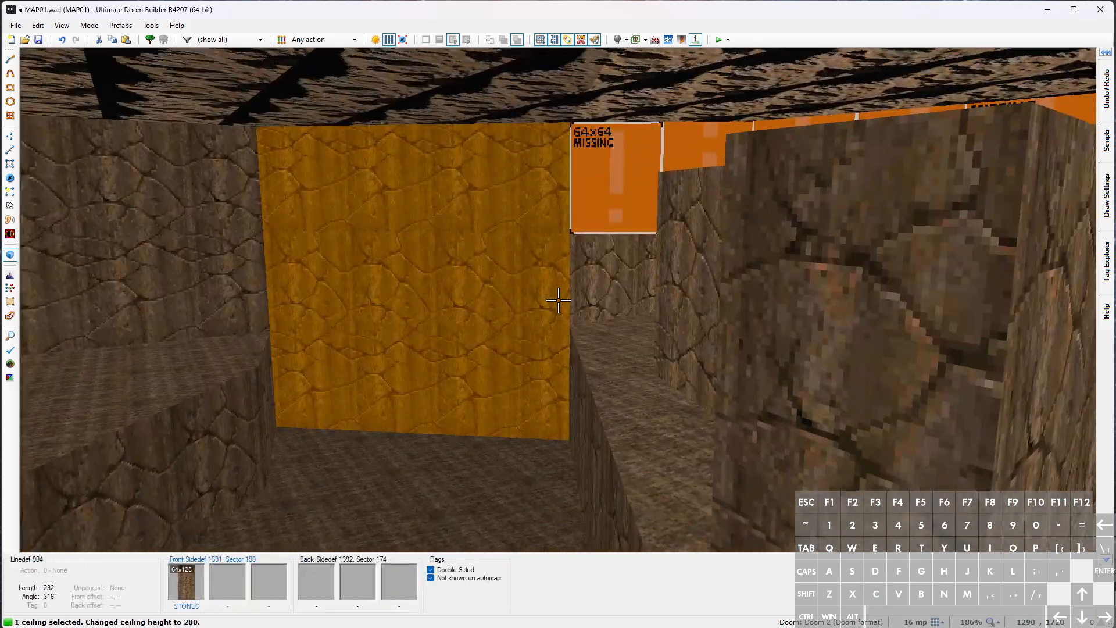
scroll(558, 300, "down", 7)
Fly through the level from the yellow wall over to the ledge sectors
key("s")
key("s")
key("w")
key("w")
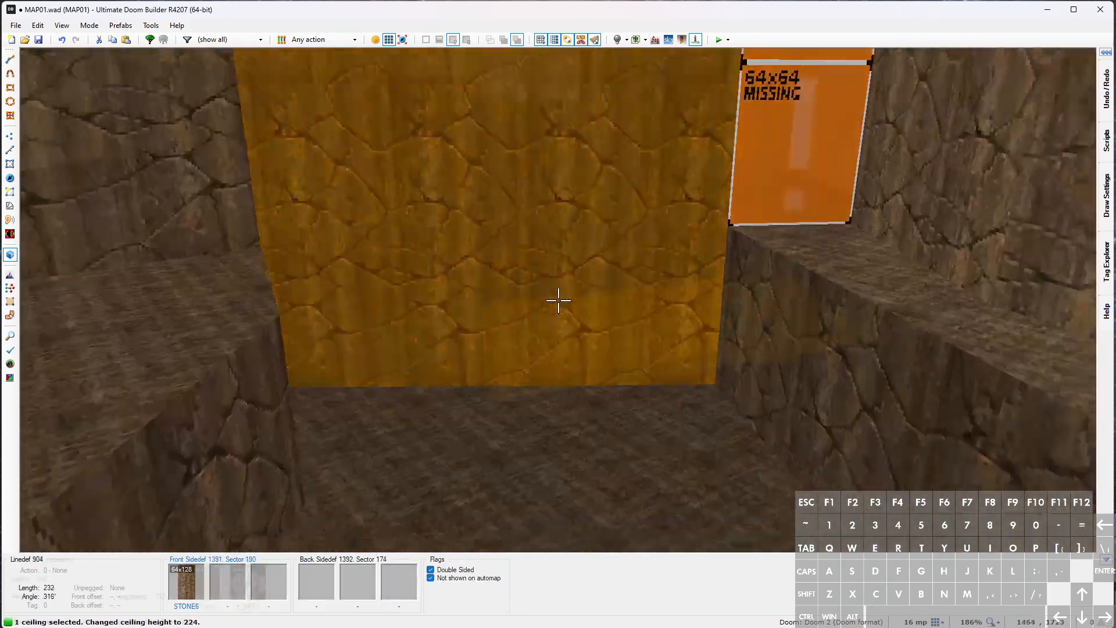
key("c")
scroll(558, 300, "up", 4)
key("w")
key("w")
key("s")
key("a")
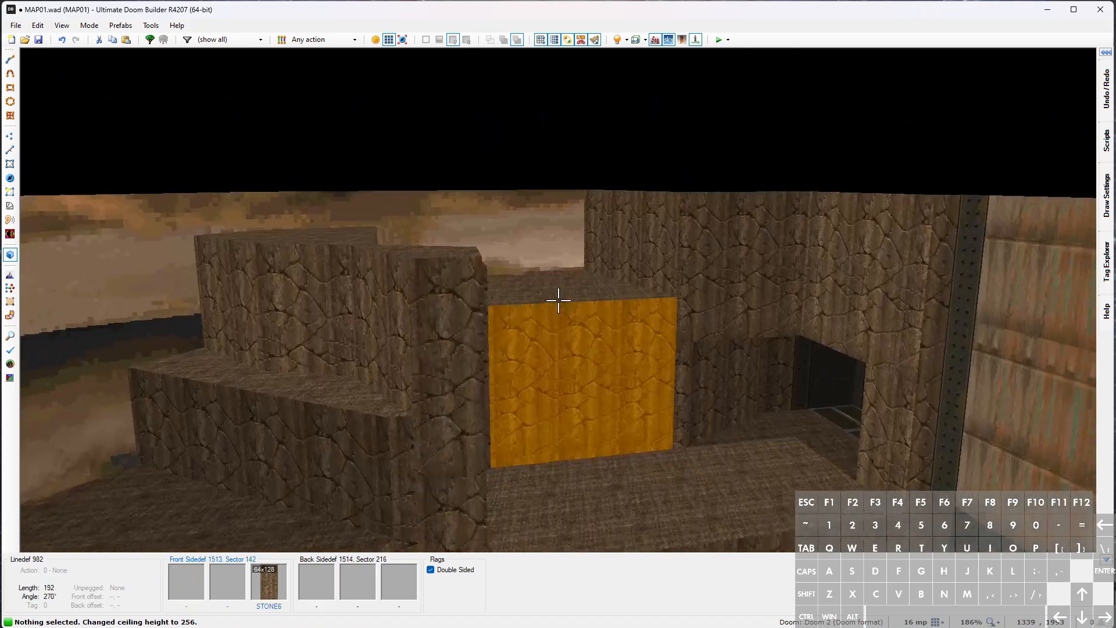
key("d")
key("w")
key("w")
Lower the Brightness of two ledge sectors in Edit Sector
right_click(559, 300)
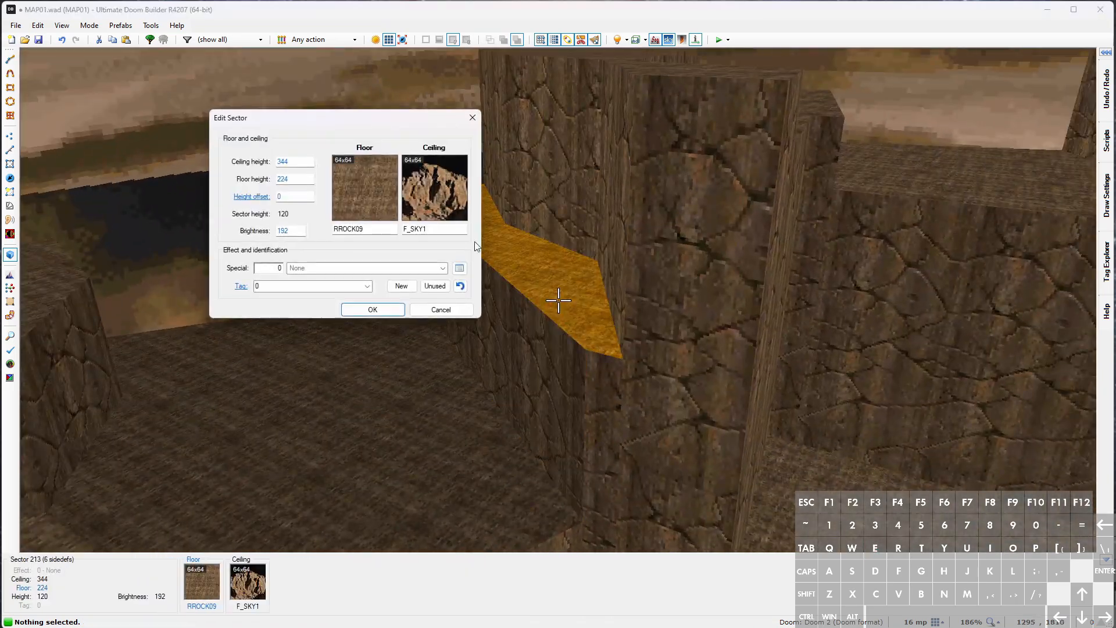
left_click(312, 234)
left_click(372, 309)
key("w")
right_click(558, 300)
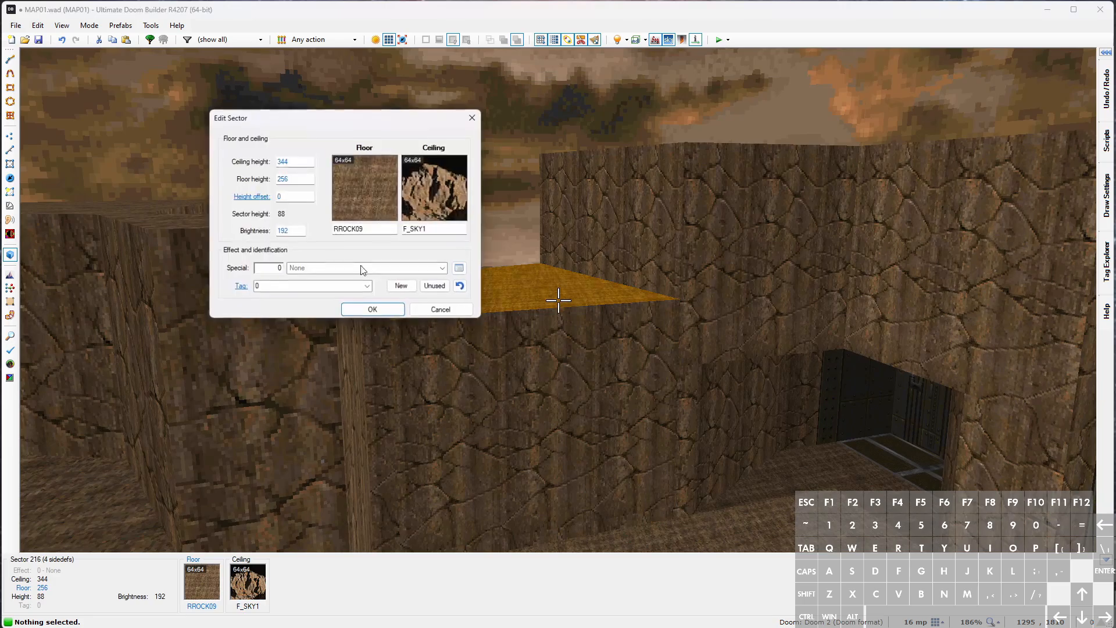
left_click(312, 234)
left_click(373, 310)
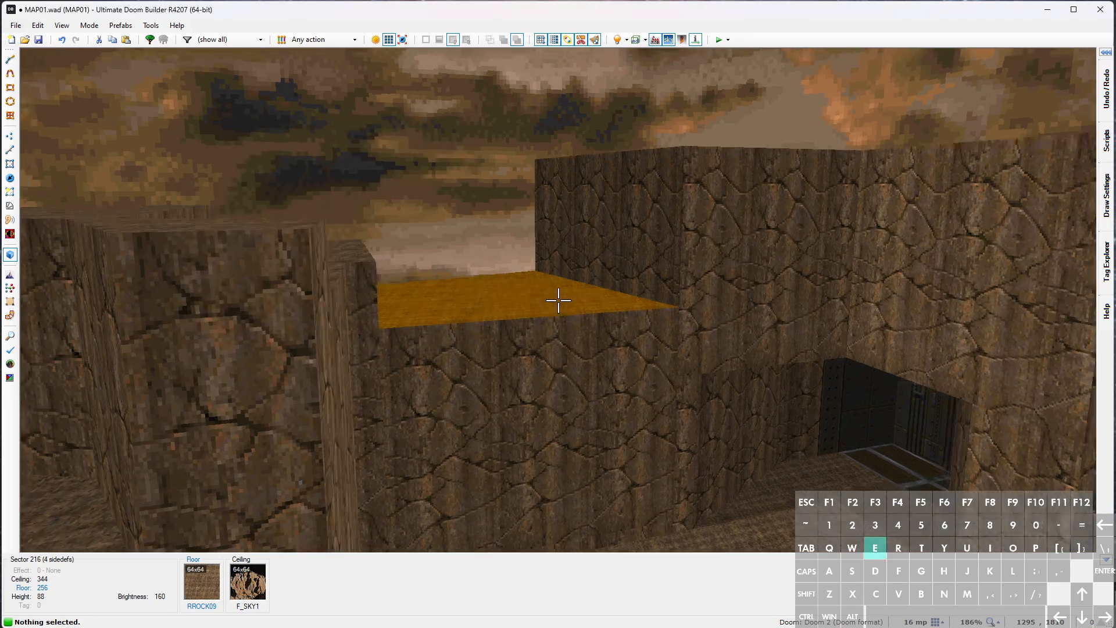
Confirm the third ledge sector's properties and return to the 2D map in Linedefs mode
key("w")
key("s")
right_click(558, 300)
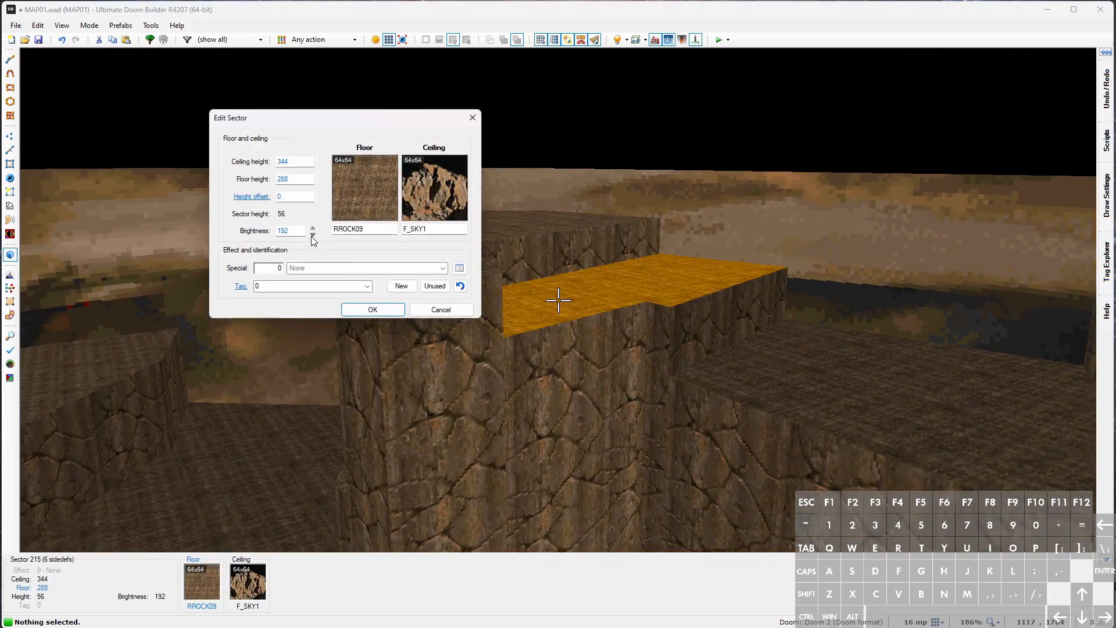
left_click(373, 310)
key("w")
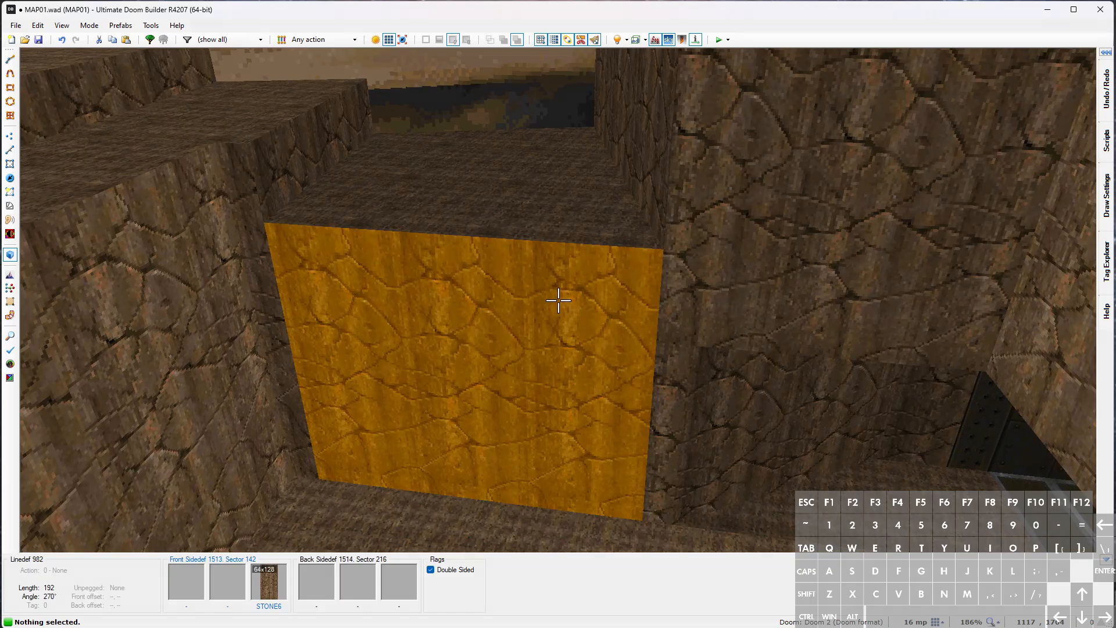
key("v")
scroll(559, 300, "down", 3)
In Linedefs mode, flag the new ledge's edge lines as Impassable
key("l")
scroll(559, 297, "down", 2)
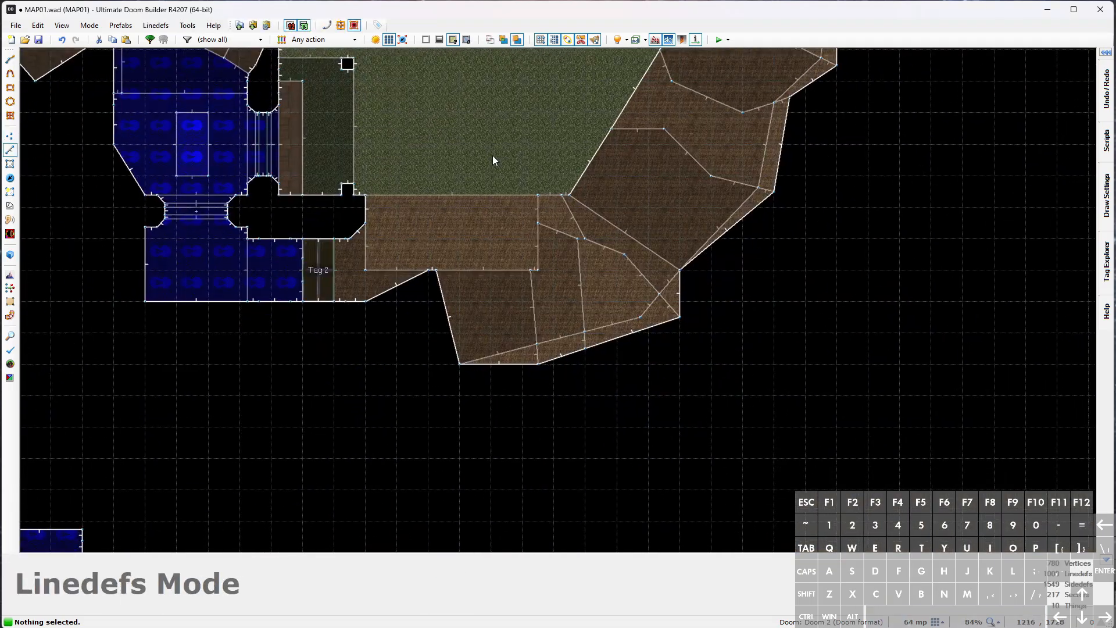
scroll(494, 156, "up", 4)
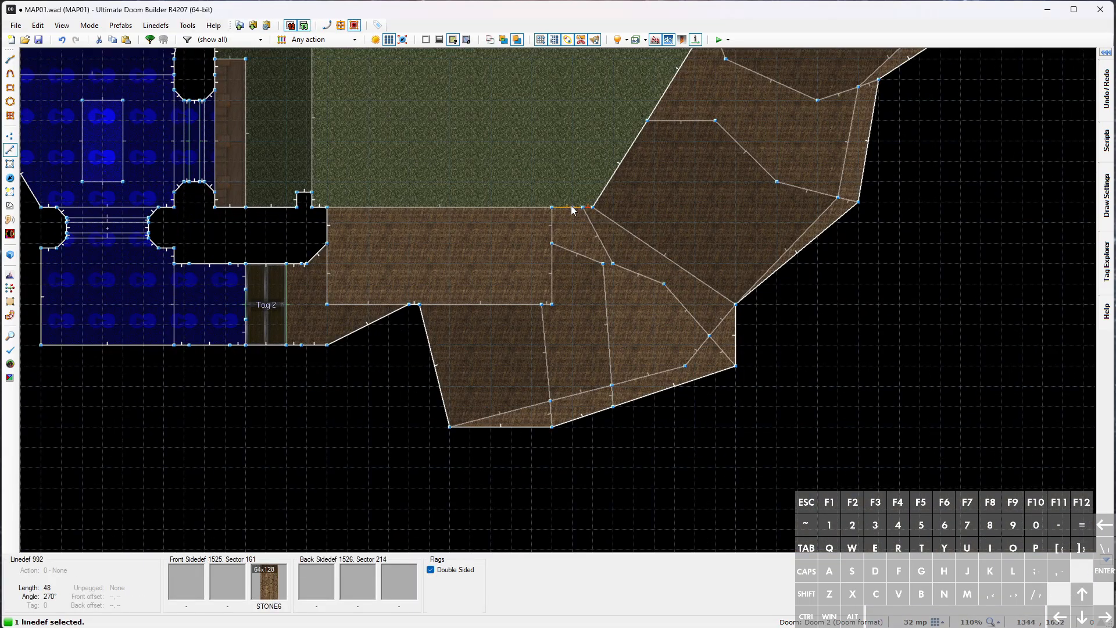
left_click(548, 279)
scroll(549, 288, "up", 3)
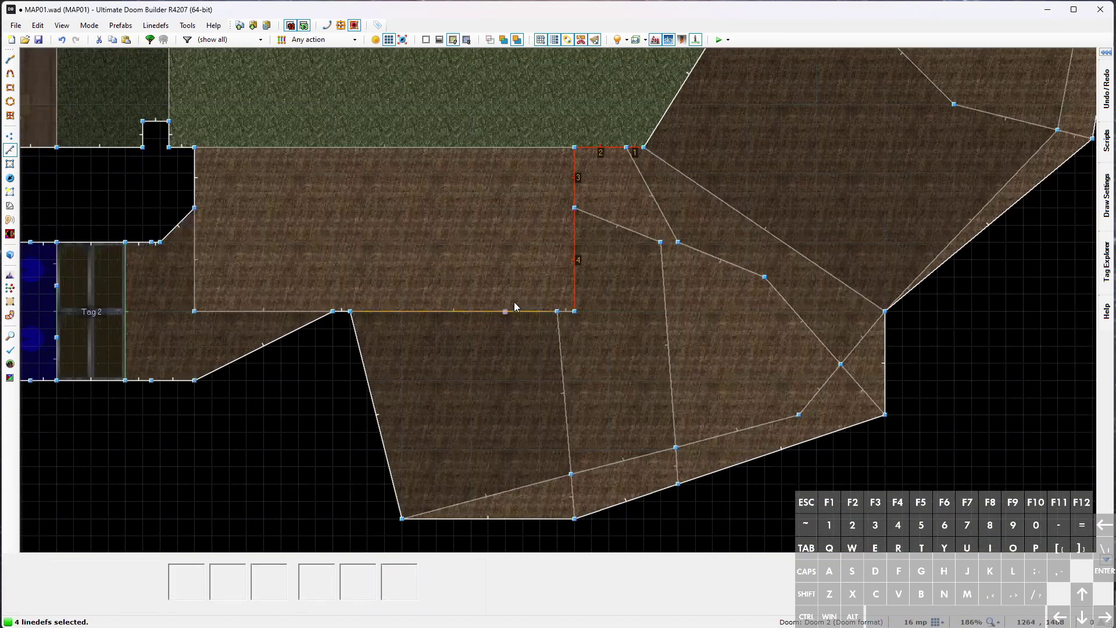
right_click(564, 315)
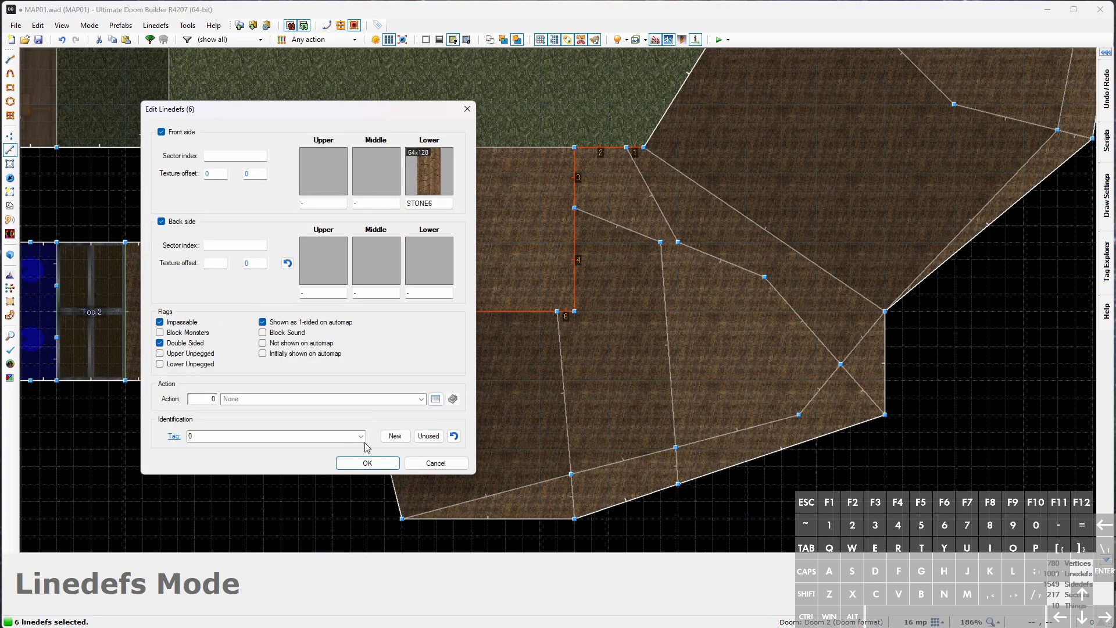
left_click(367, 463)
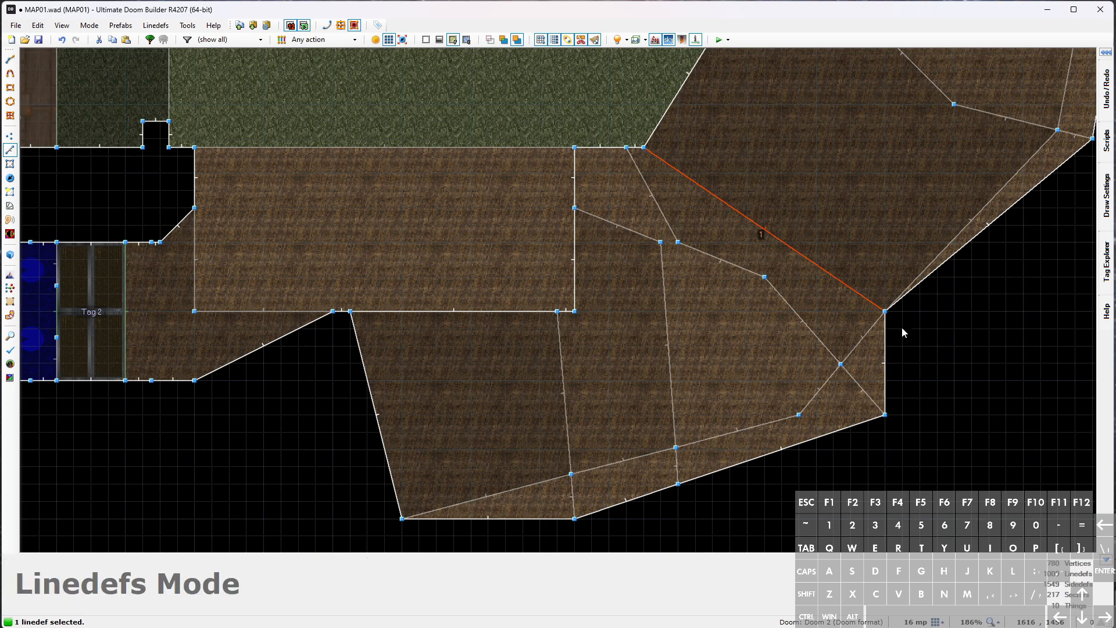
Flag the twenty edge lines of the jagged rock sectors as Impassable
left_click(820, 349)
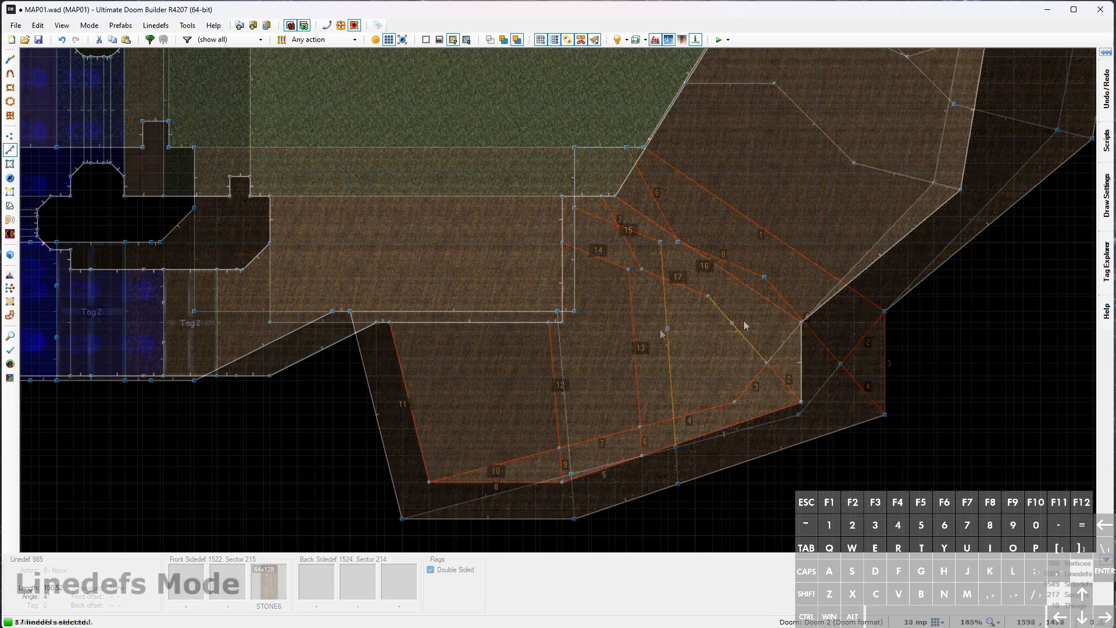
right_click(800, 364)
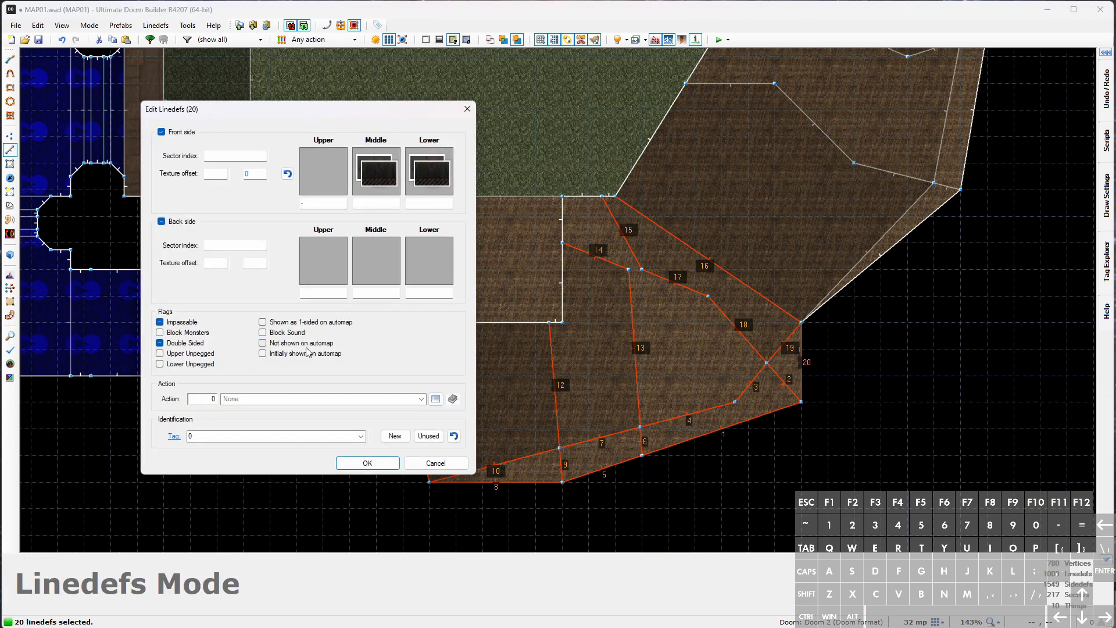
left_click(366, 463)
scroll(481, 376, "down", 3)
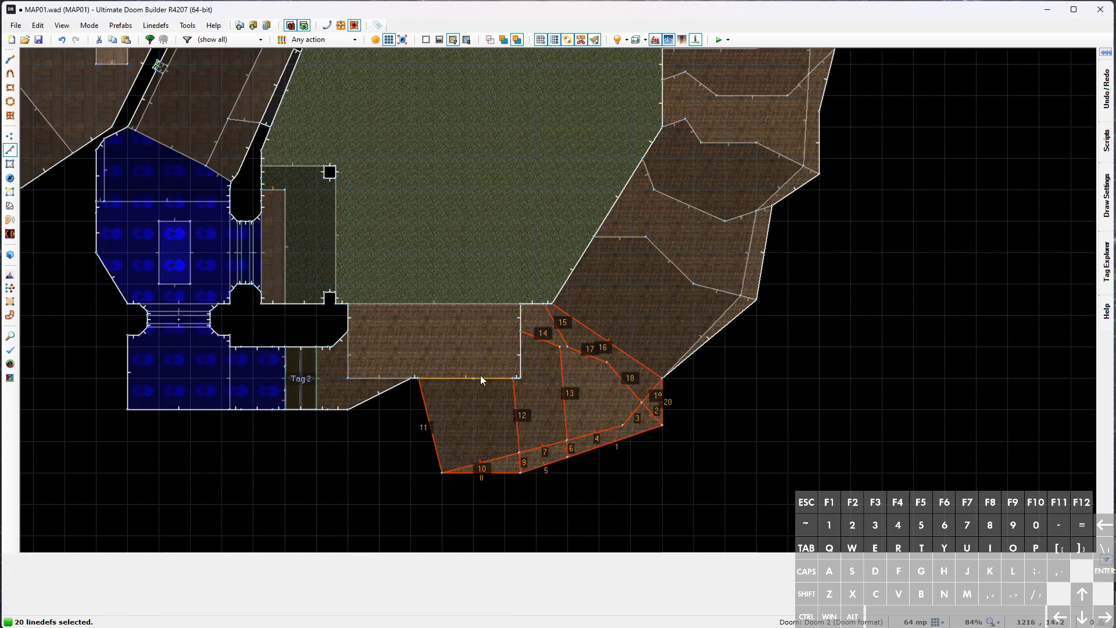
Walk to the yellow wall by the ledge in Visual Mode and auto-align its textures
key("c")
key("w")
key("w")
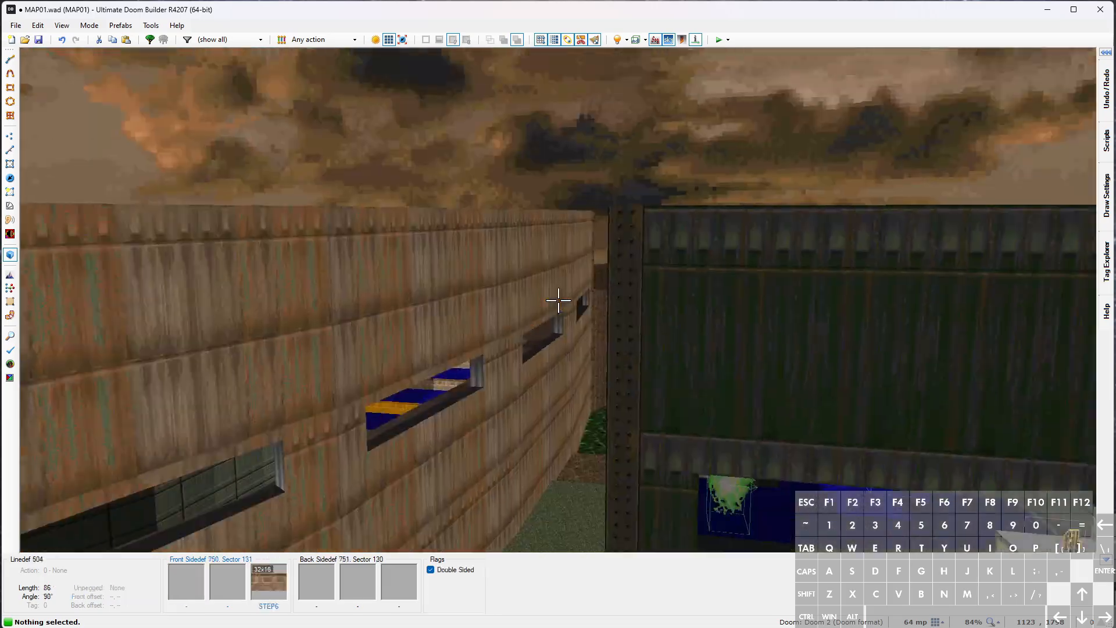
key("w")
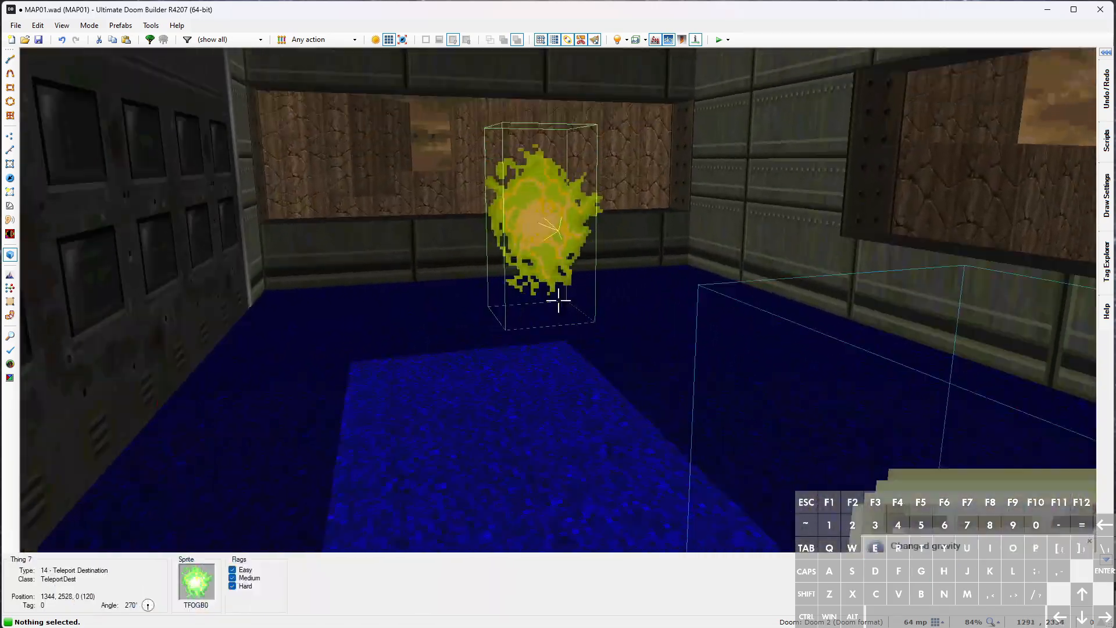
key("g")
key("w")
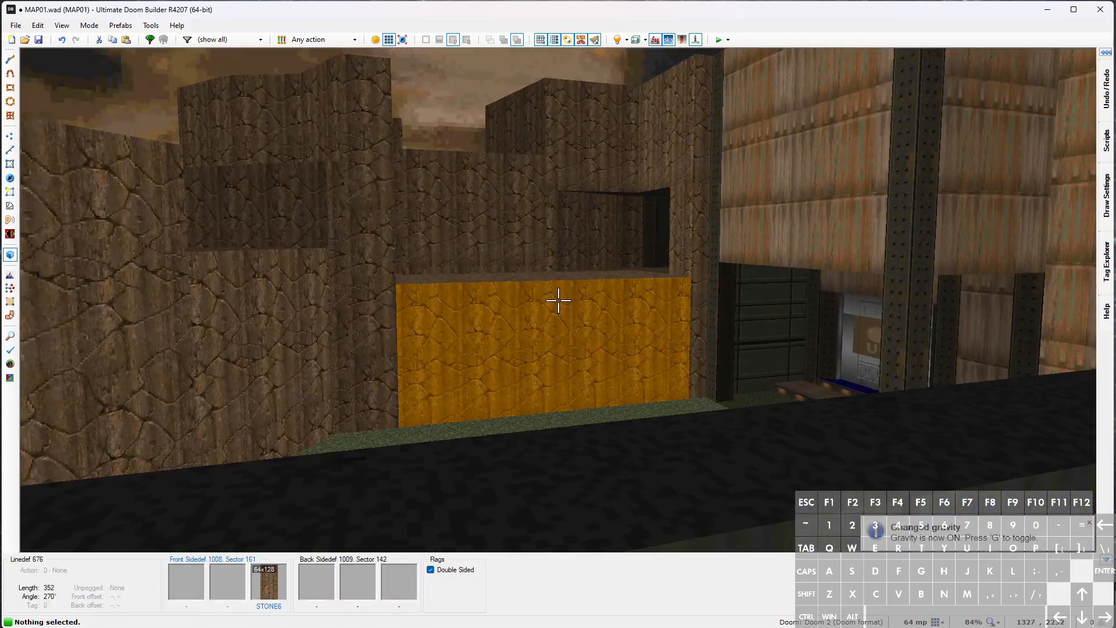
key("w")
key("s")
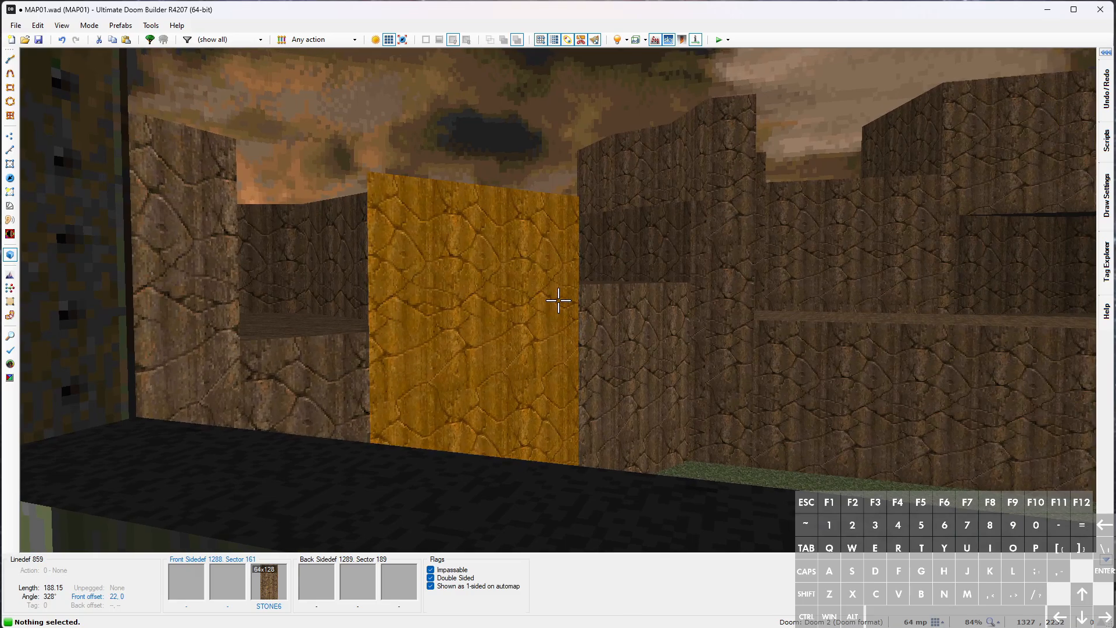
key("a")
key("w")
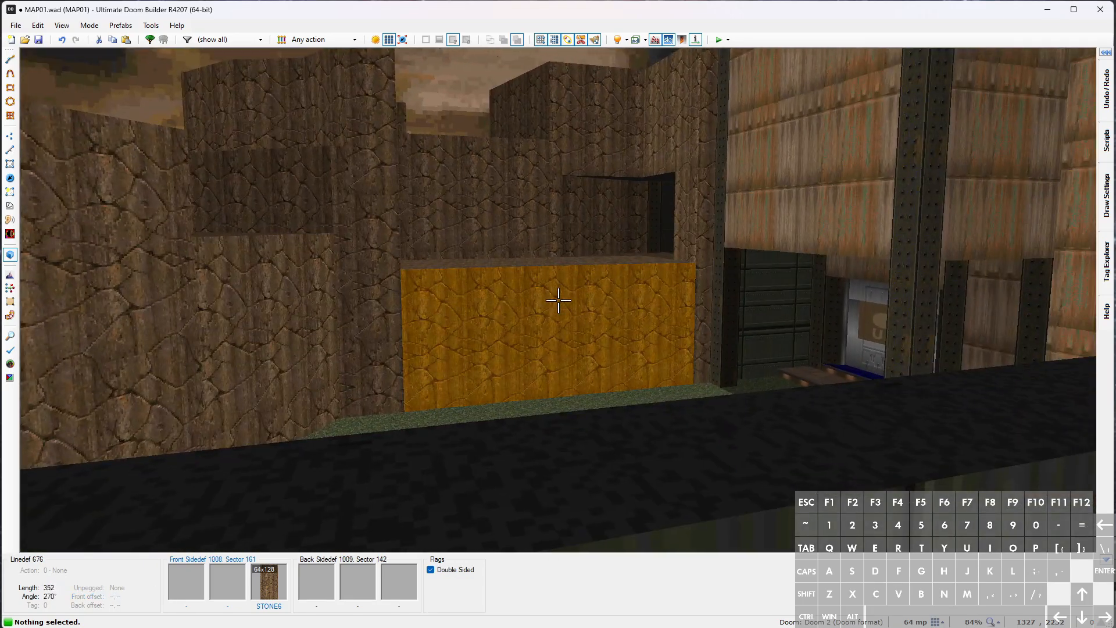
key("w")
key("s")
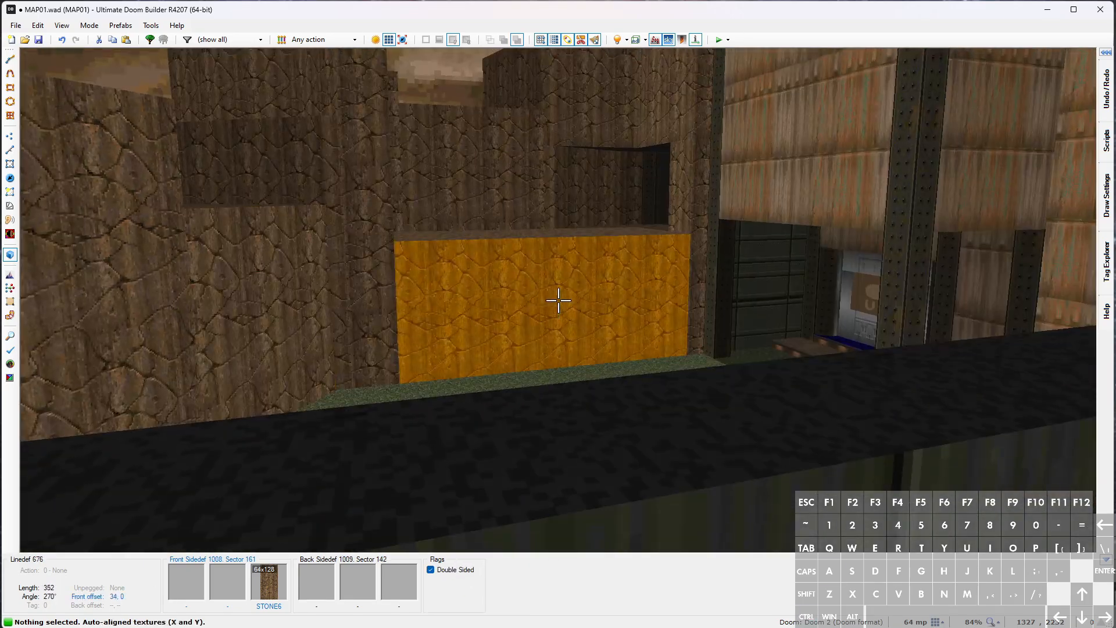
key("a")
key("s")
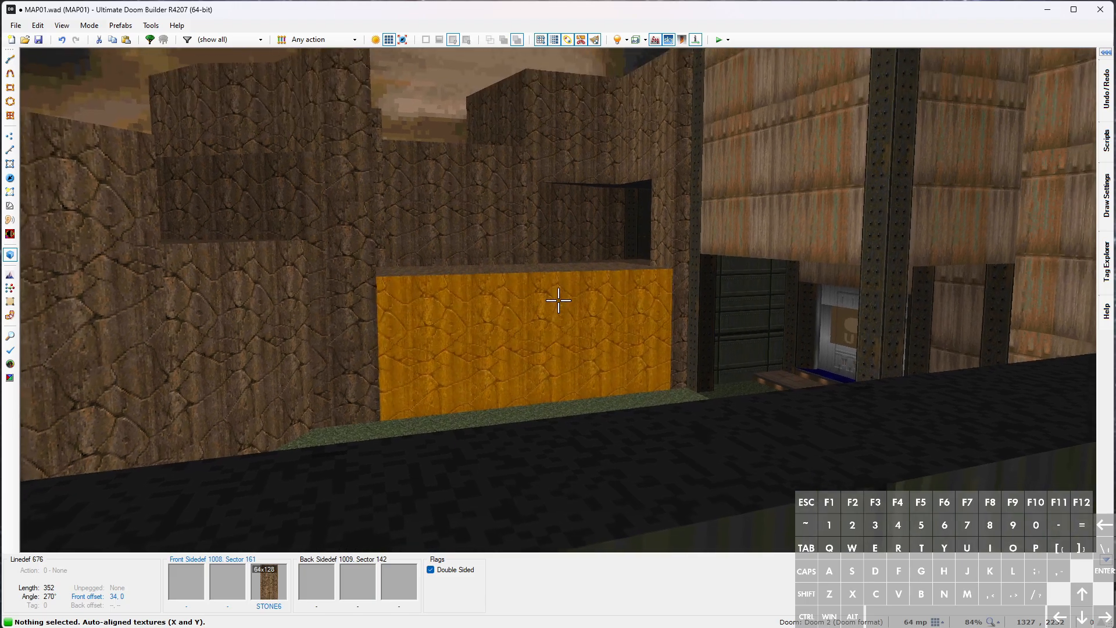
key("s")
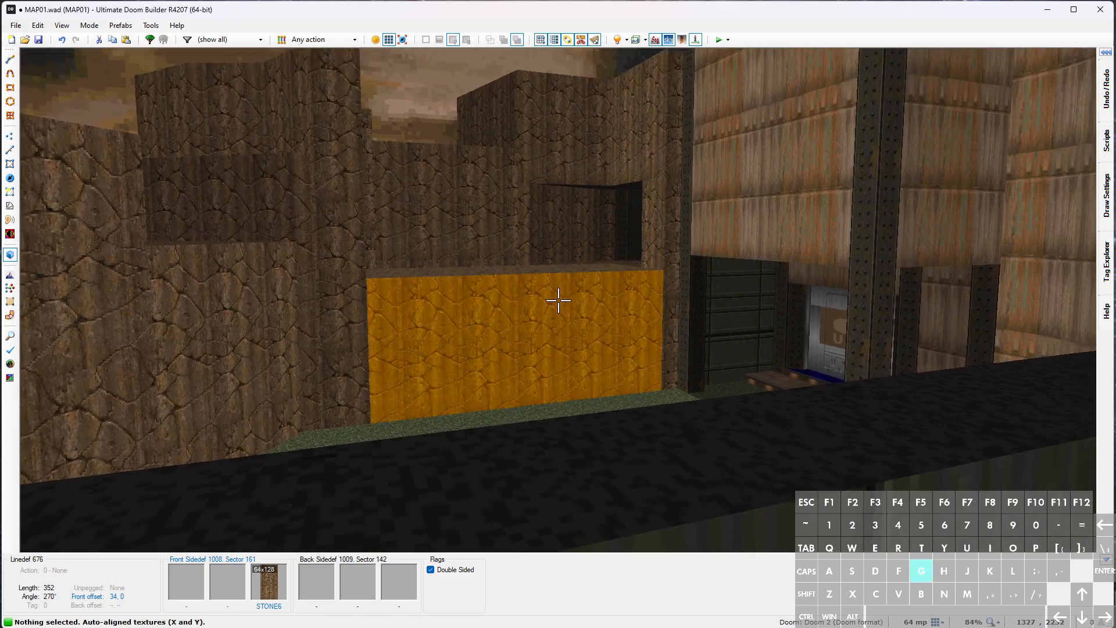
key("s")
key("s")
key("g")
key("l")
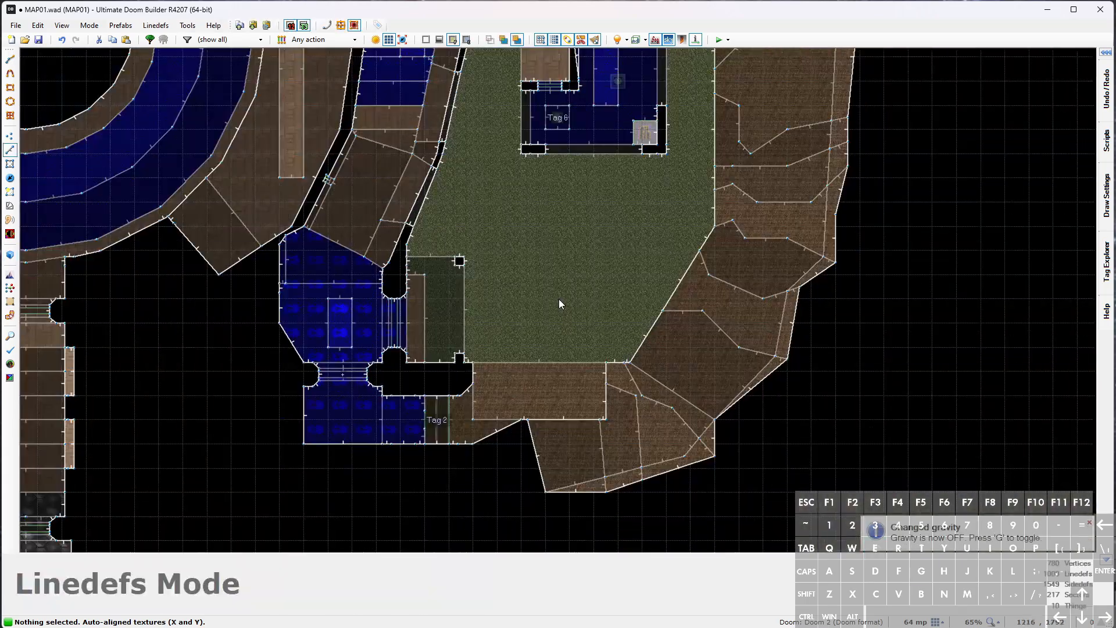
scroll(559, 300, "up", 5)
scroll(542, 397, "up", 3)
In Things mode, place a Soulsphere on the hidden rocky ledge
key("t")
right_click(510, 343)
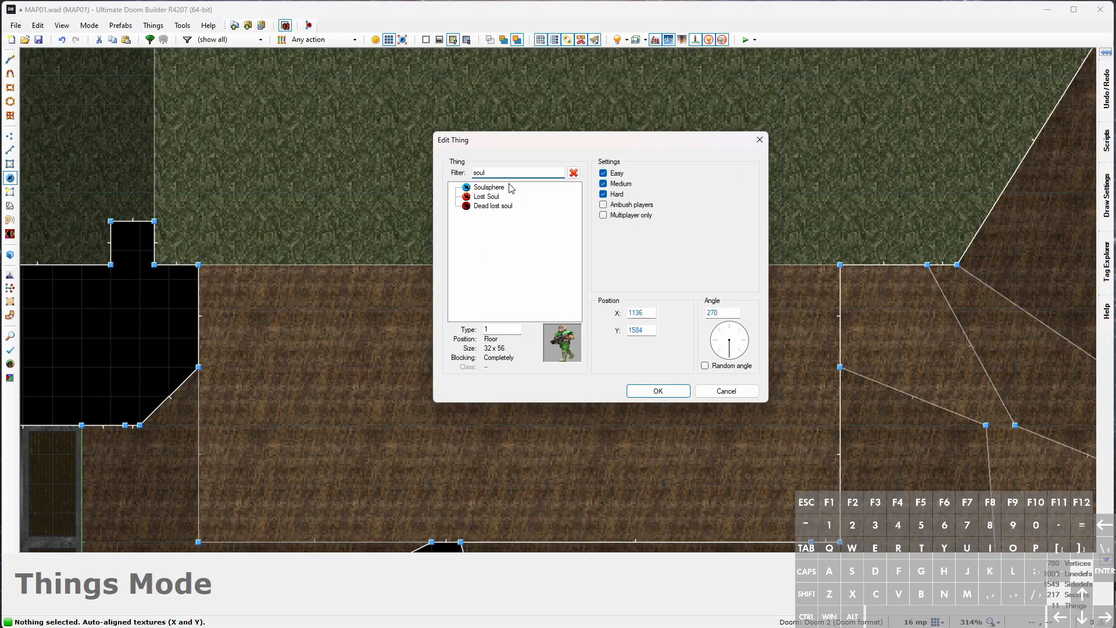
left_click(658, 391)
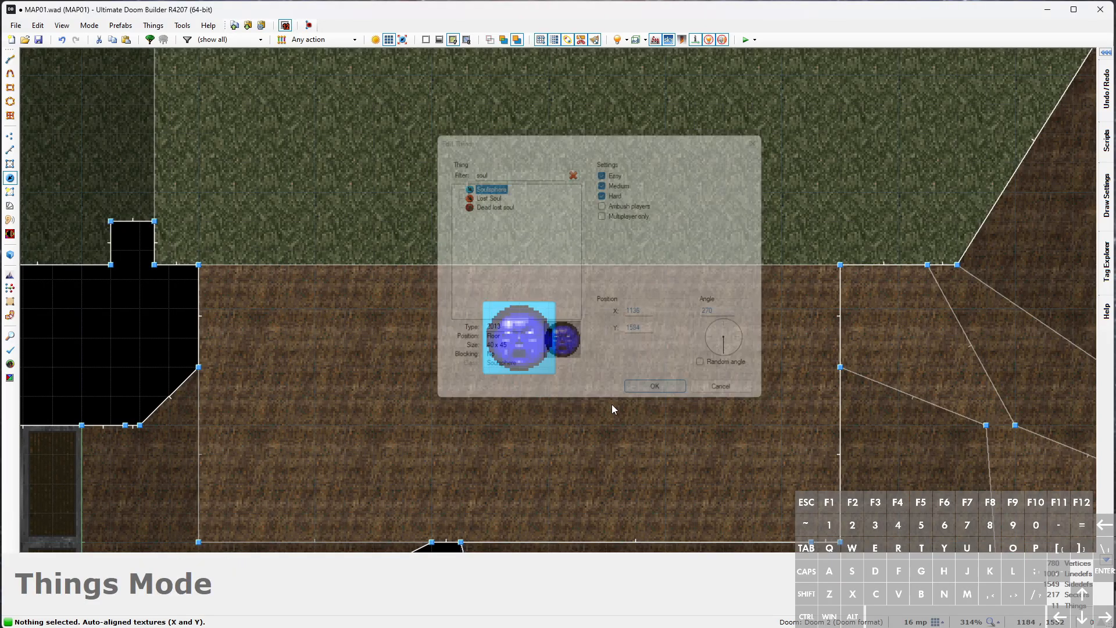
scroll(544, 264, "down", 3)
Fly around in Visual Mode to inspect the Soulsphere ledge, yellow wall and cliffs
key("w")
key("s")
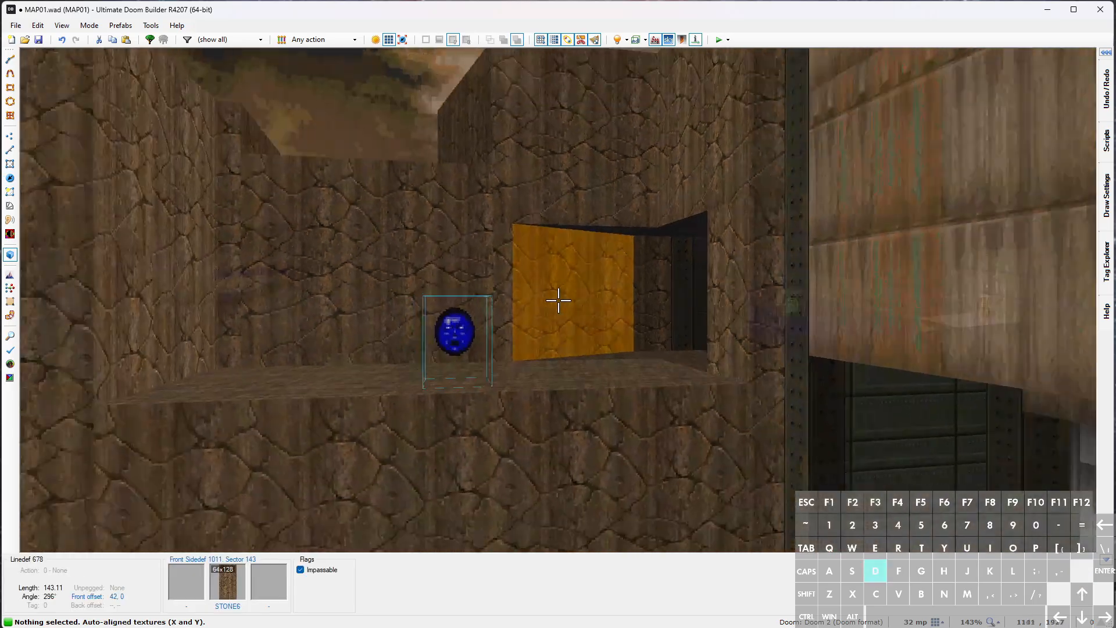
key("s")
key("s")
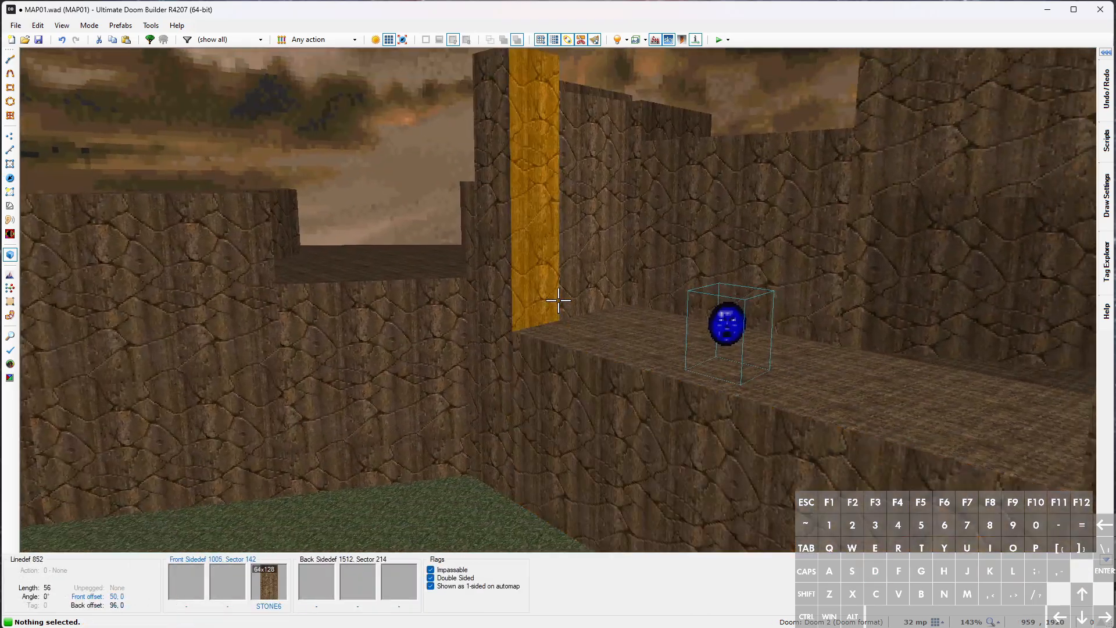
key("e")
key("e")
key("e")
key("e")
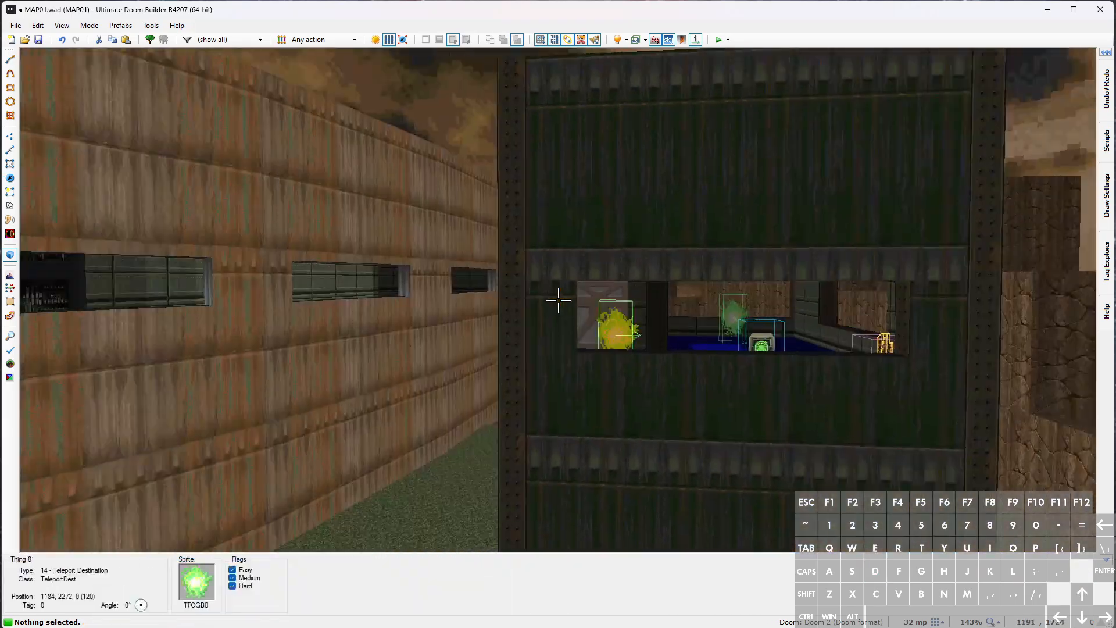
key("e")
key("e")
key("e")
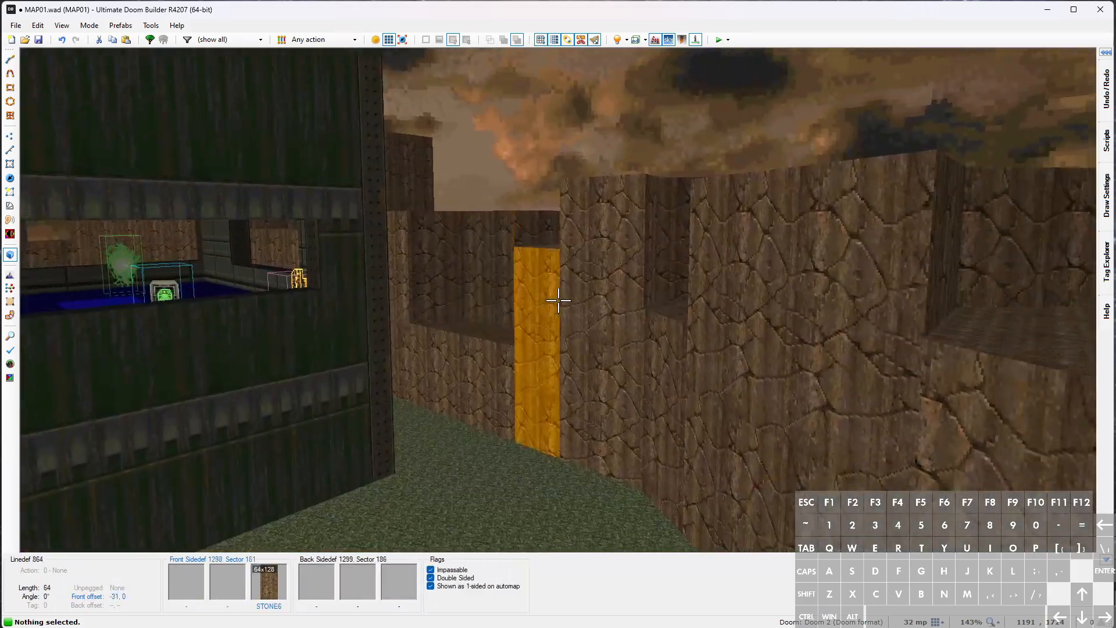
key("e")
key("e")
key("e")
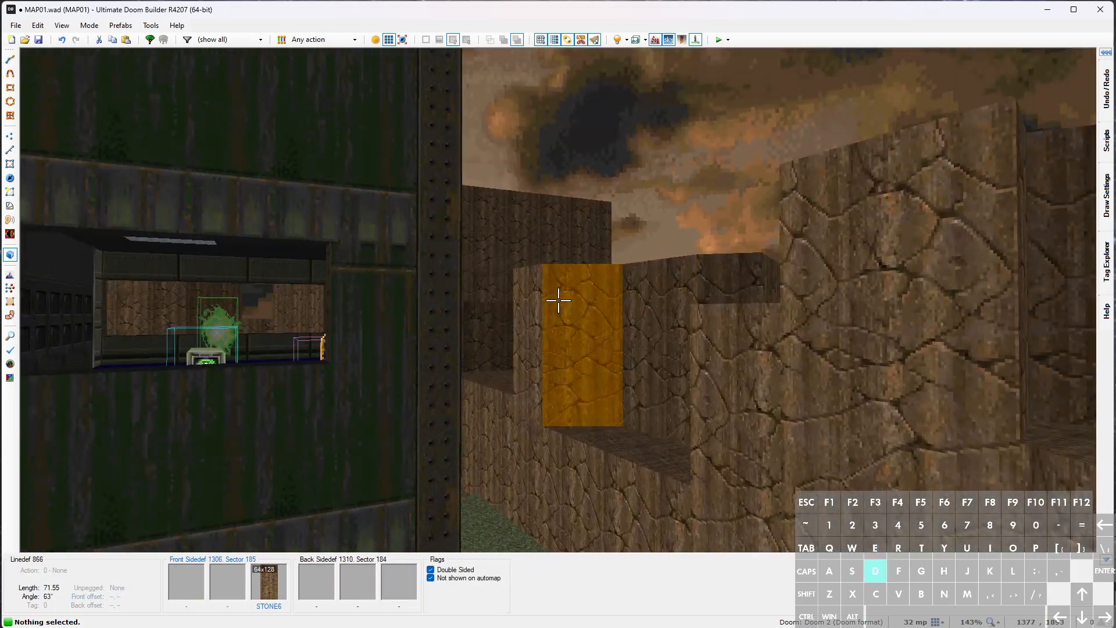
key("e")
key("d")
key("d")
key("d")
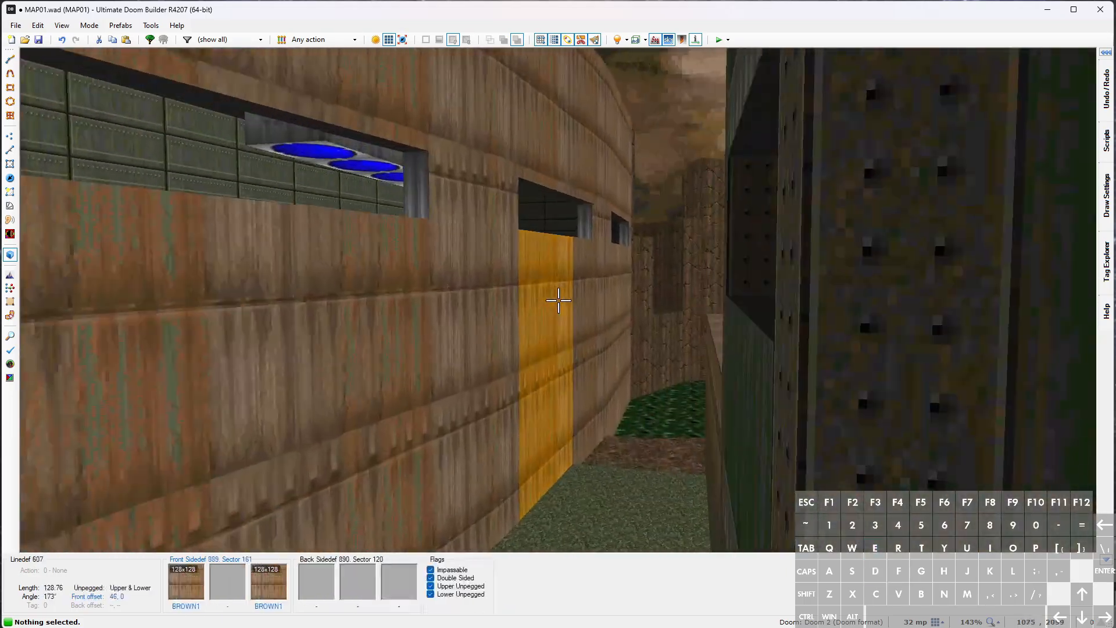
key("e")
key("e")
key("e")
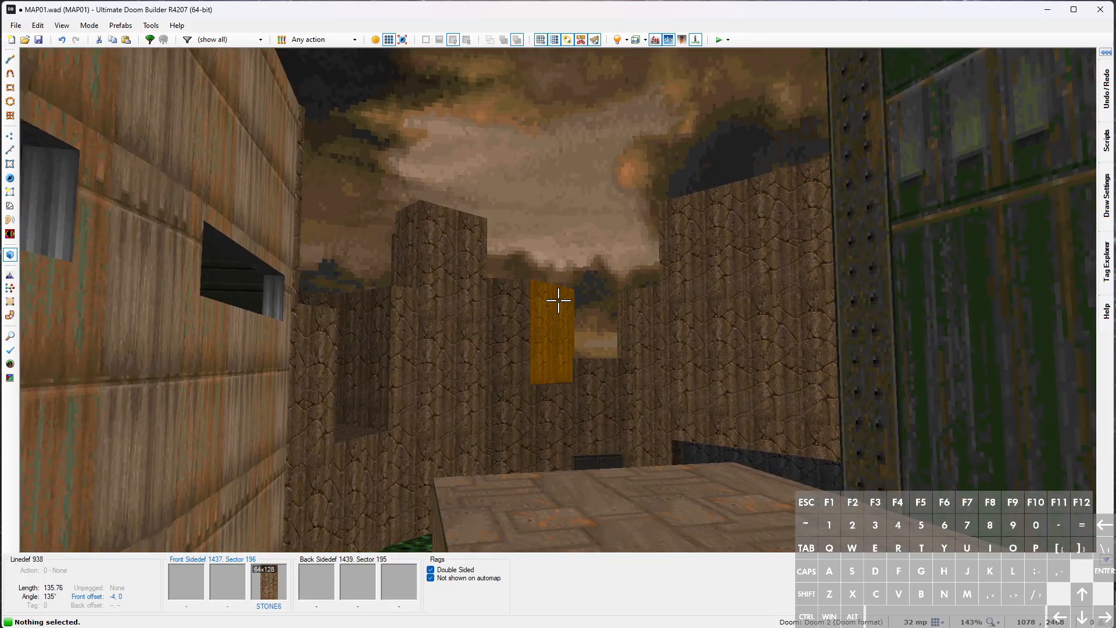
key("e")
key("e")
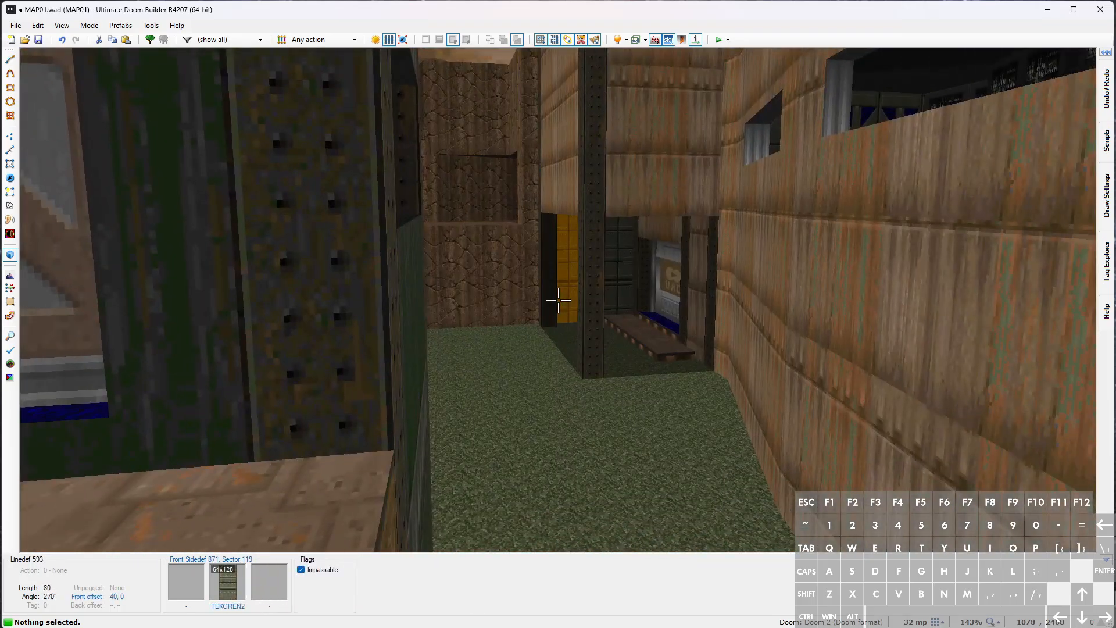
key("e")
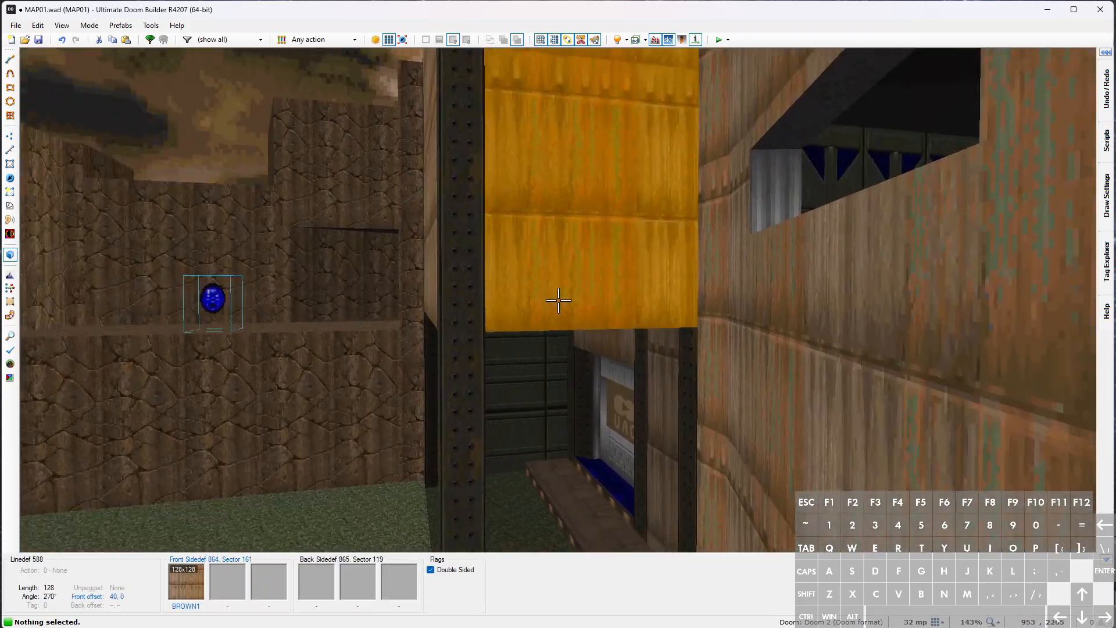
key("e")
key("d")
key("d")
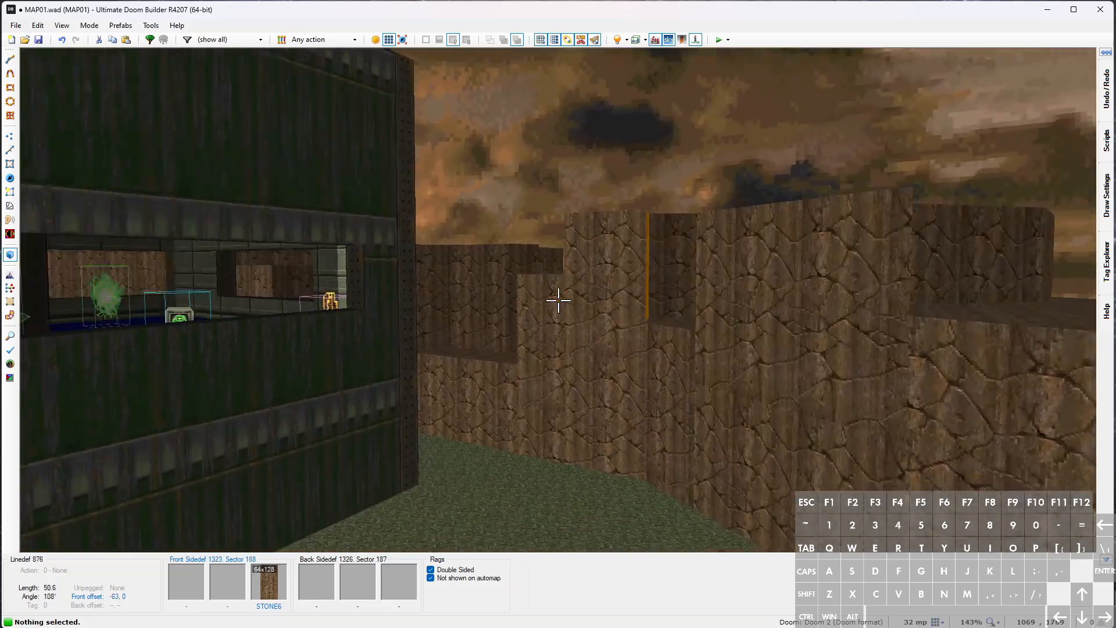
Return to the 2D map and save it to MAP01.wad
key("t")
key("ctrl+s")
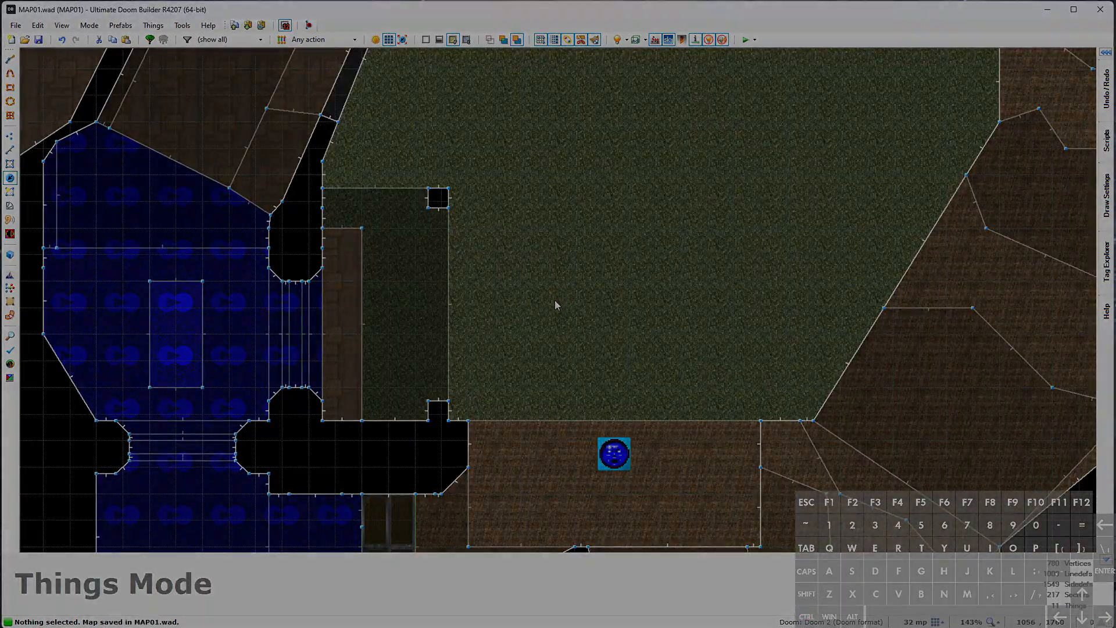